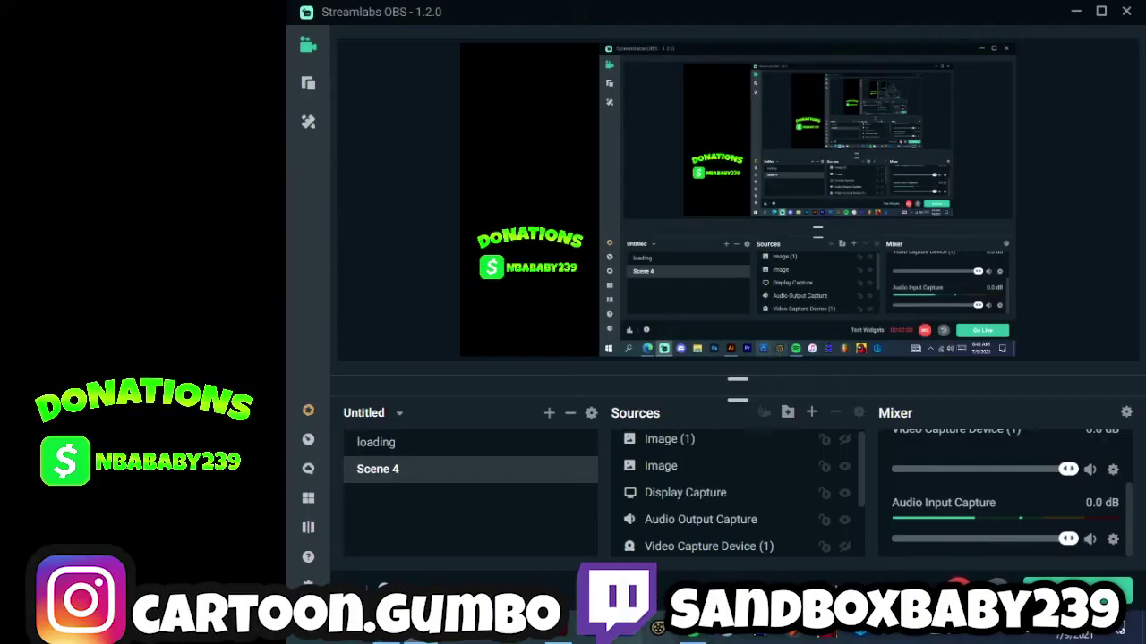
Switch to the Edge browser showing the YouTube video 'How to Color Correct in Adobe Premiere Pro CC'.
left_click(562, 638)
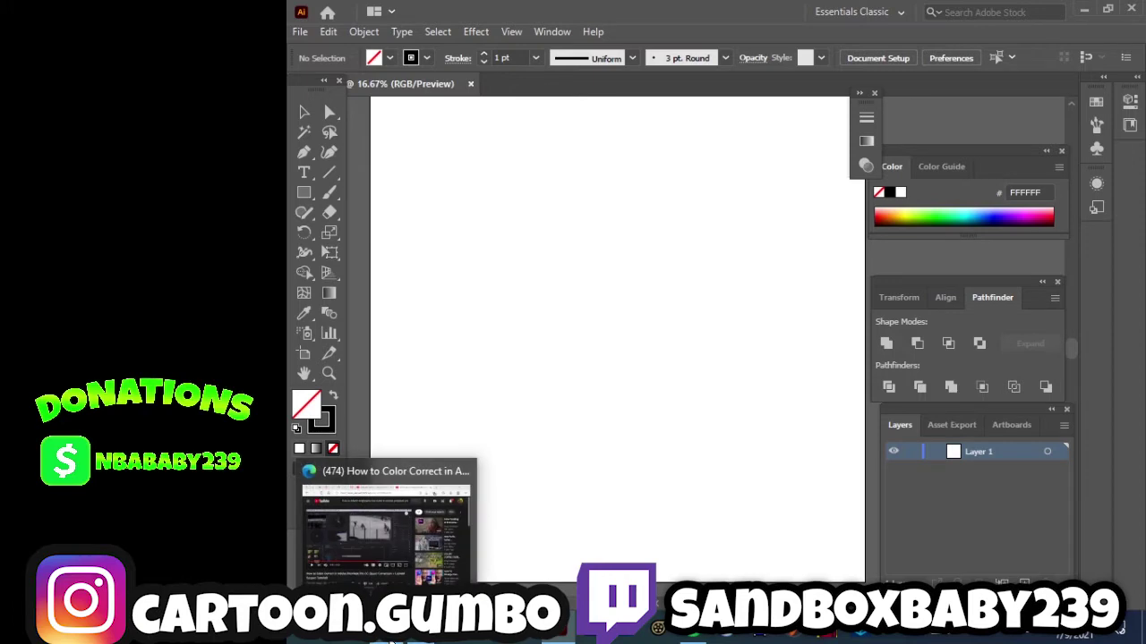
left_click(391, 641)
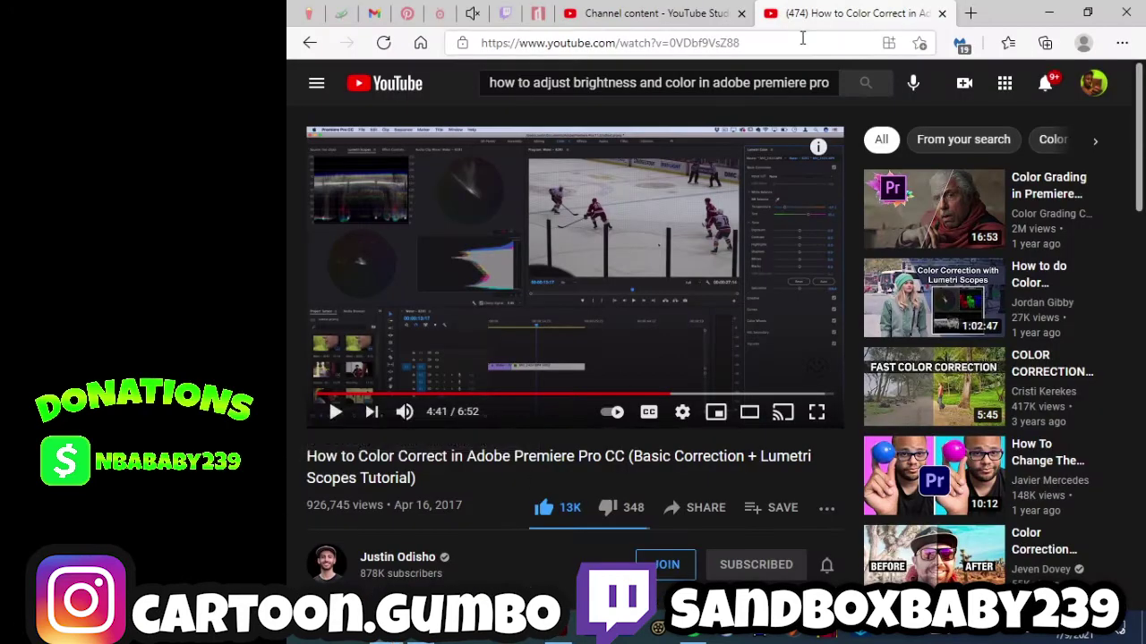
Search Bing Images for 'bart simpson' and copy the Supreme Bart picture to the clipboard.
left_click(971, 12)
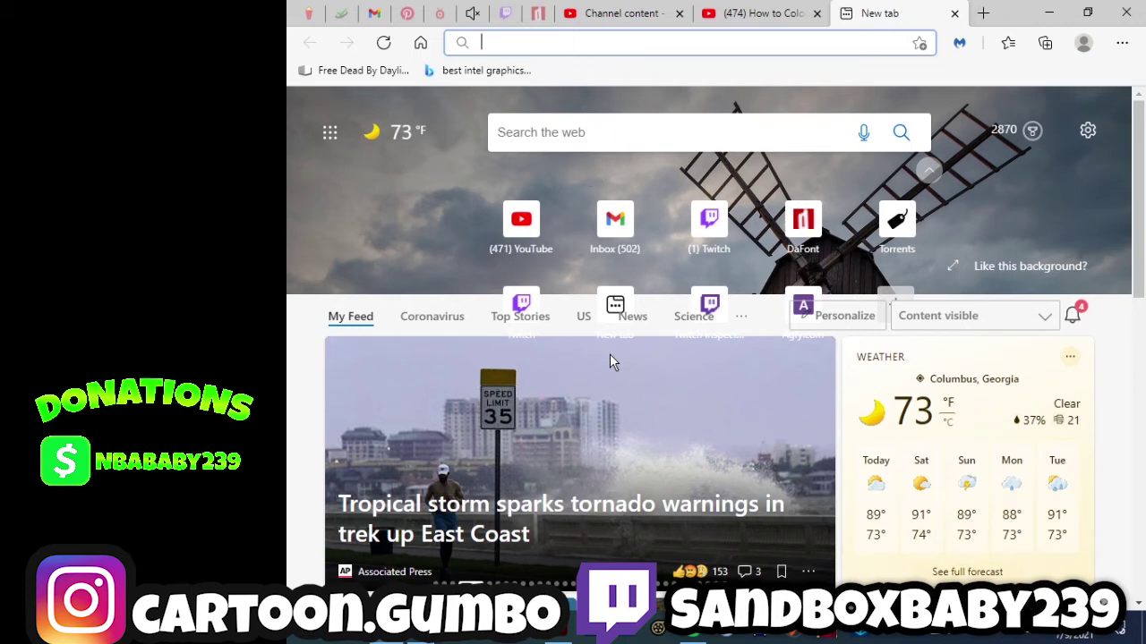
type("ba")
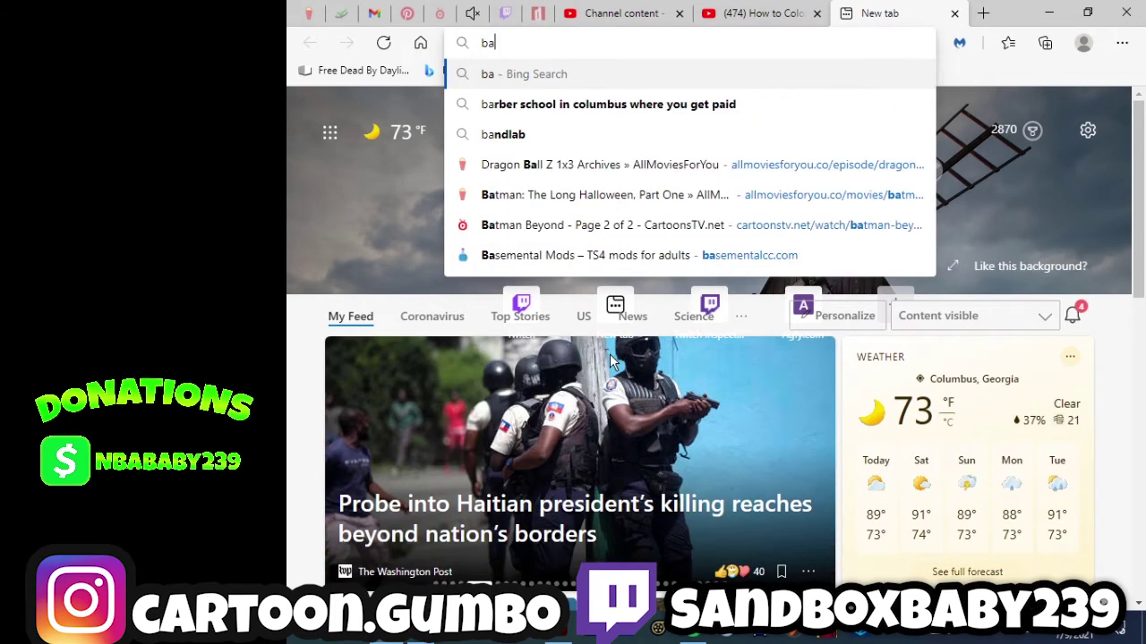
type("rt")
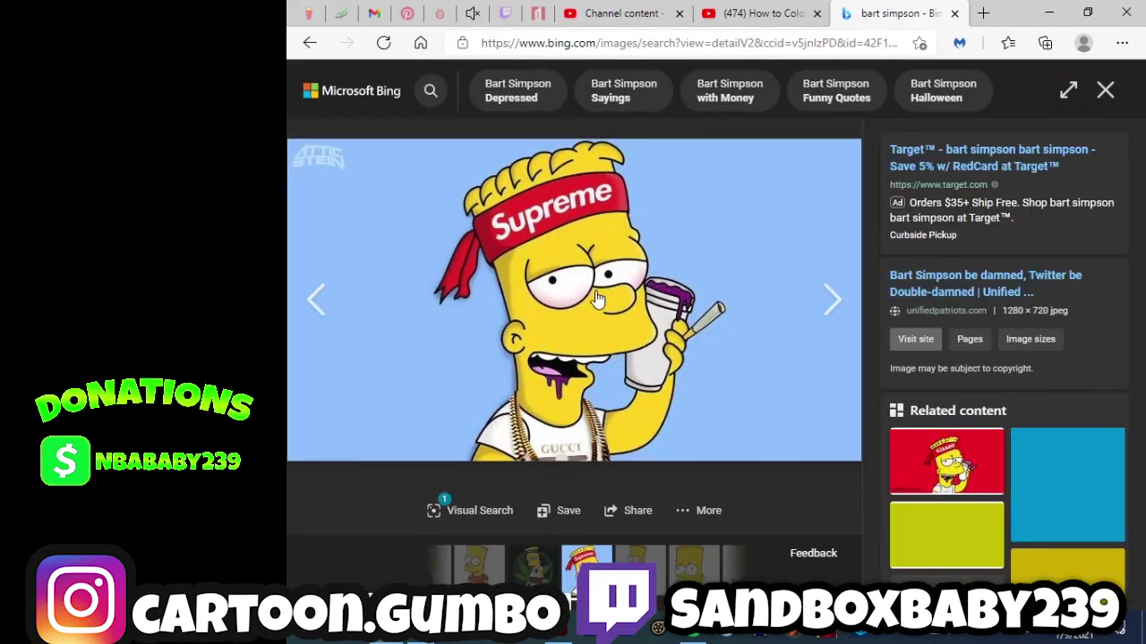
right_click(595, 291)
left_click(651, 362)
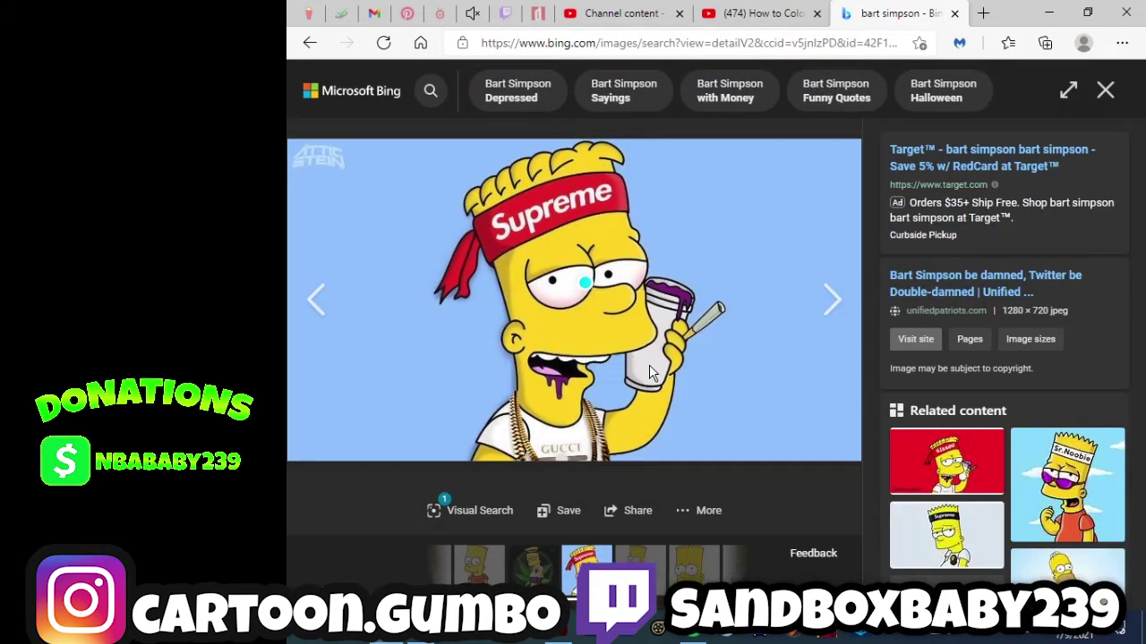
left_click(555, 638)
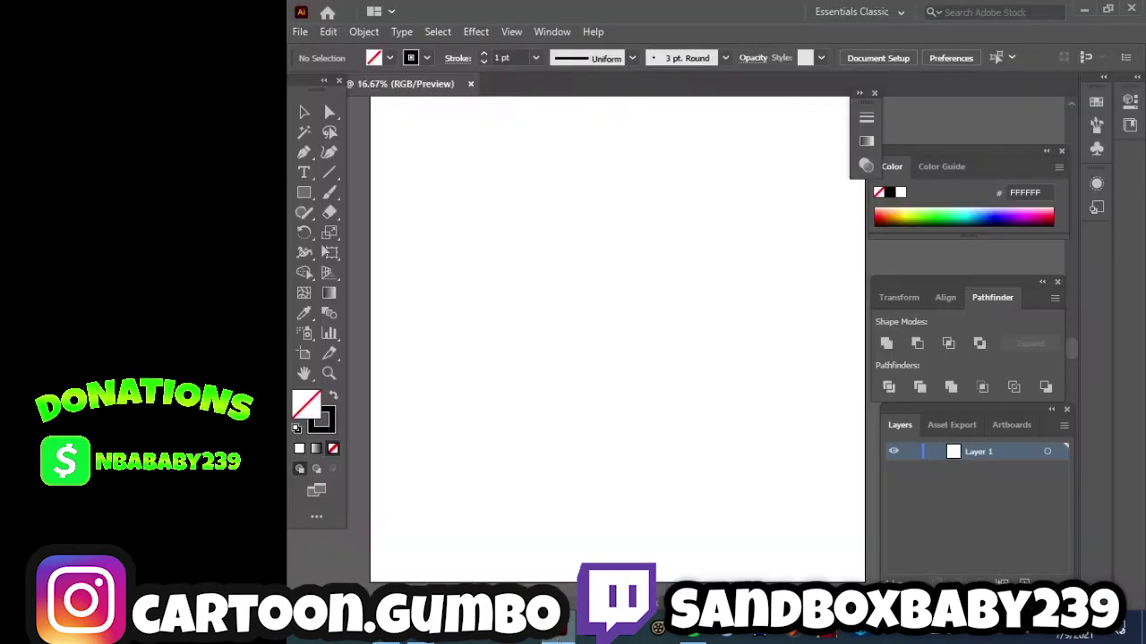
Paste the Supreme Bart picture into Illustrator and move it to the artboard's left side.
left_click(321, 32)
left_click(379, 132)
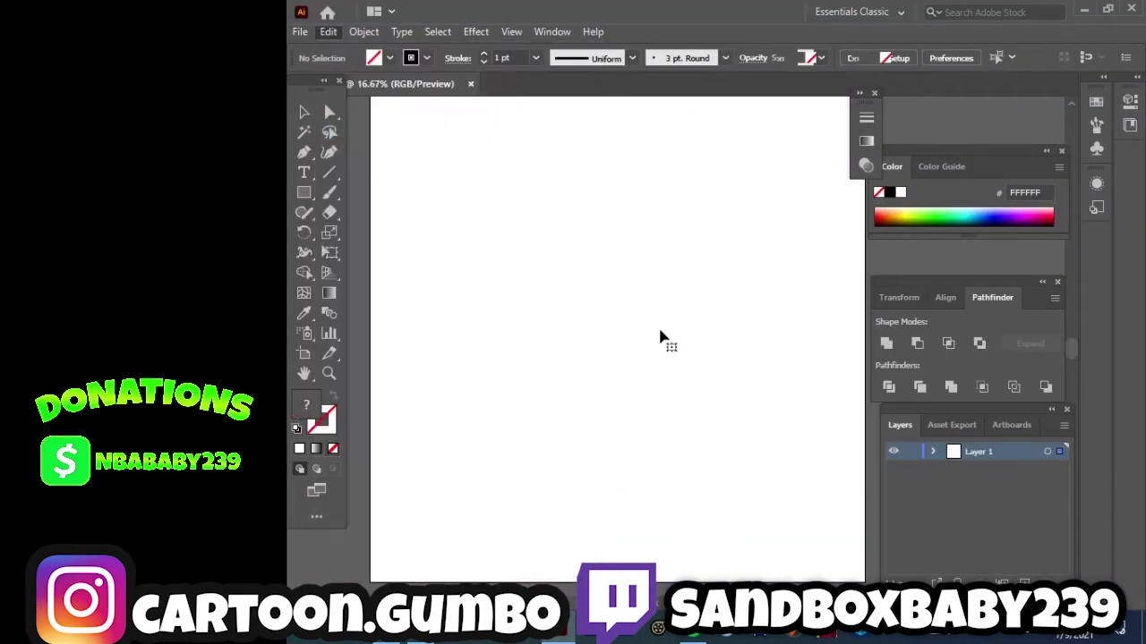
left_click_drag(662, 349, 450, 299)
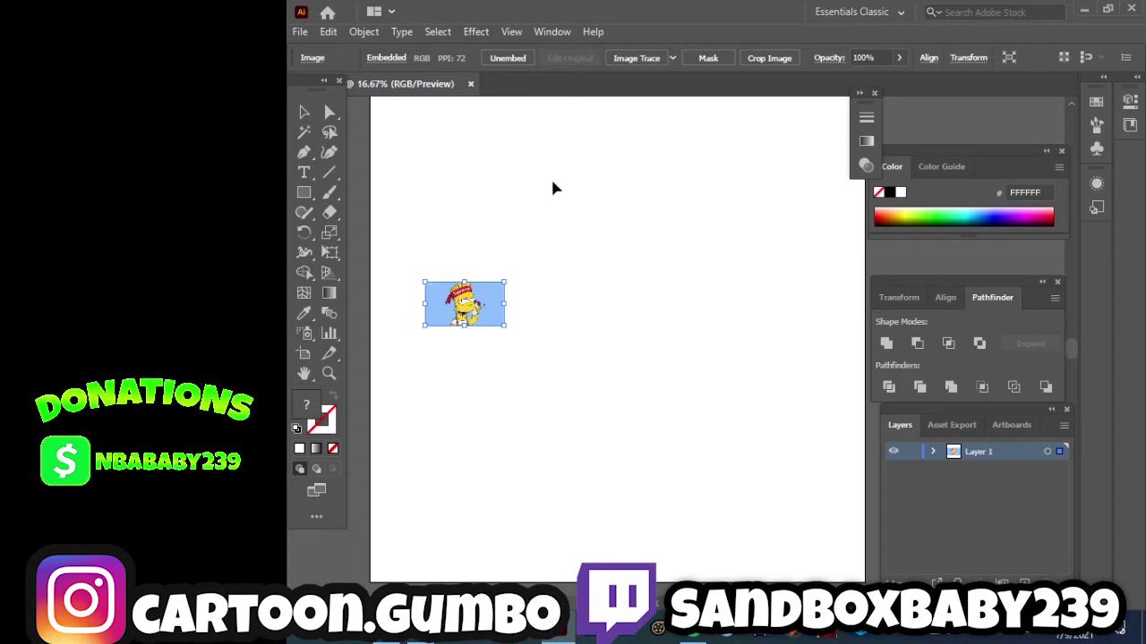
Add Layer 2 above the picture and set colours to no fill with a black stroke.
left_click(531, 323)
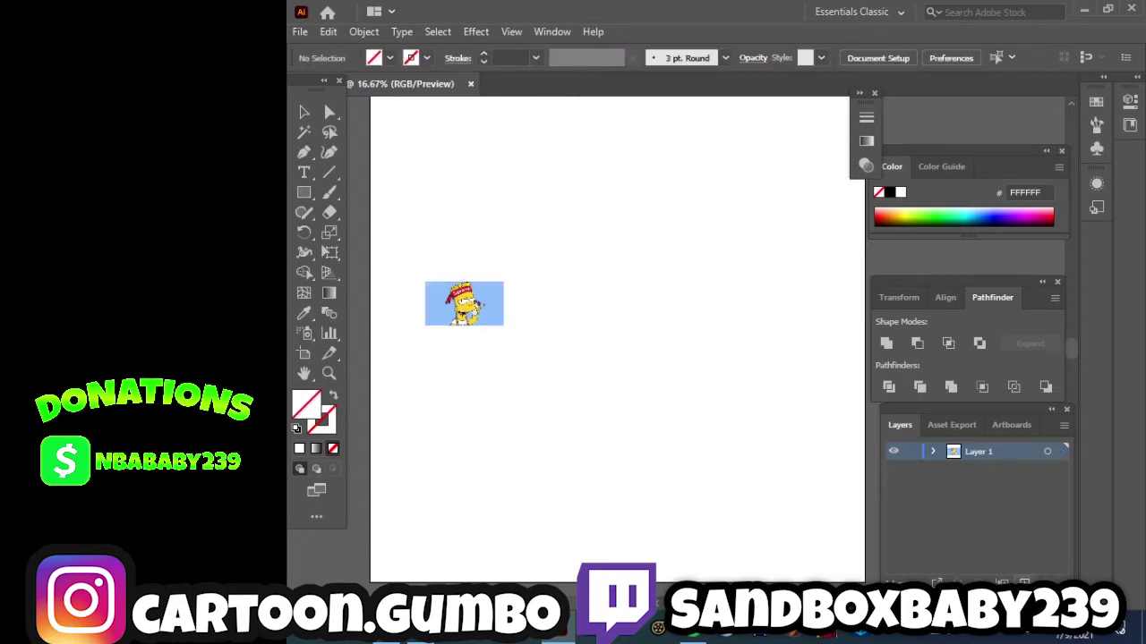
left_click(1024, 581)
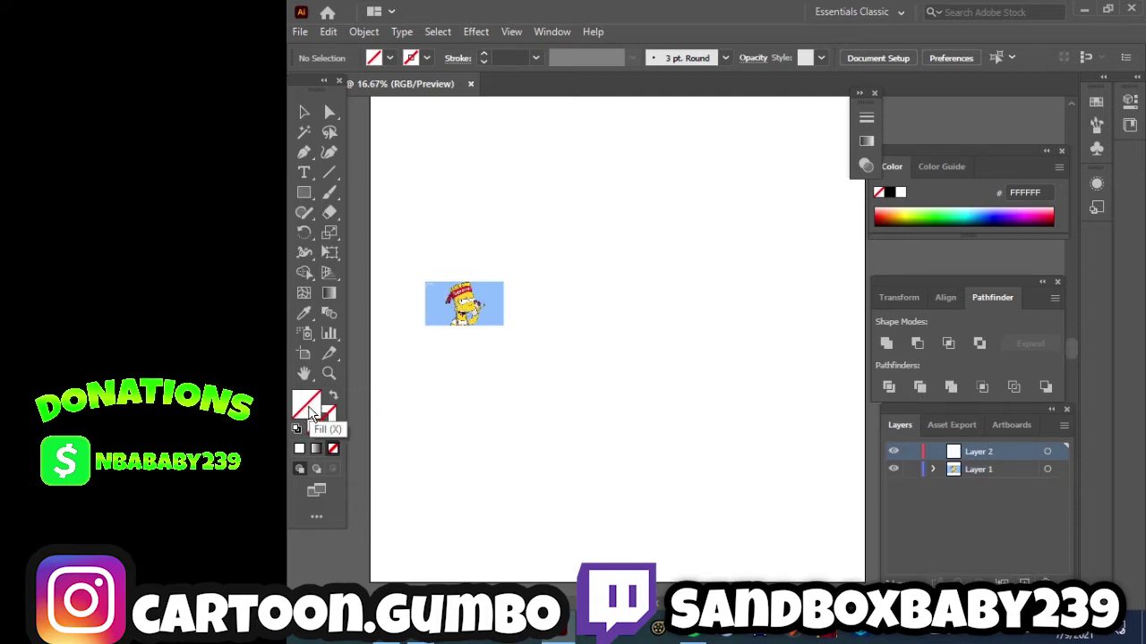
double_click(309, 410)
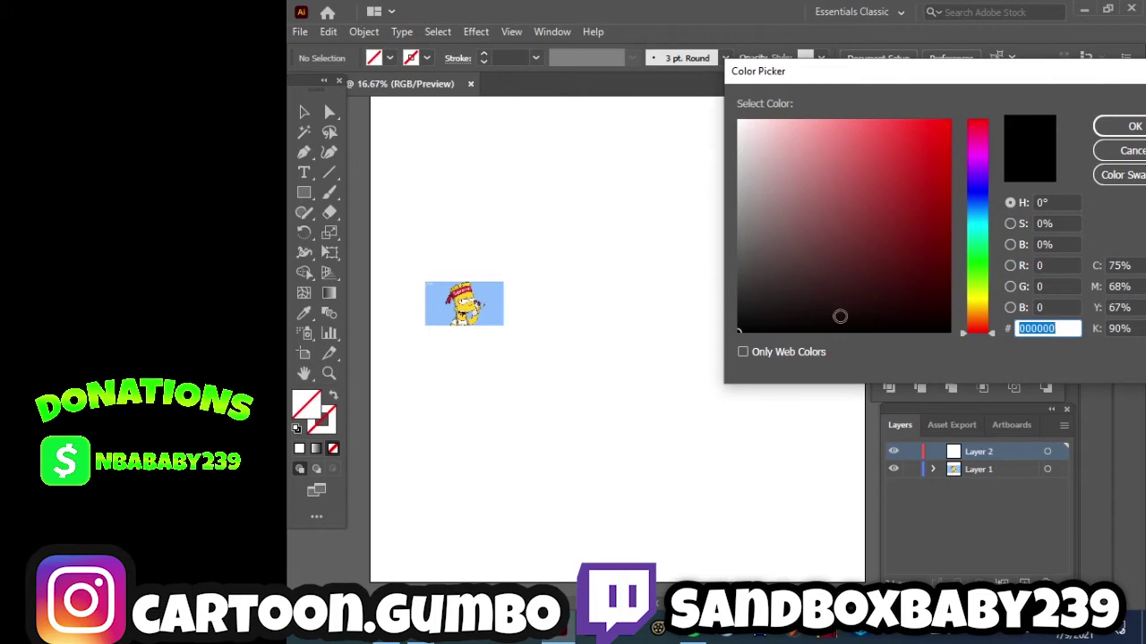
left_click(891, 332)
left_click(1132, 126)
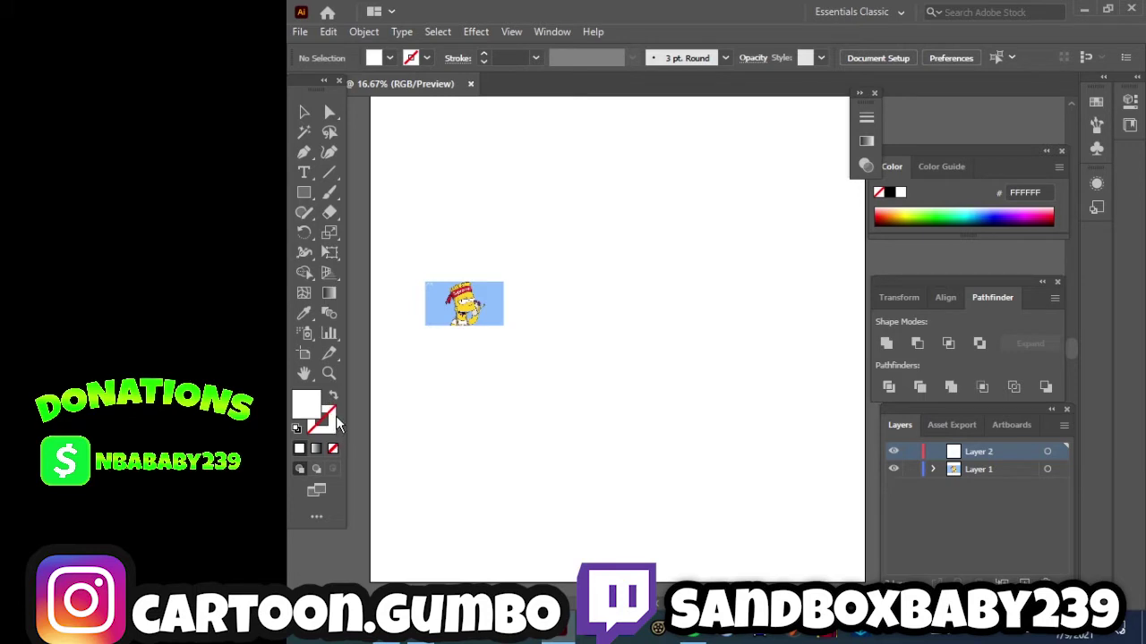
double_click(305, 409)
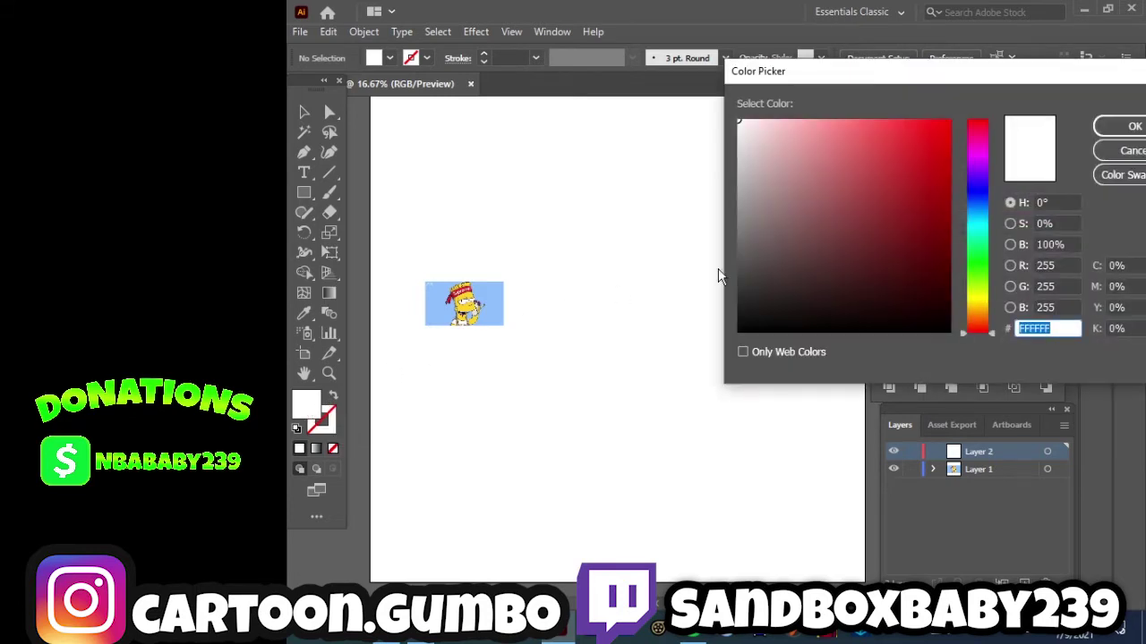
left_click_drag(884, 307, 886, 337)
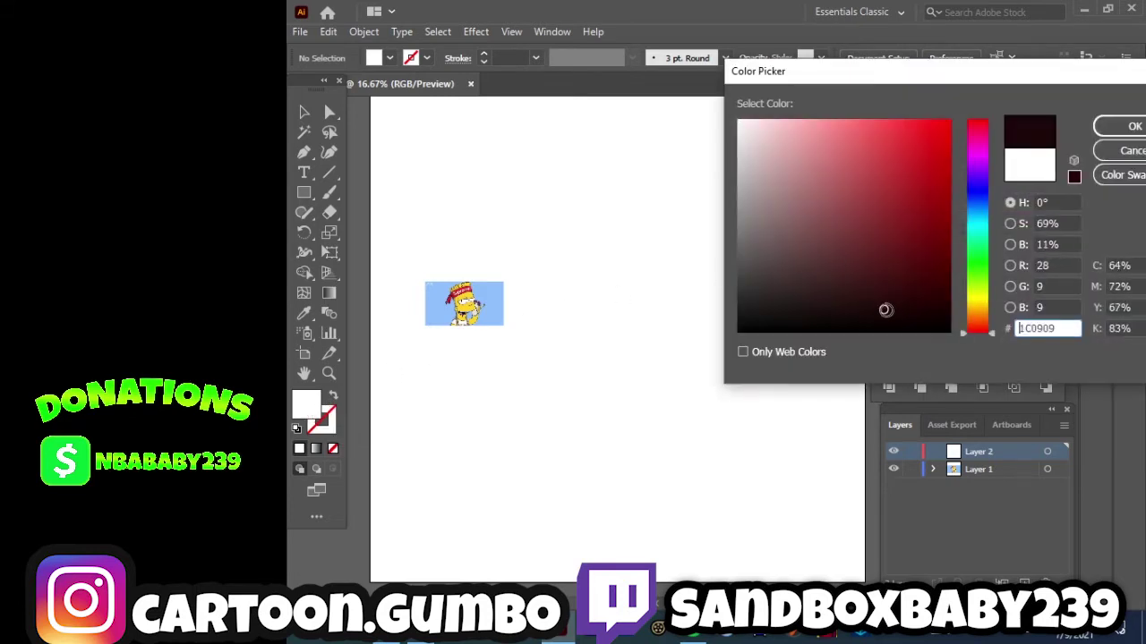
left_click(1130, 127)
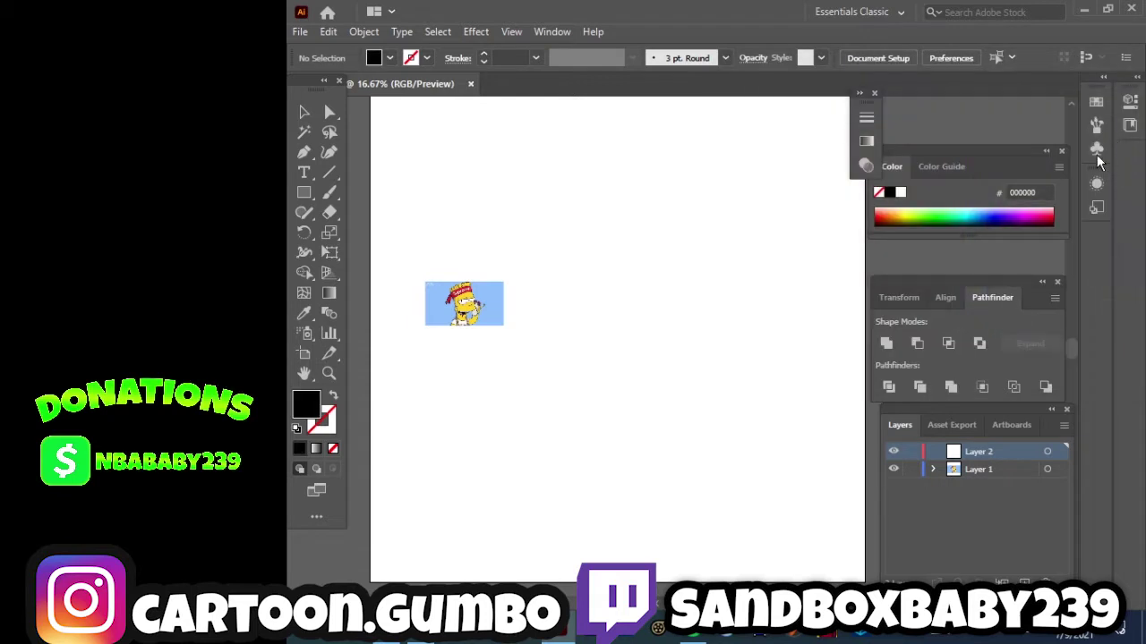
left_click(333, 395)
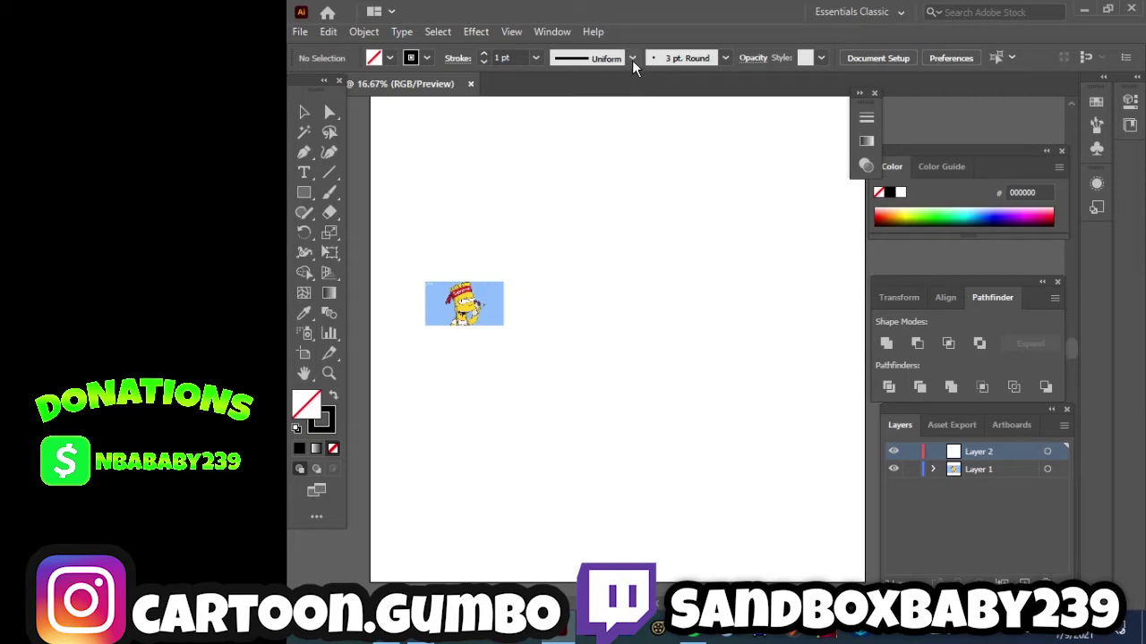
Delete the small round, large round and small oval brush presets.
left_click(725, 59)
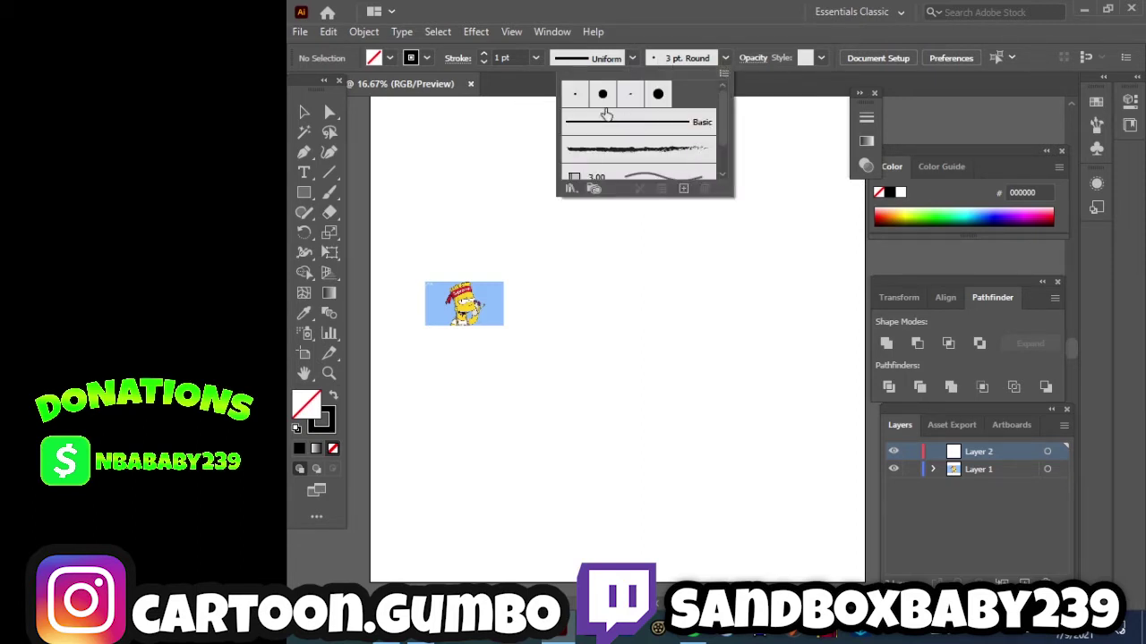
left_click(575, 95)
left_click(703, 190)
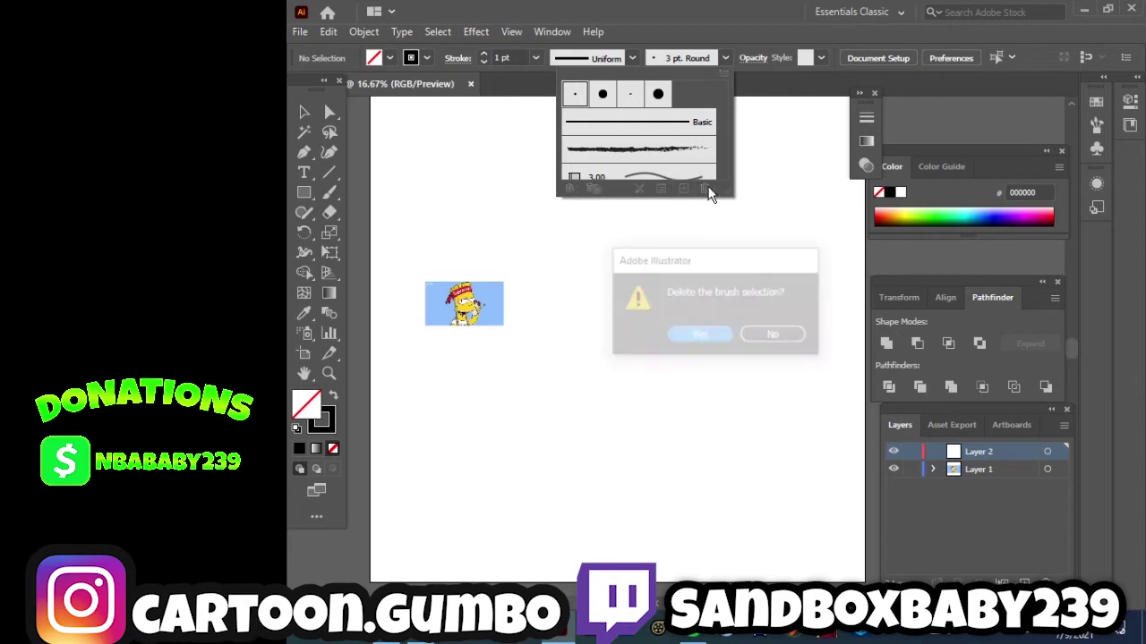
left_click(700, 333)
left_click(575, 95)
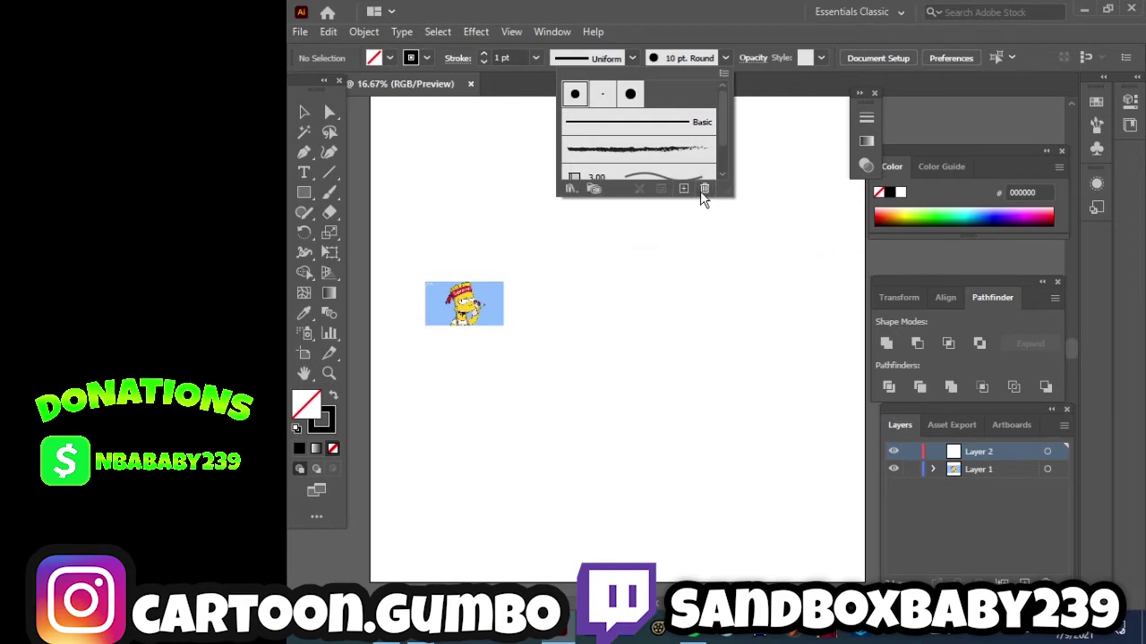
left_click(704, 189)
left_click(700, 336)
left_click(575, 95)
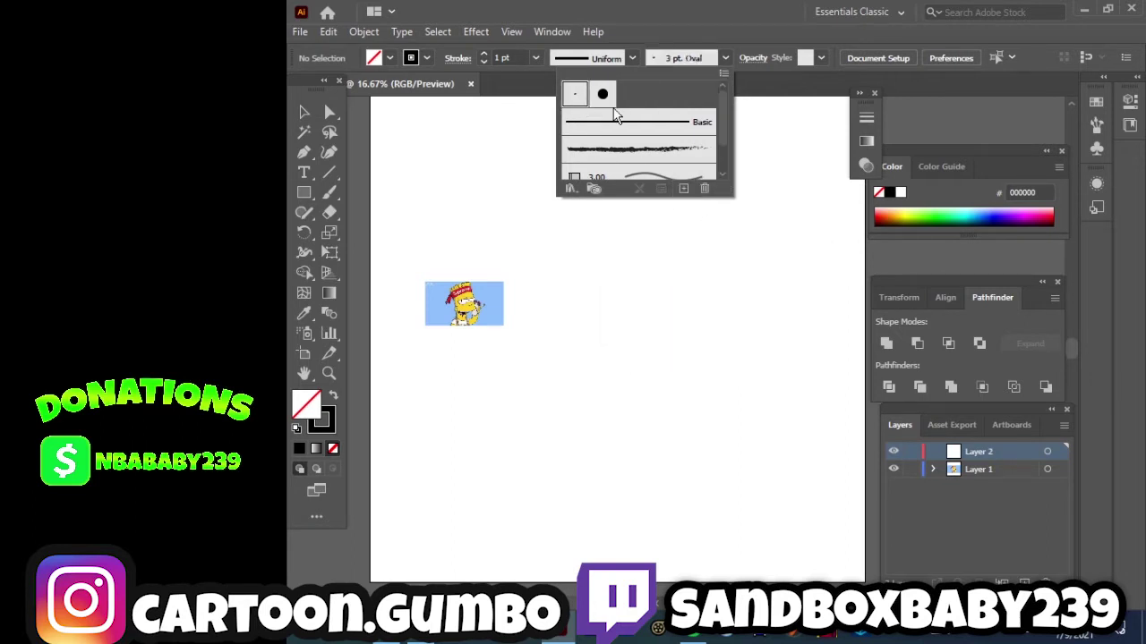
left_click(703, 190)
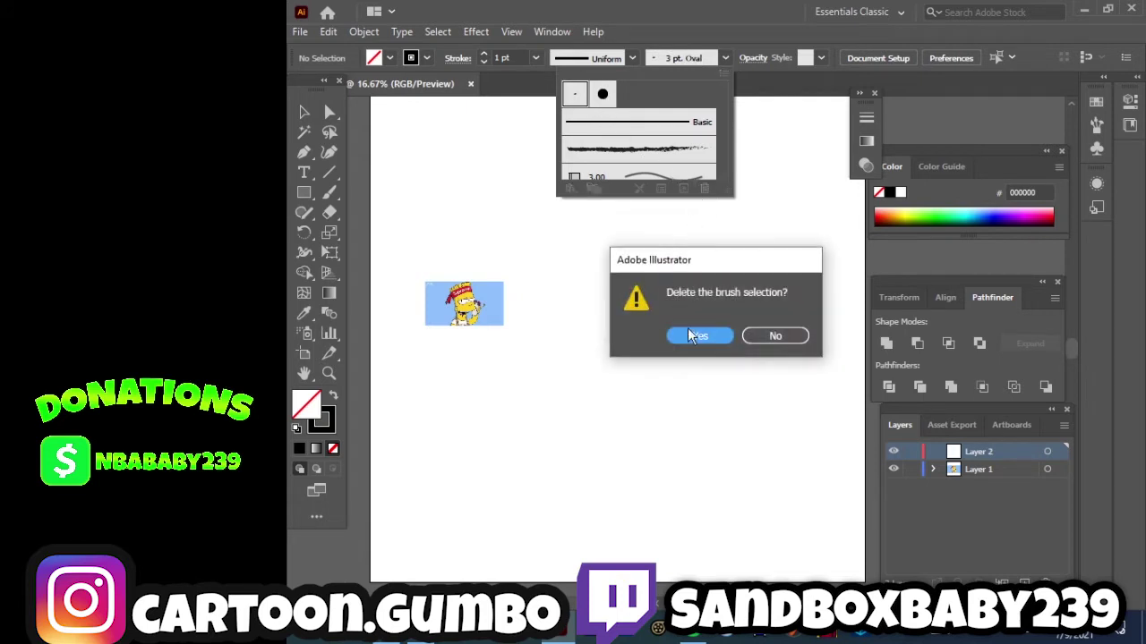
left_click(691, 331)
Create a calligraphic brush with 3 pt size, Pressure variation of 3 pt.
left_click(683, 189)
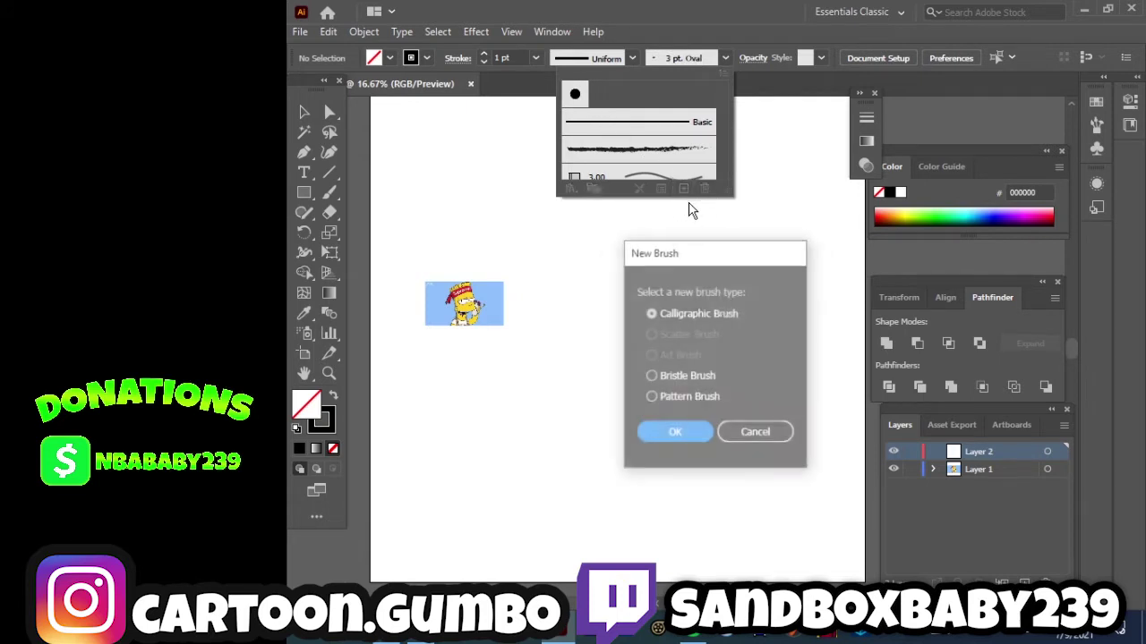
left_click(1039, 637)
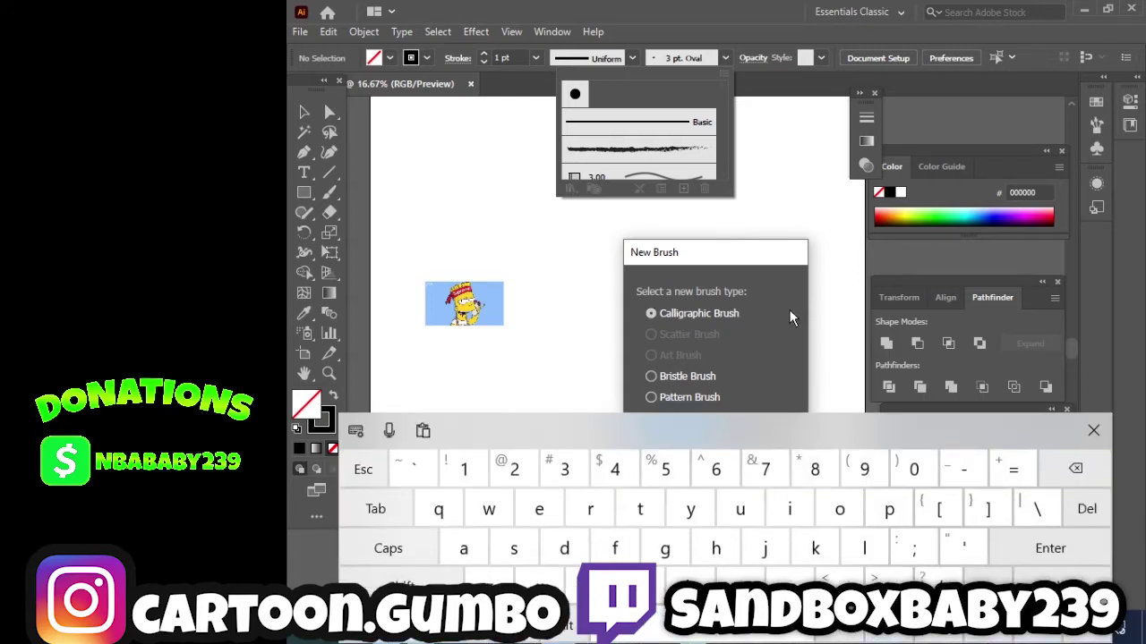
left_click(1093, 431)
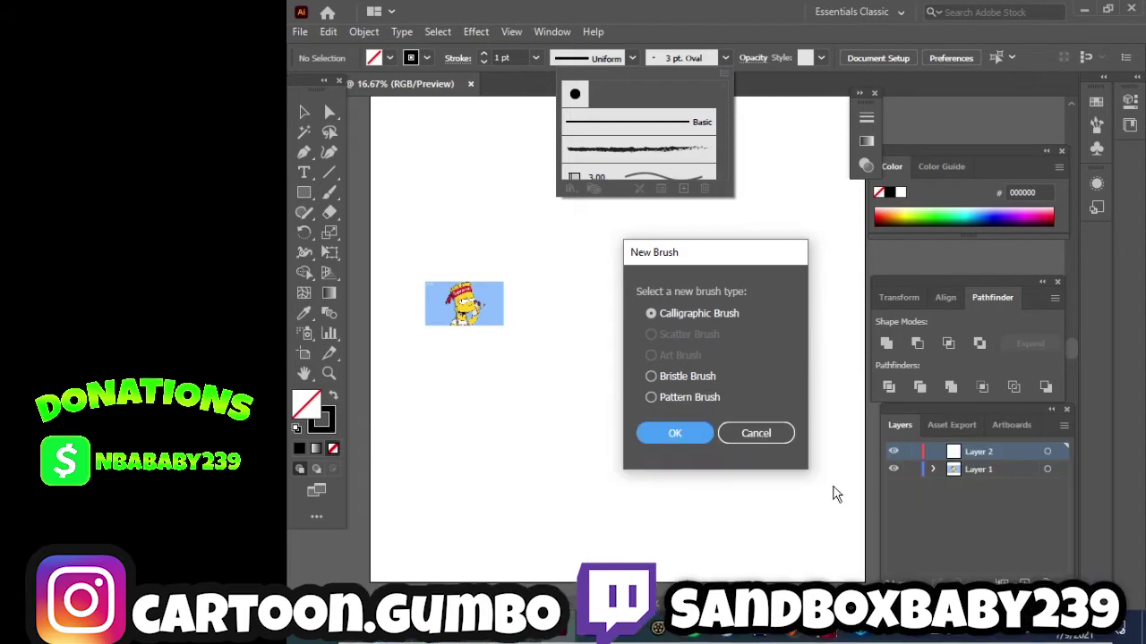
left_click(682, 430)
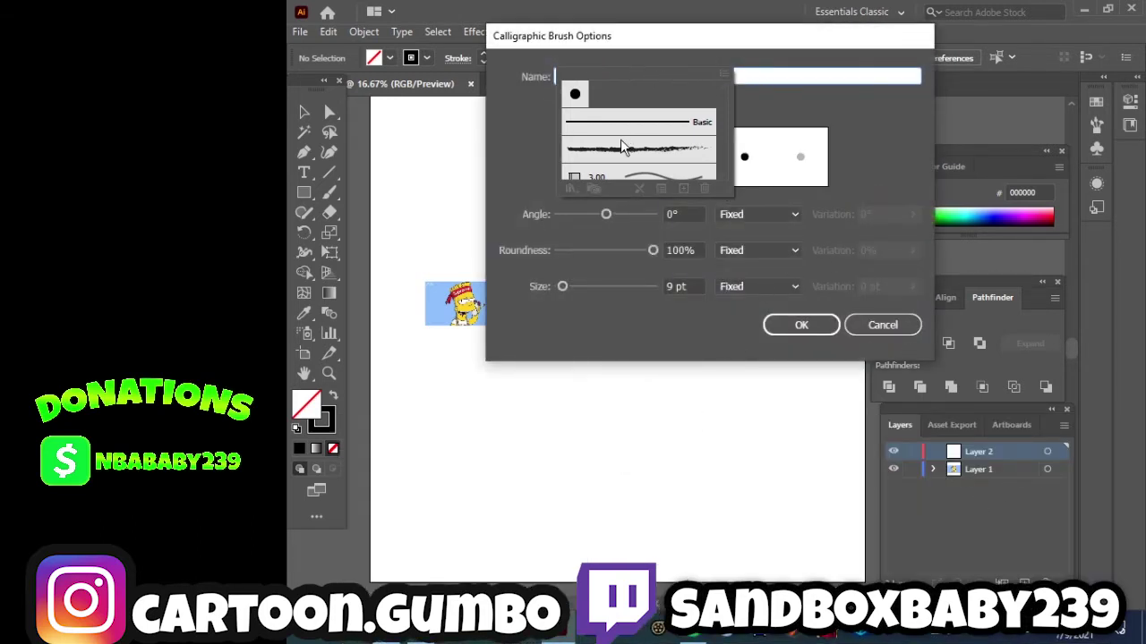
mouse_move(736, 40)
left_mouse_down()
mouse_move(815, 137)
mouse_move(757, 59)
left_mouse_up()
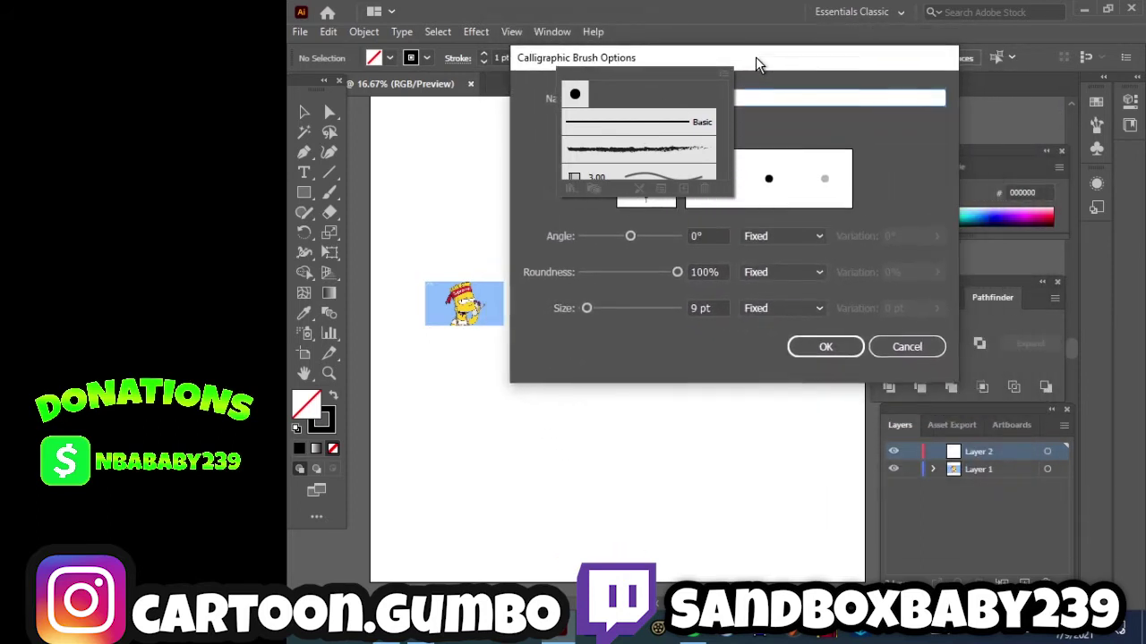
double_click(694, 305)
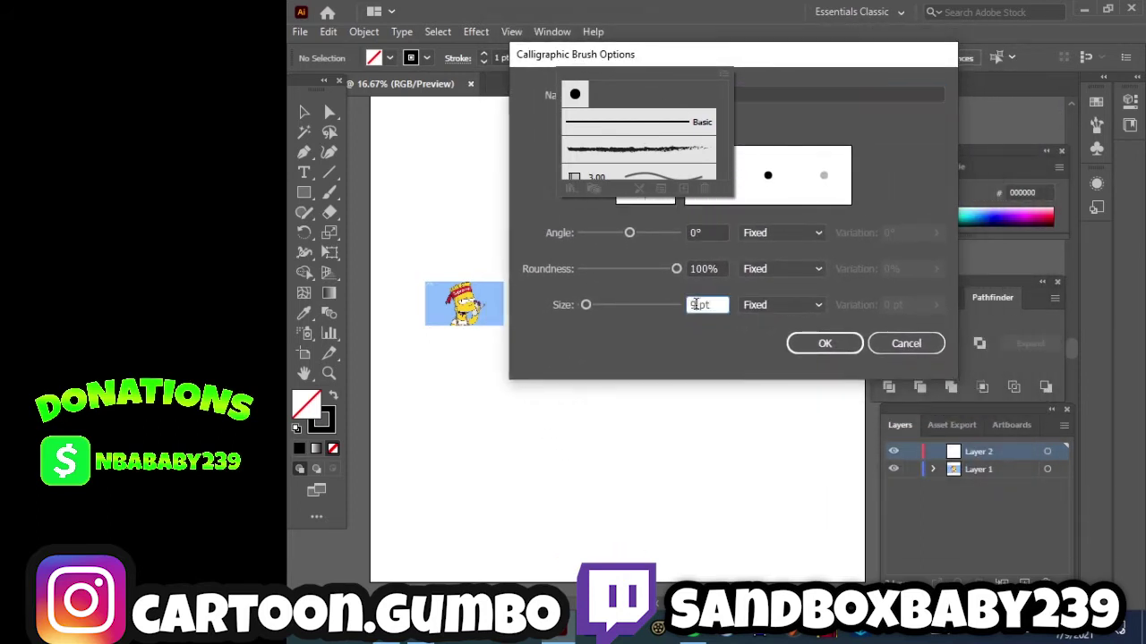
left_click(1031, 637)
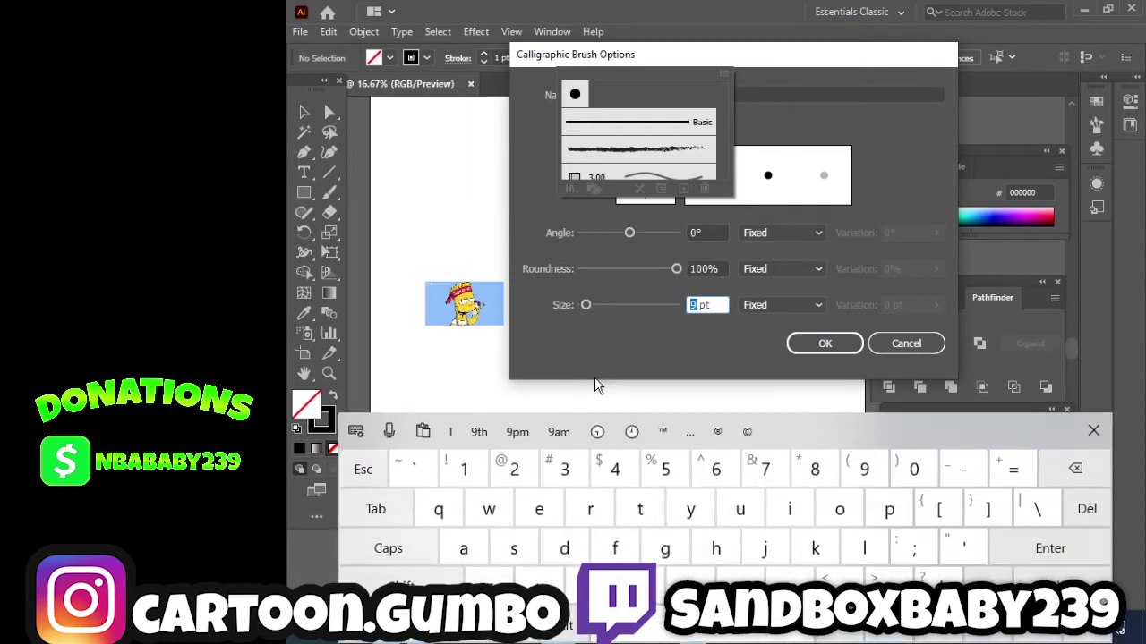
left_click(565, 469)
left_click(795, 304)
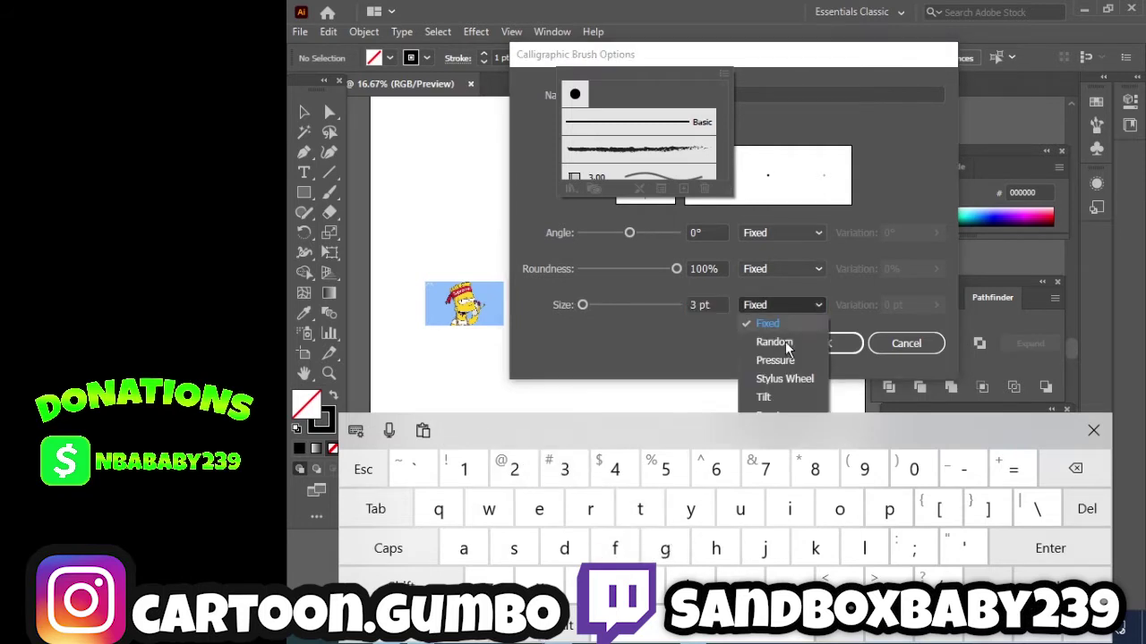
left_click(779, 359)
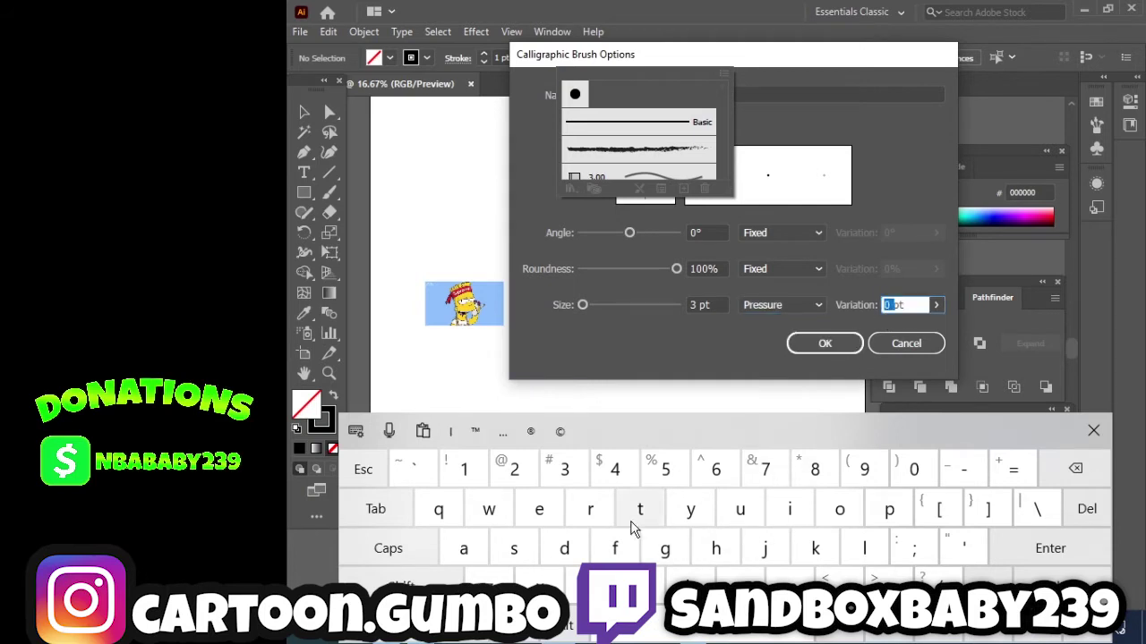
left_click(564, 469)
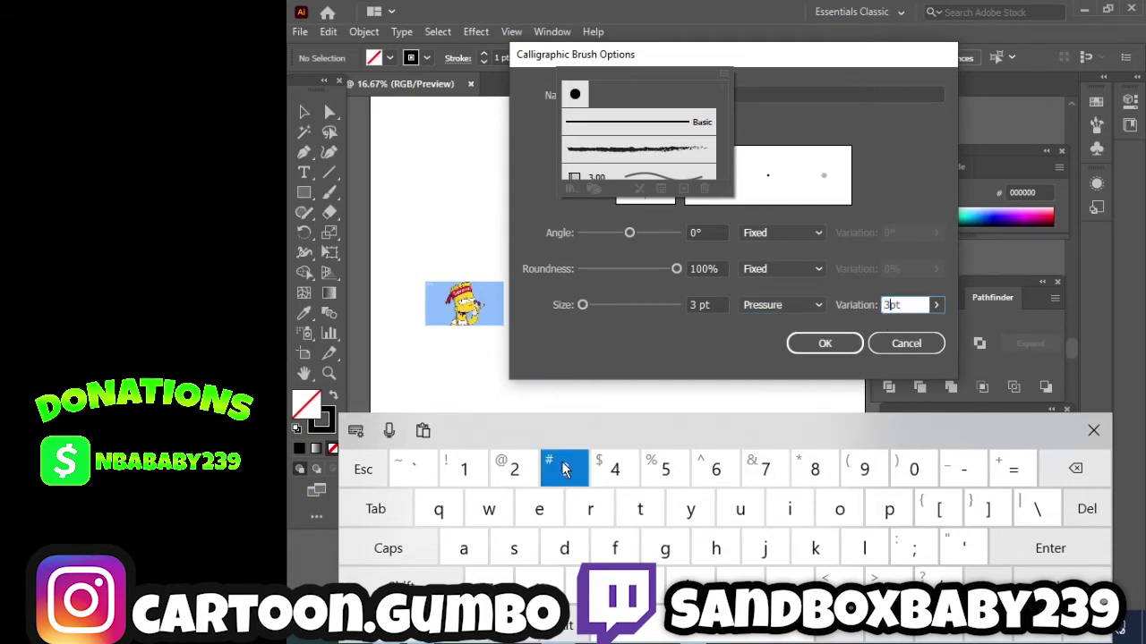
left_click(824, 344)
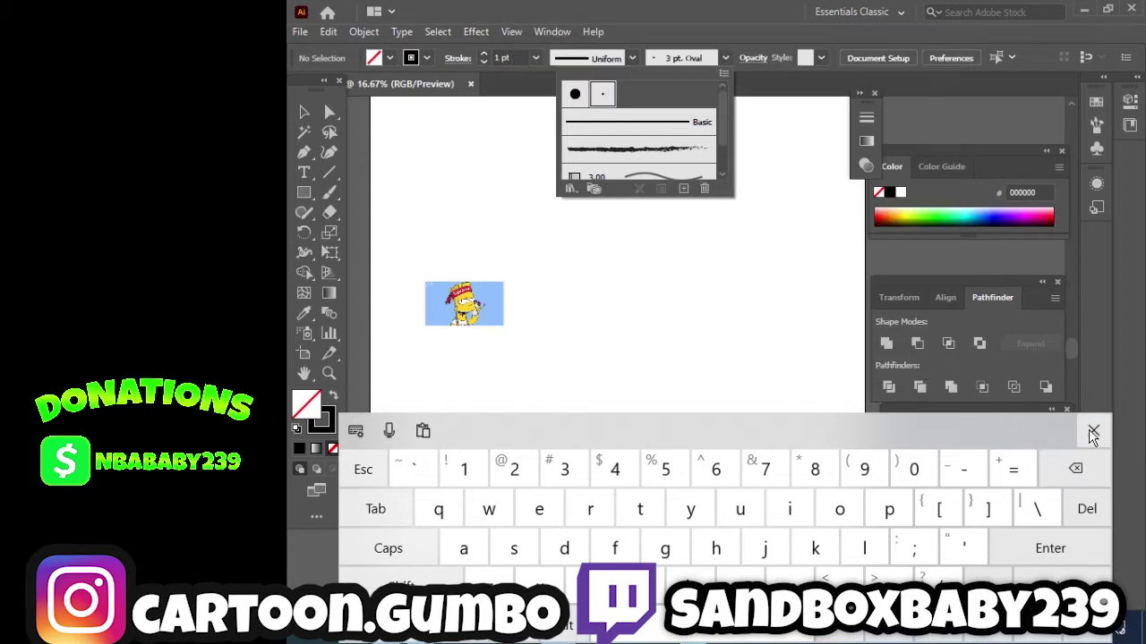
left_click(1093, 429)
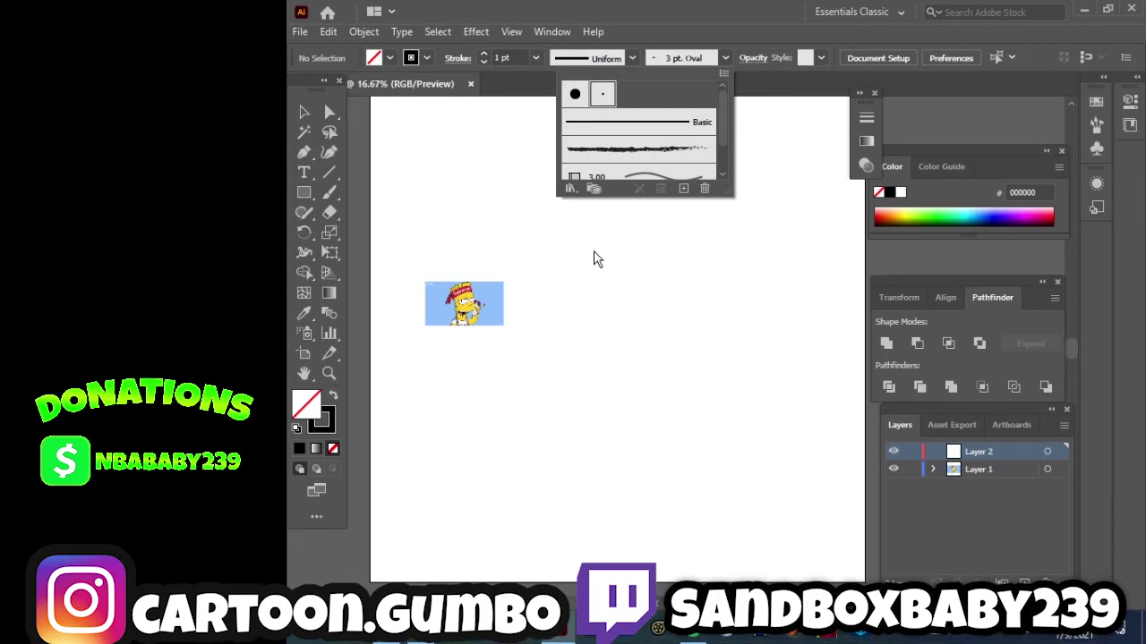
Close the brush list and zoom in to frame the Bart reference picture.
left_click(510, 510)
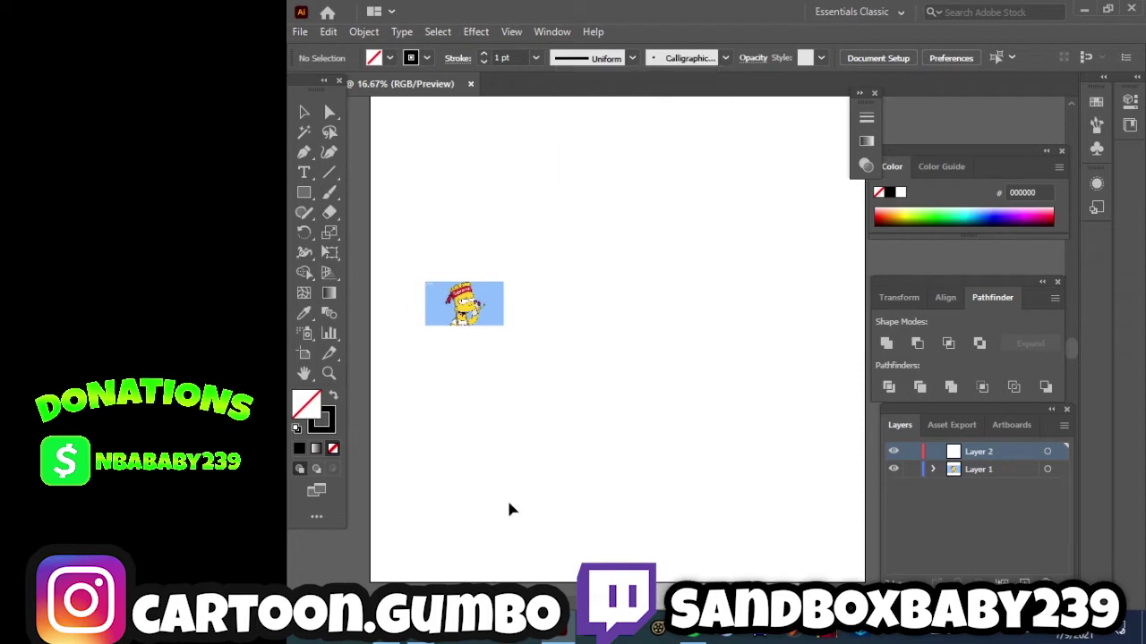
key("ctrl+equal")
key("ctrl+equal")
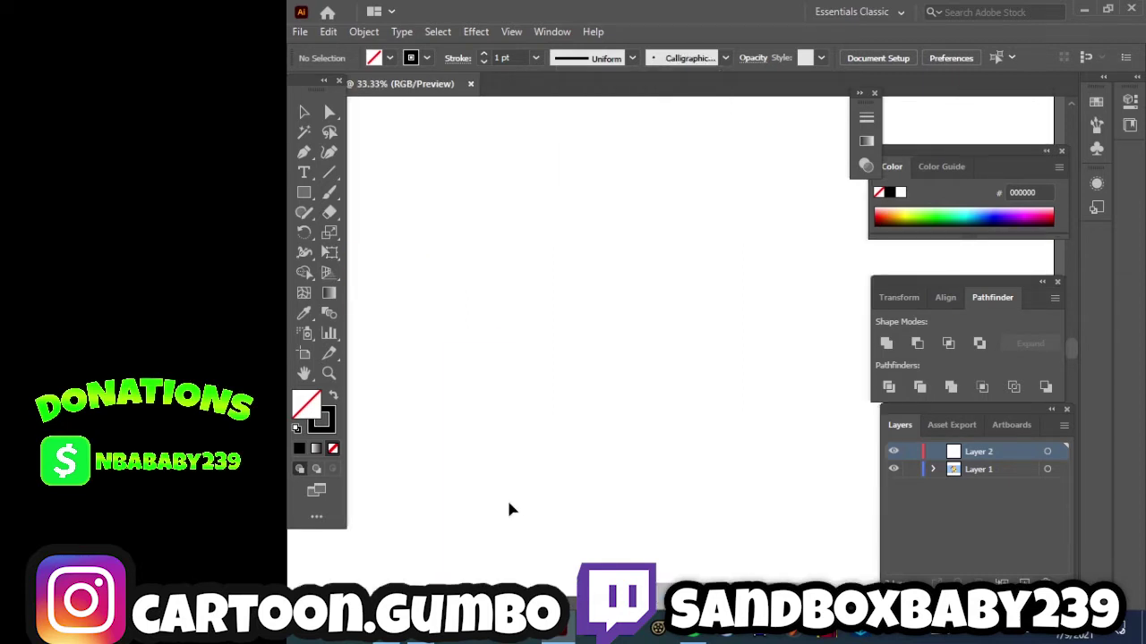
key("ctrl+equal")
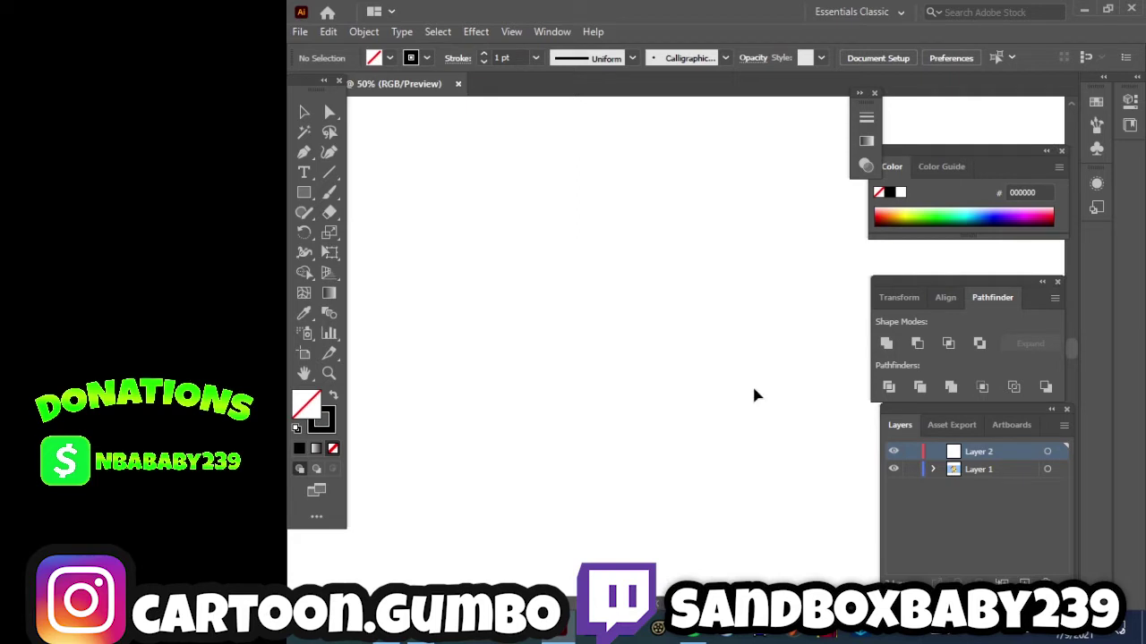
scroll(476, 217, "left", 3)
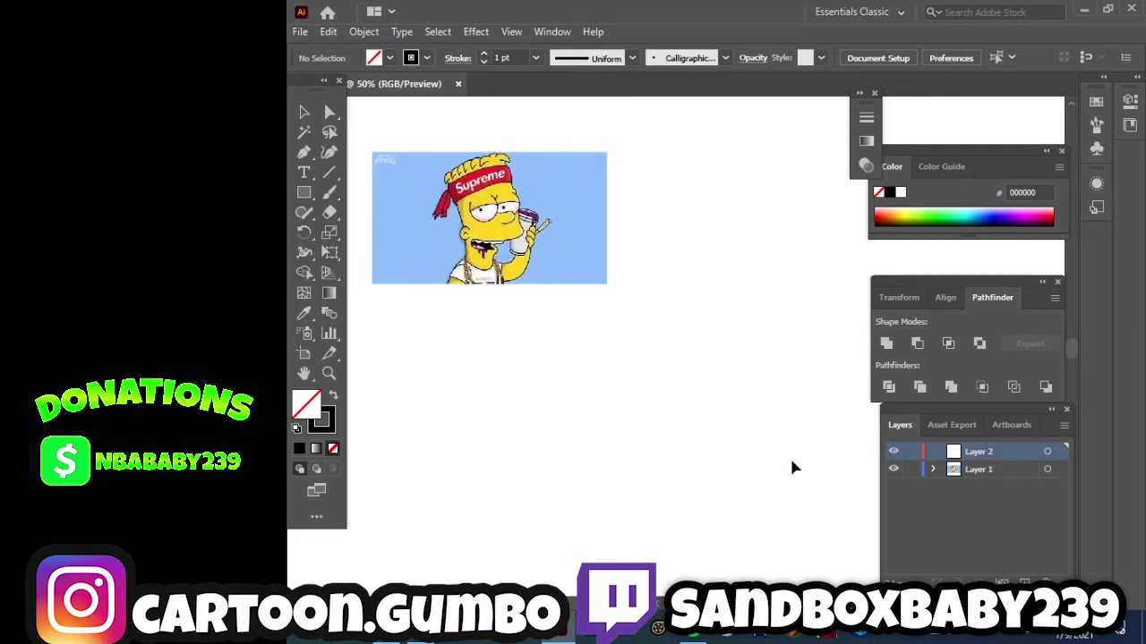
scroll(1073, 348, "down", 1)
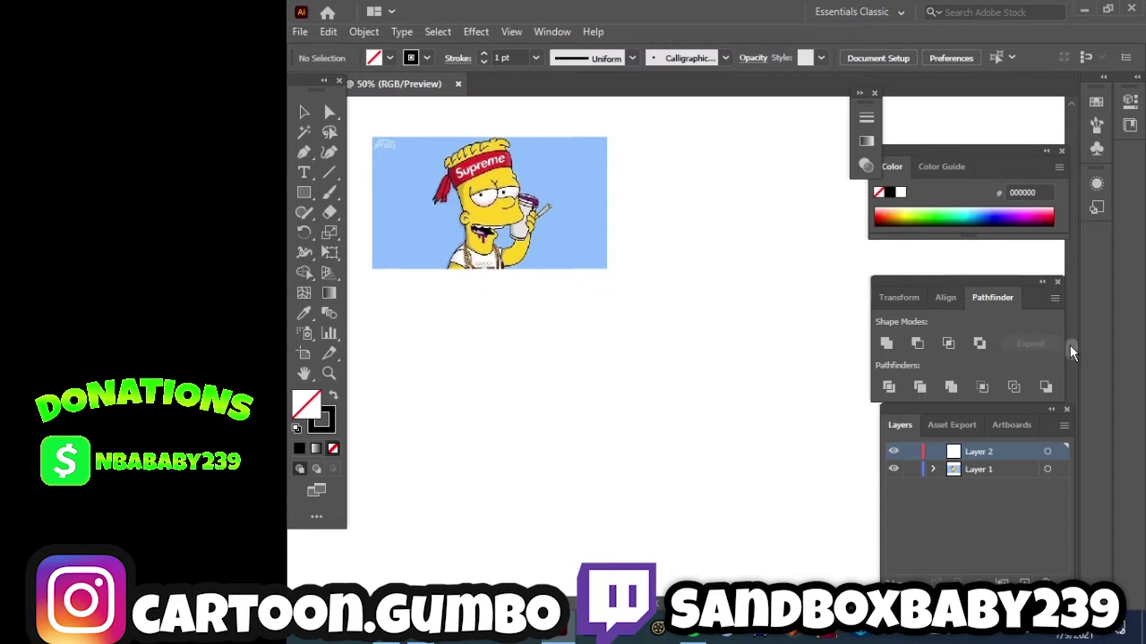
scroll(1072, 348, "up", 3)
scroll(1072, 342, "up", 1)
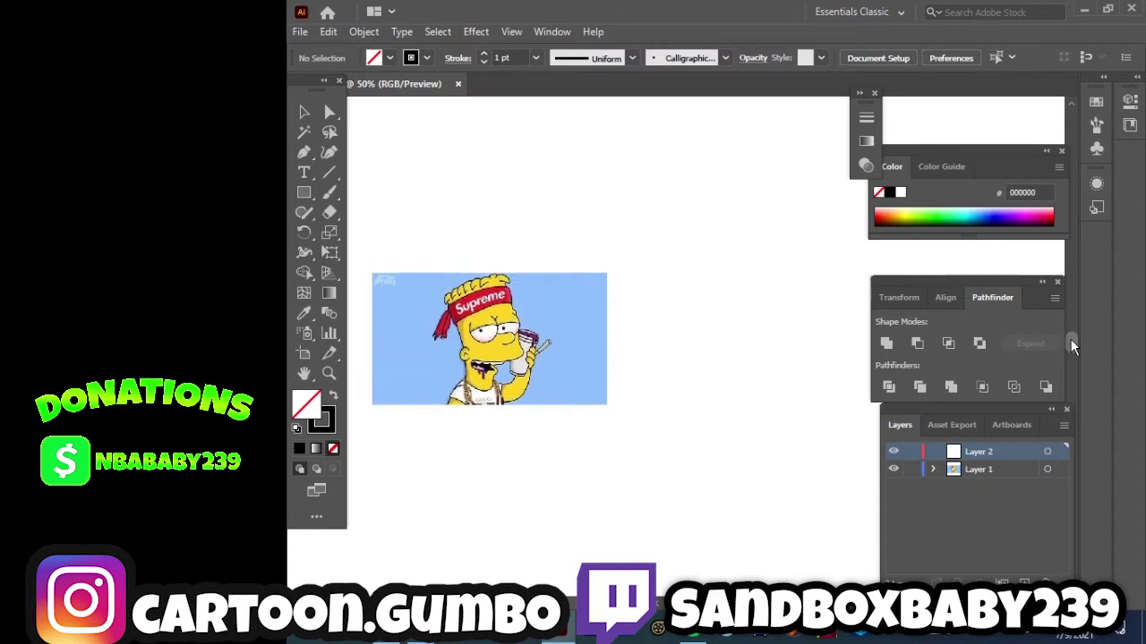
scroll(1073, 347, "up", 1)
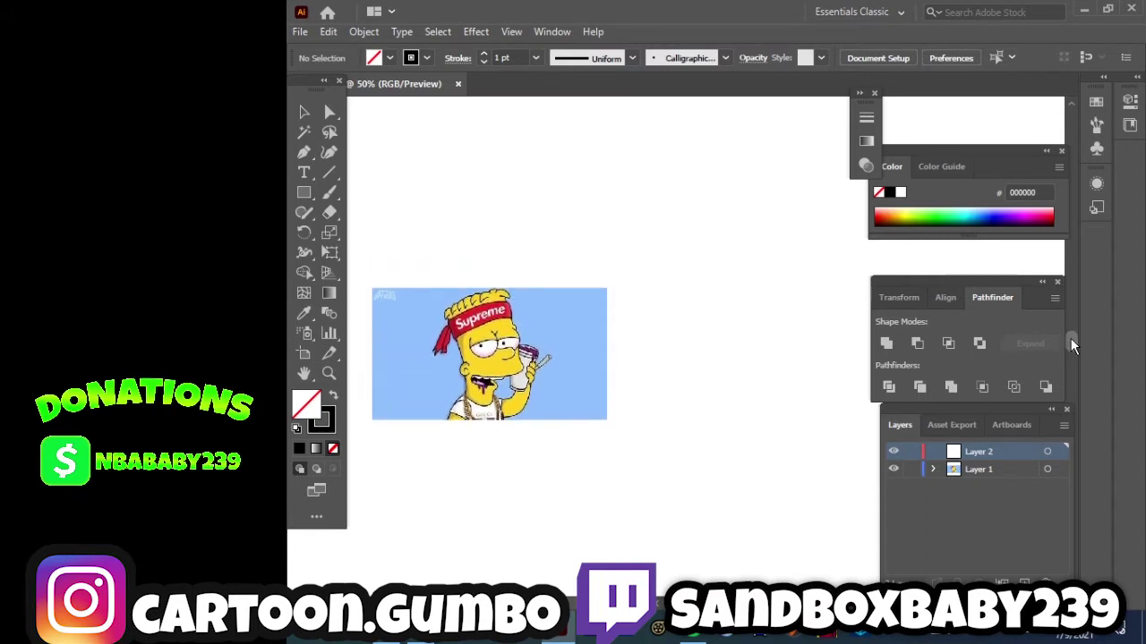
scroll(1070, 338, "up", 1)
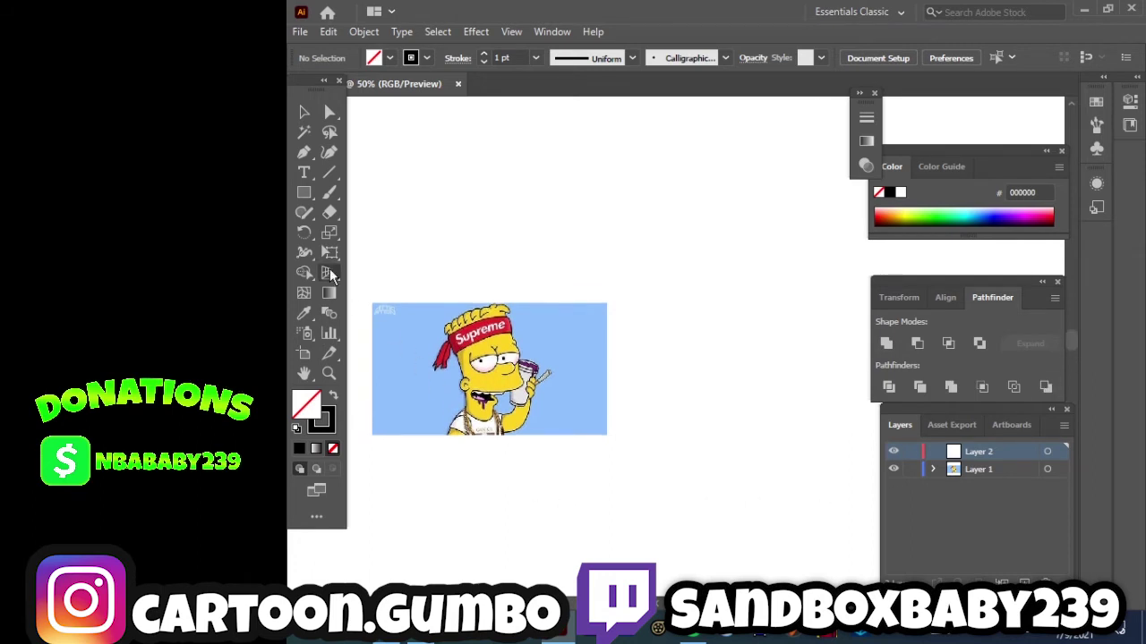
Activate the Paintbrush tool with the stroke colour kept black.
left_click(330, 191)
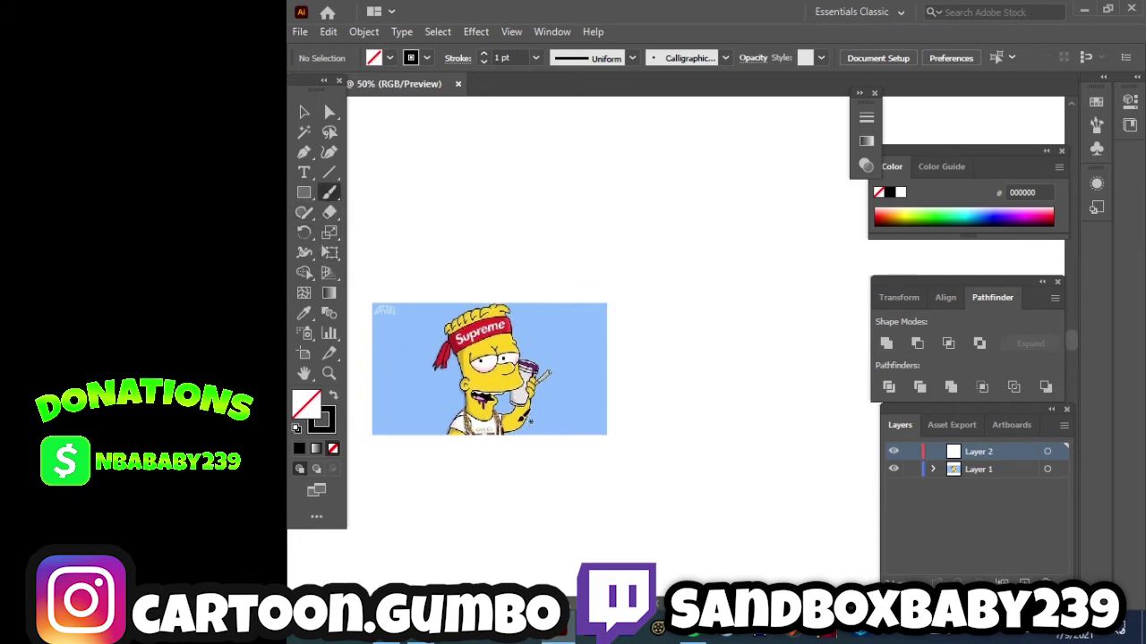
left_click(328, 420)
double_click(331, 424)
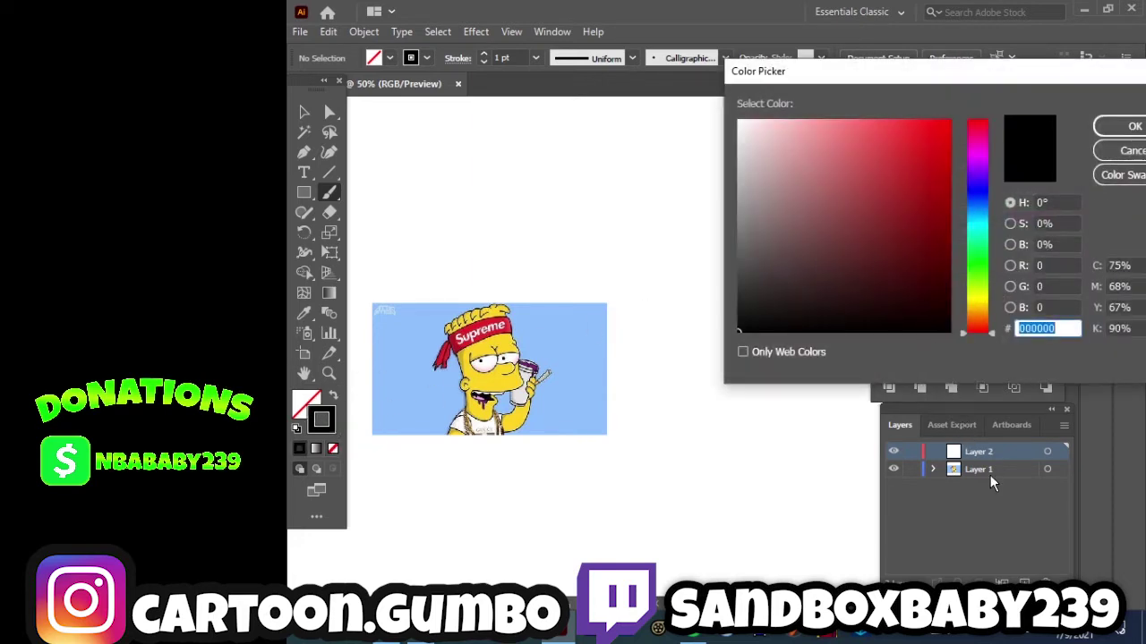
left_click(1130, 150)
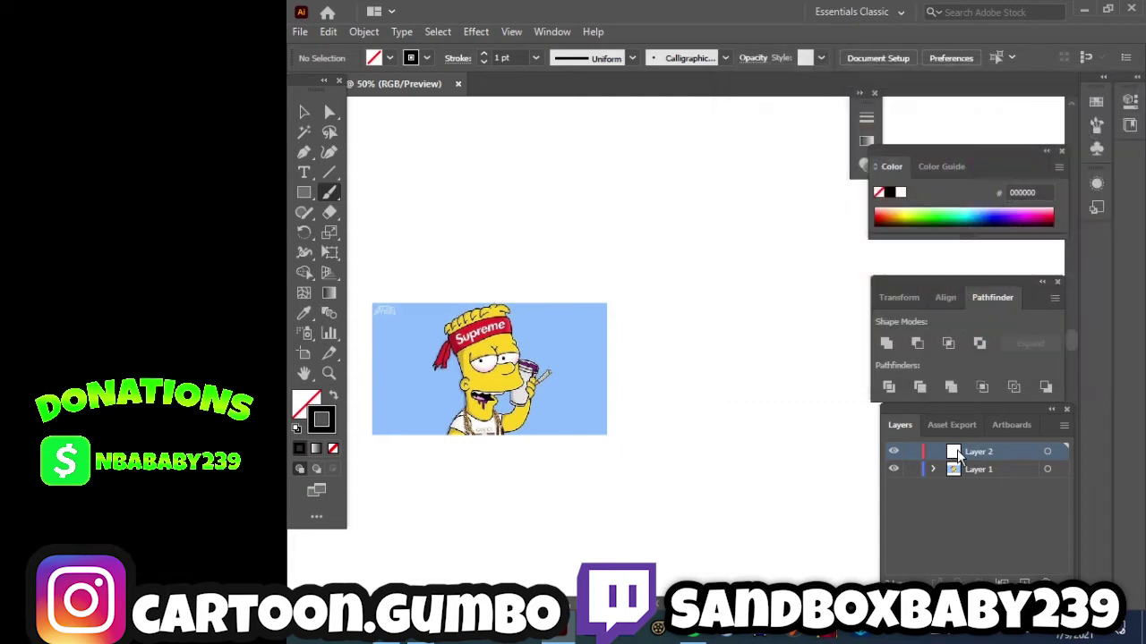
Make Layer 1 active and change the stroke colour to magenta #FF00C9.
left_click(997, 473)
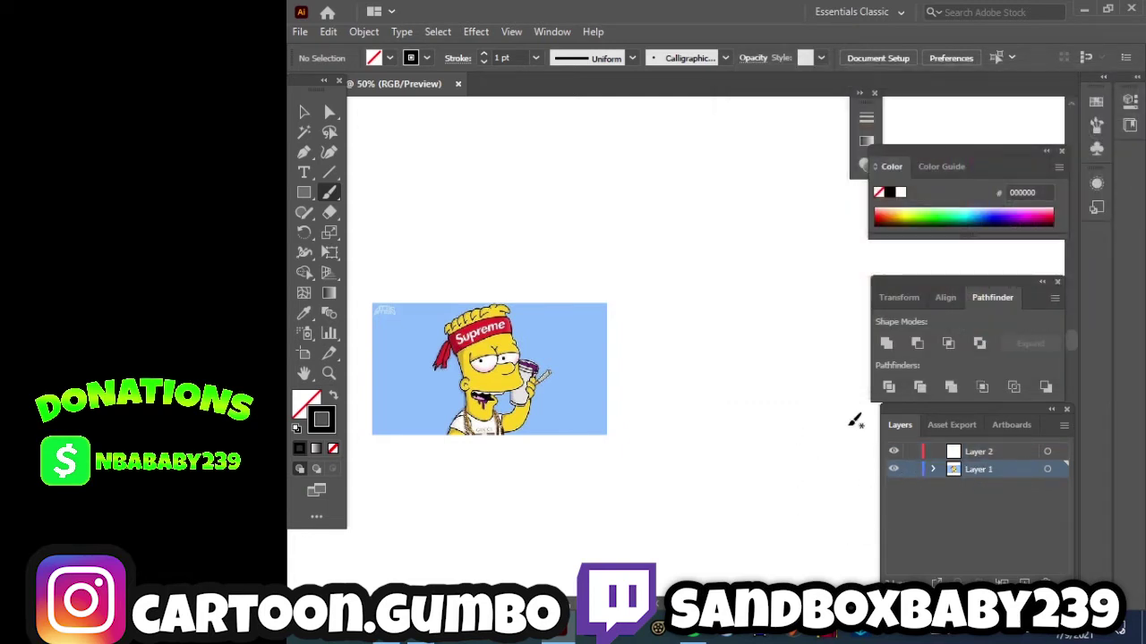
double_click(332, 427)
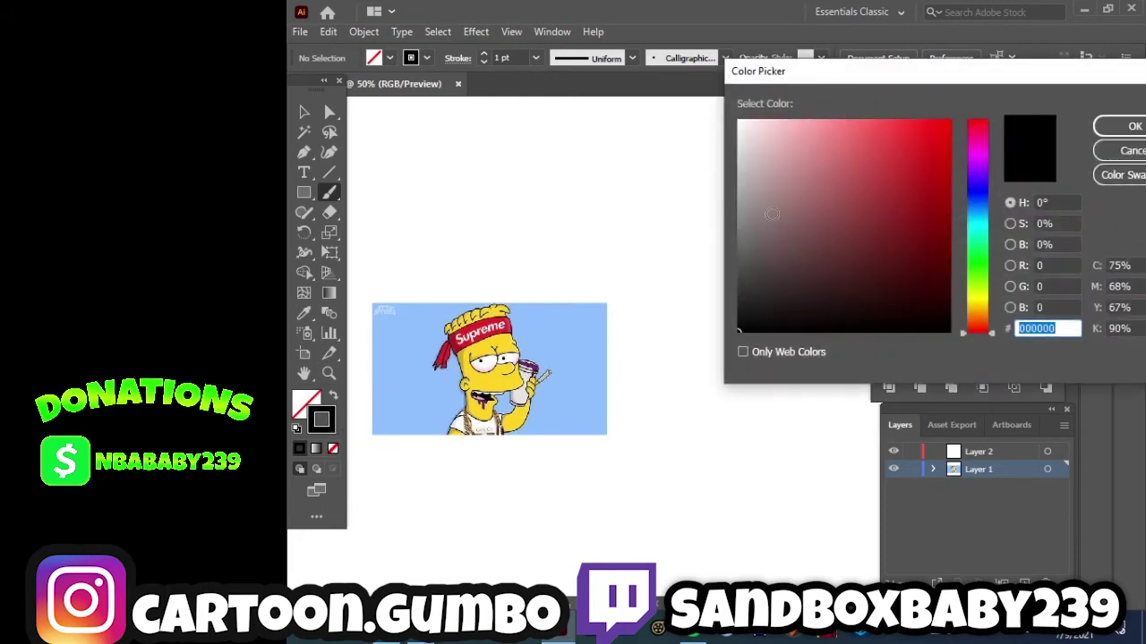
mouse_move(977, 205)
left_mouse_down()
mouse_move(977, 153)
mouse_move(958, 113)
left_mouse_up()
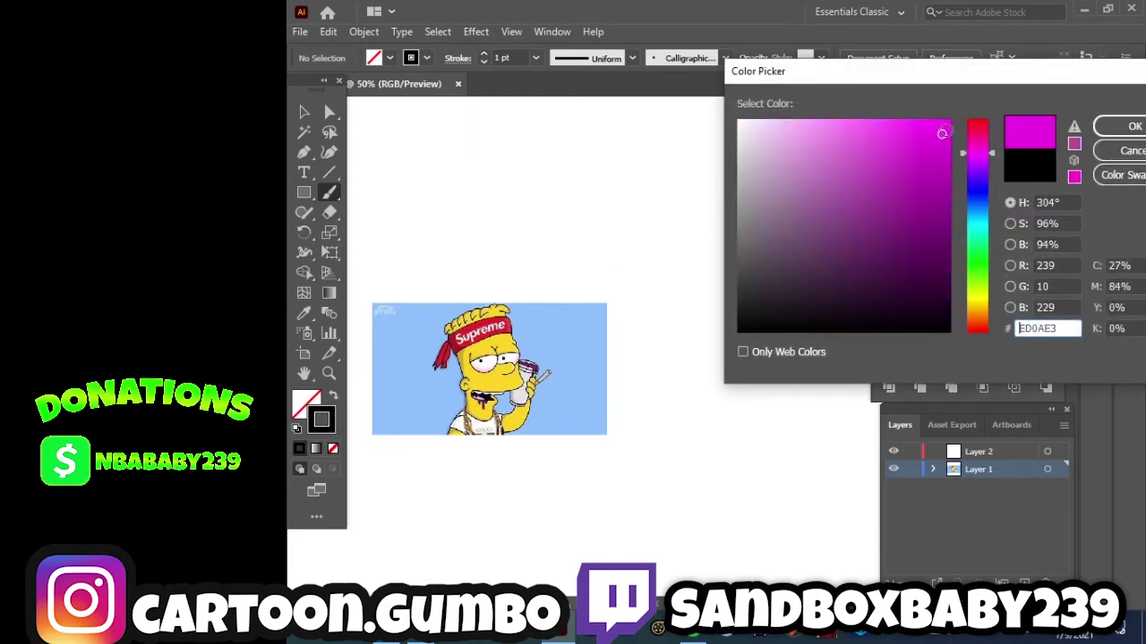
left_click_drag(977, 153, 977, 146)
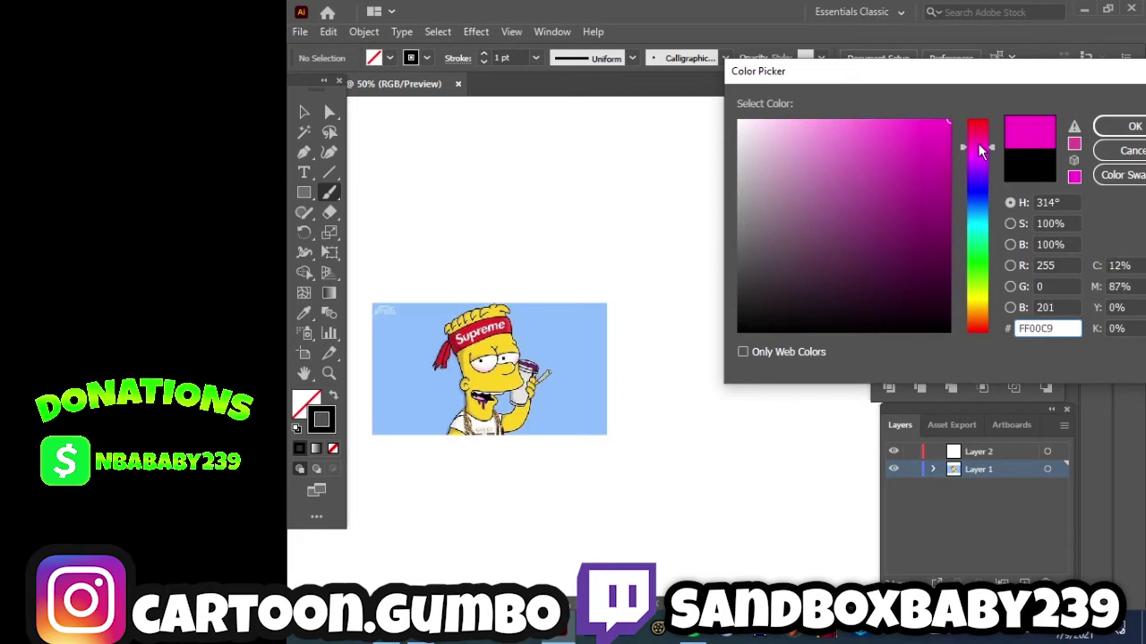
left_click(1130, 126)
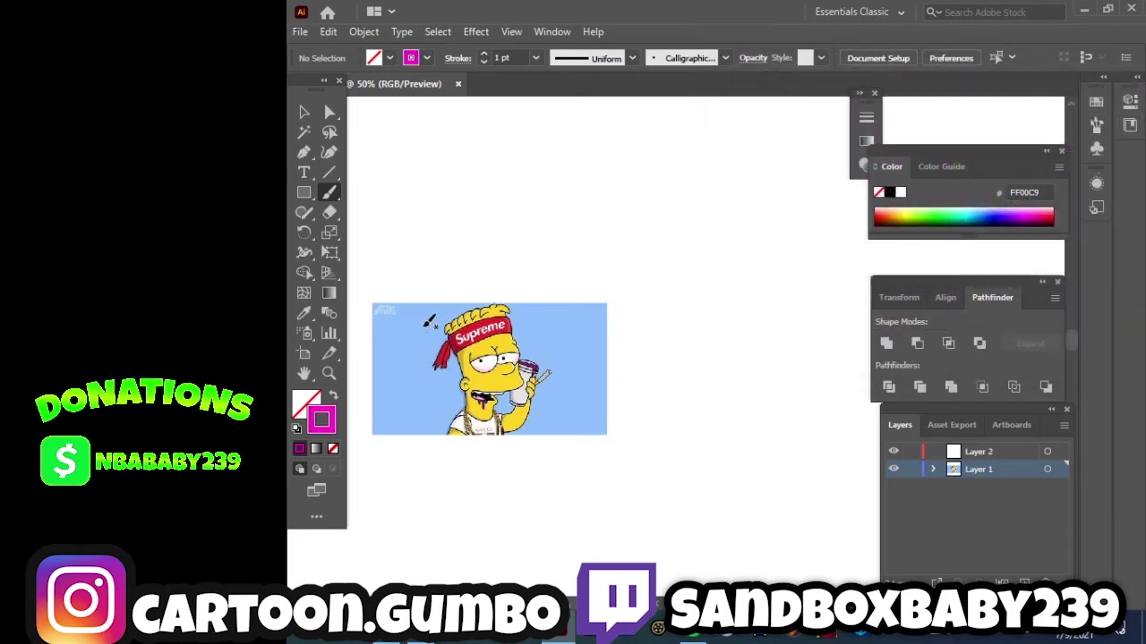
Paint the first magenta strokes beside the reference: a vertical line with a loop and small curve.
left_click(306, 405)
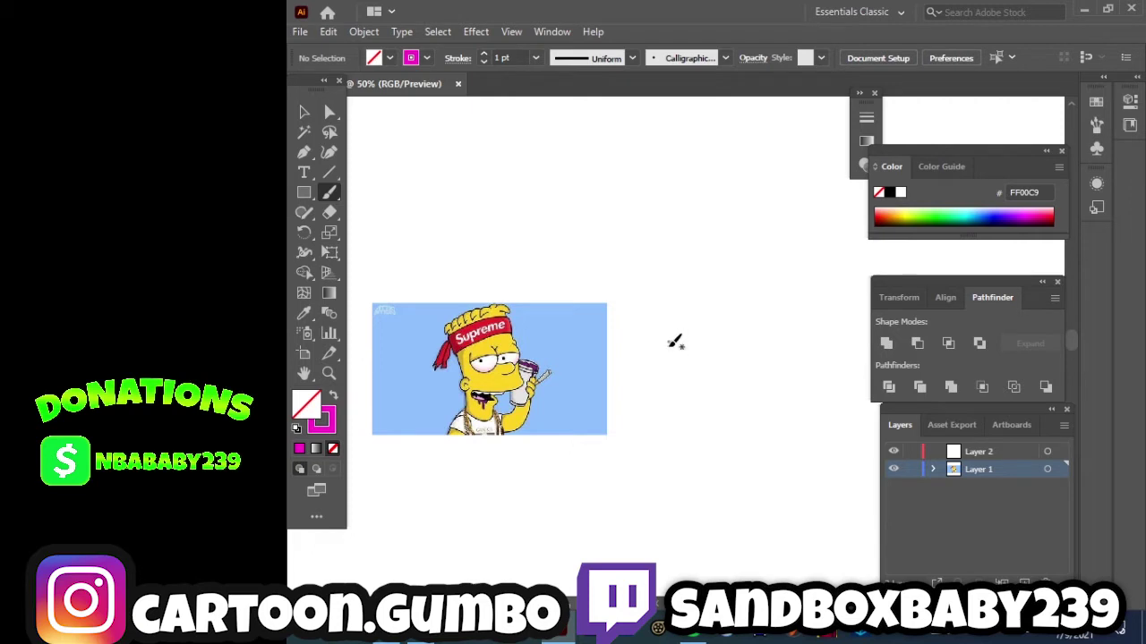
mouse_move(663, 328)
left_mouse_down()
mouse_move(677, 353)
mouse_move(665, 370)
mouse_move(690, 379)
mouse_move(674, 377)
left_mouse_up()
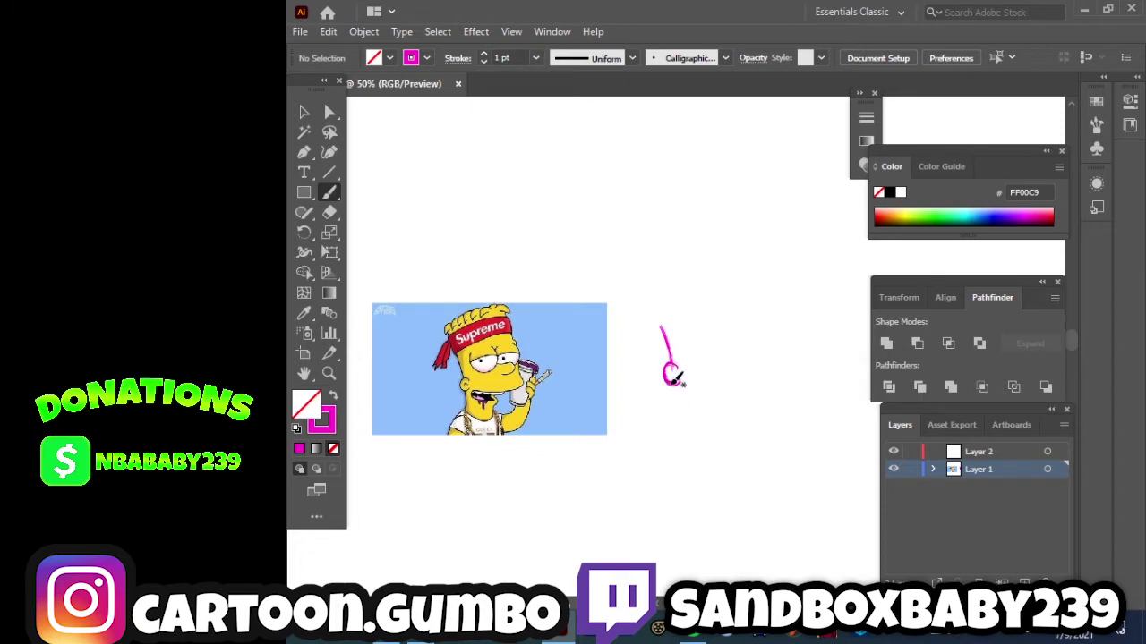
left_click(304, 213)
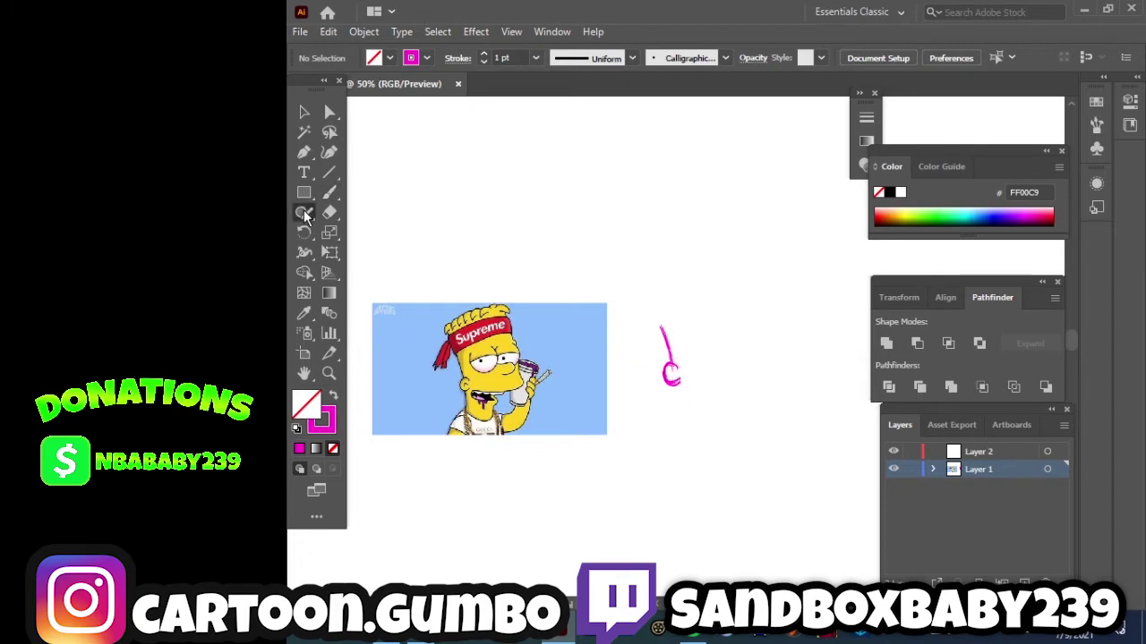
left_click_drag(305, 215, 364, 233)
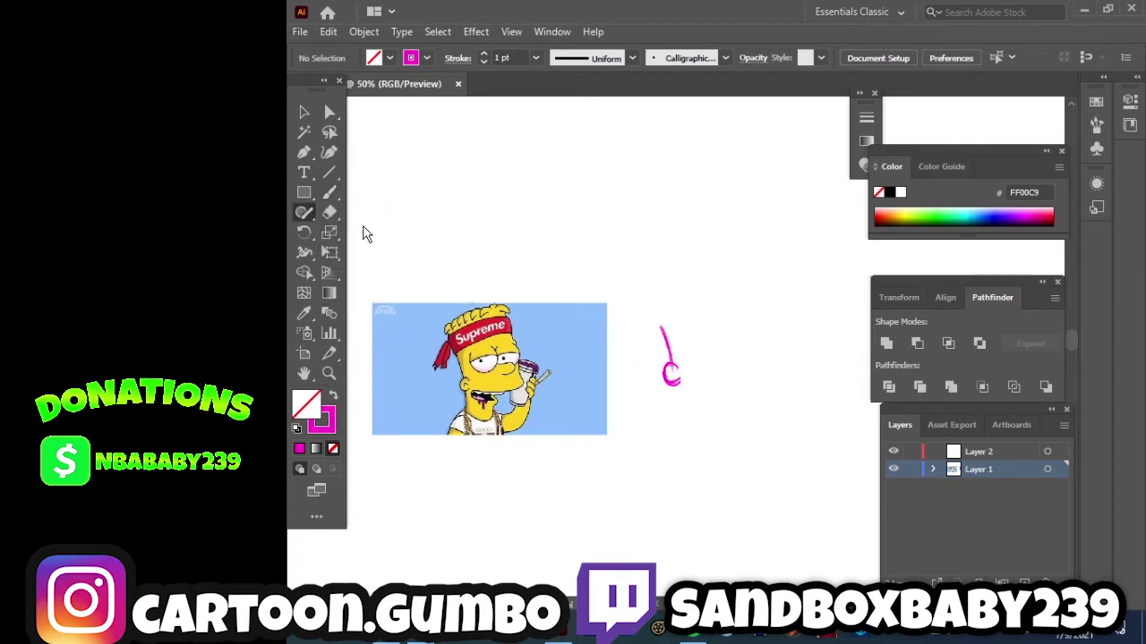
left_click(305, 192)
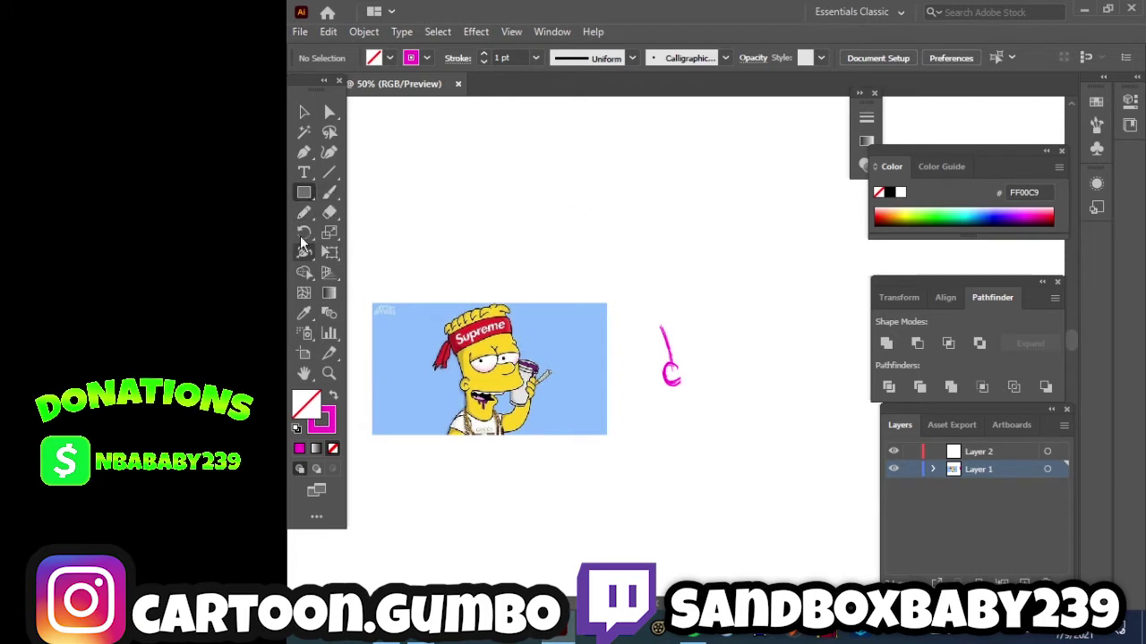
left_click(329, 193)
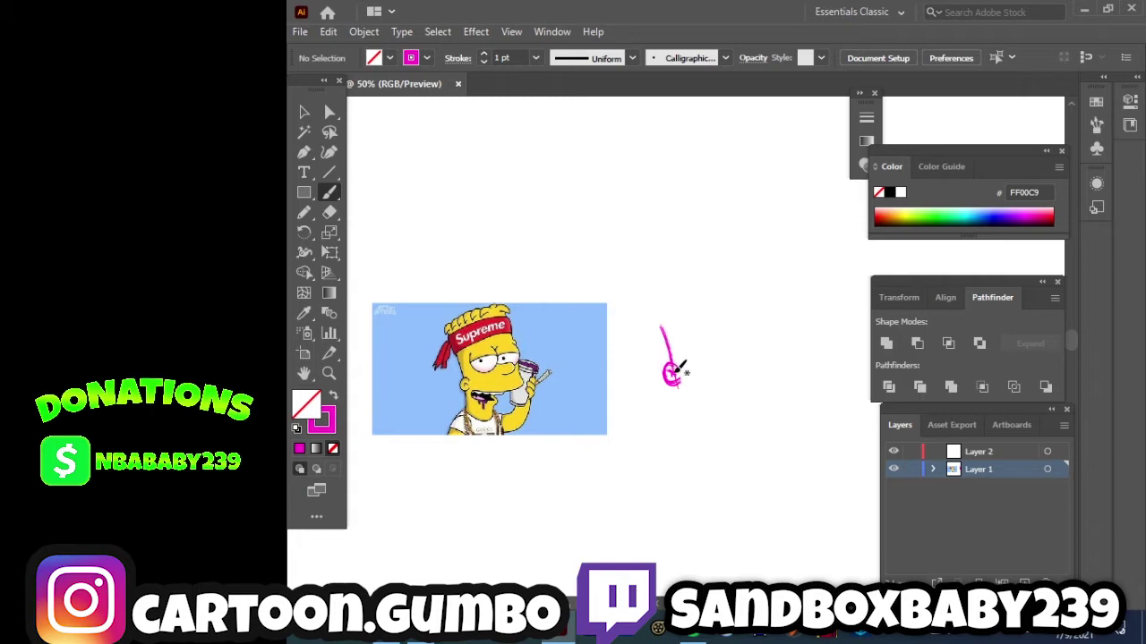
left_click_drag(673, 340, 685, 416)
left_click_drag(656, 310, 669, 336)
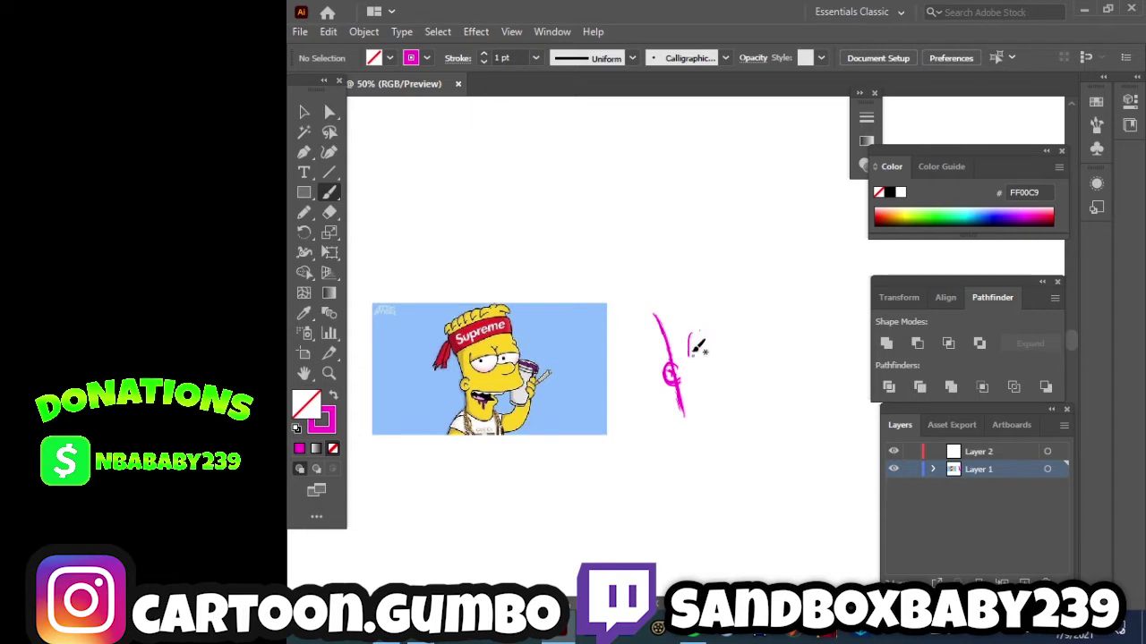
mouse_move(694, 328)
left_mouse_down()
mouse_move(697, 363)
mouse_move(725, 330)
mouse_move(736, 339)
mouse_move(709, 321)
left_mouse_up()
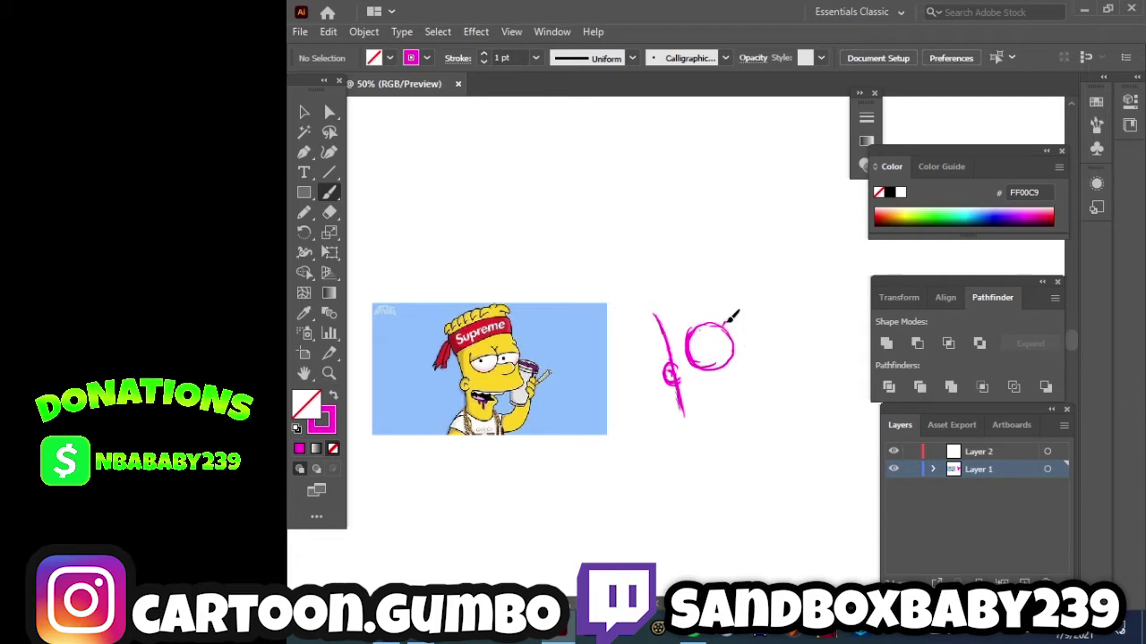
Paint the second eye circle, jaw curve, longer left head line and mouth corner in magenta.
mouse_move(728, 324)
left_mouse_down()
mouse_move(759, 315)
mouse_move(765, 343)
left_mouse_up()
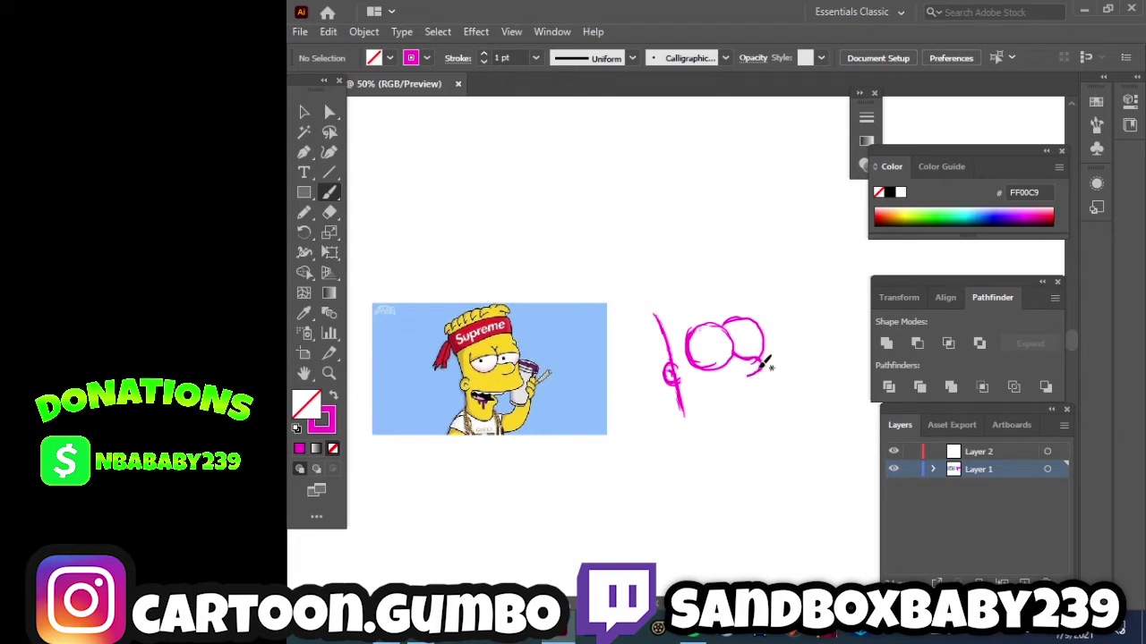
left_click_drag(765, 362, 764, 351)
mouse_move(766, 358)
left_mouse_down()
mouse_move(775, 390)
mouse_move(715, 413)
left_mouse_up()
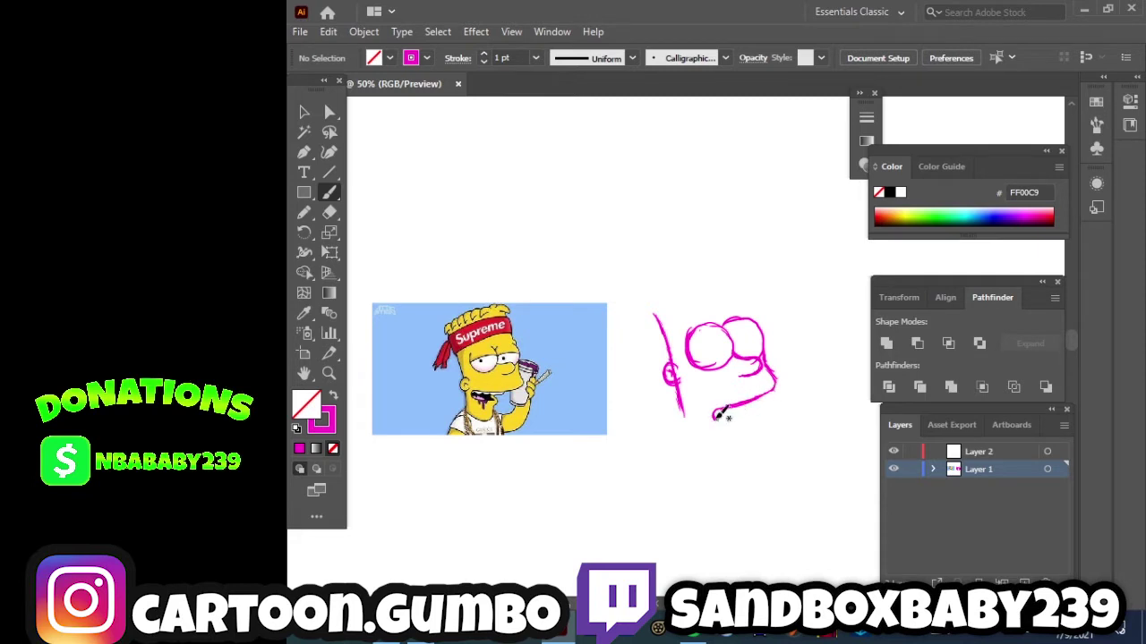
left_click_drag(721, 413, 735, 424)
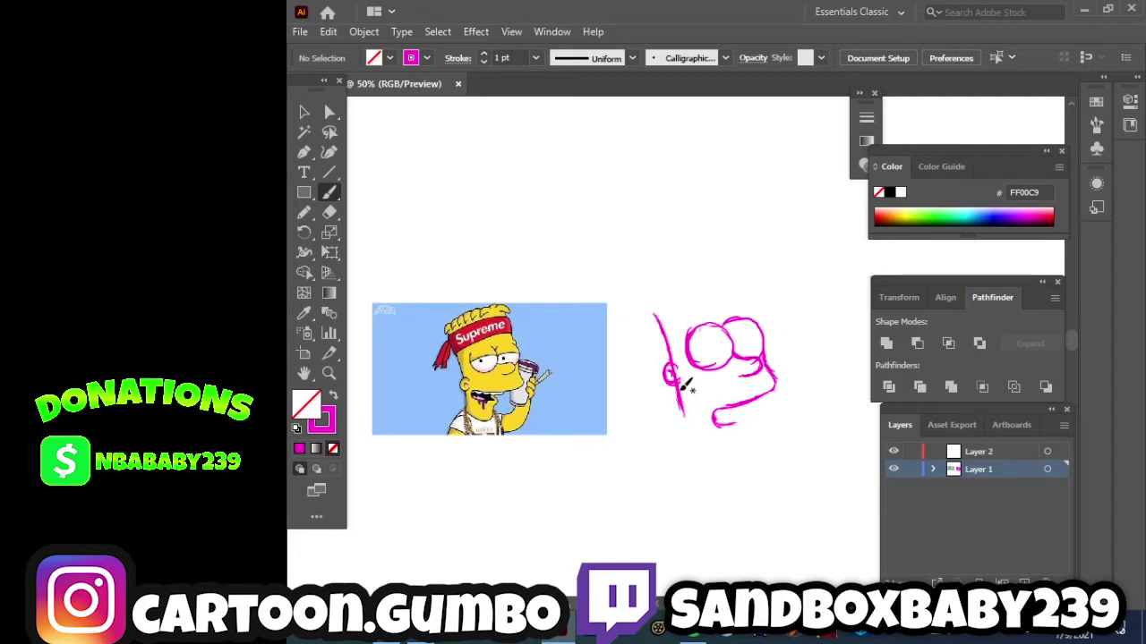
left_click_drag(685, 394, 685, 433)
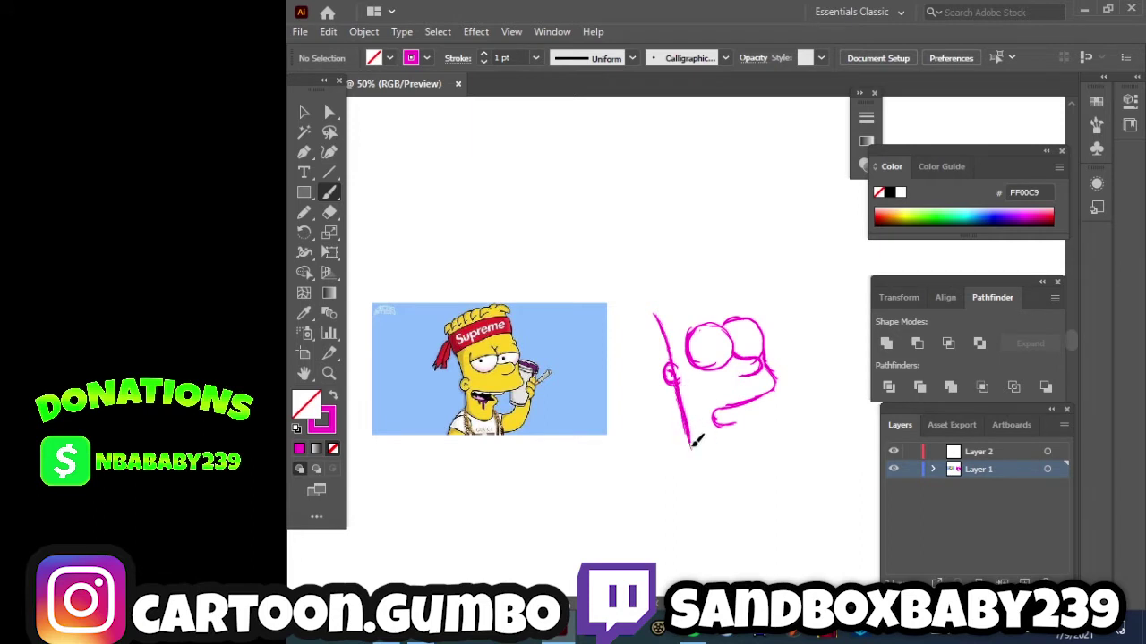
mouse_move(686, 417)
left_mouse_down()
mouse_move(691, 446)
mouse_move(749, 418)
left_mouse_up()
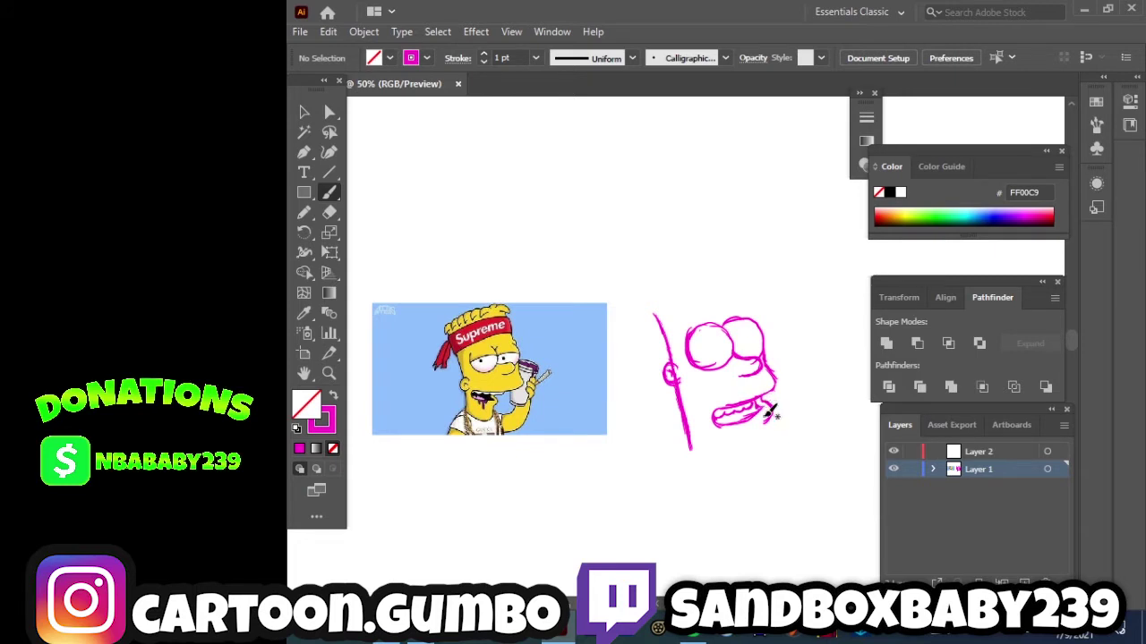
left_click_drag(768, 402, 772, 422)
With the Selection tool, nudge the small jaw stroke slightly downward.
key("v")
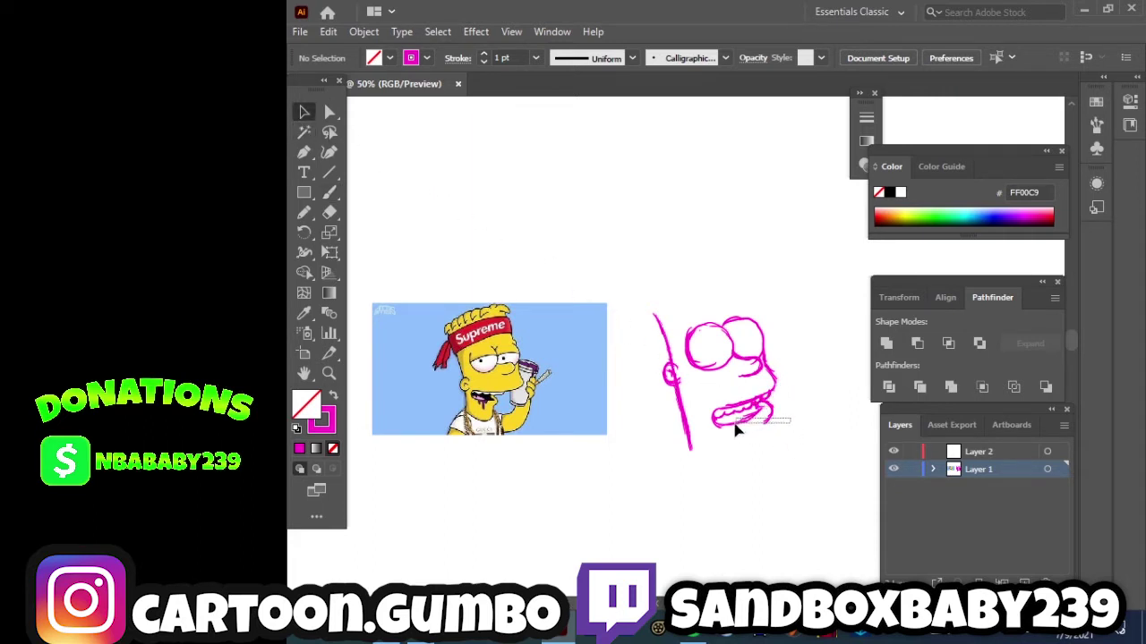
left_click_drag(754, 426, 756, 426)
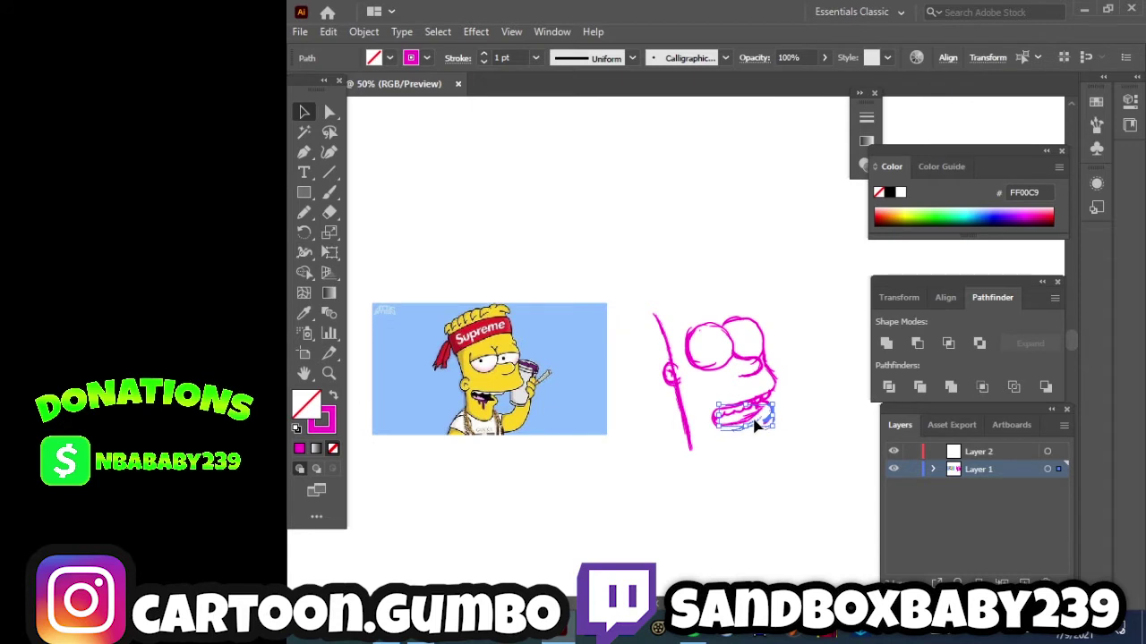
left_click(791, 397)
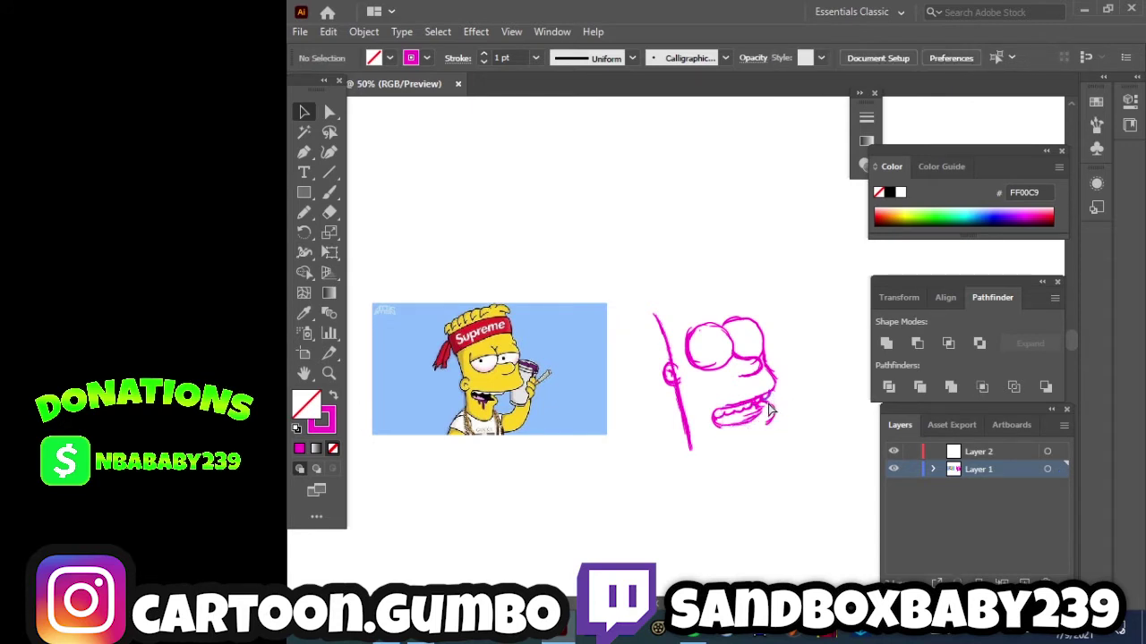
left_click(769, 409)
left_click_drag(769, 409, 772, 417)
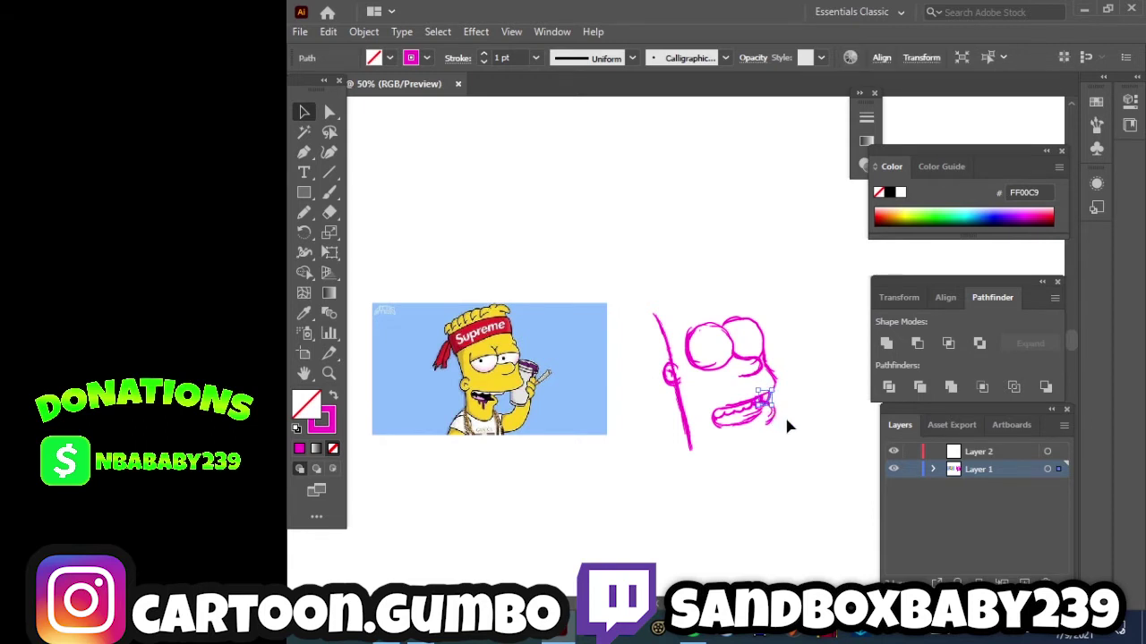
left_click(787, 420)
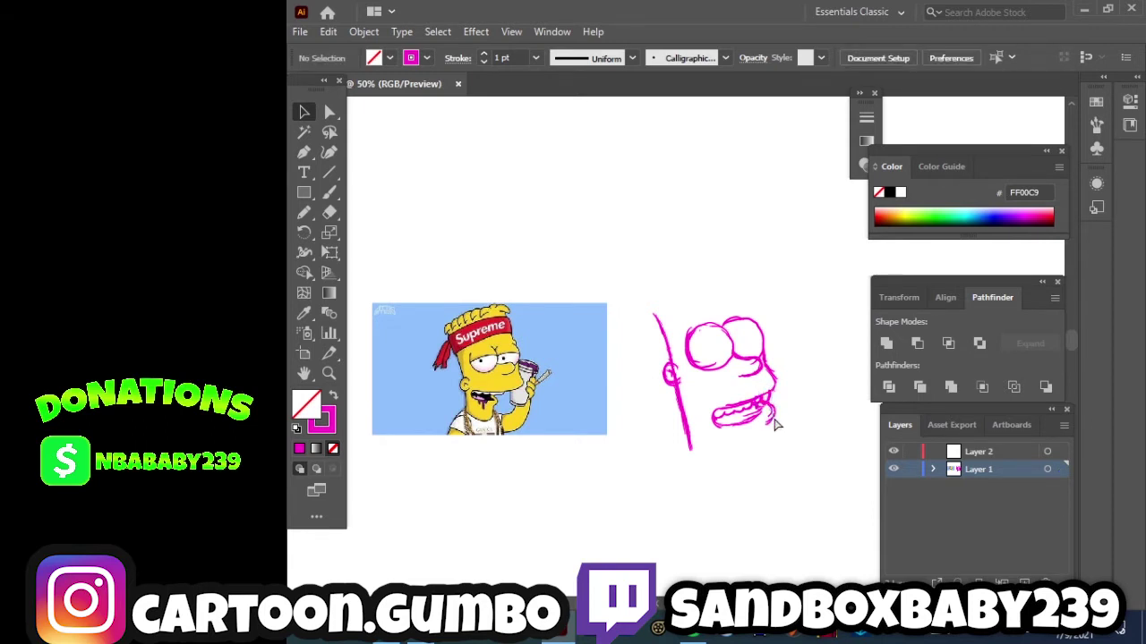
left_click(775, 416)
Stretch the lower-mouth path downward and paint magenta tooth lines inside the mouth.
left_click_drag(788, 429, 745, 426)
left_click_drag(744, 433, 760, 427)
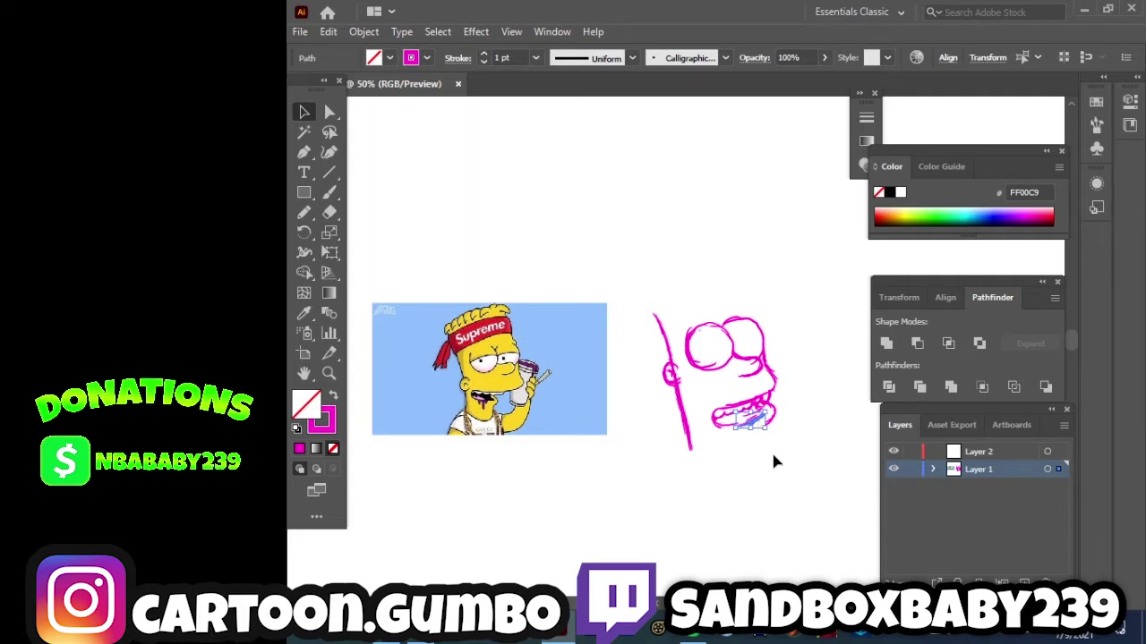
left_click(773, 455)
left_click(727, 428)
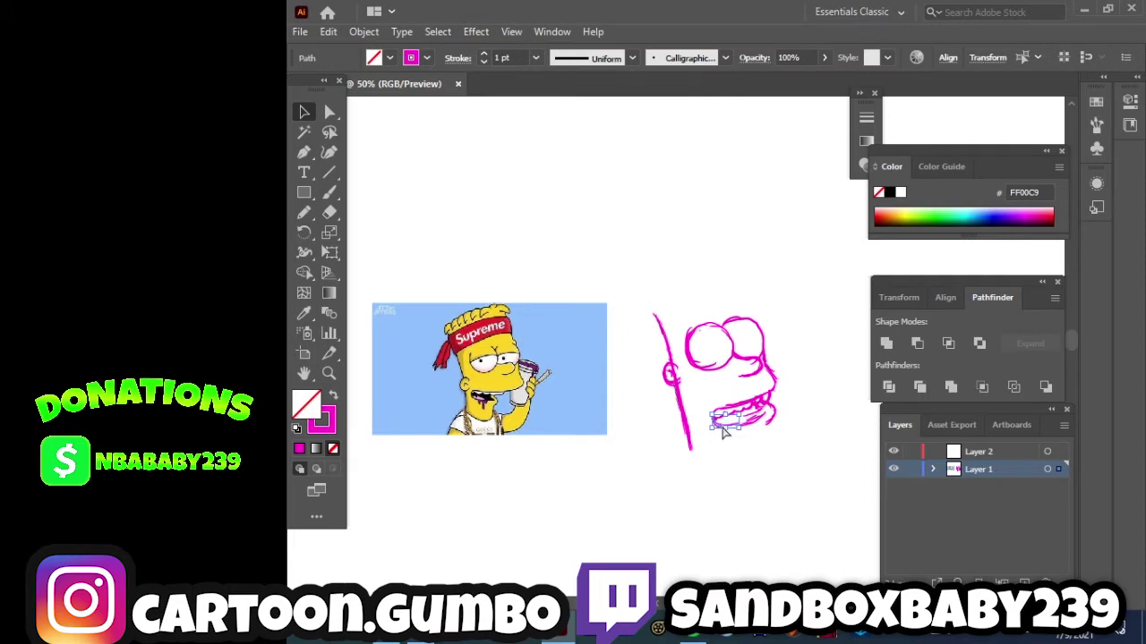
left_click_drag(725, 430, 728, 432)
left_click(758, 457)
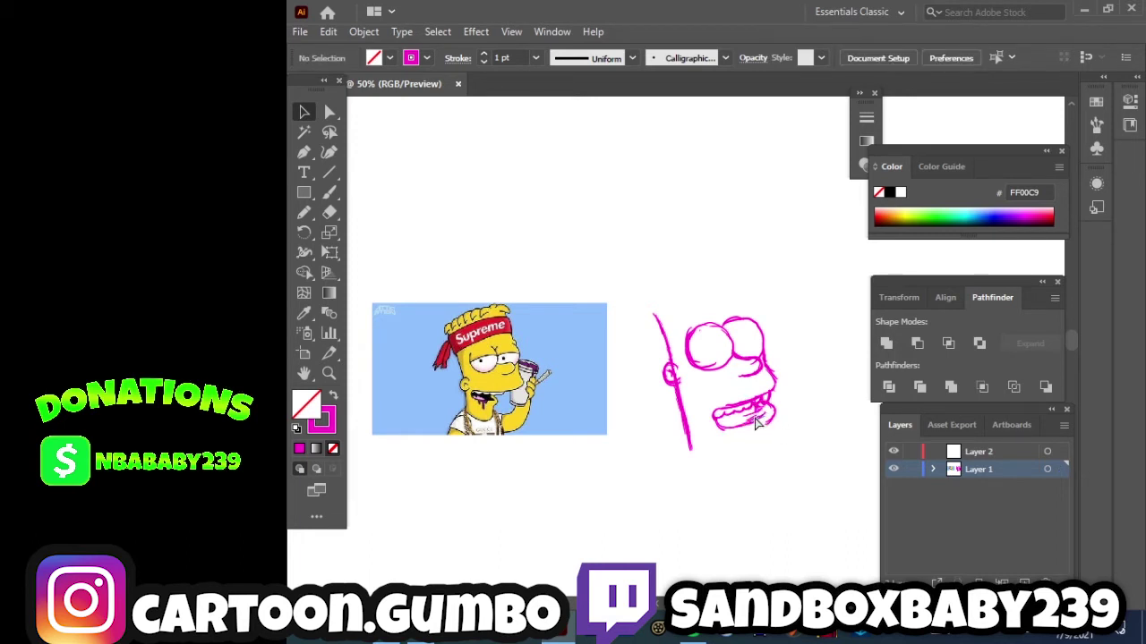
left_click_drag(757, 418, 768, 430)
left_click(329, 192)
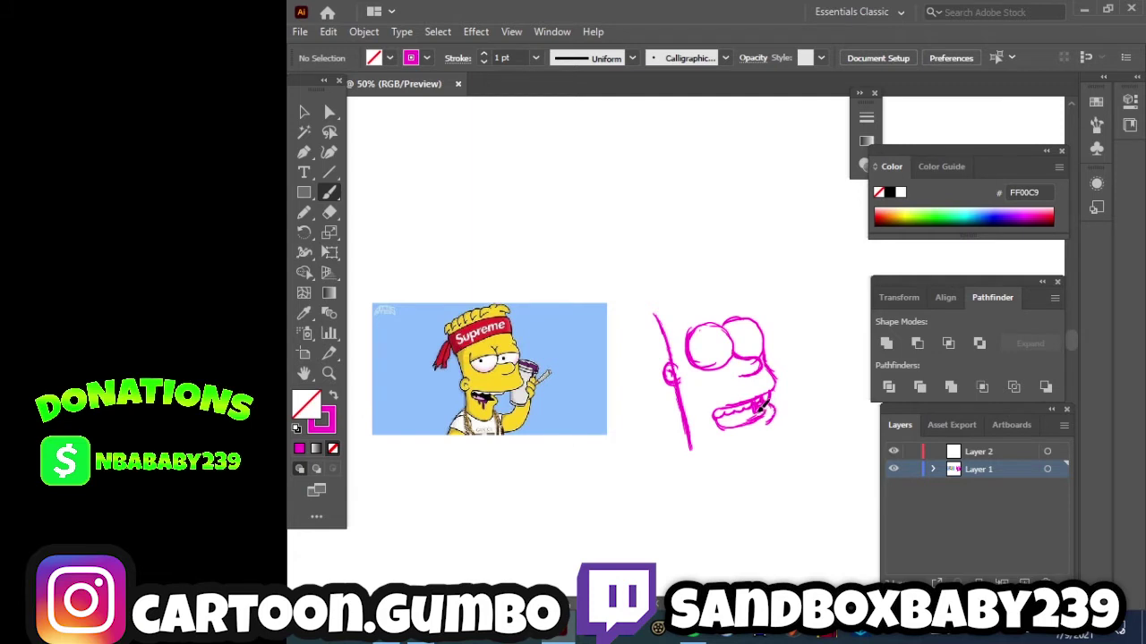
mouse_move(762, 406)
left_mouse_down()
mouse_move(728, 428)
mouse_move(756, 413)
mouse_move(748, 420)
left_mouse_up()
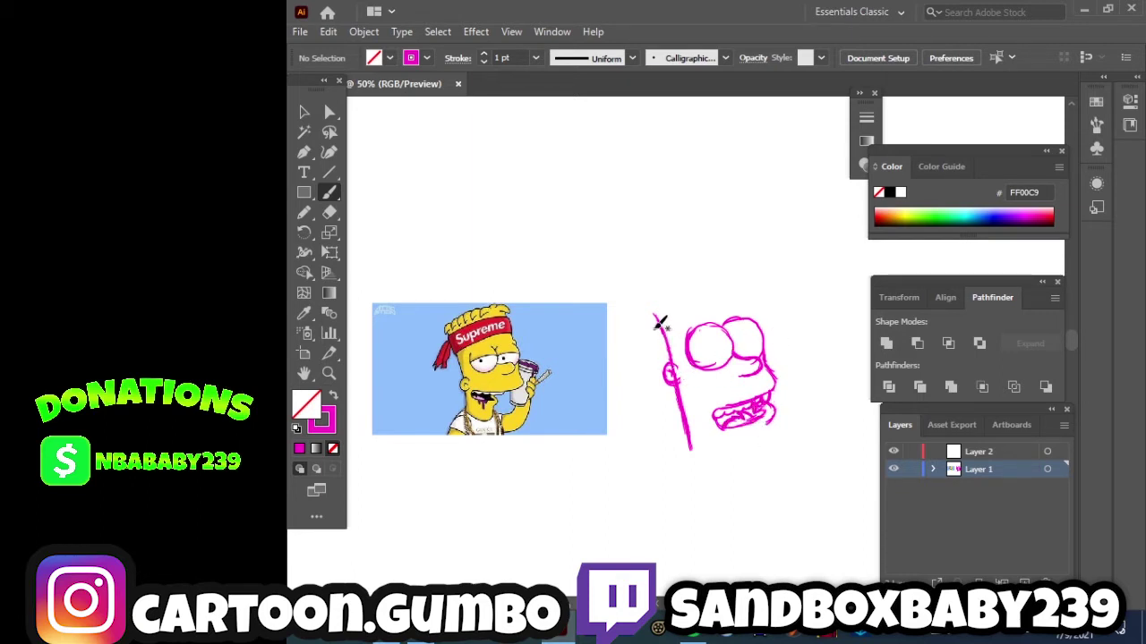
Duplicate the top of the head's left edge line and tilt the shorter copy.
left_click_drag(655, 312, 679, 356)
left_click(304, 112)
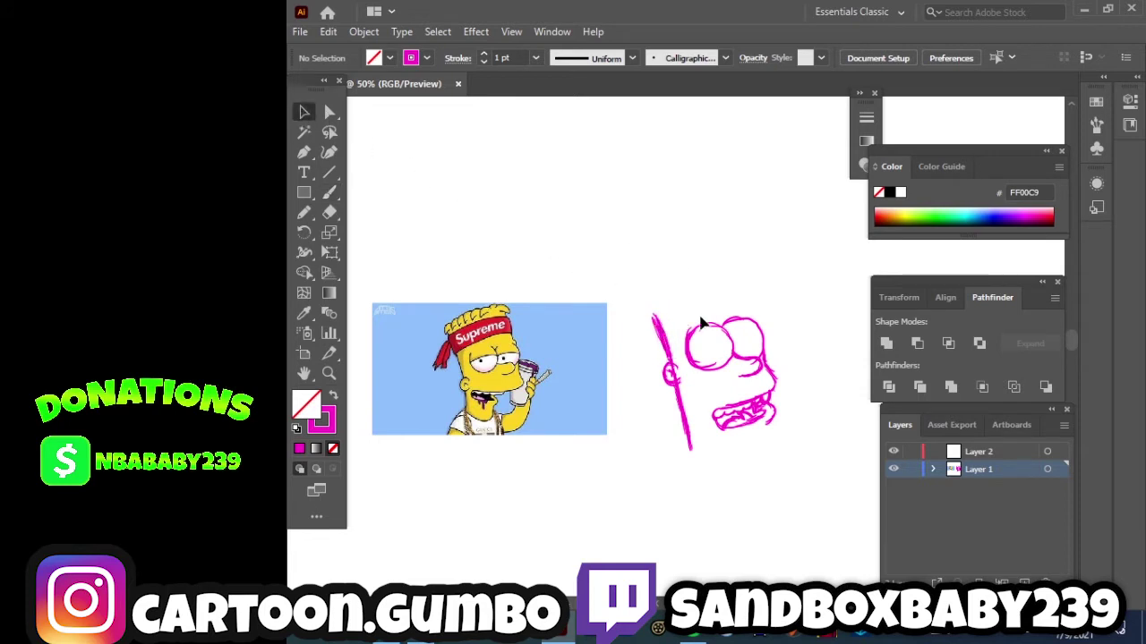
left_click_drag(635, 308, 676, 355)
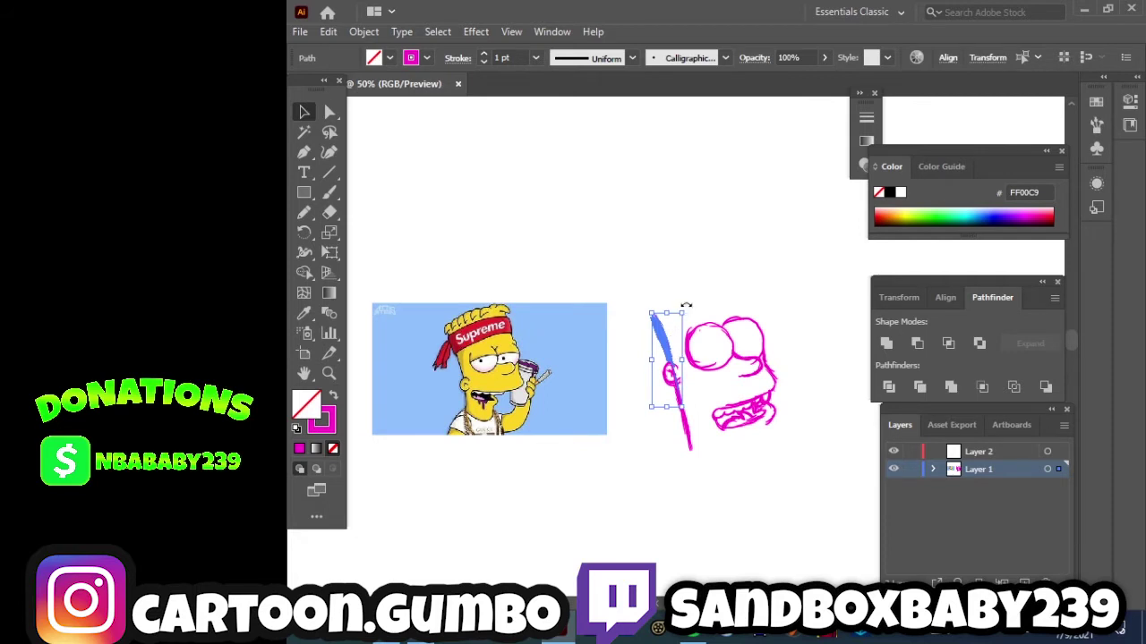
left_click(683, 298)
left_click(678, 338)
mouse_move(686, 308)
left_mouse_down()
mouse_move(671, 355)
mouse_move(659, 347)
mouse_move(668, 356)
left_mouse_up()
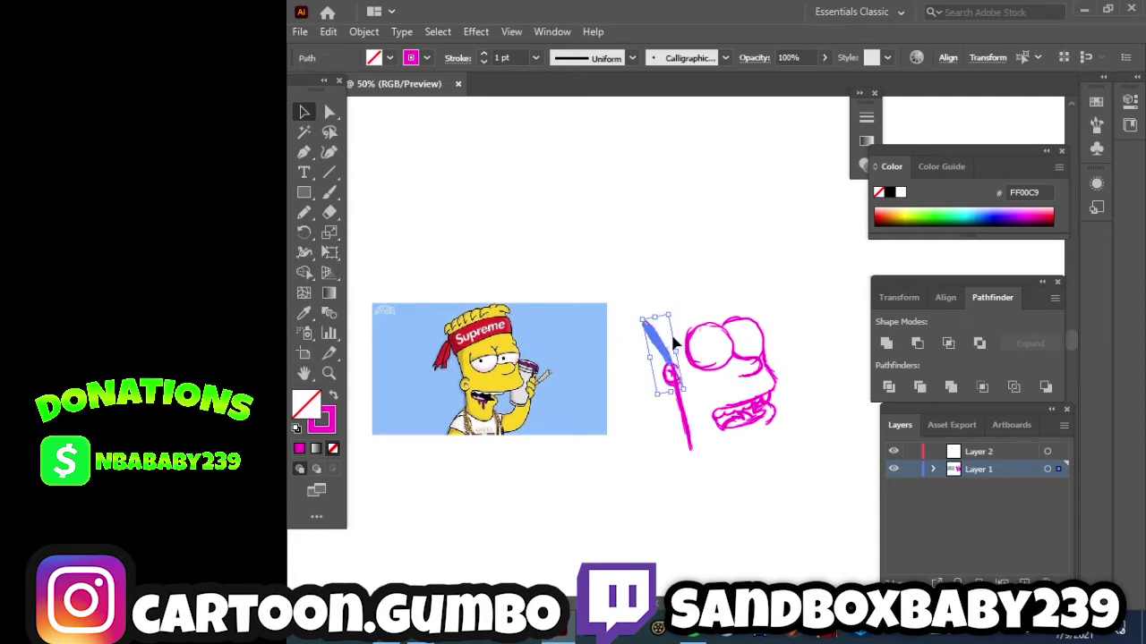
left_click(676, 428)
Rotate the left-edge stroke so its bottom leans right, nudging it right and down.
left_click_drag(695, 437, 708, 435)
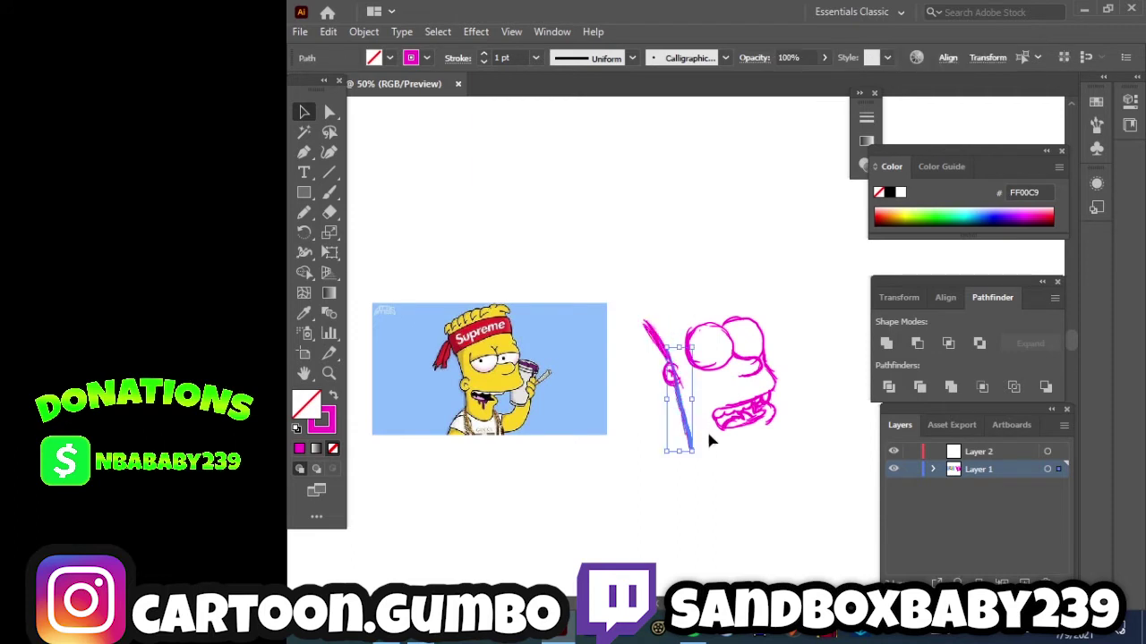
left_click_drag(695, 338, 688, 336)
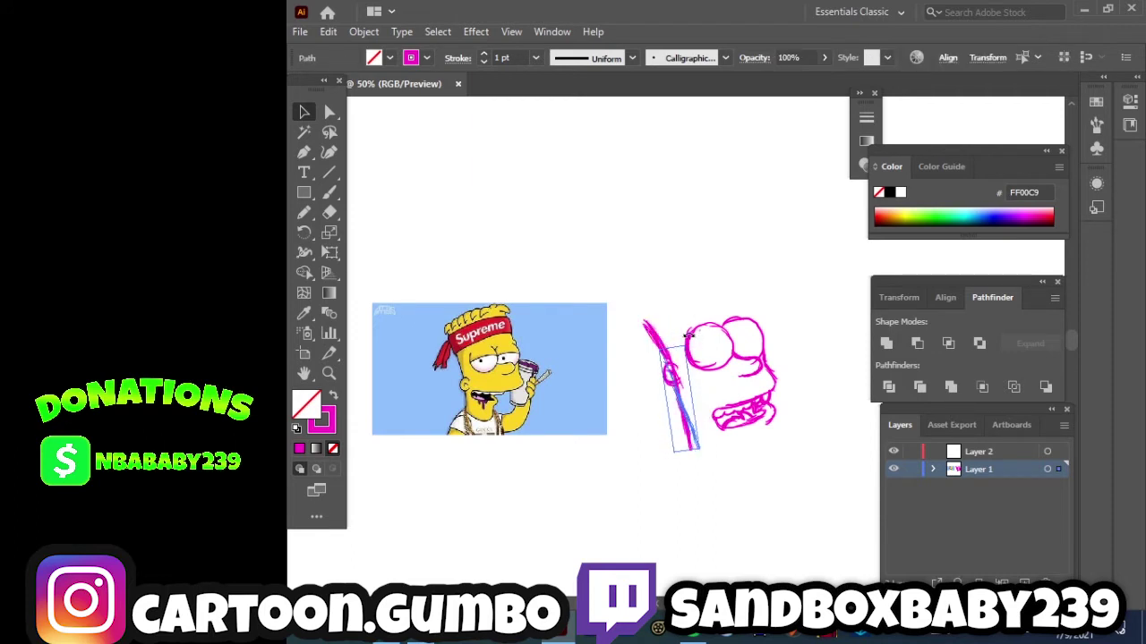
left_click_drag(695, 418, 701, 426)
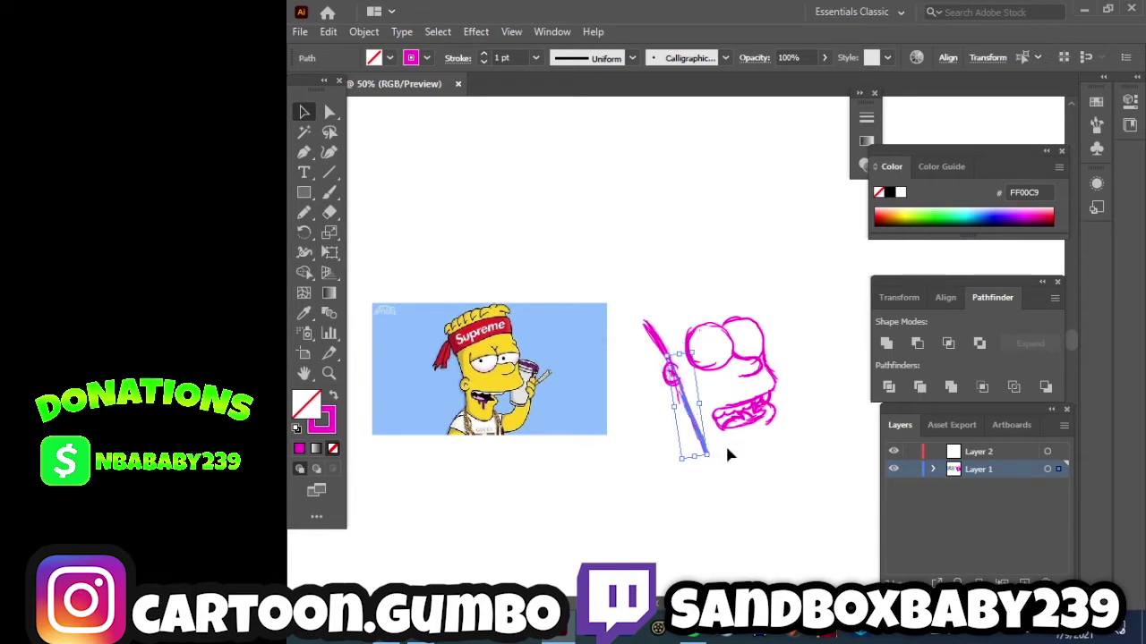
left_click_drag(696, 344, 690, 349)
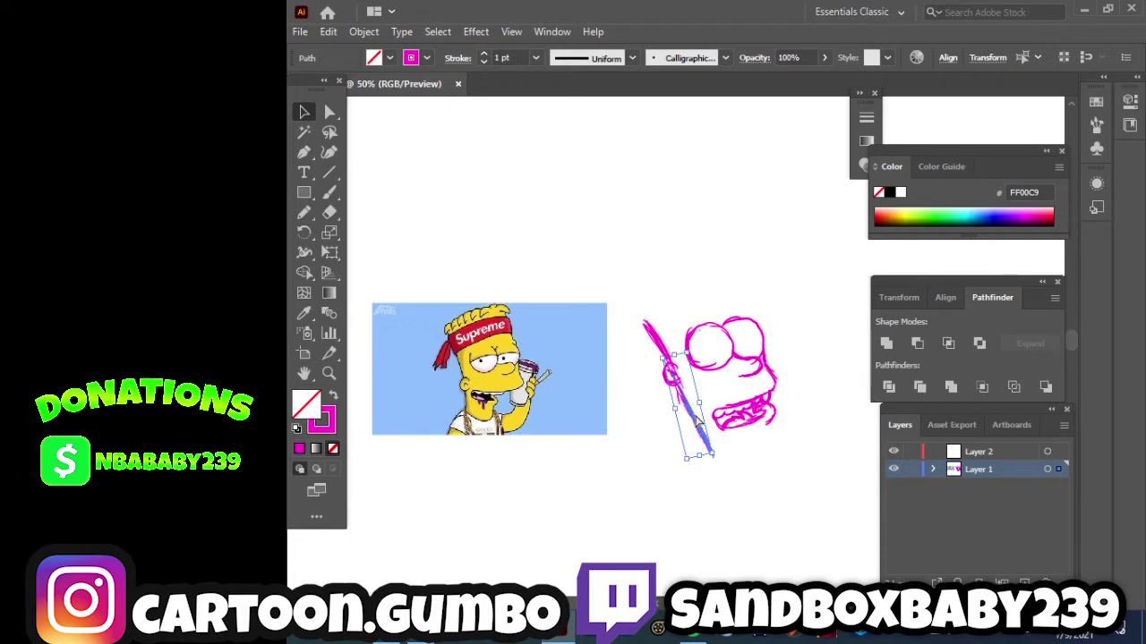
left_click_drag(690, 414, 699, 424)
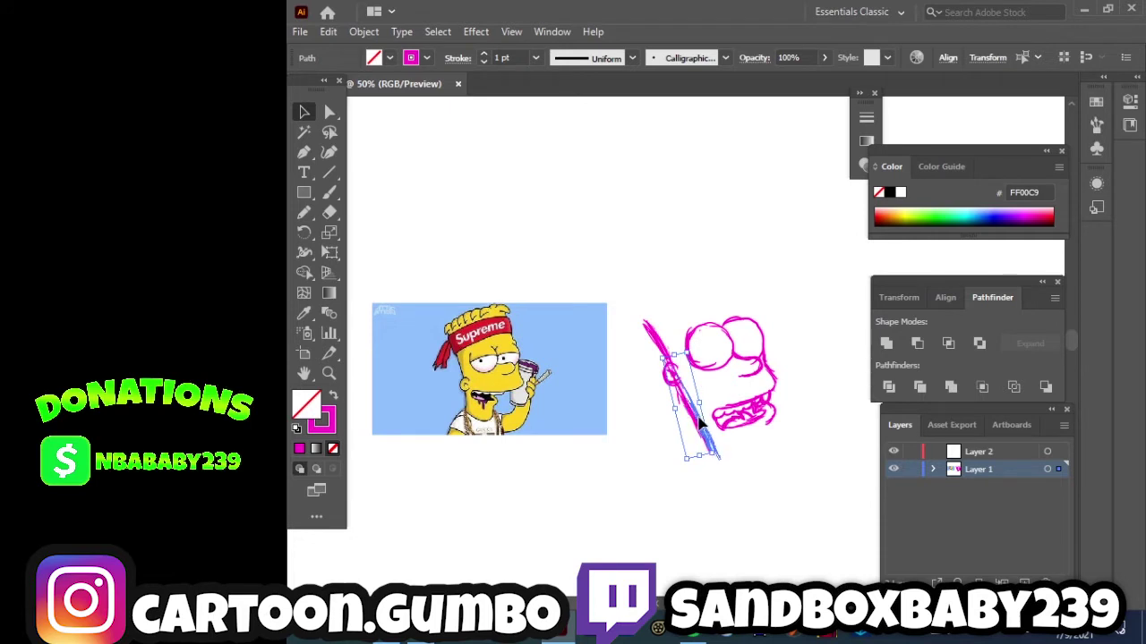
left_click(736, 471)
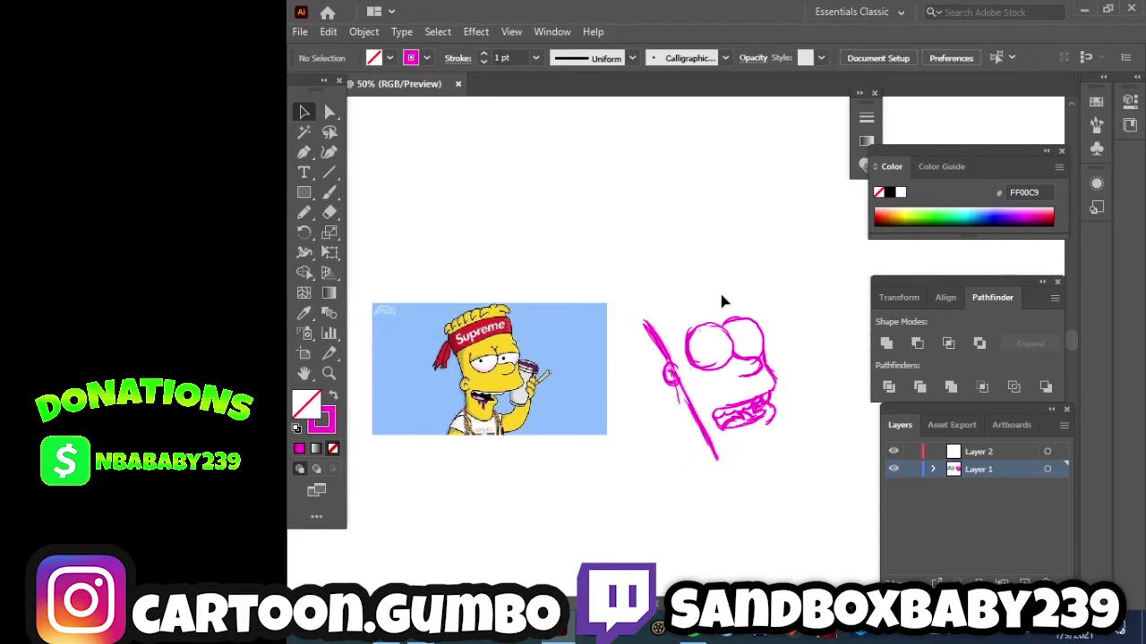
Move the small ear stroke down and to the right.
left_click(672, 381)
left_click_drag(669, 381, 688, 411)
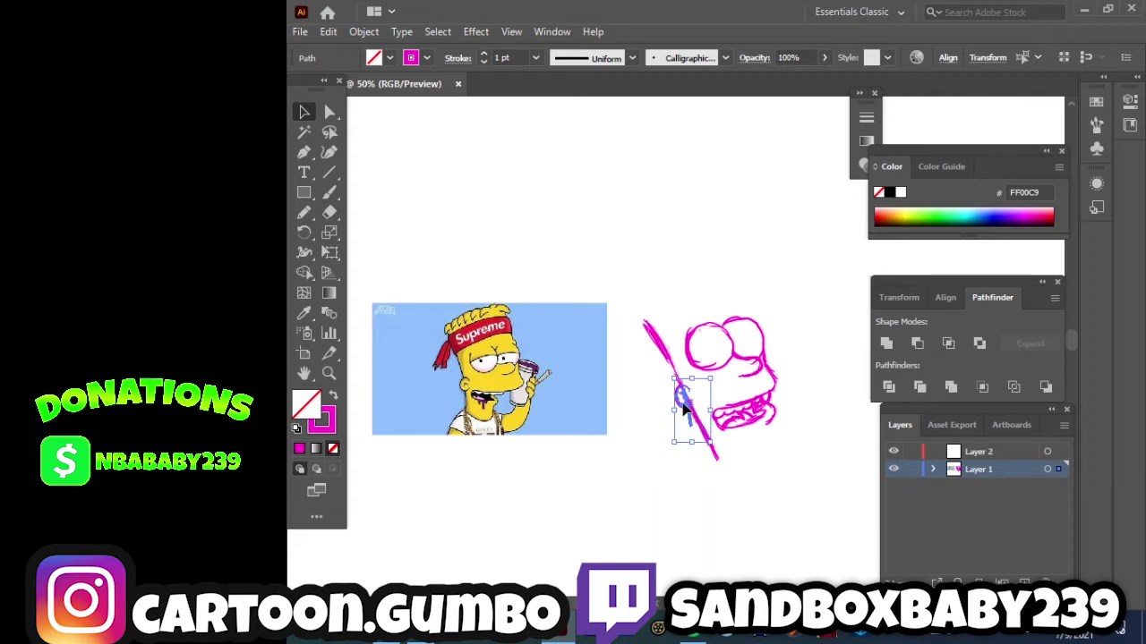
left_click_drag(686, 428, 690, 444)
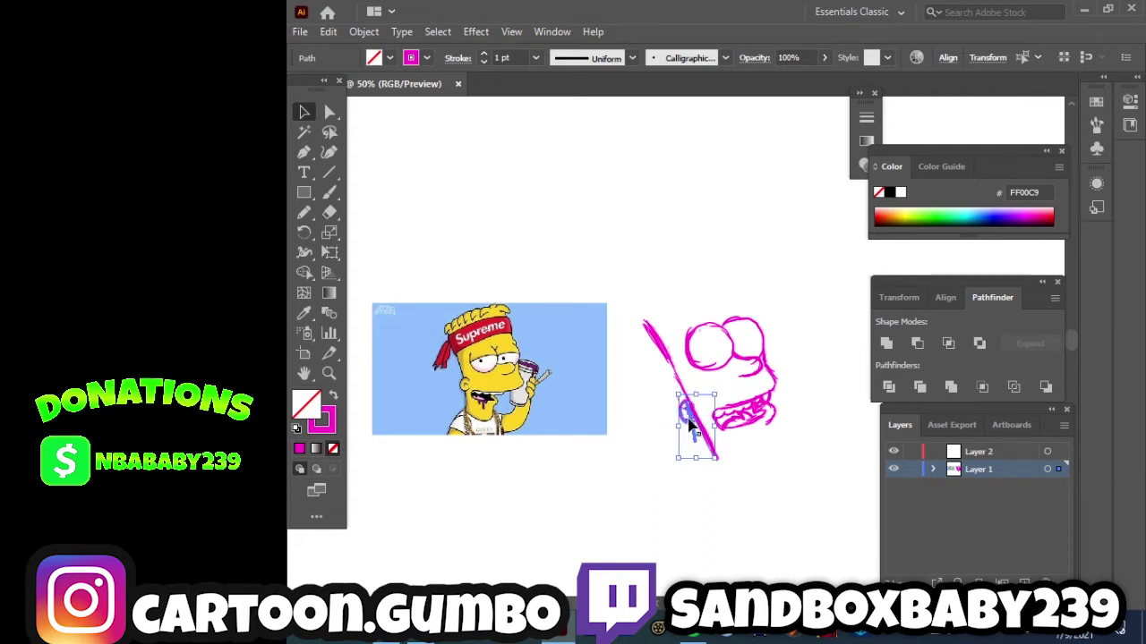
left_click(641, 422)
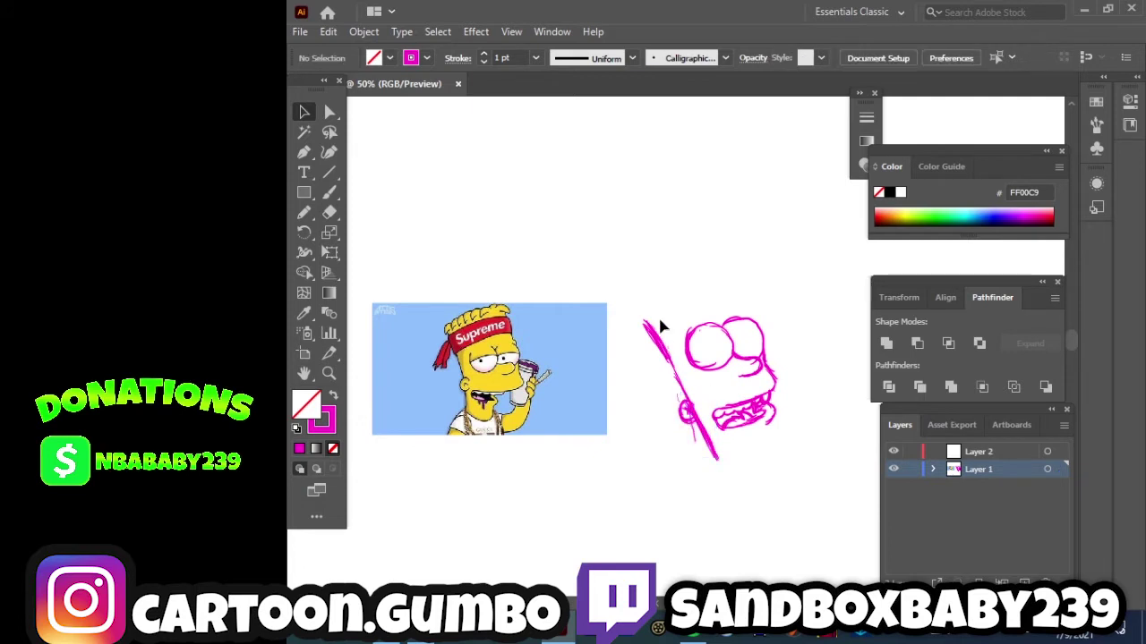
mouse_move(636, 339)
left_mouse_down()
mouse_move(678, 381)
mouse_move(656, 331)
mouse_move(654, 341)
left_mouse_up()
left_click(656, 294)
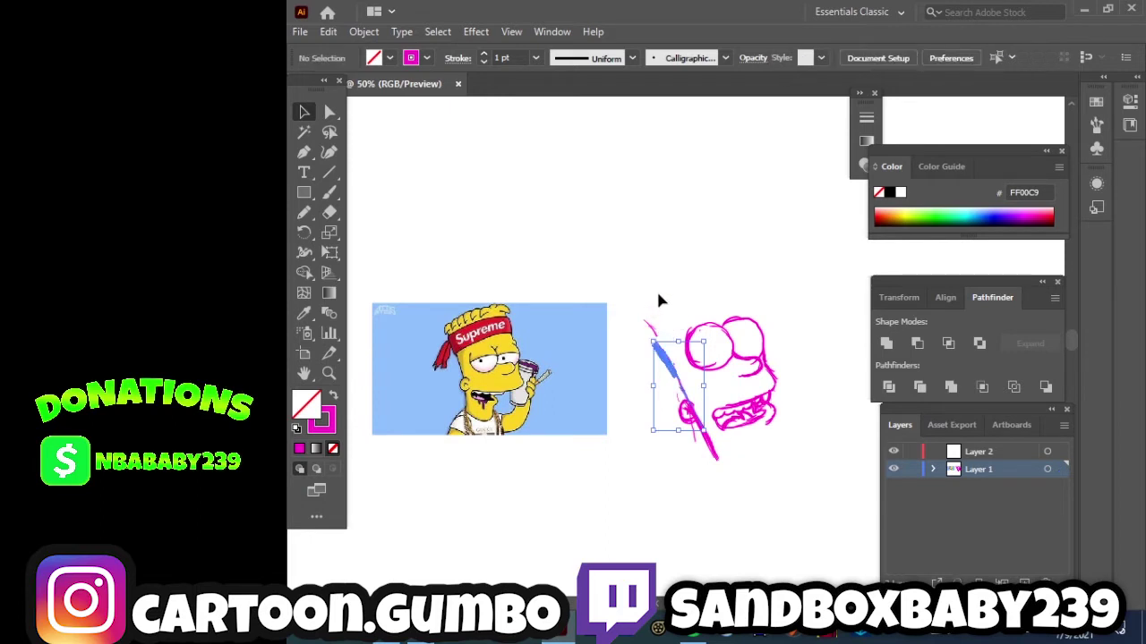
Rotate the upper left-edge stroke into place.
left_click_drag(681, 385, 683, 387)
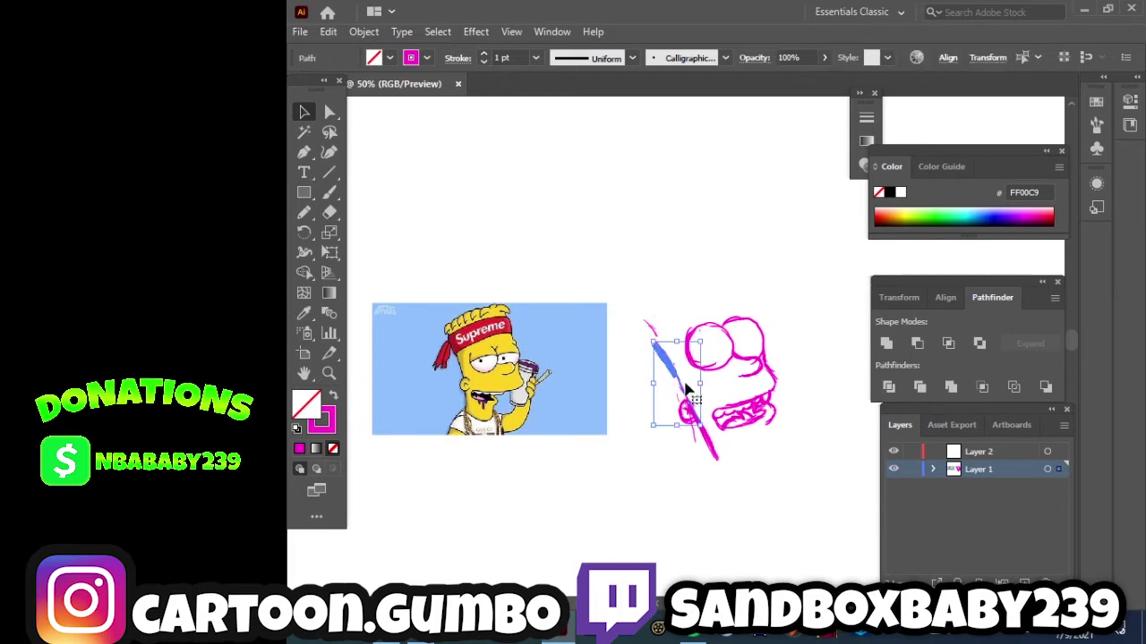
left_click_drag(702, 333, 675, 387)
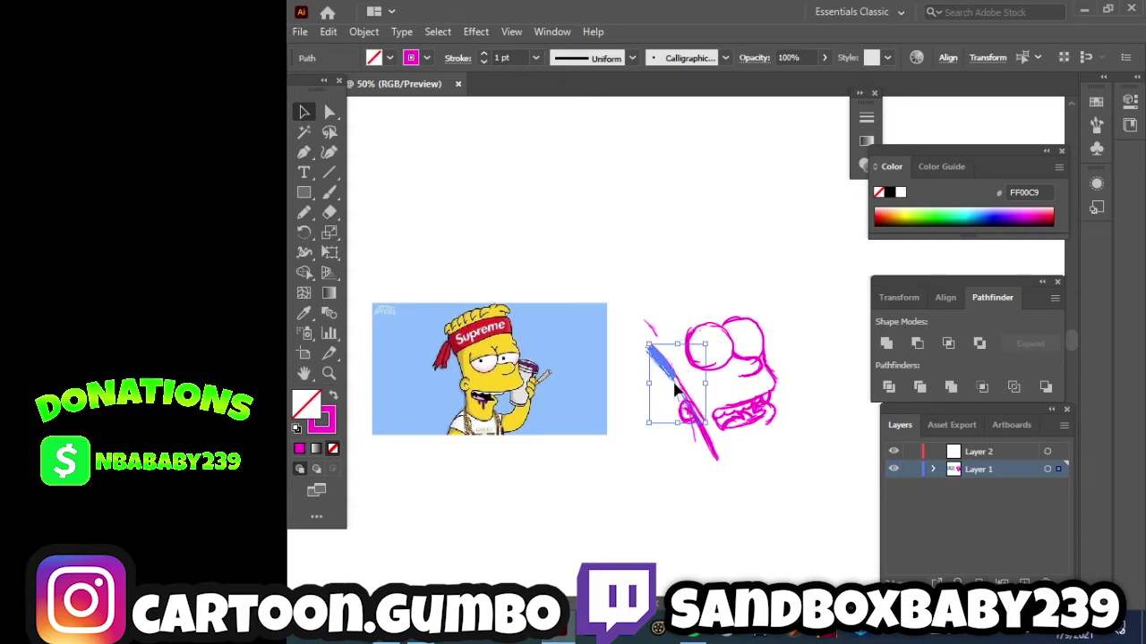
left_click(698, 301)
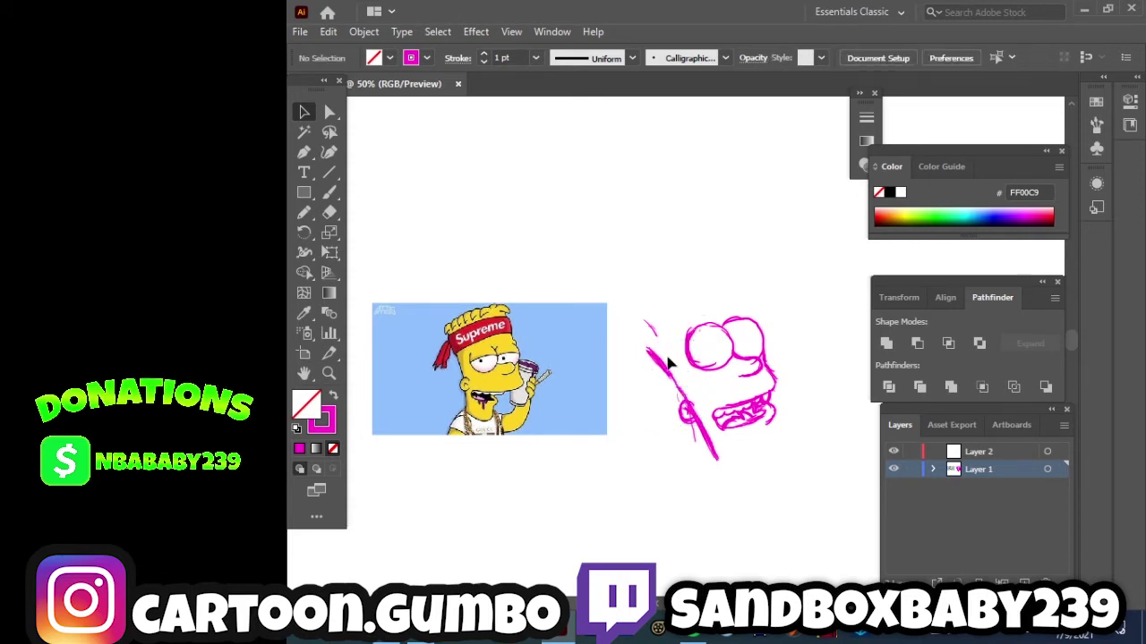
Erase the upper-left part of the left eye outline with the Eraser.
left_click(330, 191)
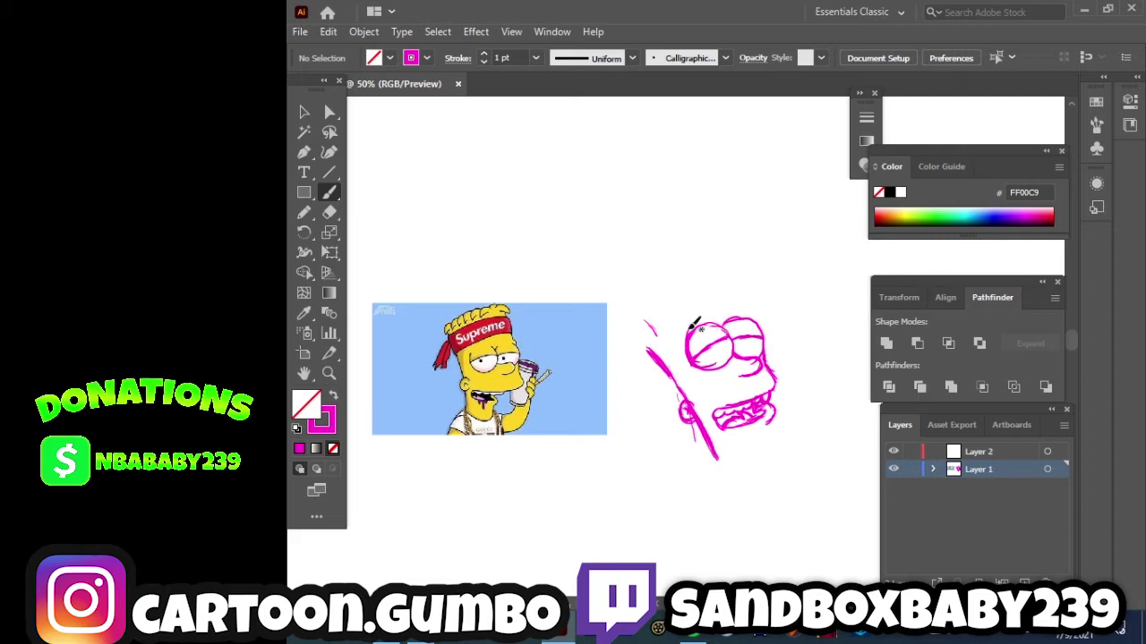
left_click(331, 214)
mouse_move(698, 309)
left_mouse_down()
mouse_move(707, 322)
mouse_move(744, 288)
left_mouse_up()
left_click(329, 192)
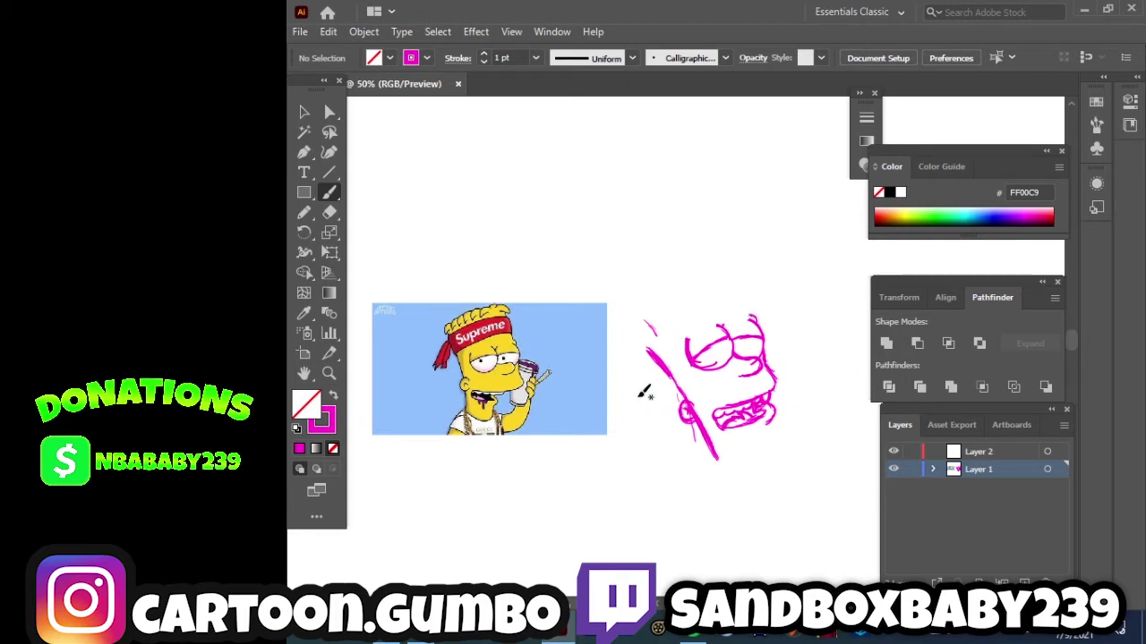
Redraw the eyelid area and add right cheek, jaw and left cheek strokes.
left_click_drag(722, 337, 707, 349)
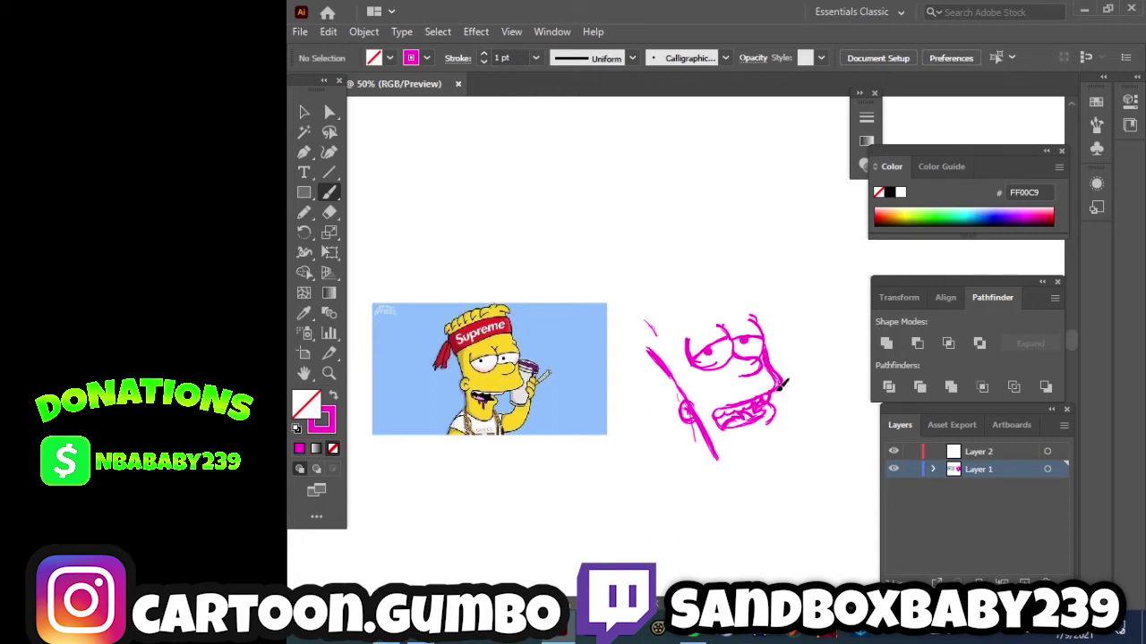
mouse_move(780, 390)
left_mouse_down()
mouse_move(775, 372)
mouse_move(775, 417)
left_mouse_up()
mouse_move(770, 421)
left_mouse_down()
mouse_move(773, 437)
mouse_move(770, 416)
left_mouse_up()
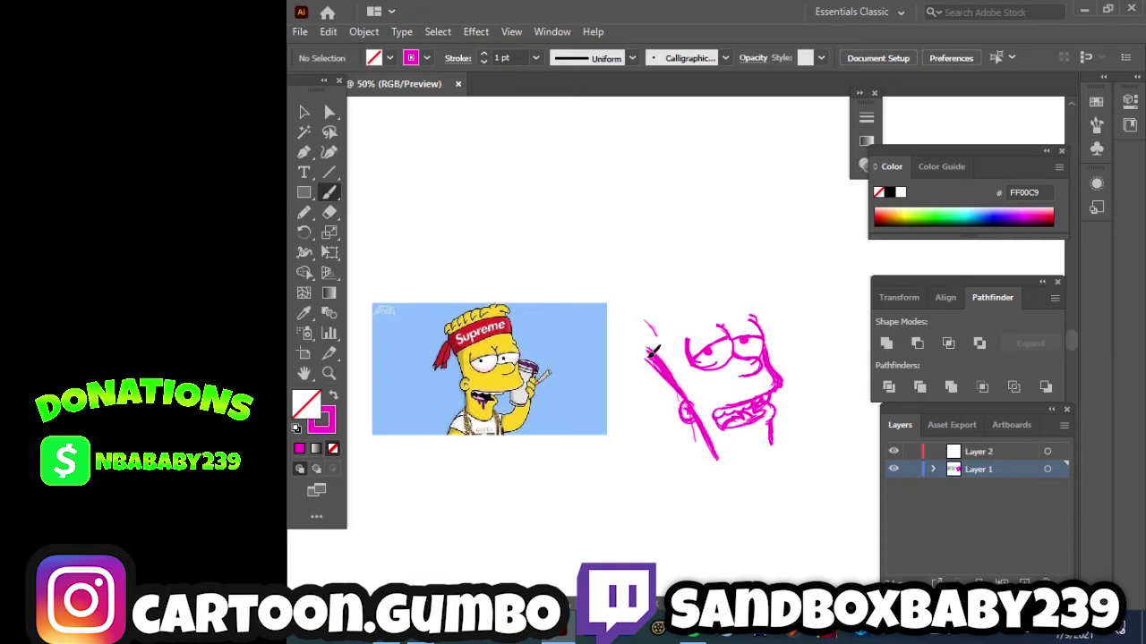
left_click_drag(678, 379, 667, 353)
Move the Bart reference image up and to the left.
left_click(305, 111)
left_click(486, 334)
left_click_drag(501, 369, 459, 241)
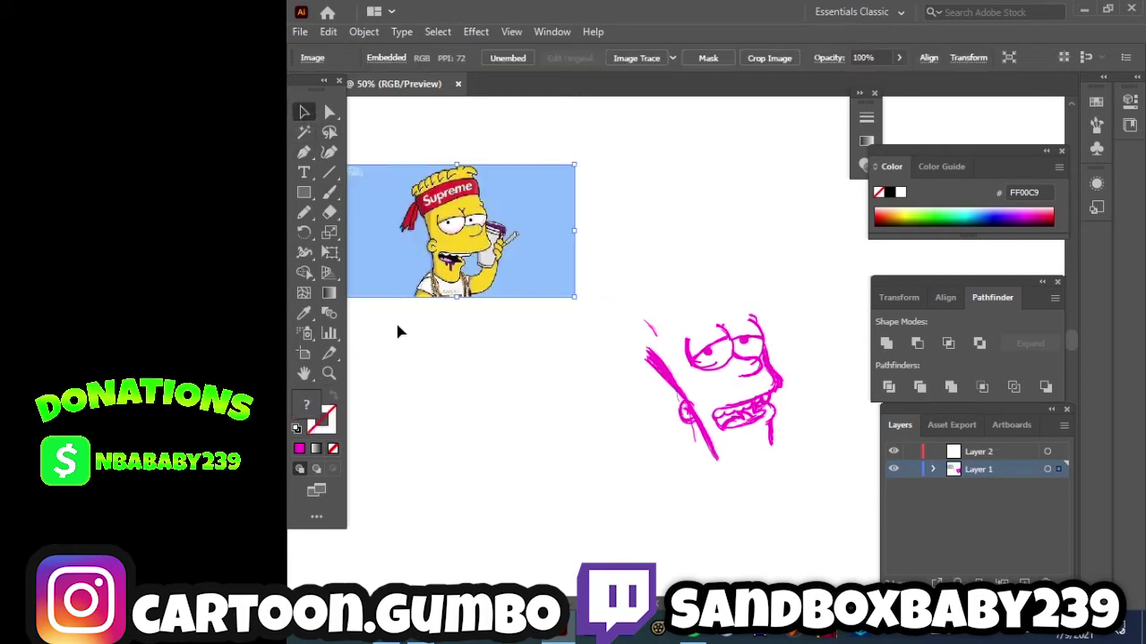
left_click(395, 319)
Brush an ear loop on the head's side and bulge out the right cheek.
left_click(328, 191)
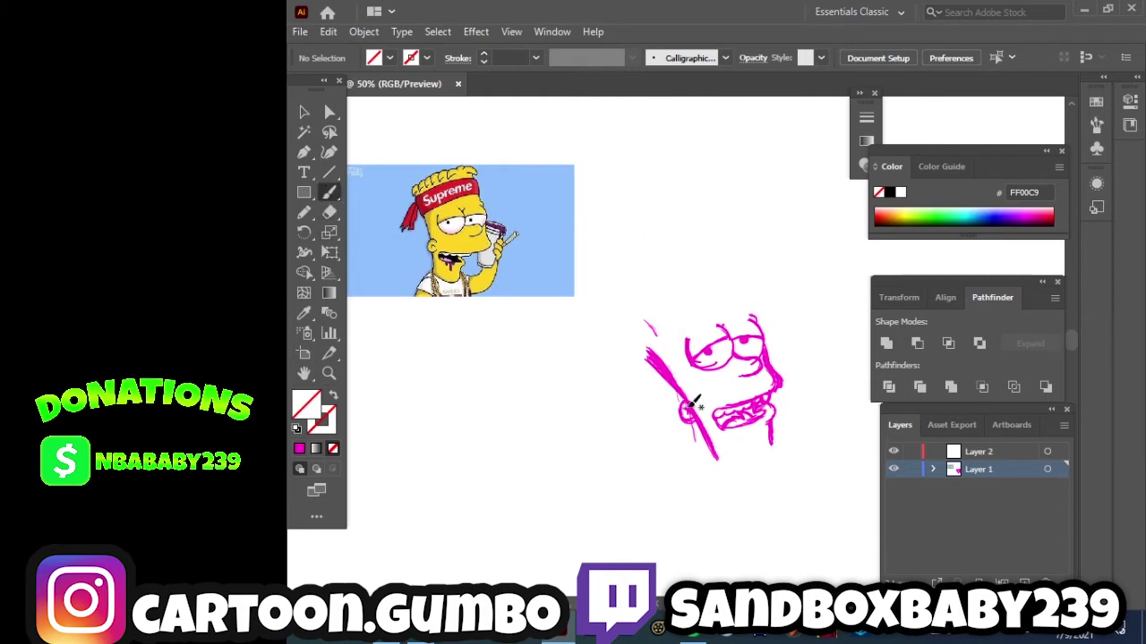
left_click_drag(686, 400, 704, 407)
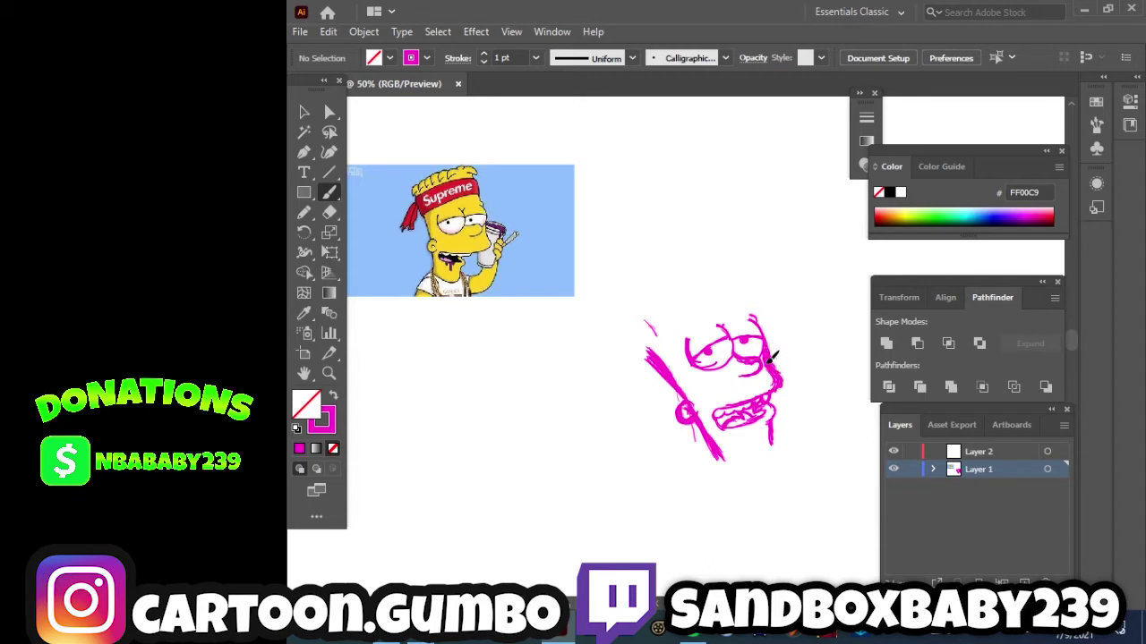
left_click_drag(784, 380, 781, 390)
Sketch the hair outline, strands, top spikes, an upper-left arc and hatching.
mouse_move(604, 369)
left_mouse_down()
mouse_move(600, 320)
mouse_move(618, 376)
mouse_move(637, 381)
left_mouse_up()
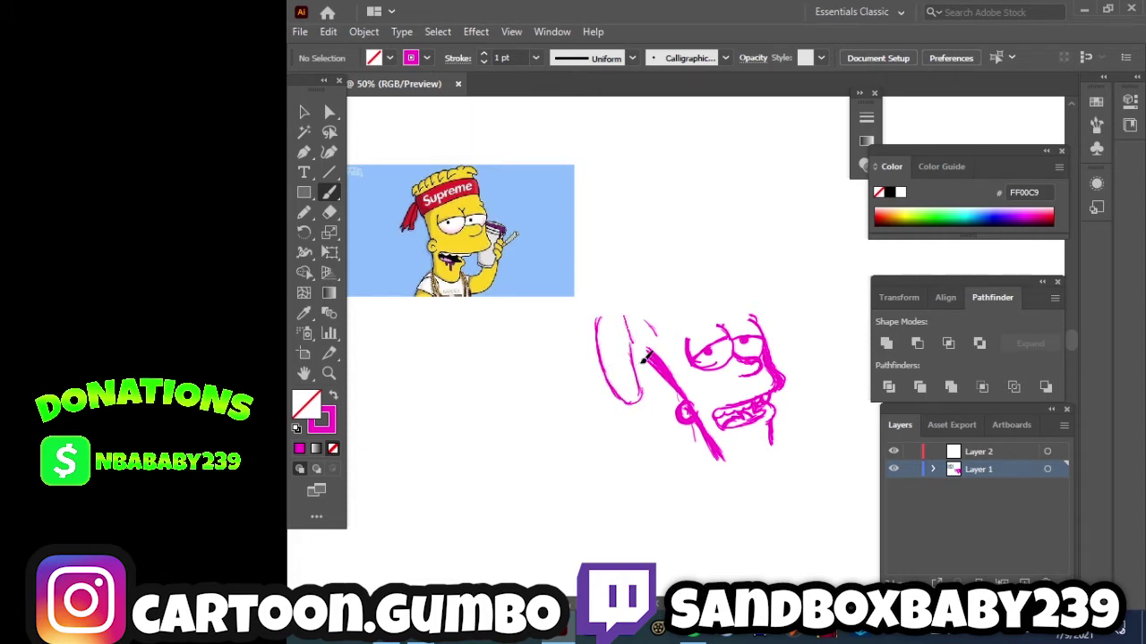
mouse_move(626, 314)
left_mouse_down()
mouse_move(676, 384)
mouse_move(660, 302)
mouse_move(702, 333)
mouse_move(693, 274)
mouse_move(747, 313)
left_mouse_up()
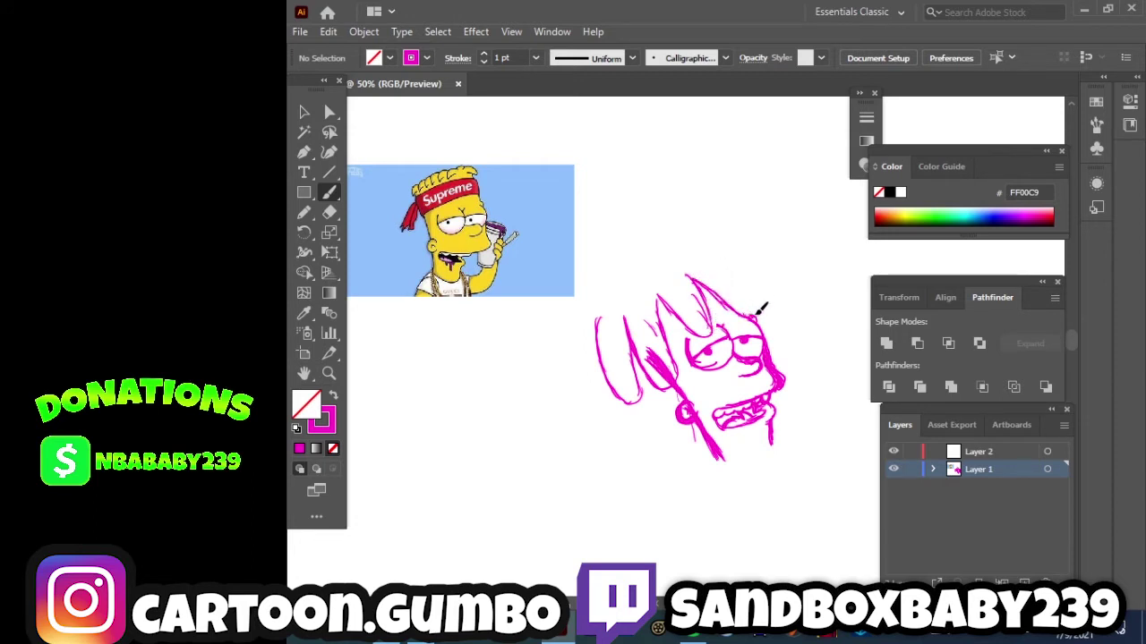
left_click_drag(736, 272, 757, 303)
mouse_move(716, 261)
left_mouse_down()
mouse_move(782, 322)
mouse_move(771, 277)
mouse_move(716, 260)
left_mouse_up()
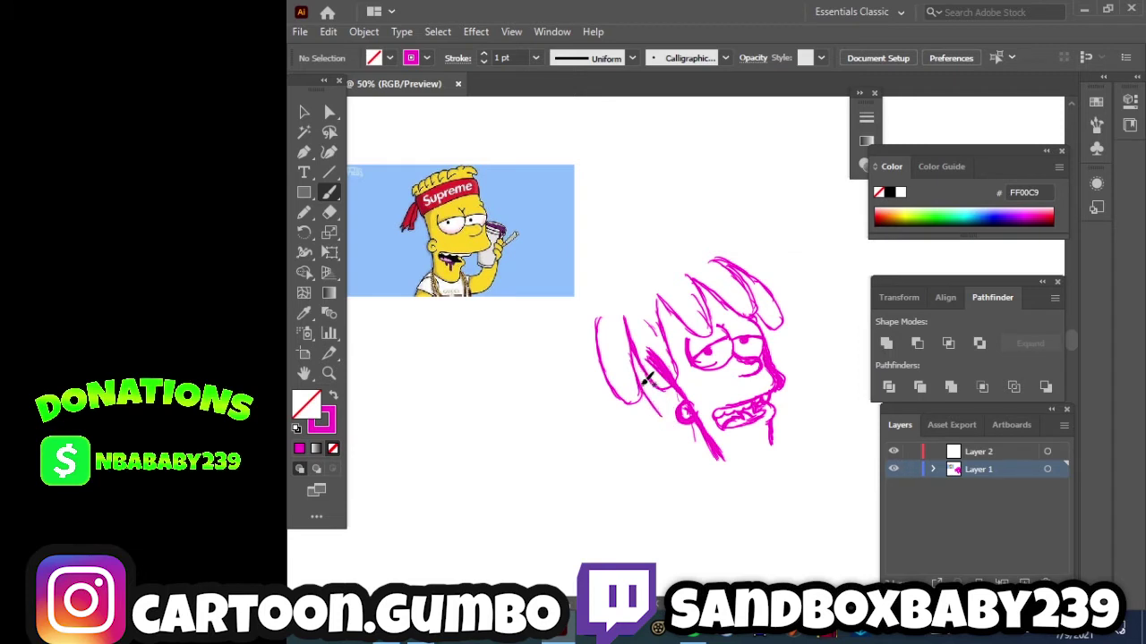
mouse_move(645, 379)
left_mouse_down()
mouse_move(678, 410)
mouse_move(696, 403)
left_mouse_up()
left_click_drag(597, 319, 698, 251)
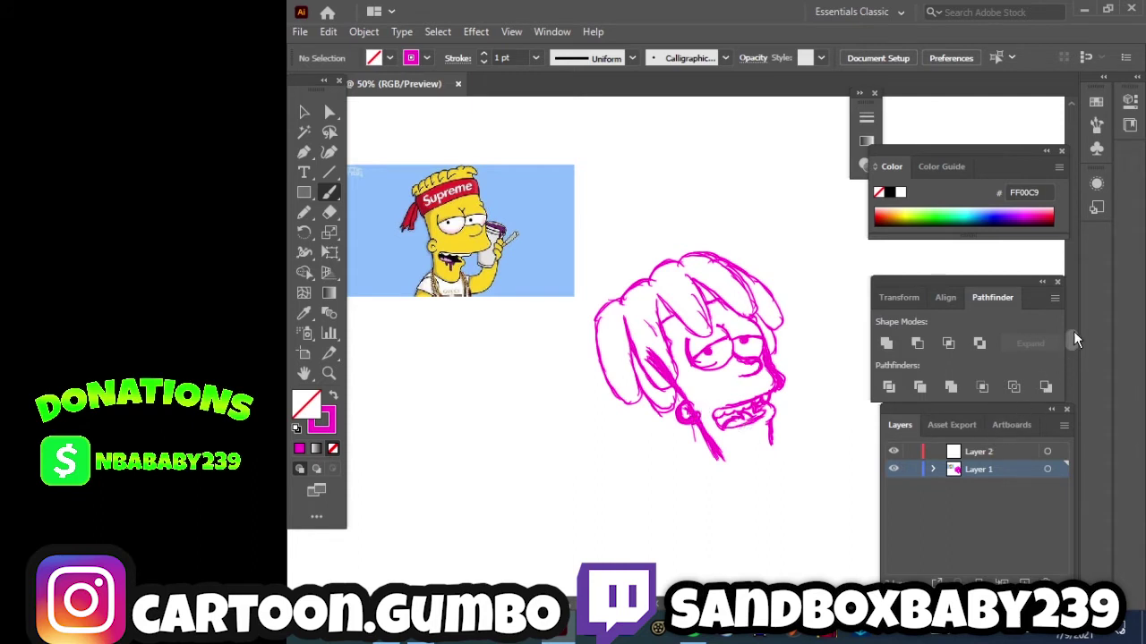
Scroll down and brush a drip stroke hanging below the chin.
scroll(1075, 342, "down", 2)
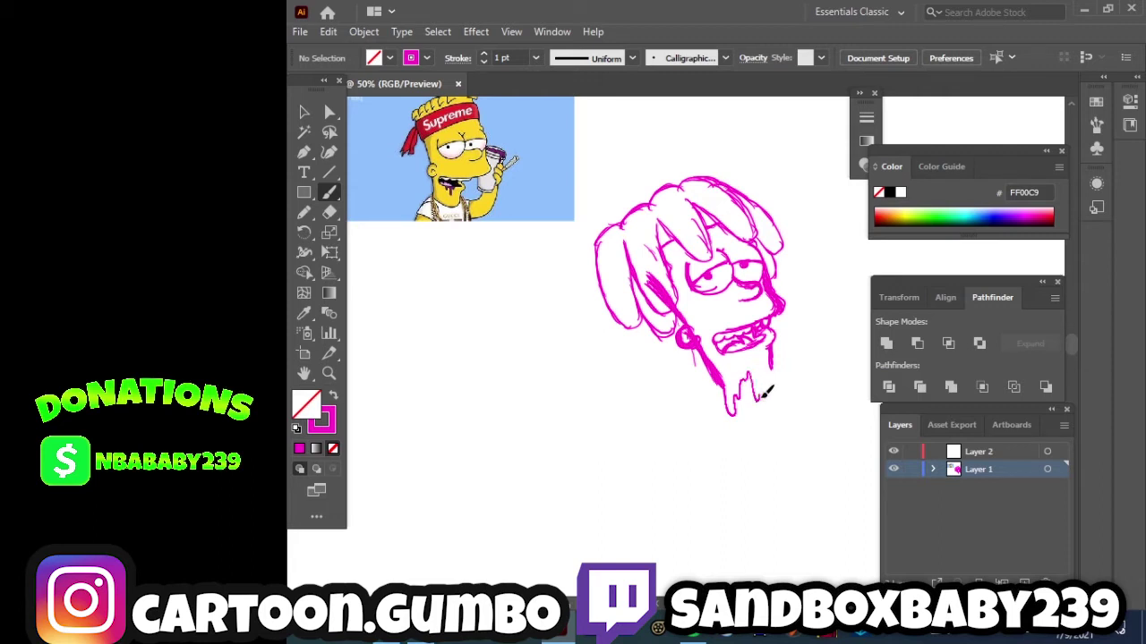
left_click_drag(764, 394, 776, 429)
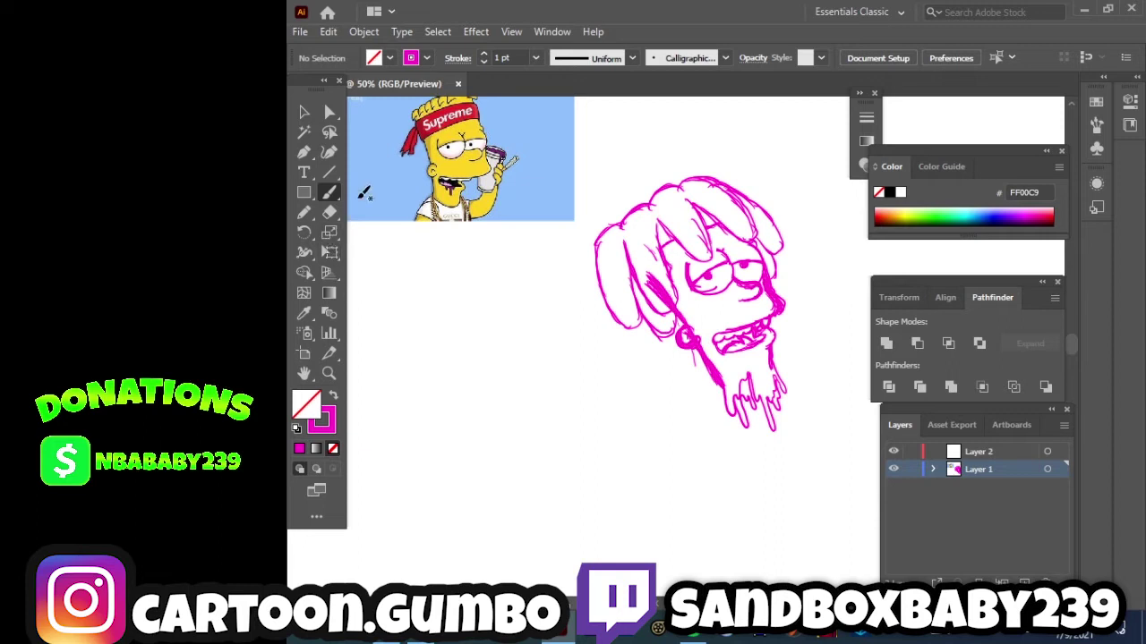
Select the whole magenta sketch and lower its opacity to about 69%.
left_click(305, 111)
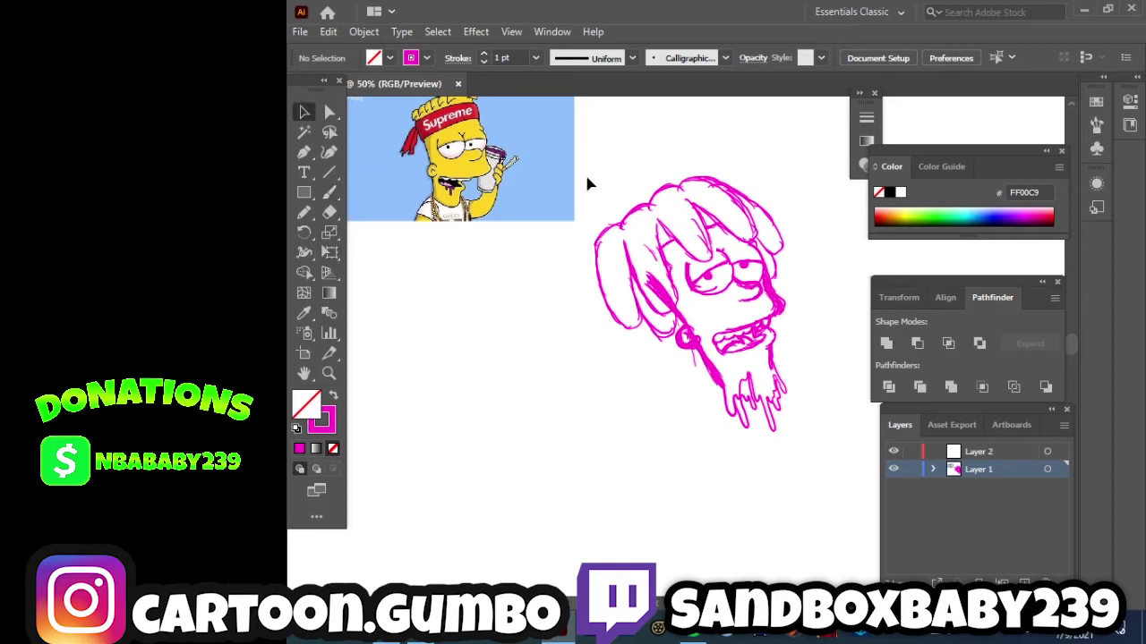
left_click_drag(584, 164, 842, 460)
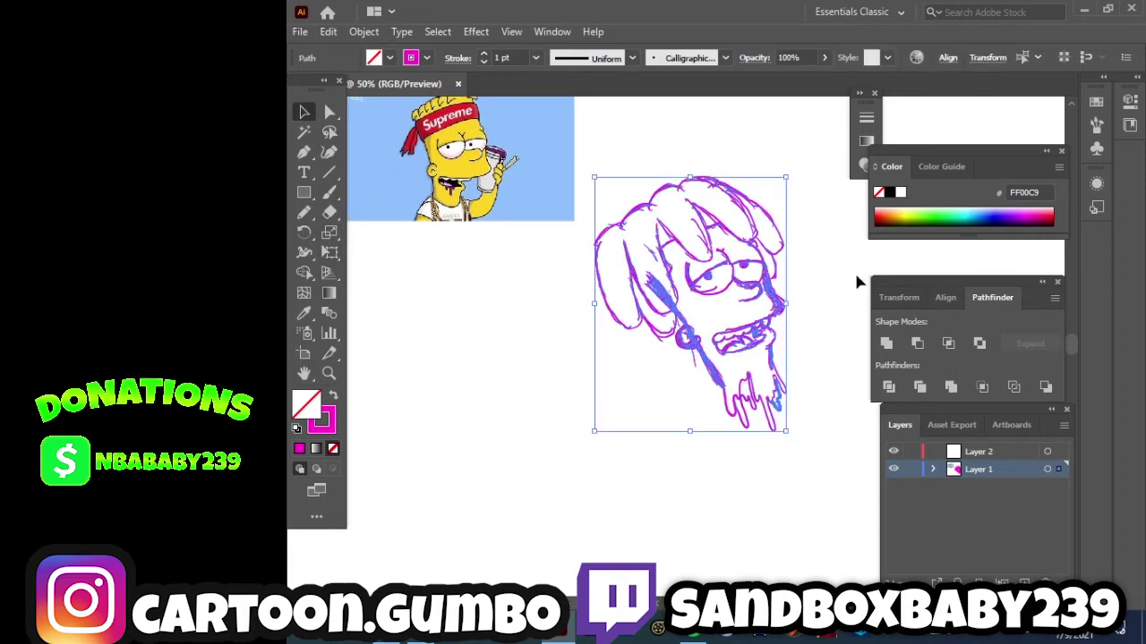
left_click(822, 58)
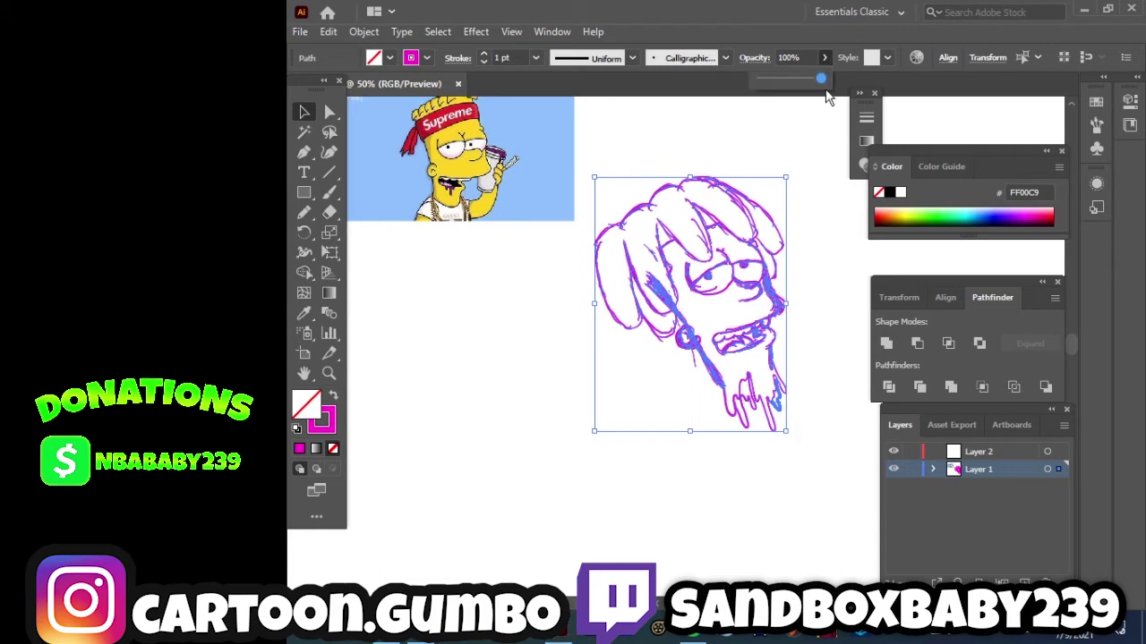
left_click_drag(823, 78, 802, 81)
left_click(816, 158)
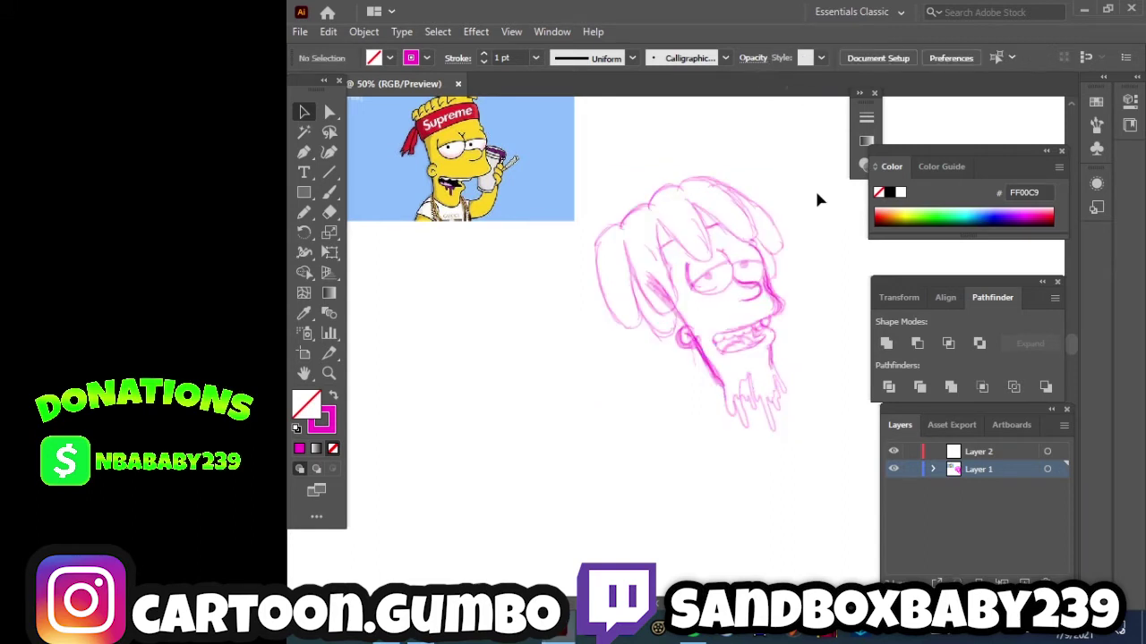
Make Layer 2 active with a black 000000 Paintbrush stroke at 3 pt.
left_click(1004, 453)
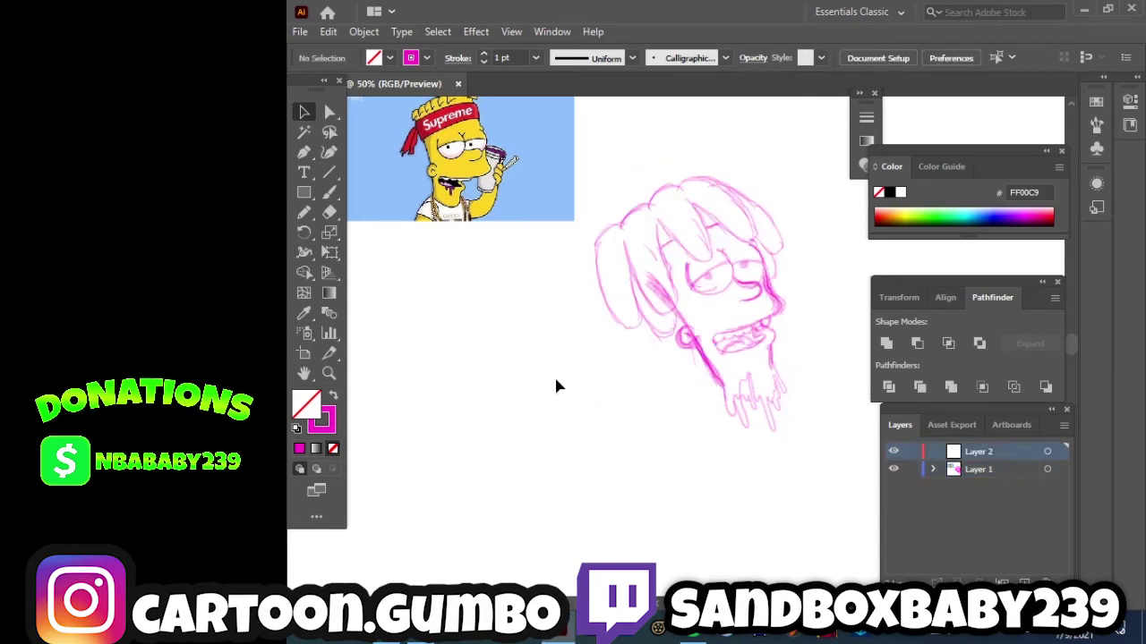
double_click(330, 426)
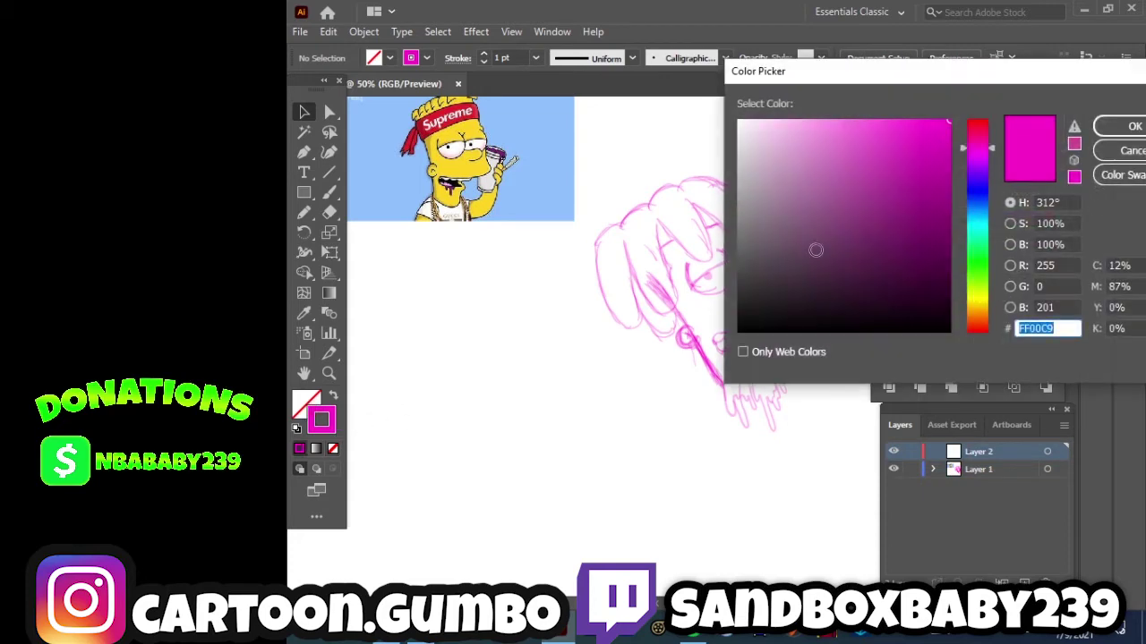
left_click_drag(815, 250, 957, 362)
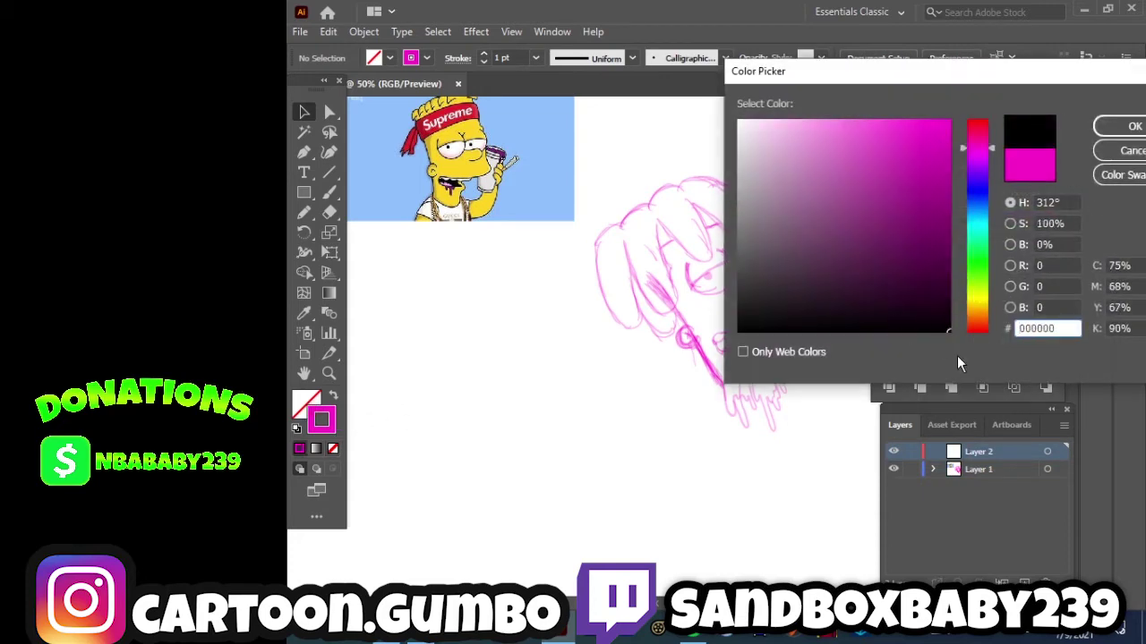
left_click(1115, 126)
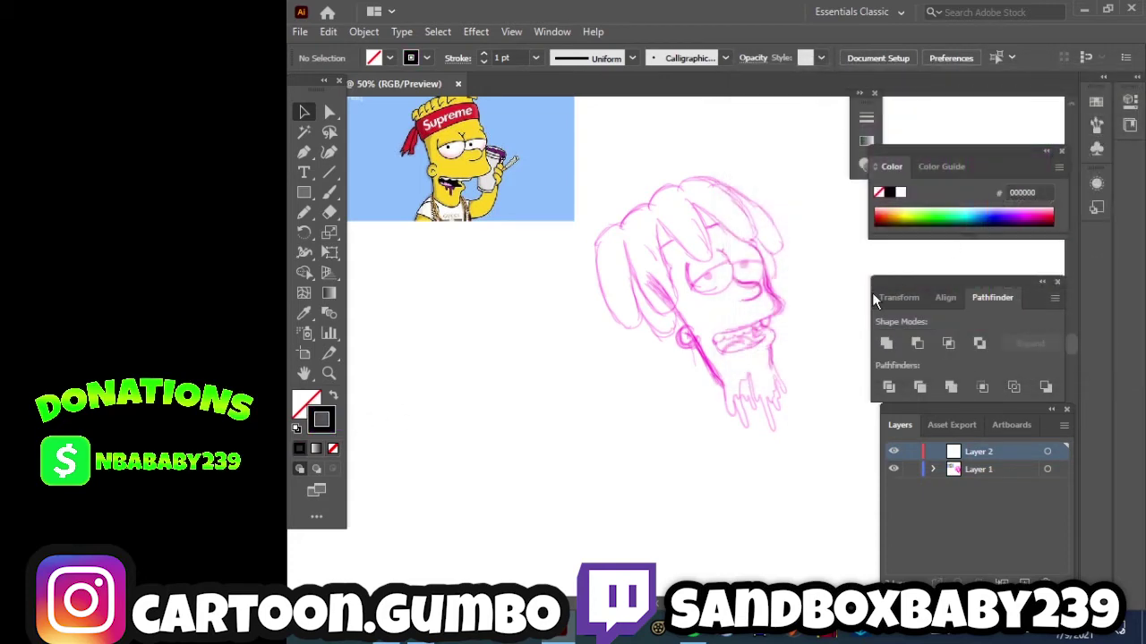
left_click(329, 195)
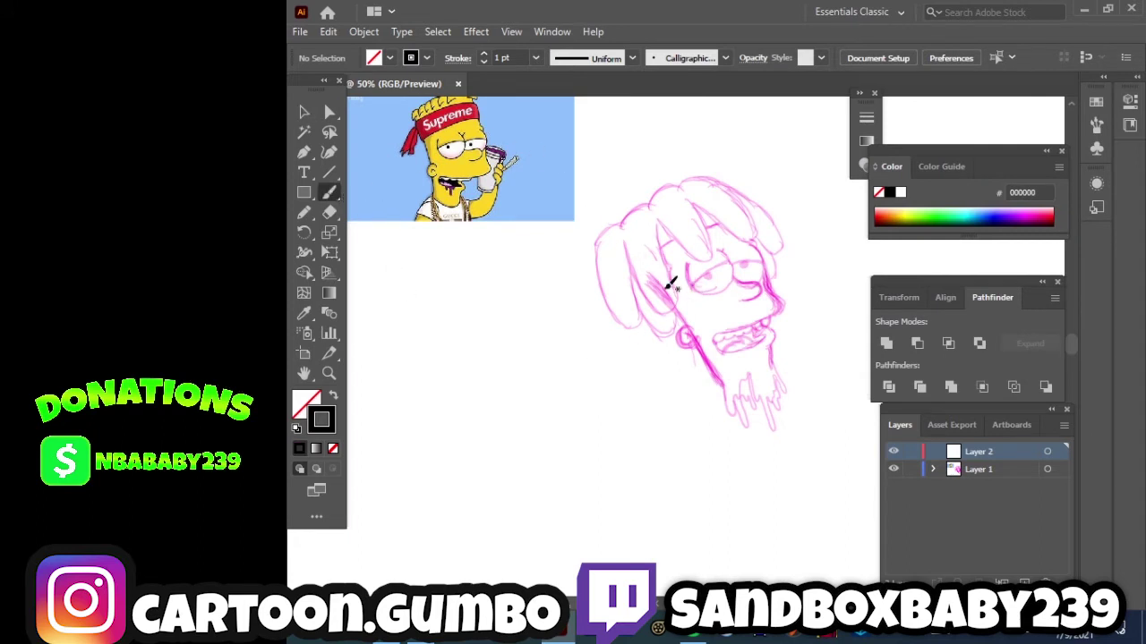
scroll(671, 285, "up", 1)
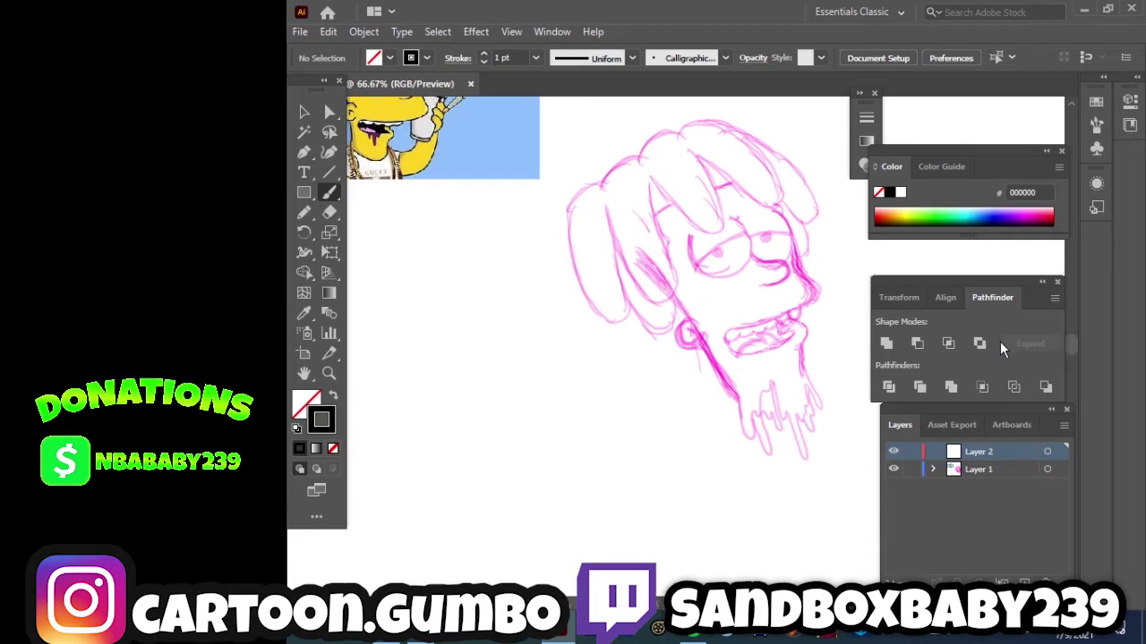
scroll(1074, 346, "up", 3)
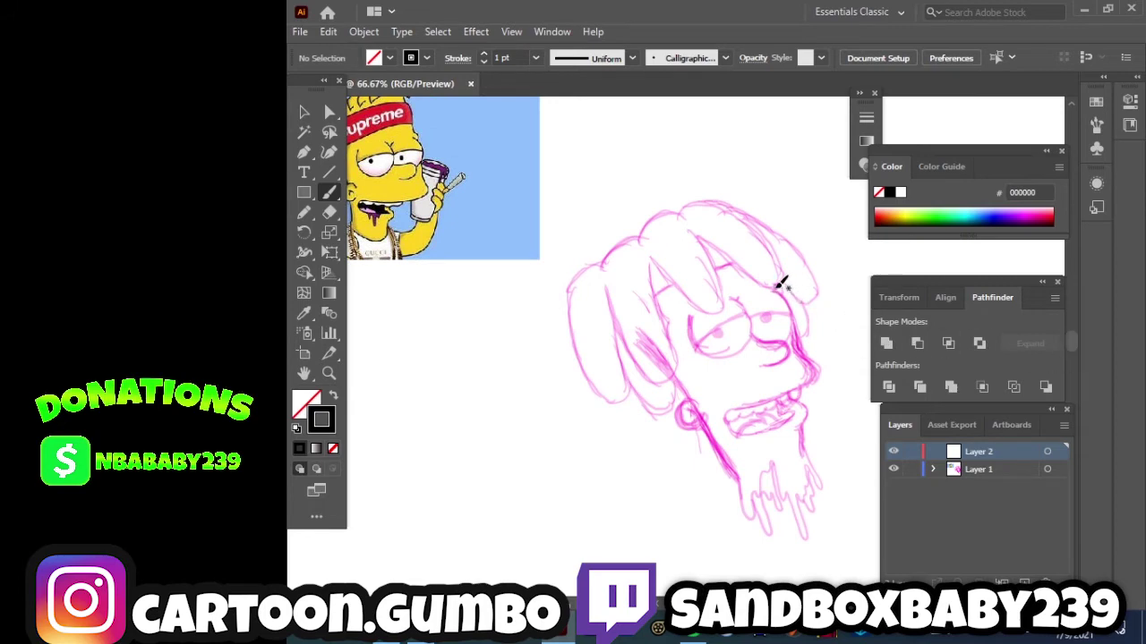
left_click(535, 58)
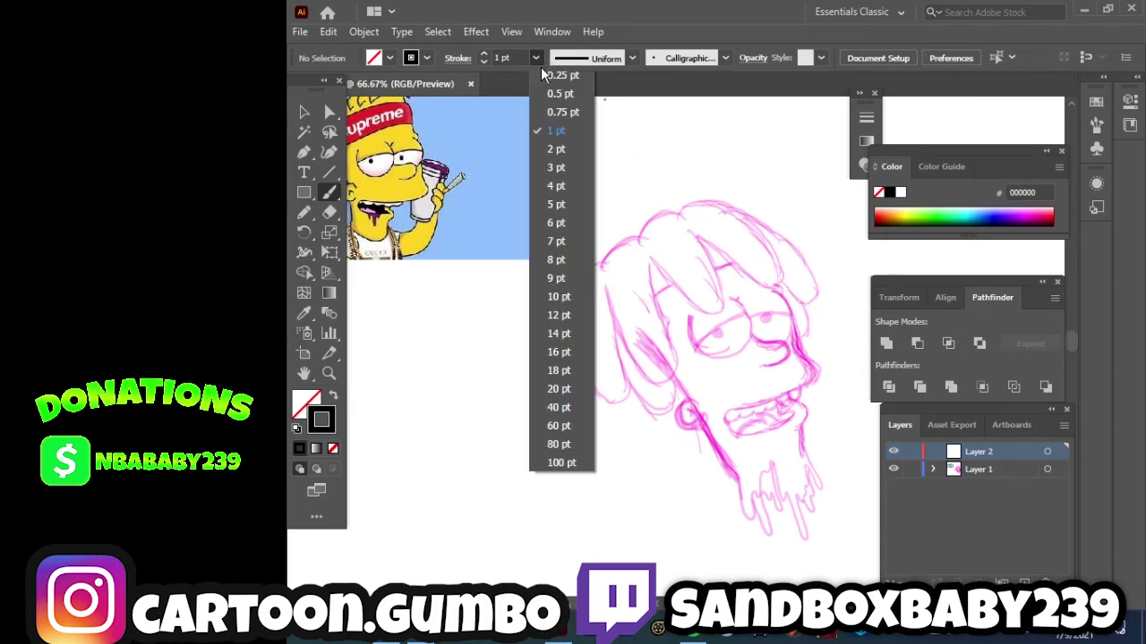
left_click(556, 167)
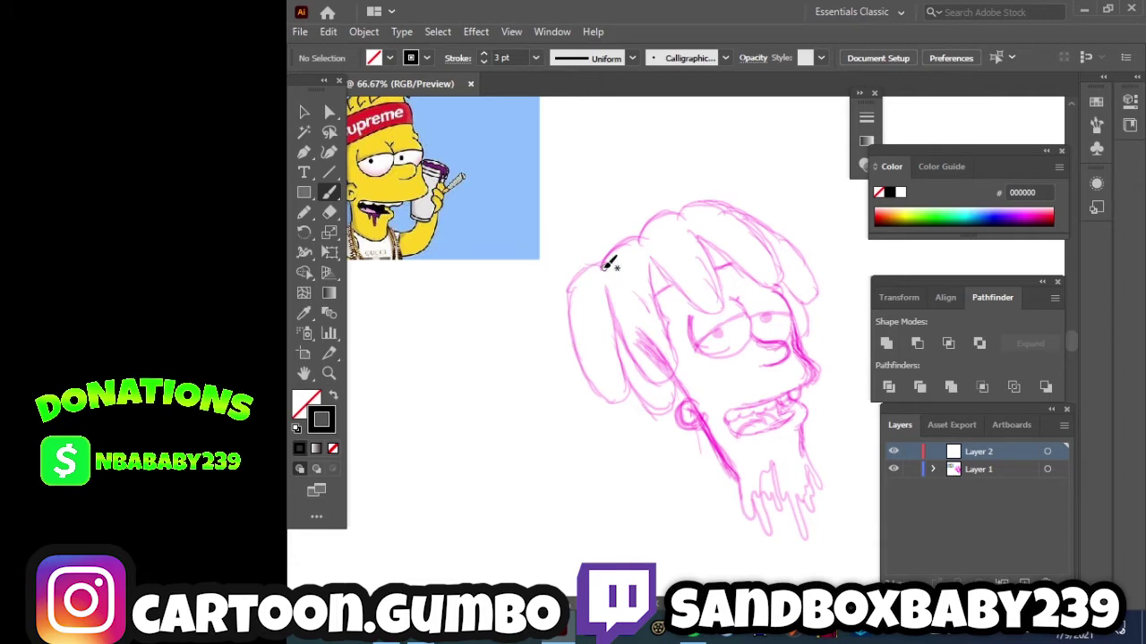
Ink the left hair outline in black and lock the sketch layer.
left_click_drag(573, 281, 616, 394)
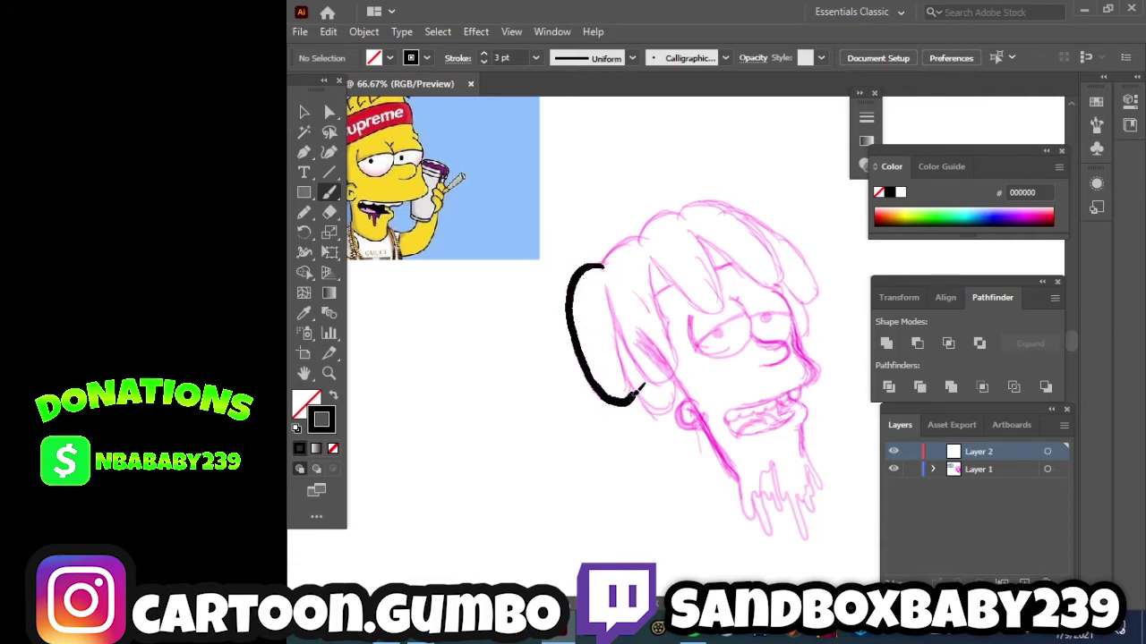
left_click_drag(641, 390, 645, 387)
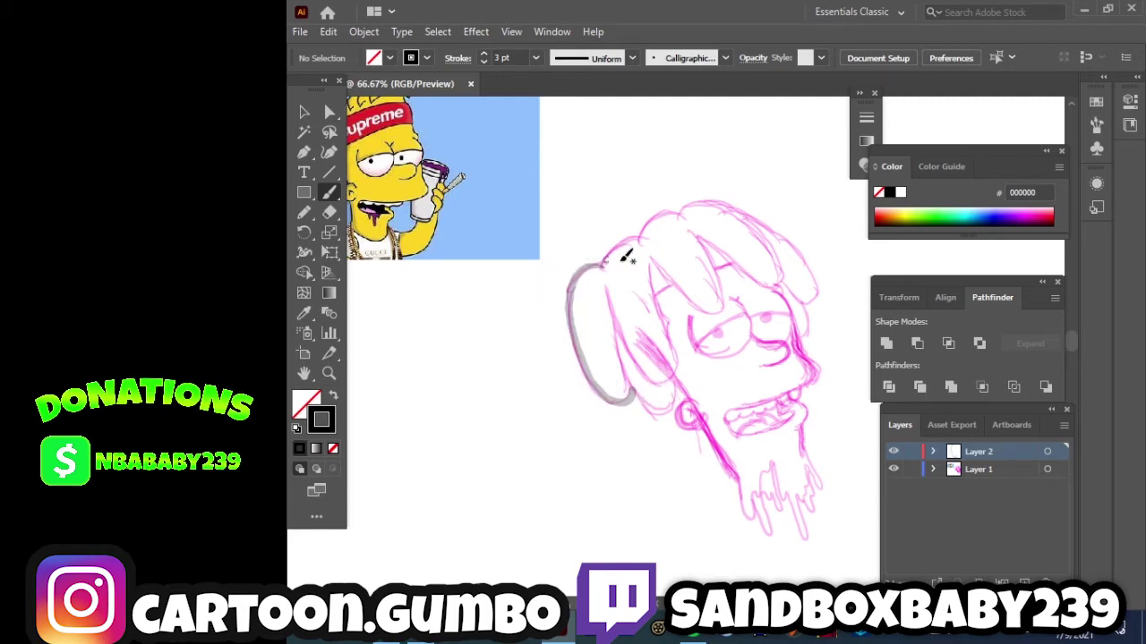
left_click(911, 470)
Raise the faded left hair stroke's opacity to 100%, then deselect it.
left_click(304, 114)
left_click_drag(556, 302, 638, 342)
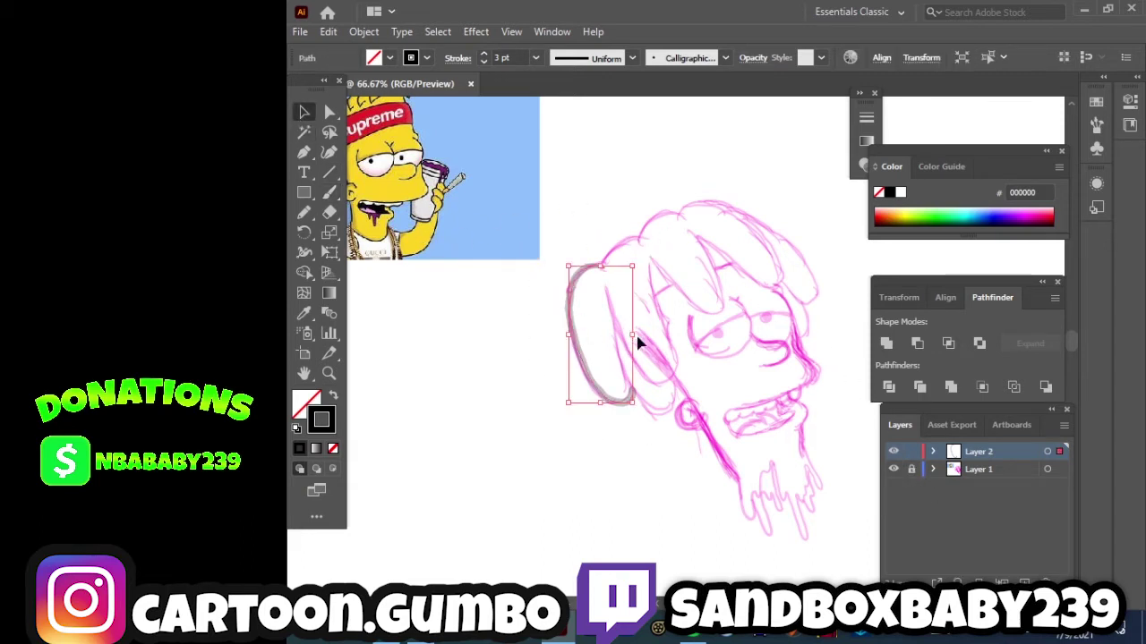
left_click(753, 58)
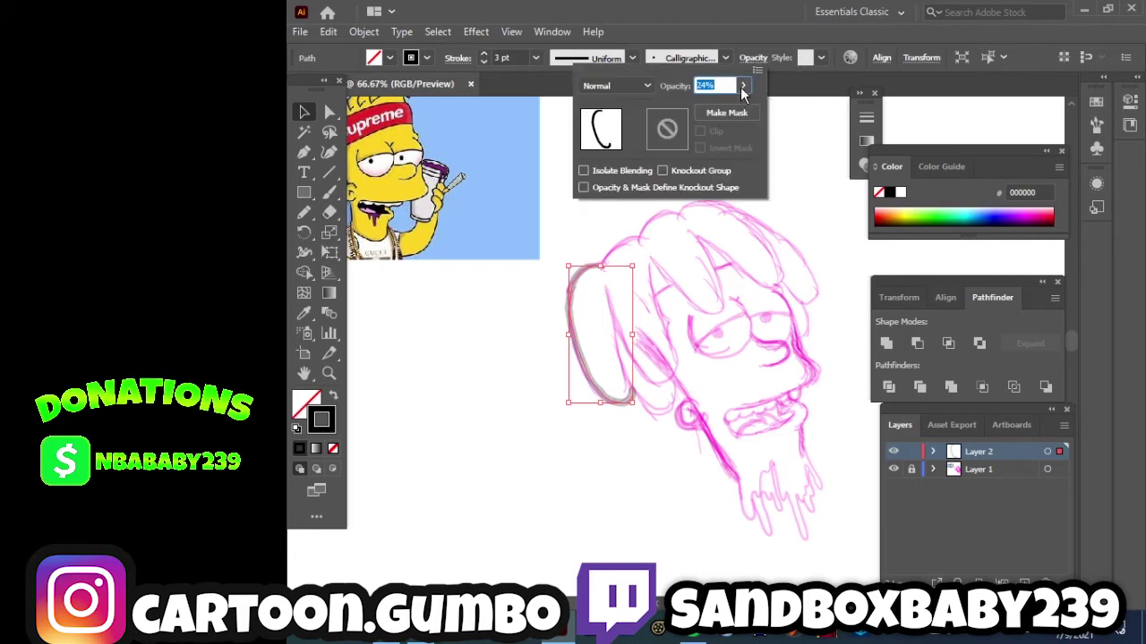
left_click(742, 87)
left_click_drag(723, 108, 761, 109)
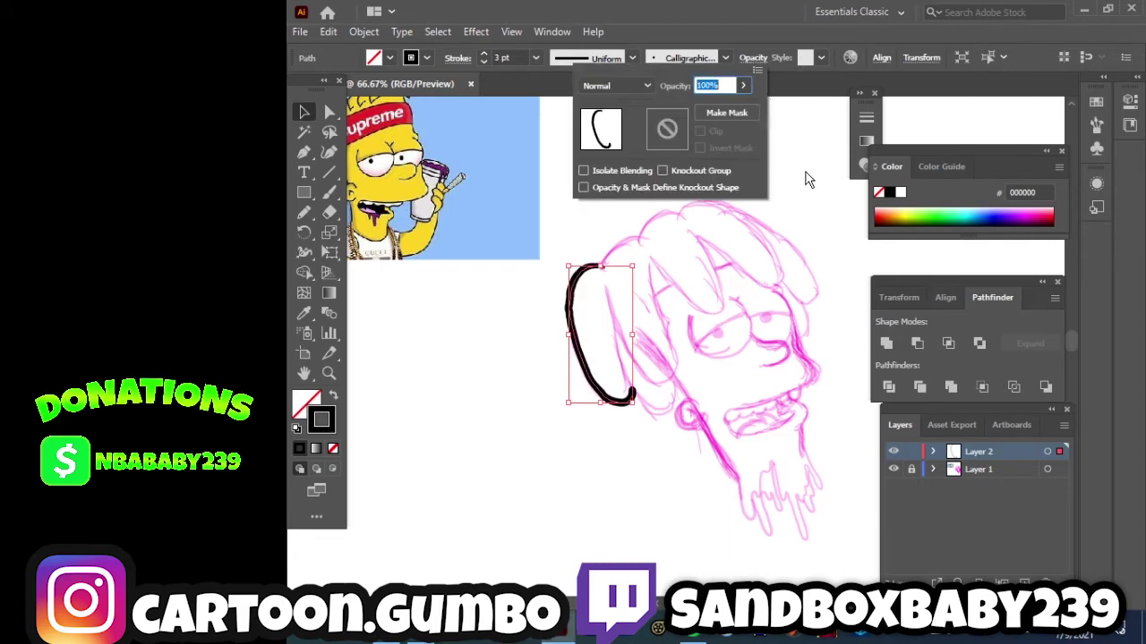
left_click(329, 191)
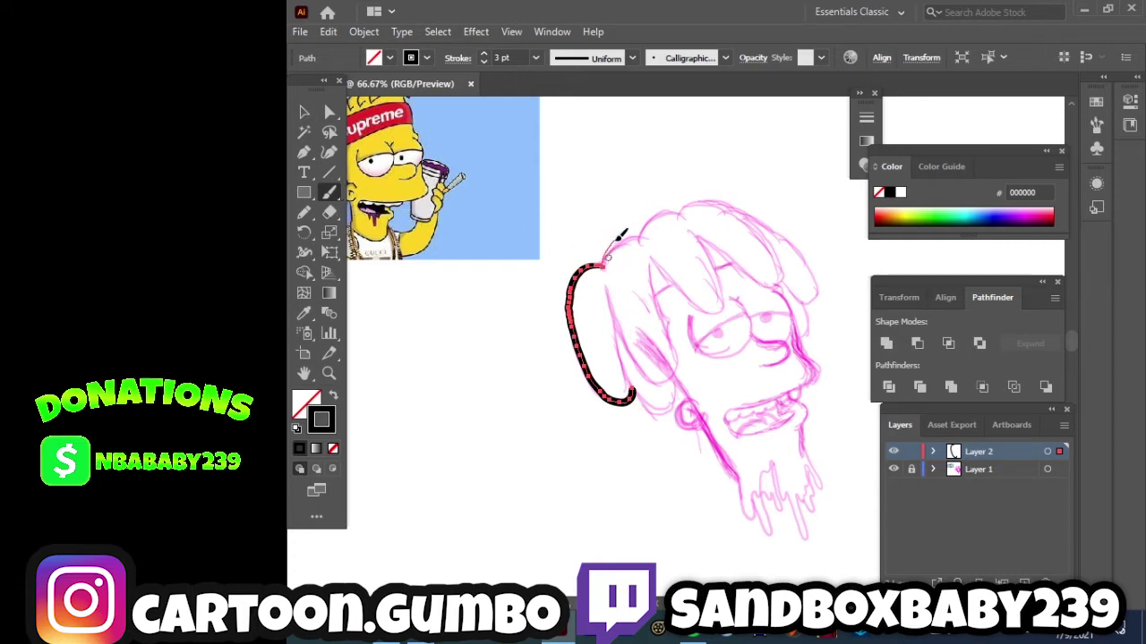
key("ctrl+shift+a")
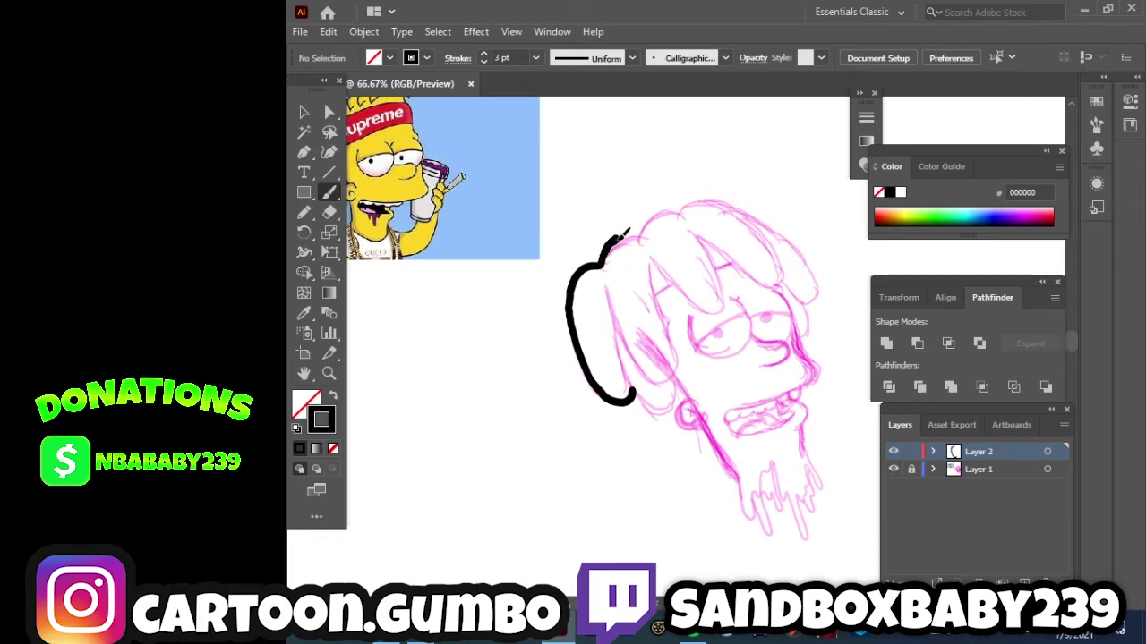
Ink the hair outline across the top of the head and its inner strands.
mouse_move(626, 231)
left_mouse_down()
mouse_move(650, 234)
mouse_move(723, 197)
mouse_move(786, 220)
mouse_move(821, 274)
mouse_move(818, 299)
mouse_move(795, 294)
mouse_move(811, 312)
mouse_move(802, 339)
left_mouse_up()
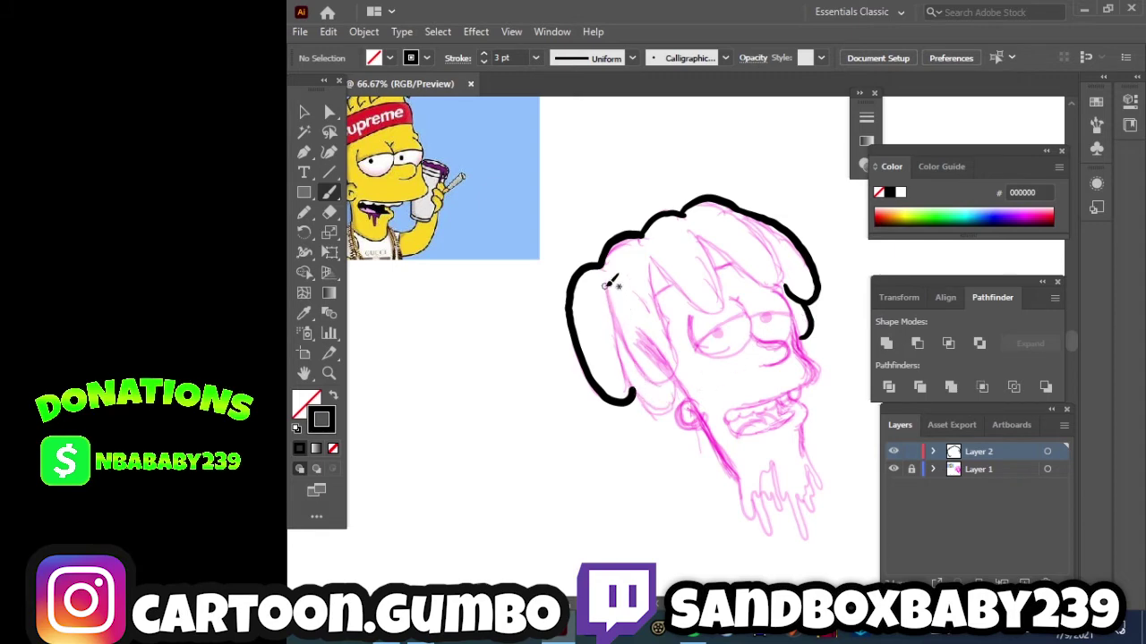
mouse_move(607, 288)
left_mouse_down()
mouse_move(640, 389)
mouse_move(685, 410)
mouse_move(673, 380)
left_mouse_up()
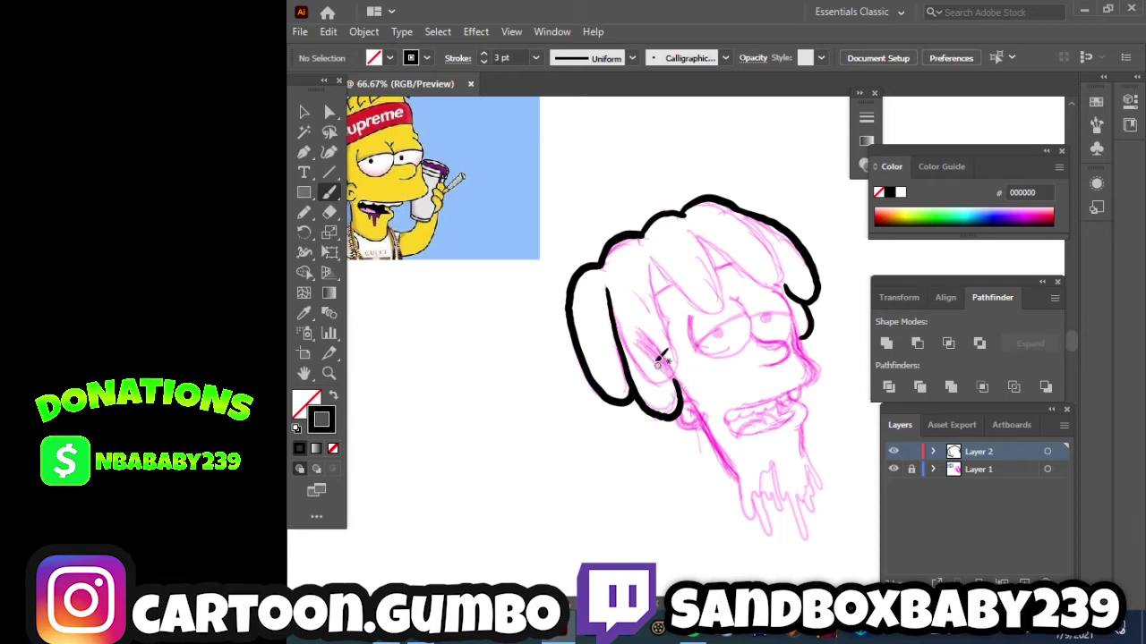
key("ctrl+z")
key("ctrl+z")
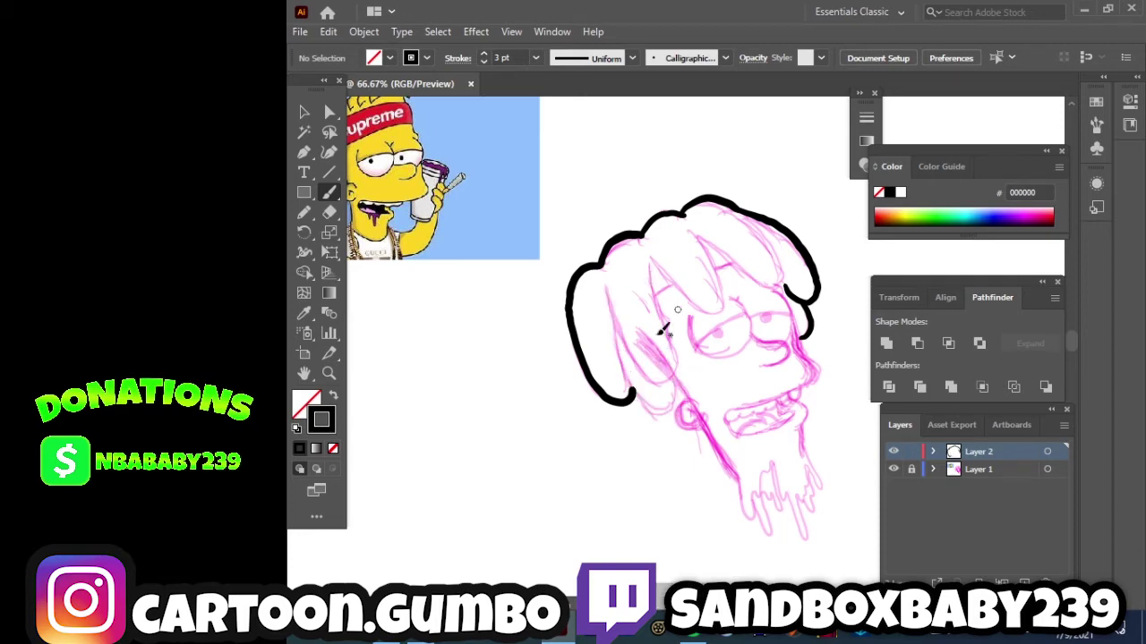
mouse_move(609, 285)
left_mouse_down()
mouse_move(658, 383)
mouse_move(684, 377)
mouse_move(652, 251)
mouse_move(700, 302)
mouse_move(727, 312)
mouse_move(729, 288)
left_mouse_up()
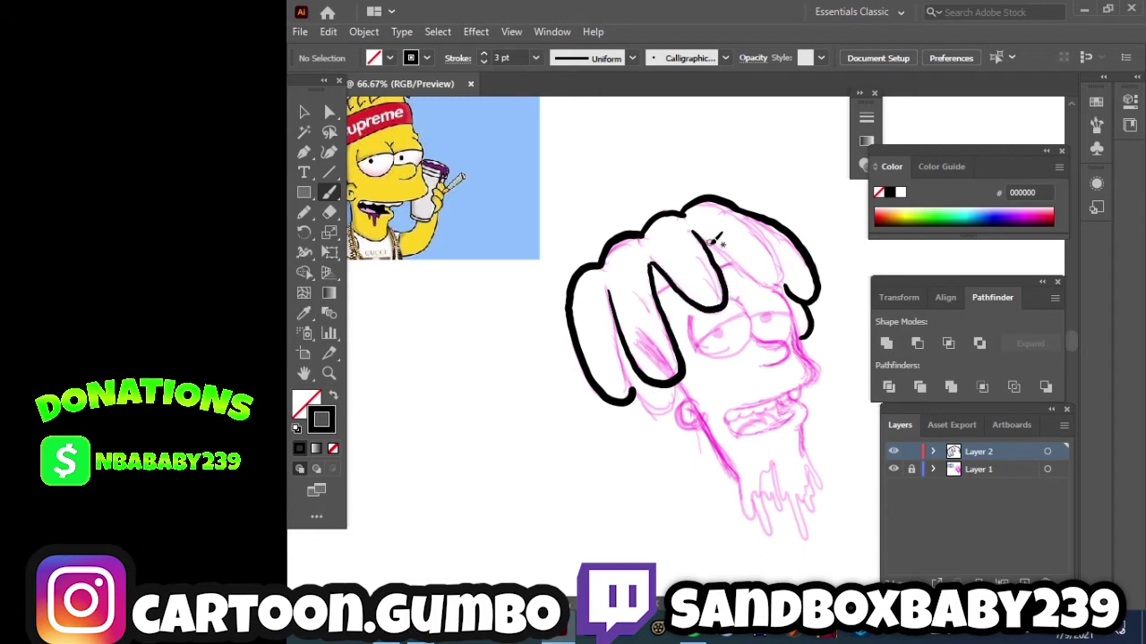
mouse_move(694, 229)
left_mouse_down()
mouse_move(773, 282)
mouse_move(771, 236)
mouse_move(725, 199)
left_mouse_up()
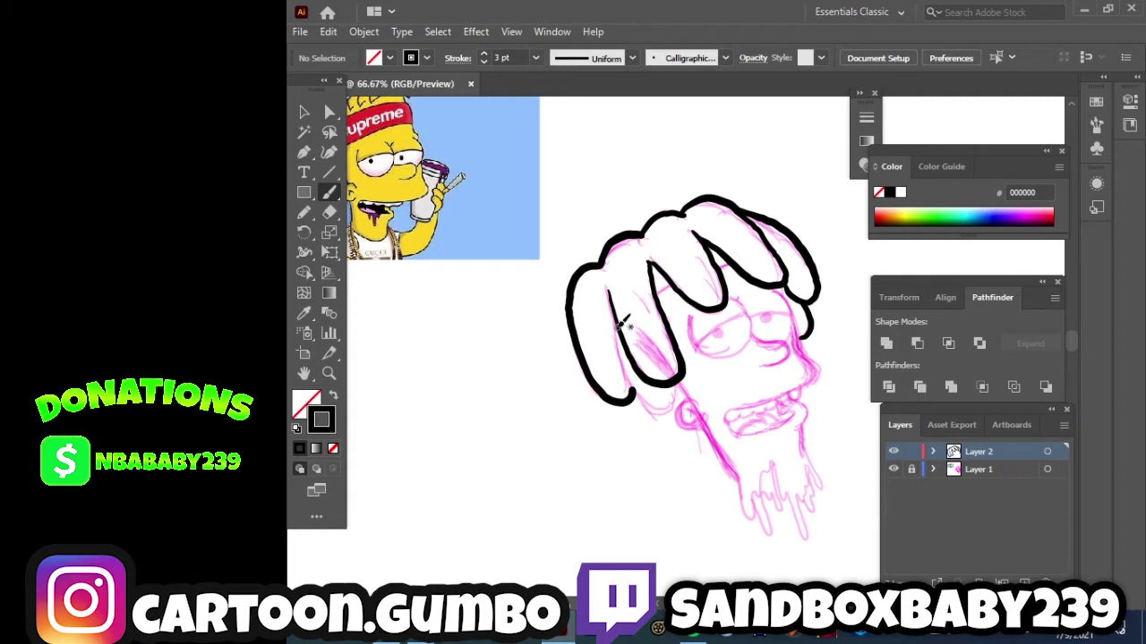
left_click_drag(624, 327, 653, 405)
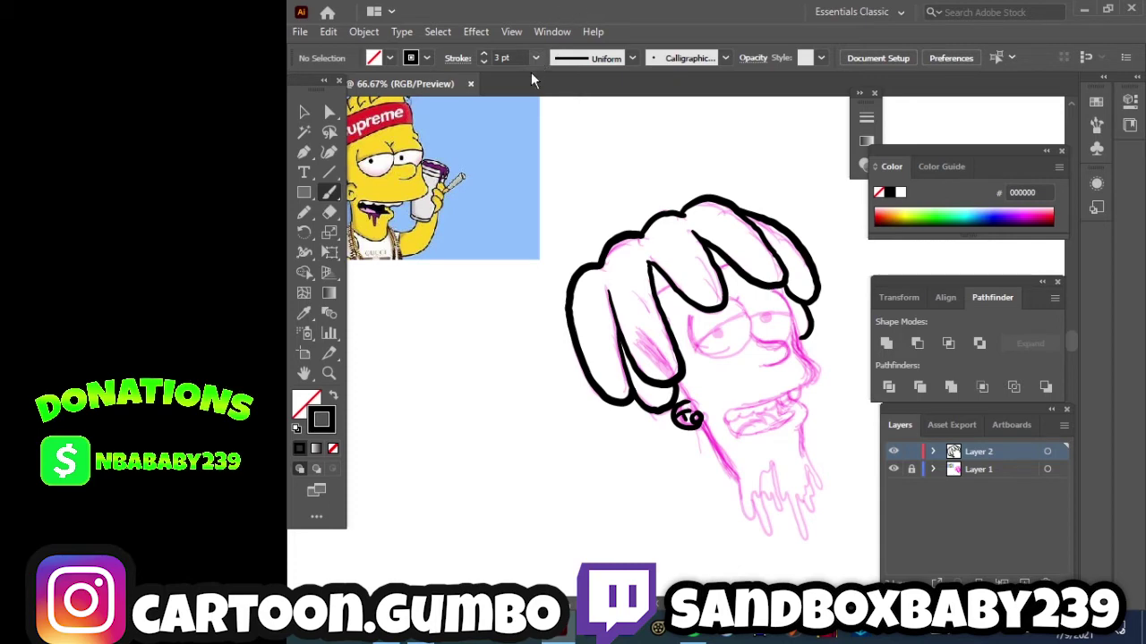
Move the Paintbrush Fidelity one notch toward Smooth.
double_click(332, 193)
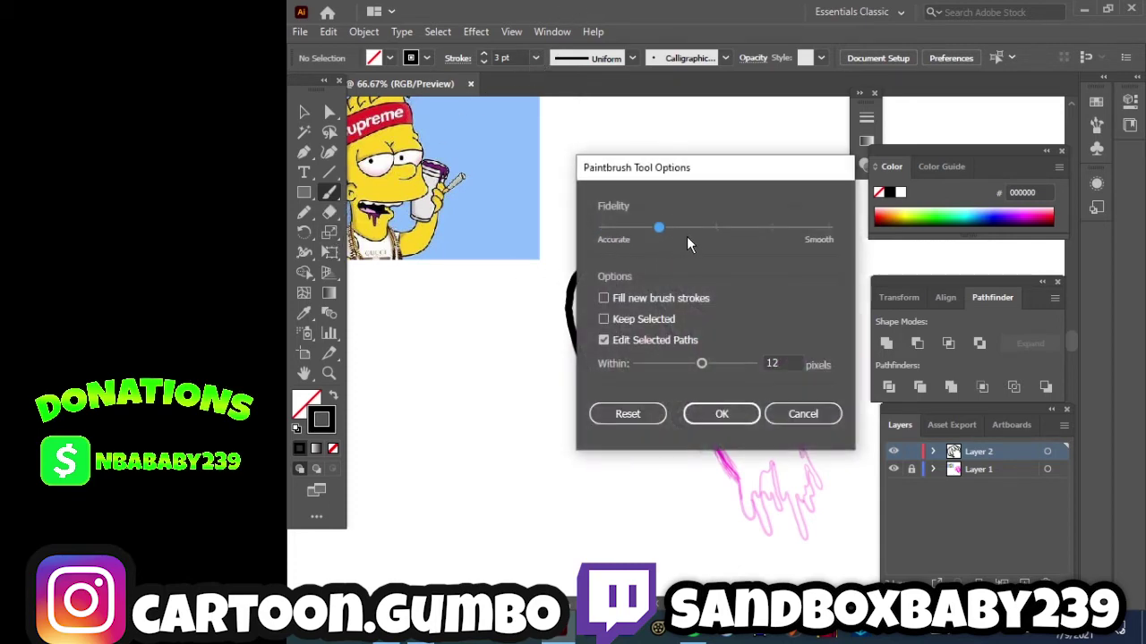
left_click_drag(659, 228, 714, 227)
left_click(721, 414)
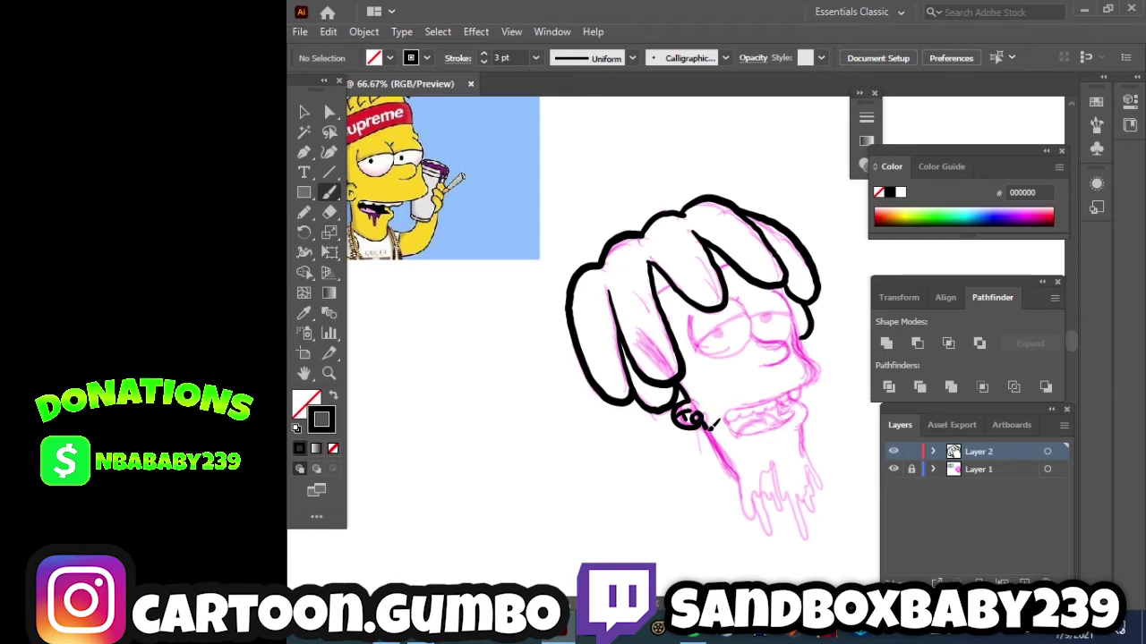
Ink the neck, drip tops, jaw curve and right side of the head.
mouse_move(714, 424)
left_mouse_down()
mouse_move(751, 517)
mouse_move(762, 482)
left_mouse_up()
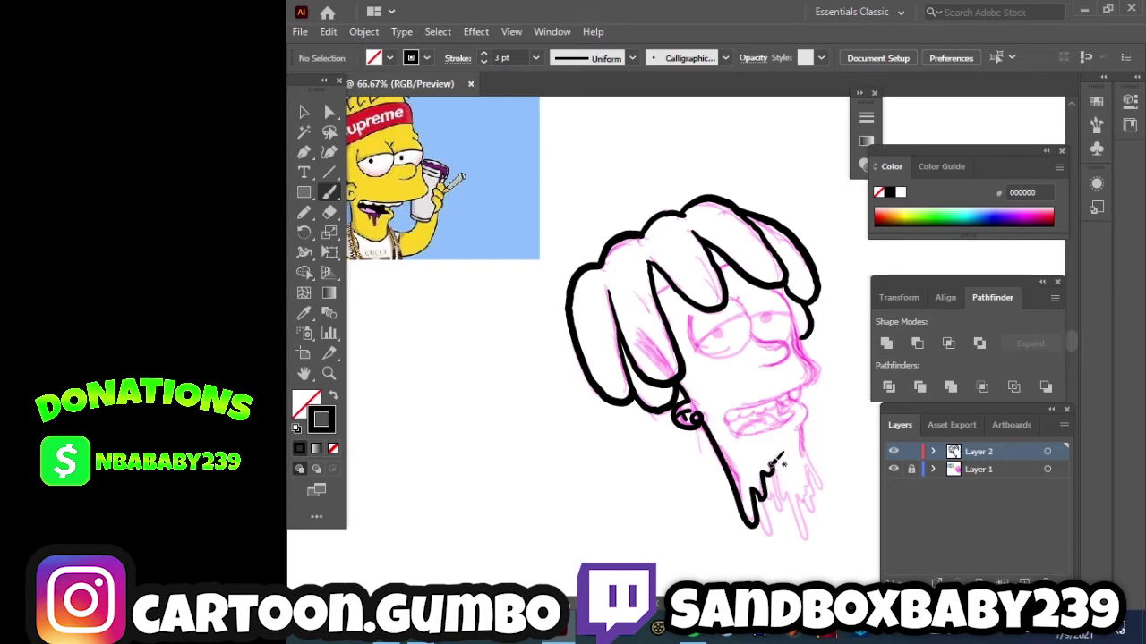
mouse_move(775, 458)
left_mouse_down()
mouse_move(815, 509)
mouse_move(813, 435)
left_mouse_up()
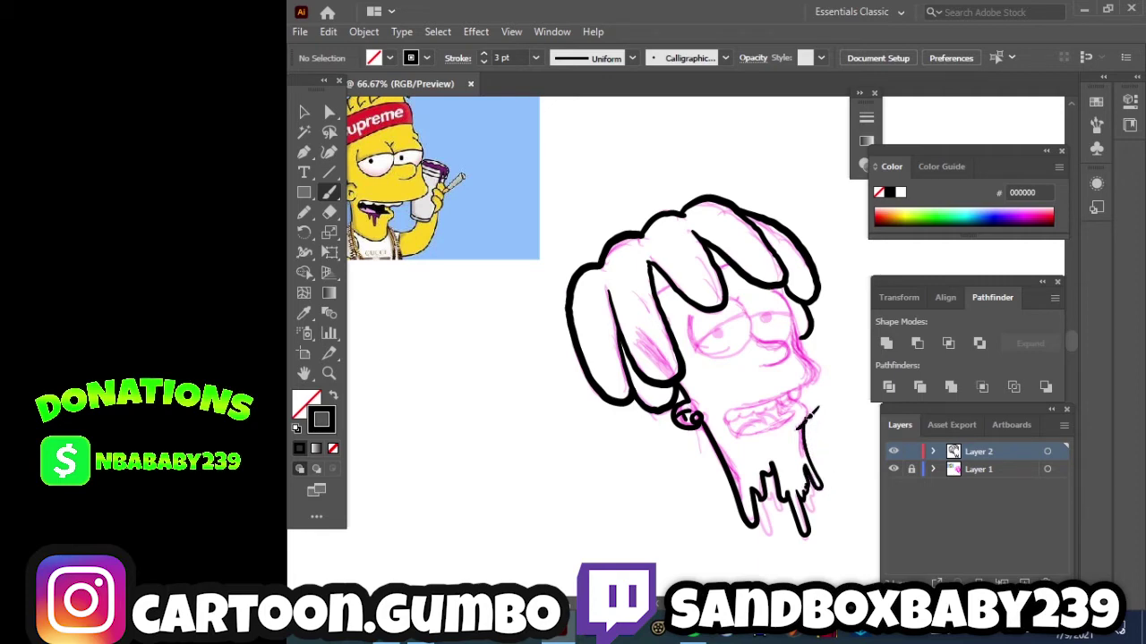
left_click_drag(795, 402, 806, 414)
left_click_drag(733, 435, 737, 412)
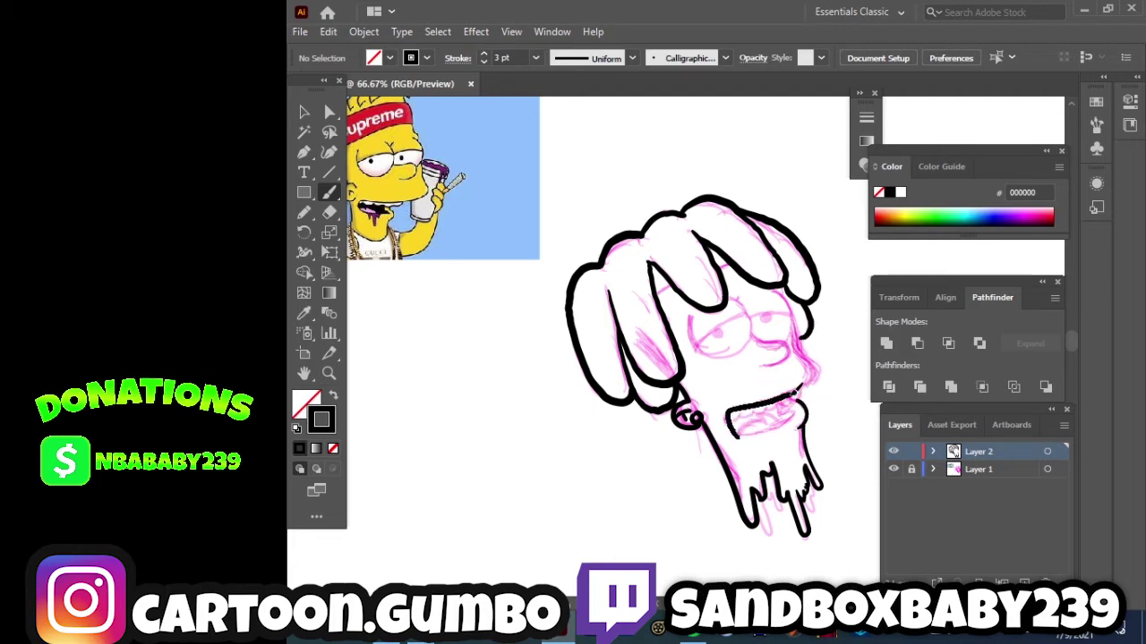
left_click_drag(822, 363, 797, 349)
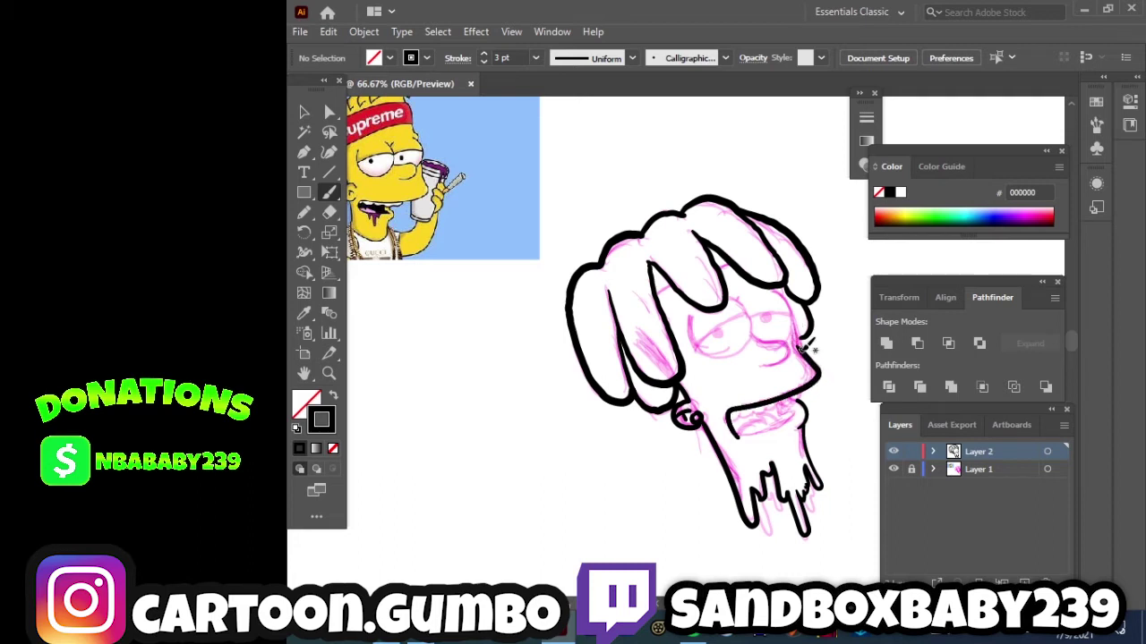
left_click_drag(803, 332, 788, 287)
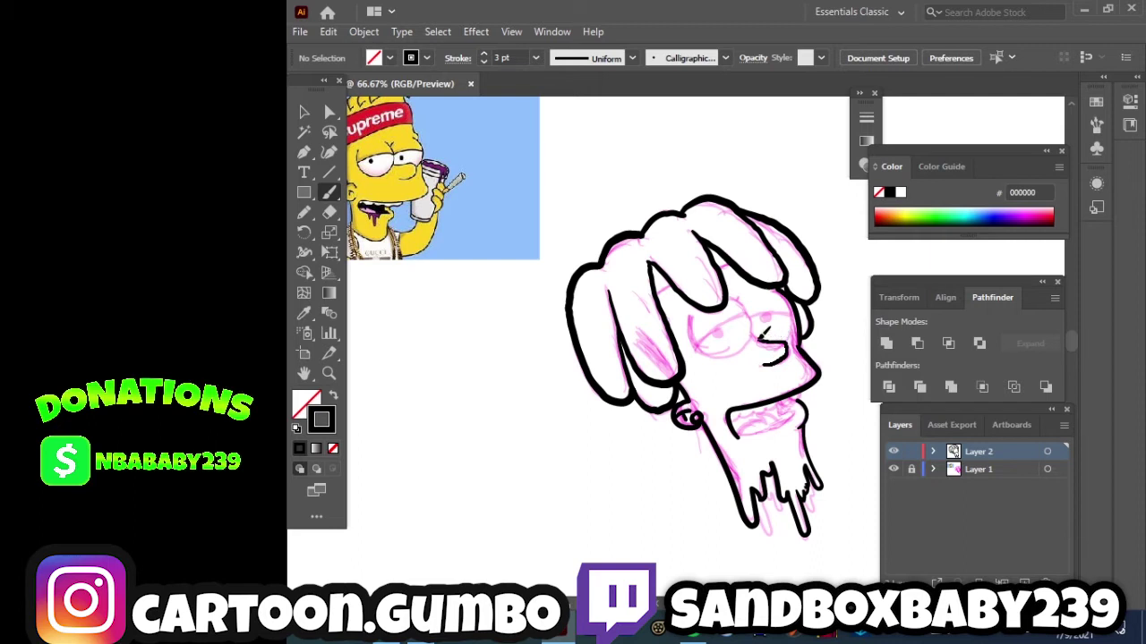
left_click_drag(761, 327, 778, 364)
key("ctrl+z")
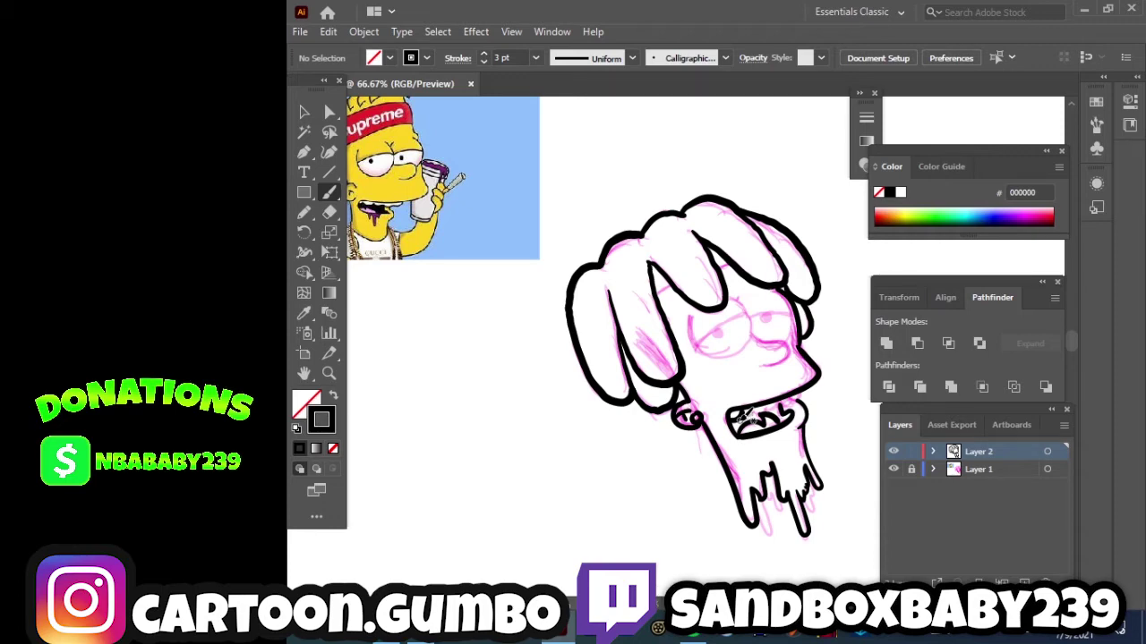
Zoom in on the mouth and ink the upper-right teeth outline.
key("ctrl+plus")
key("ctrl+plus")
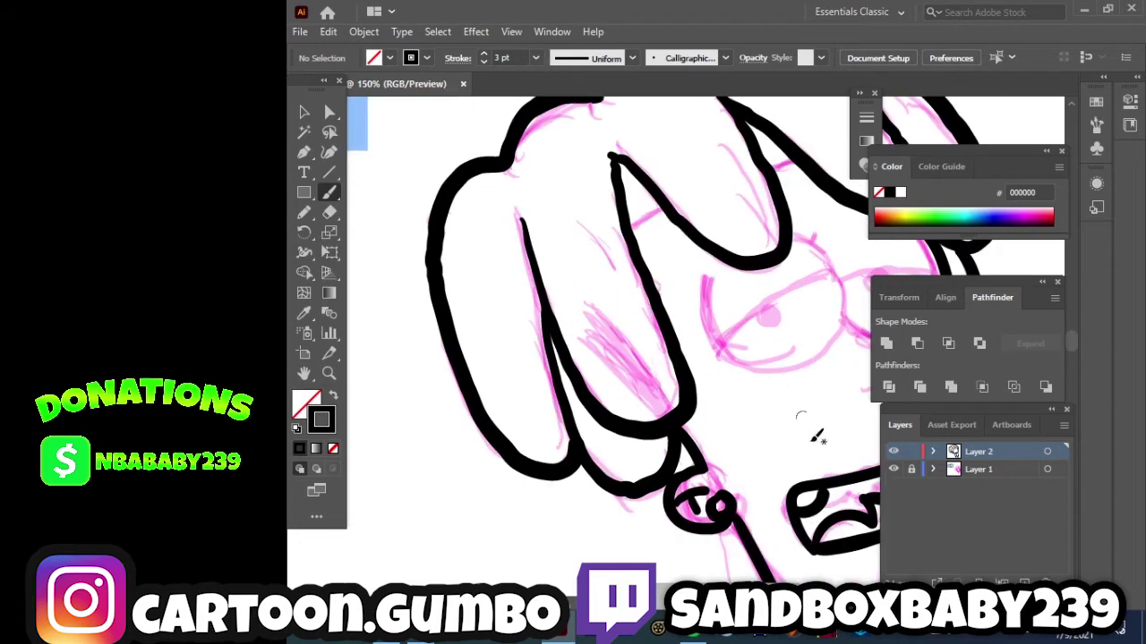
left_click_drag(826, 497, 660, 498)
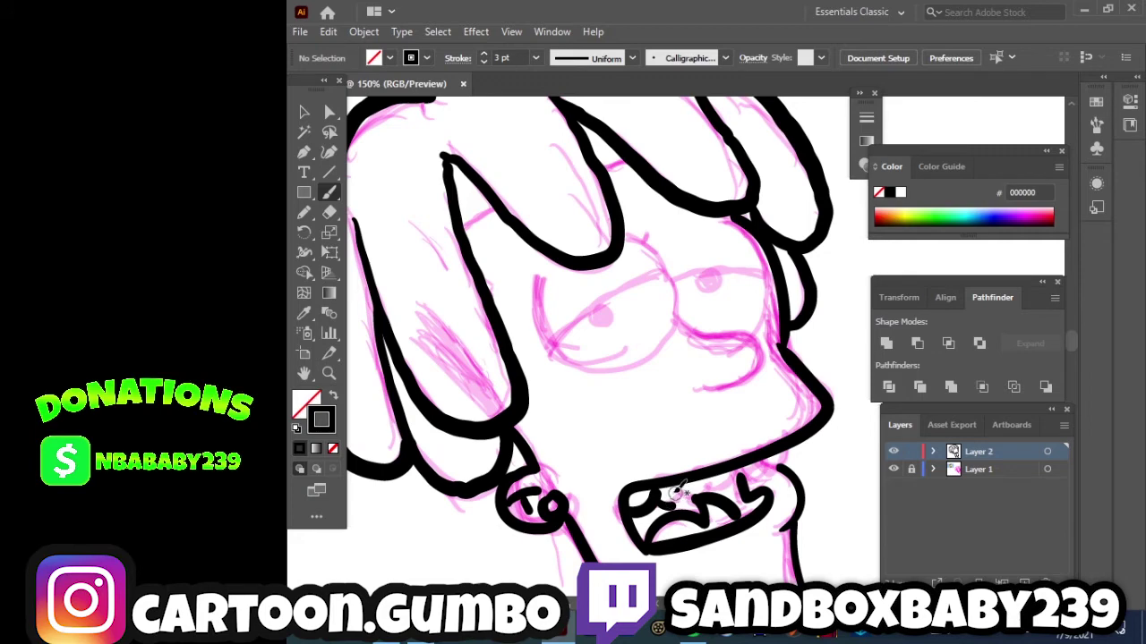
key("ctrl+z")
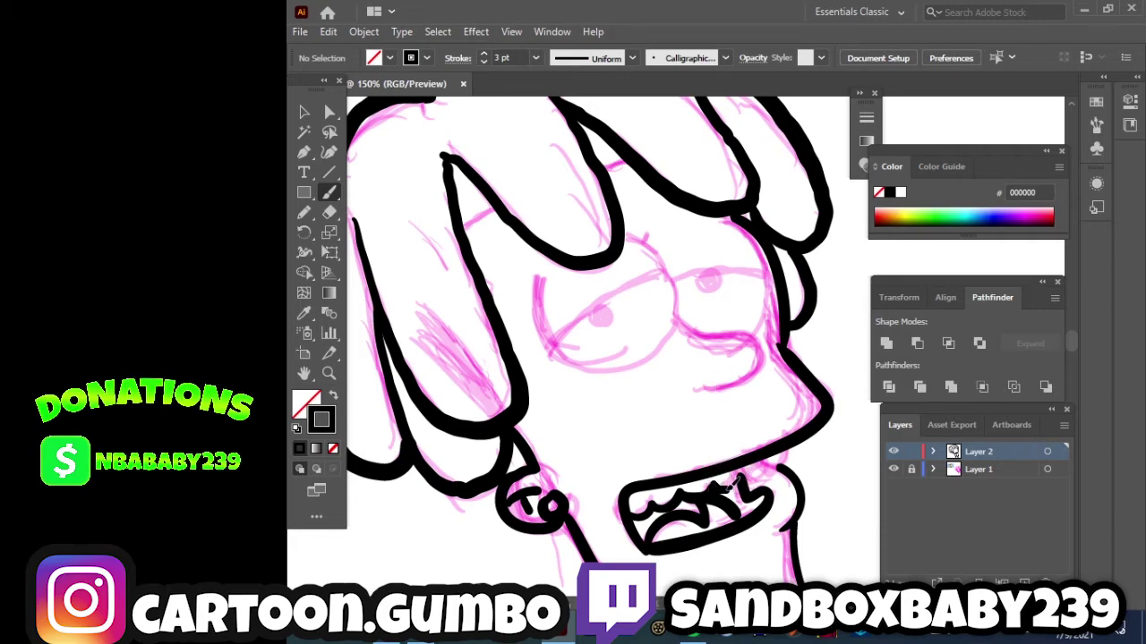
left_click_drag(746, 473, 802, 446)
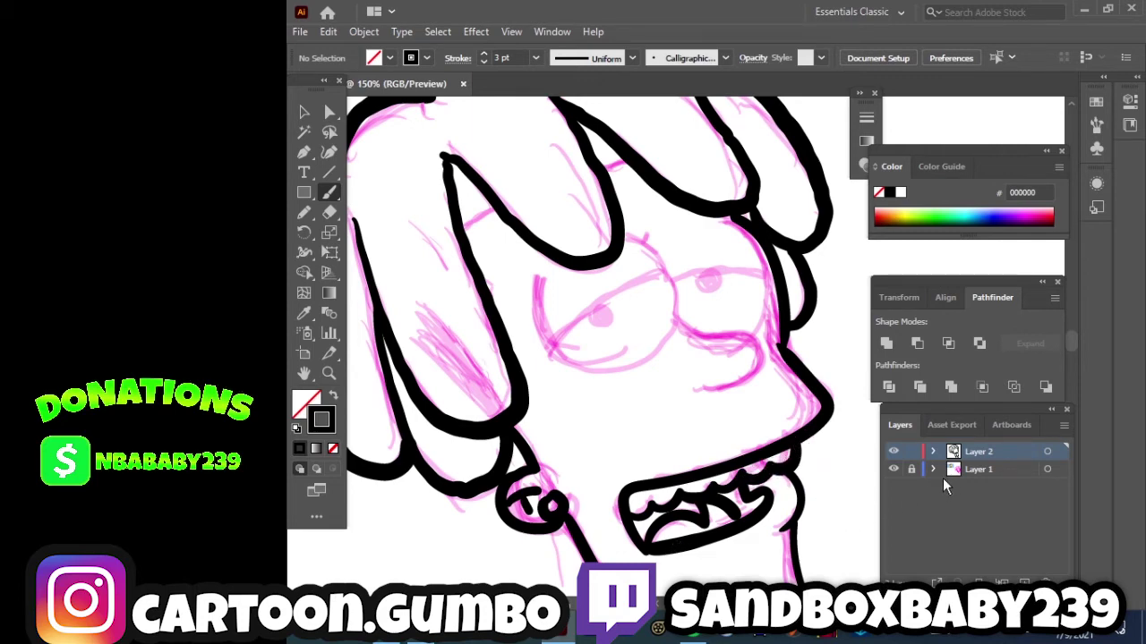
Hide the magenta sketch layer to check the inking, then show it again.
left_click(893, 471)
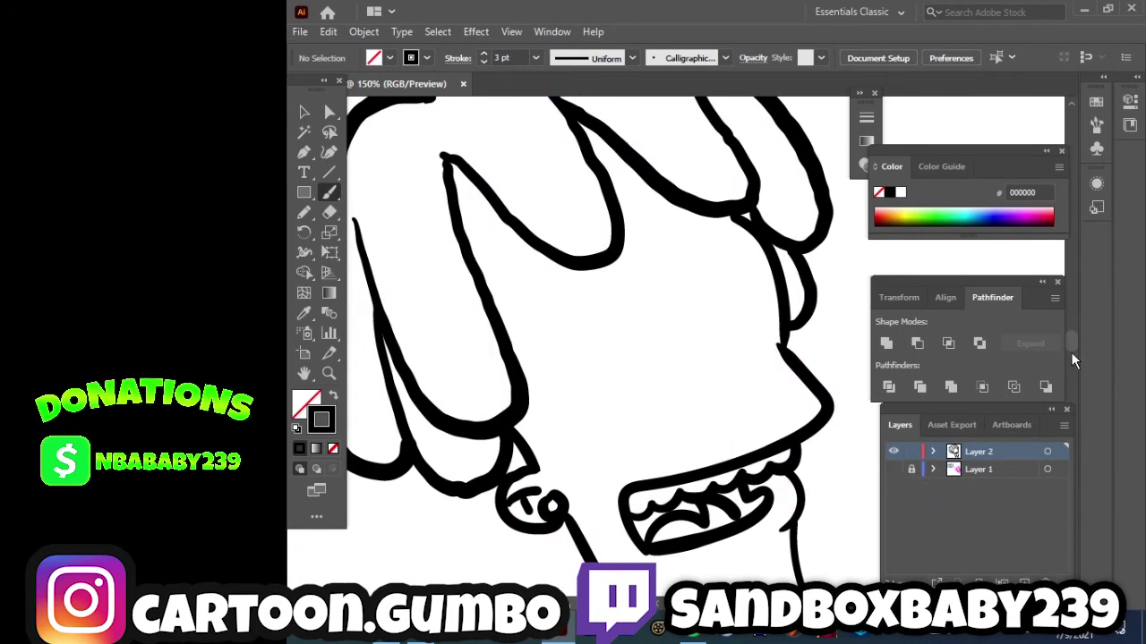
left_click_drag(1072, 338, 1074, 343)
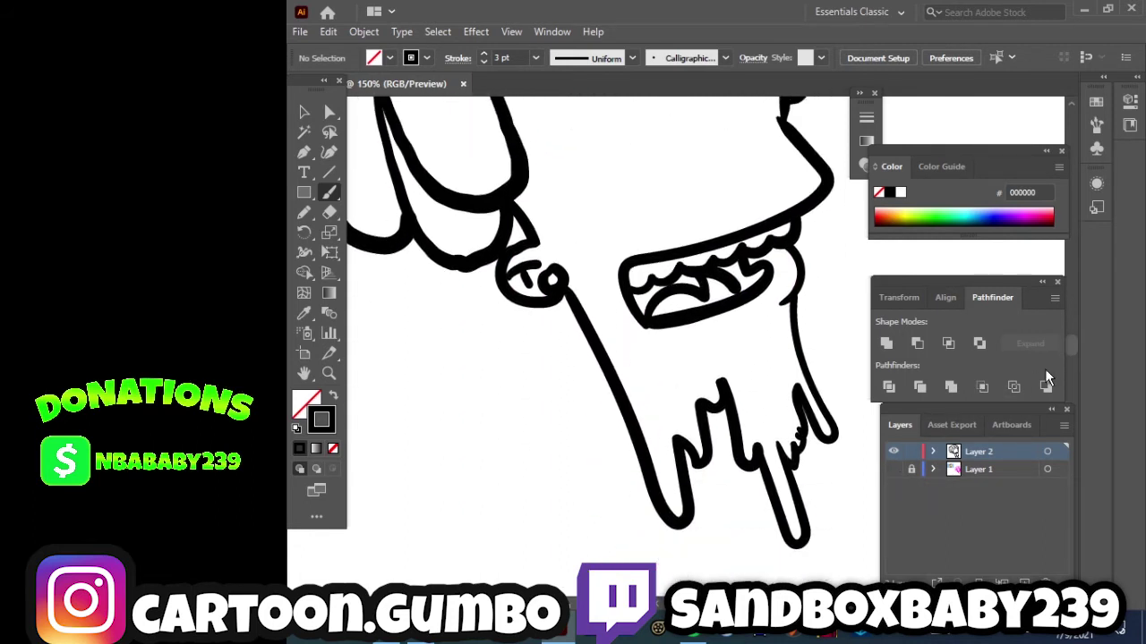
left_click(892, 469)
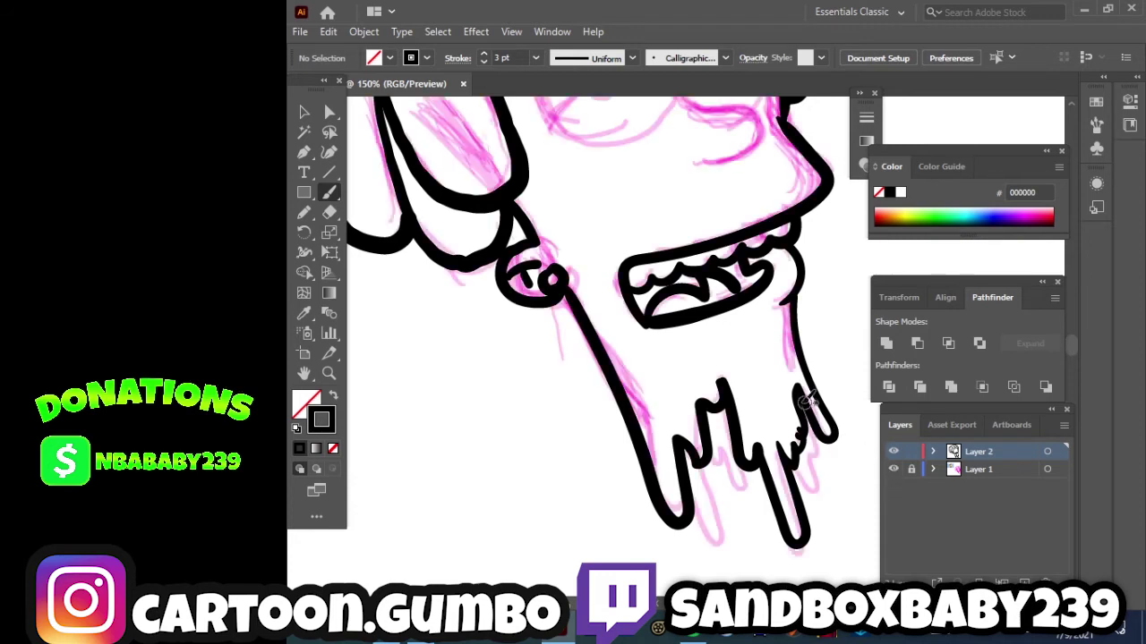
Fill the left, middle and right drips with dense black strokes.
mouse_move(808, 413)
left_mouse_down()
mouse_move(789, 449)
mouse_move(819, 492)
mouse_move(811, 451)
left_mouse_up()
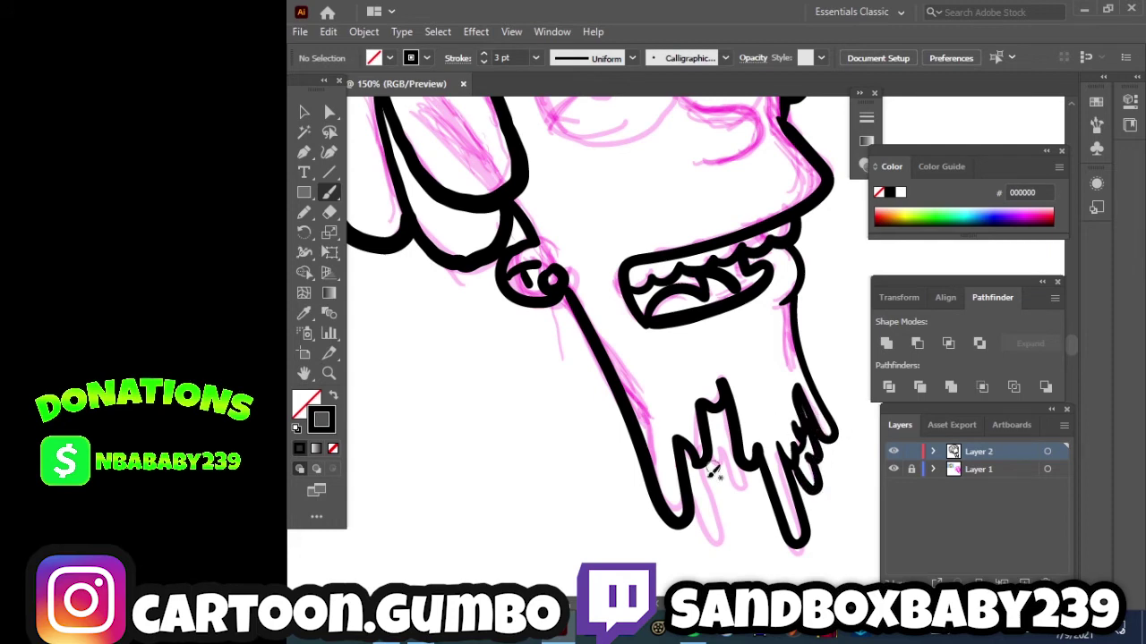
mouse_move(691, 483)
left_mouse_down()
mouse_move(716, 534)
mouse_move(691, 457)
mouse_move(714, 525)
mouse_move(702, 457)
mouse_move(704, 493)
mouse_move(724, 461)
mouse_move(716, 400)
mouse_move(732, 466)
left_mouse_up()
left_click_drag(731, 408, 743, 487)
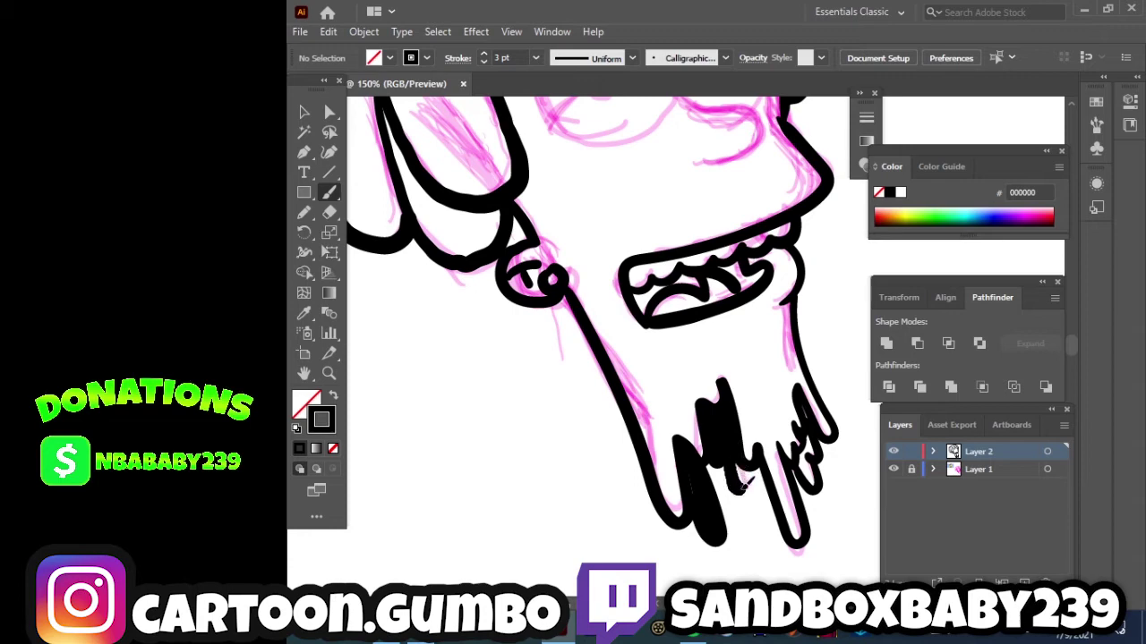
mouse_move(734, 417)
left_mouse_down()
mouse_move(739, 455)
mouse_move(730, 402)
mouse_move(742, 394)
left_mouse_up()
mouse_move(821, 452)
left_mouse_down()
mouse_move(801, 470)
mouse_move(822, 497)
mouse_move(804, 394)
mouse_move(816, 432)
left_mouse_up()
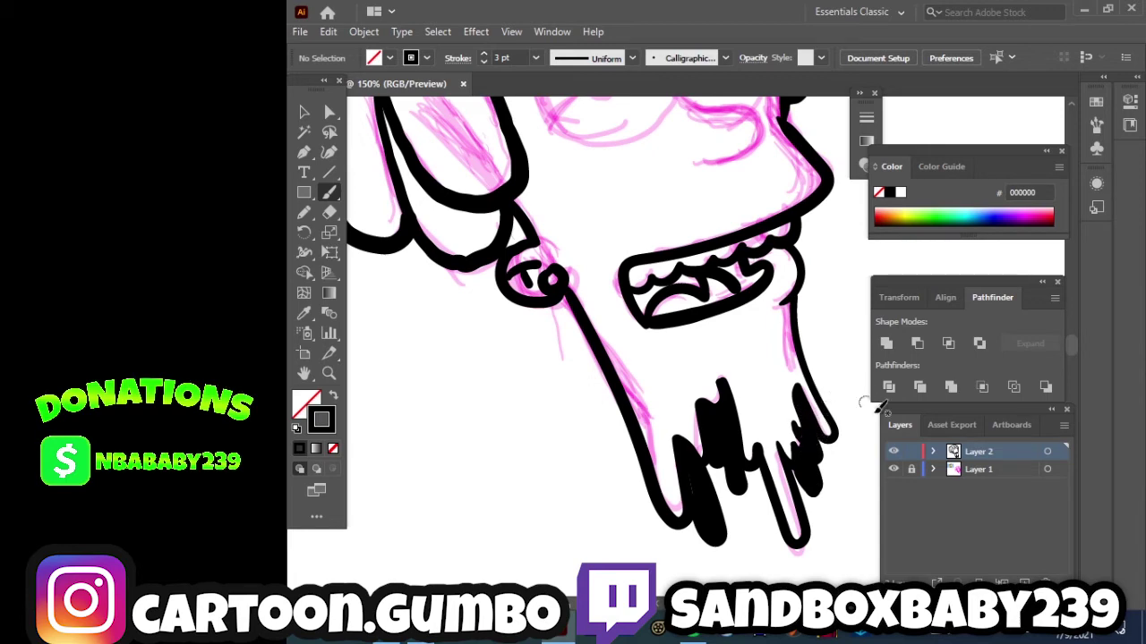
Toggle the magenta sketch off and back on to check the inked drips.
left_click(894, 469)
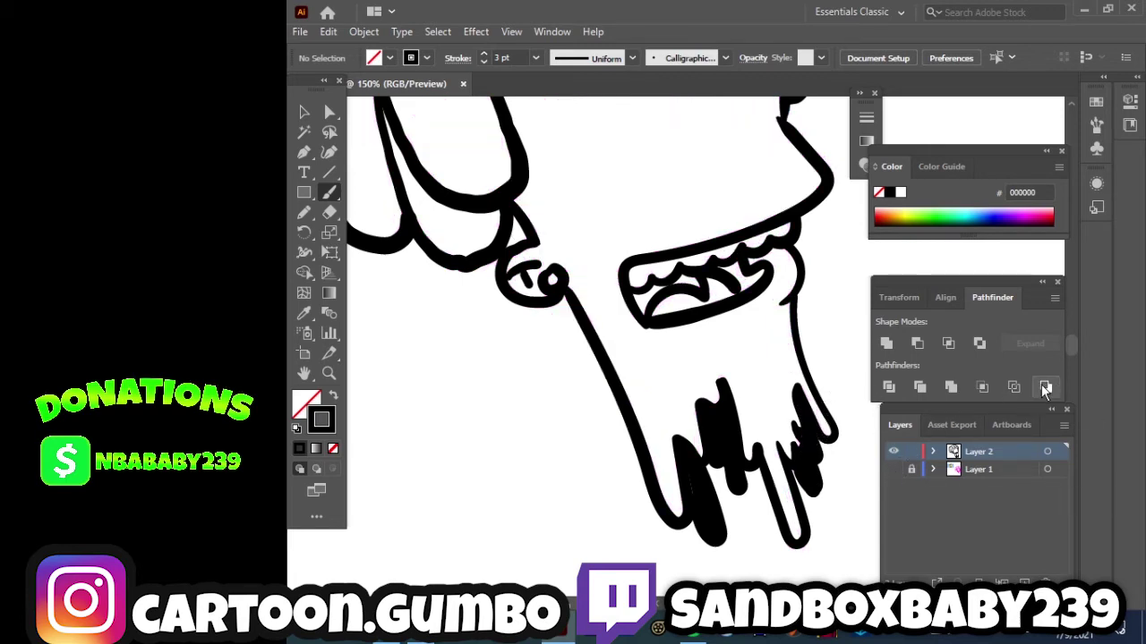
scroll(1069, 344, "up", 5)
scroll(1071, 339, "down", 2)
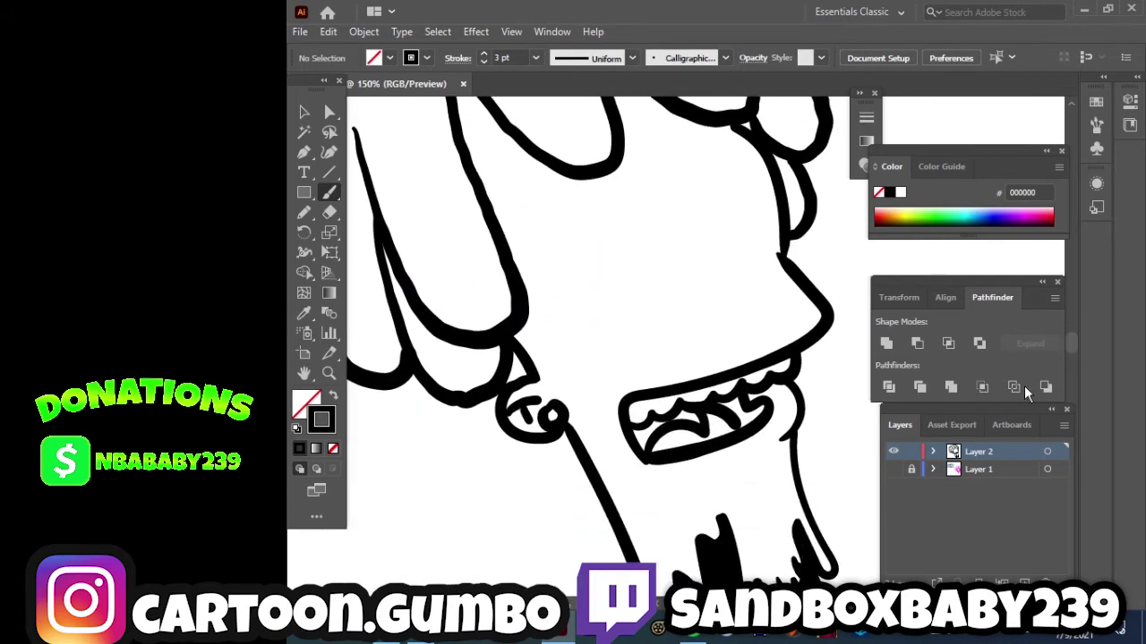
left_click(893, 471)
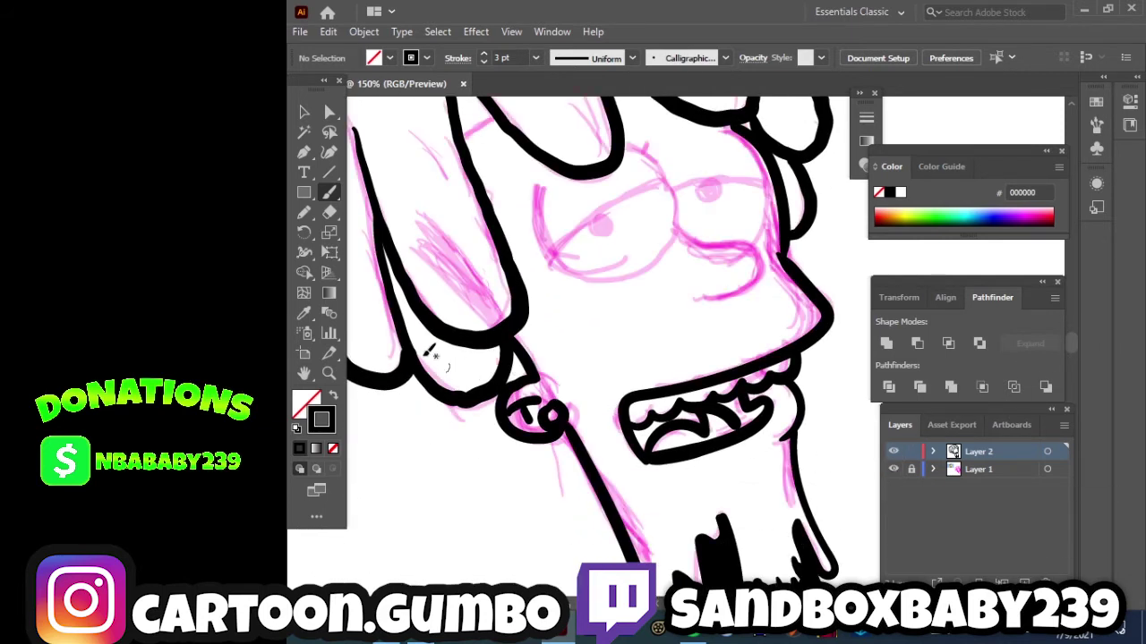
left_click(304, 213)
Draw black-filled, outline-free Pencil shapes inside the mouth and between the teeth.
left_click(313, 403)
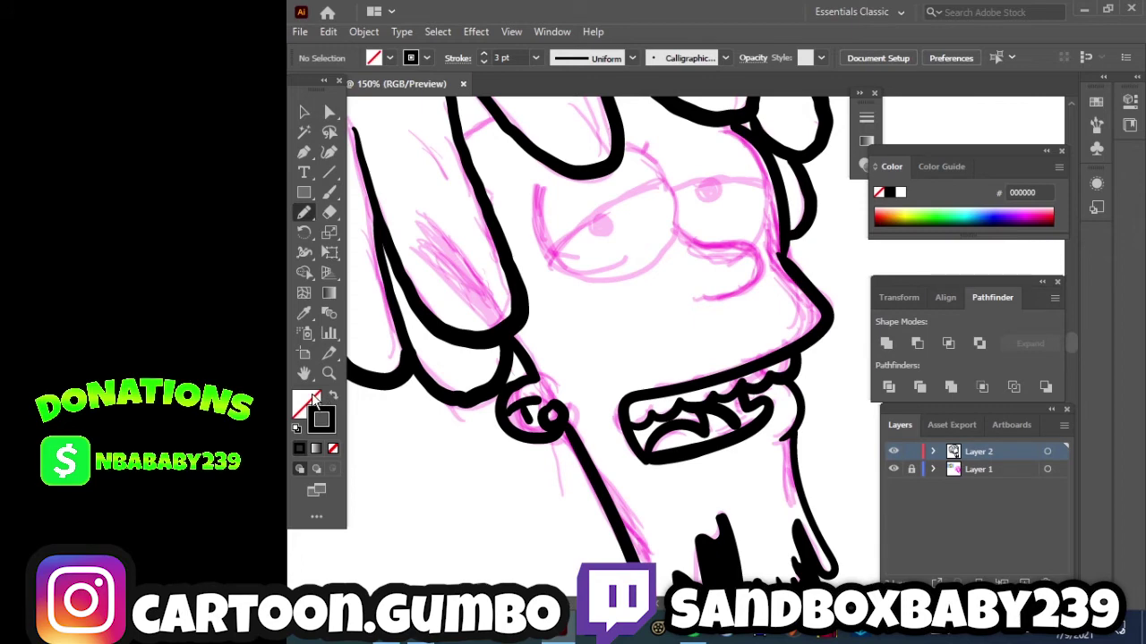
left_click(333, 399)
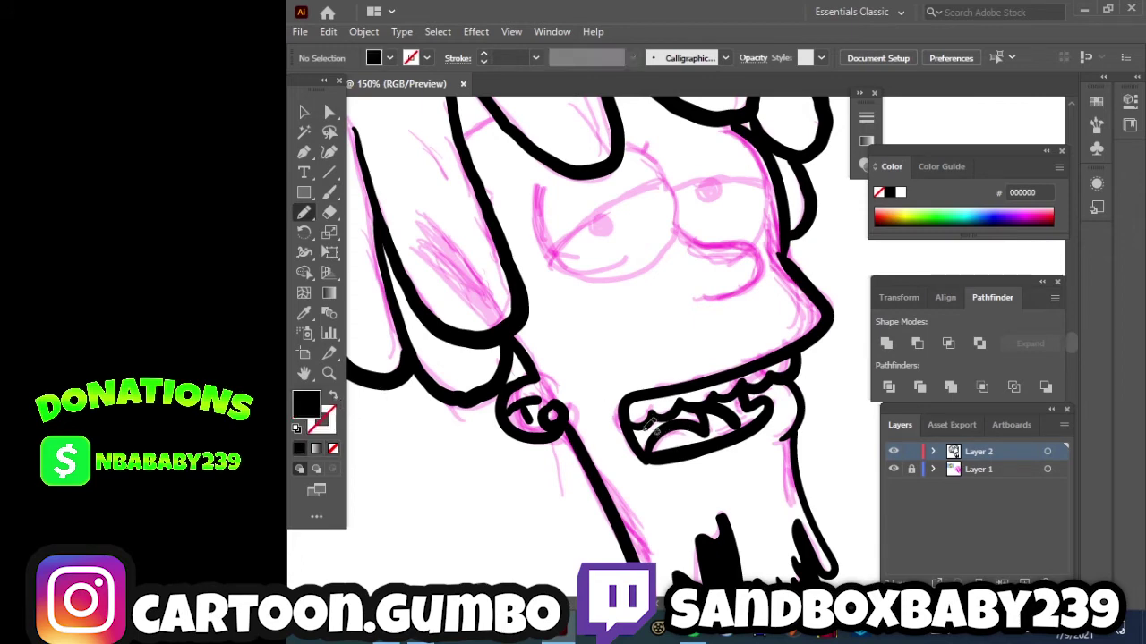
left_click_drag(643, 450, 669, 416)
mouse_move(673, 413)
left_mouse_down()
mouse_move(631, 422)
mouse_move(691, 399)
mouse_move(681, 419)
left_mouse_up()
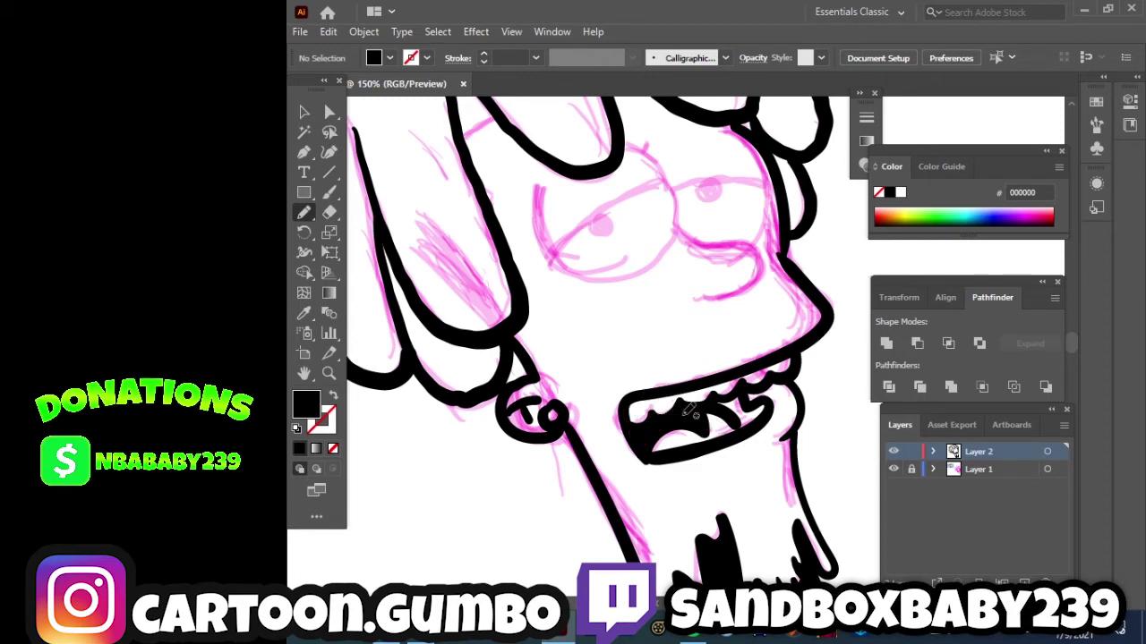
mouse_move(748, 393)
left_mouse_down()
mouse_move(736, 410)
mouse_move(762, 399)
left_mouse_up()
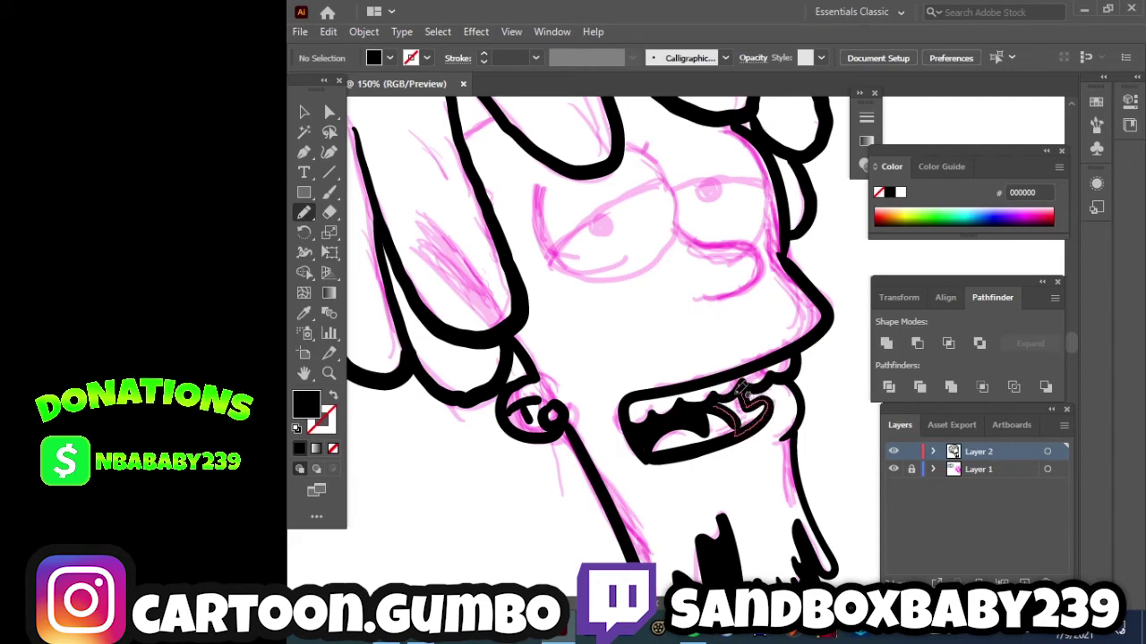
left_click_drag(763, 399, 733, 385)
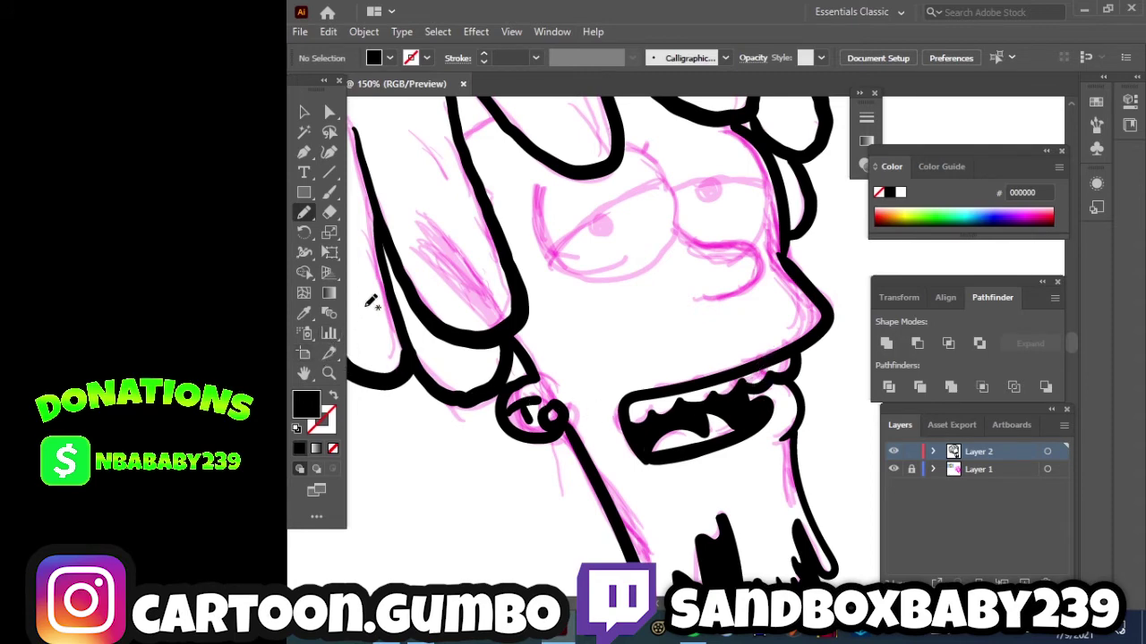
left_click_drag(305, 195, 375, 232)
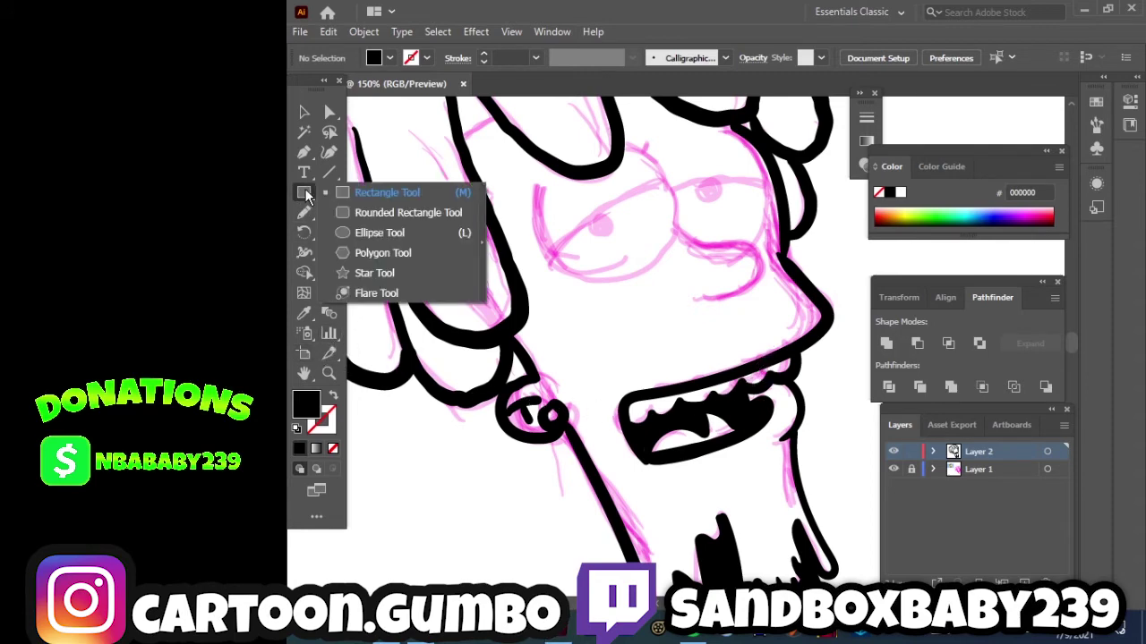
Draw a black-outlined, unfilled circle and move it up over the left eye.
left_click(334, 397)
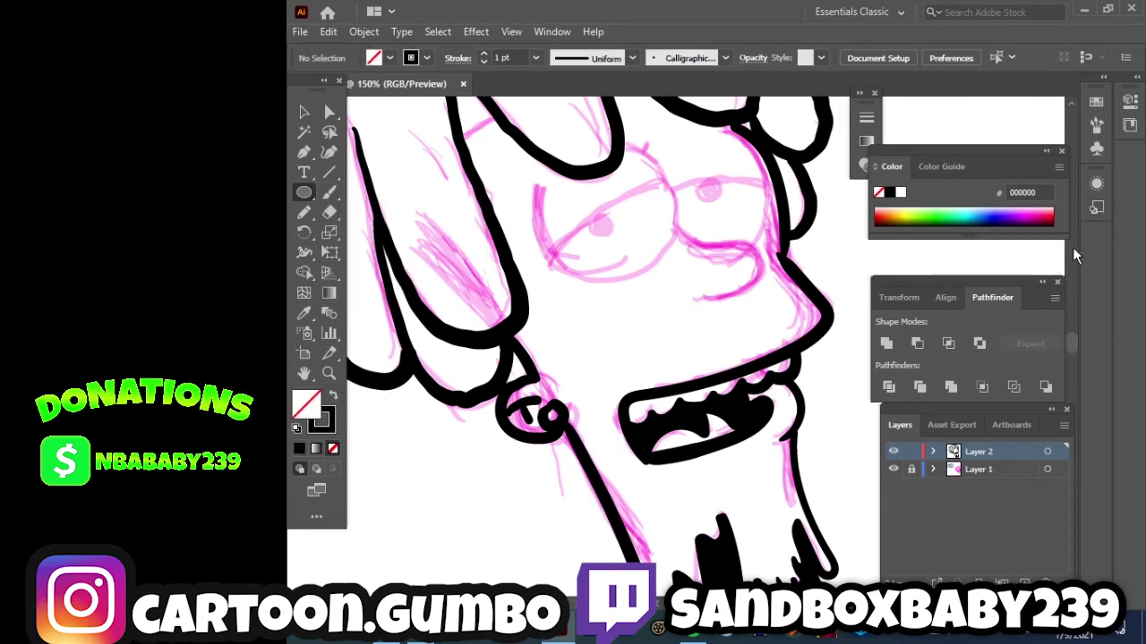
scroll(1072, 336, "up", 4)
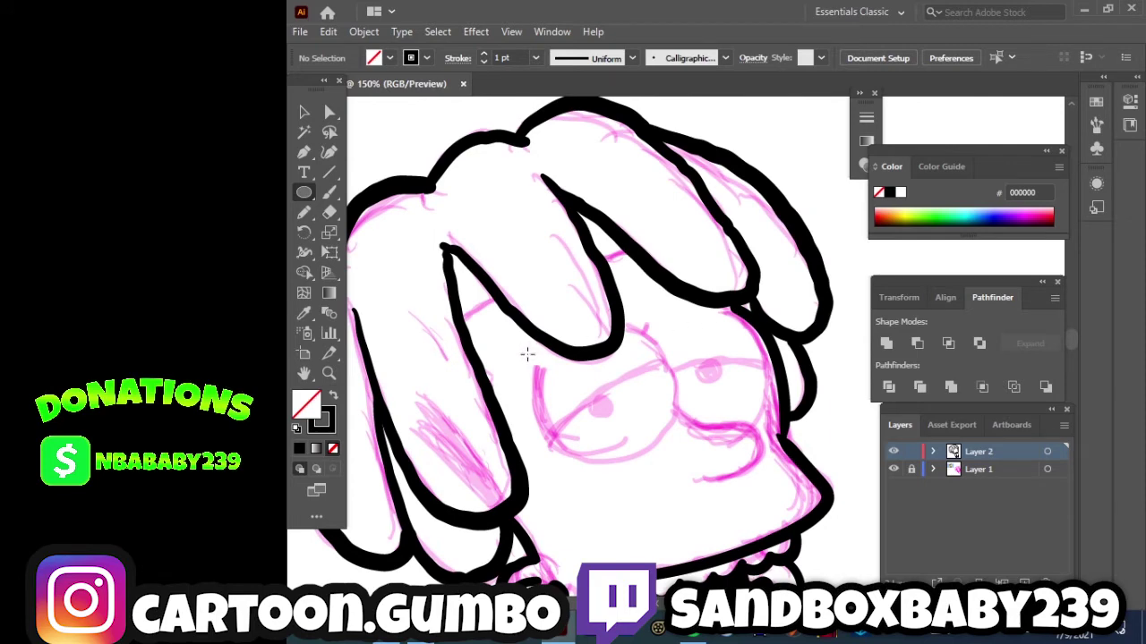
left_click_drag(527, 354, 679, 500)
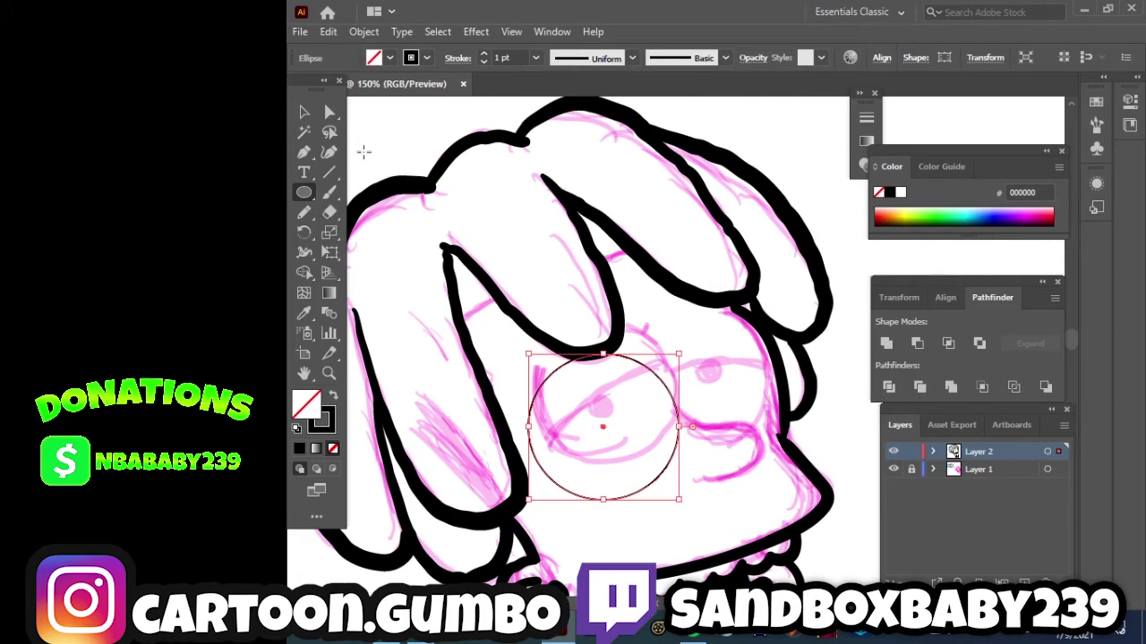
left_click(304, 111)
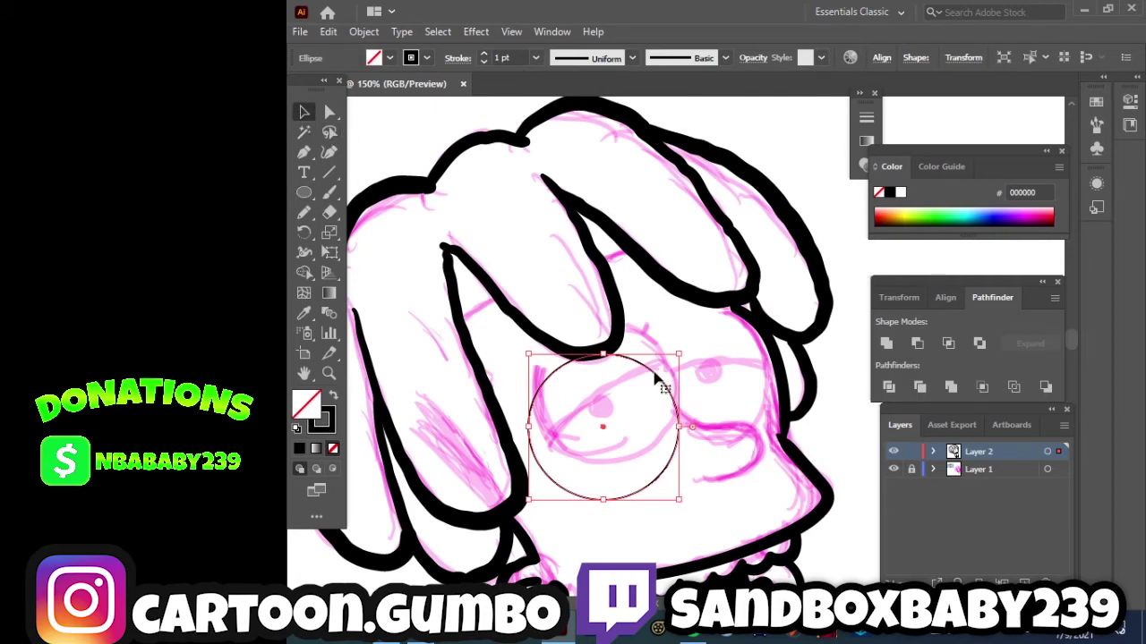
left_click_drag(654, 375, 663, 341)
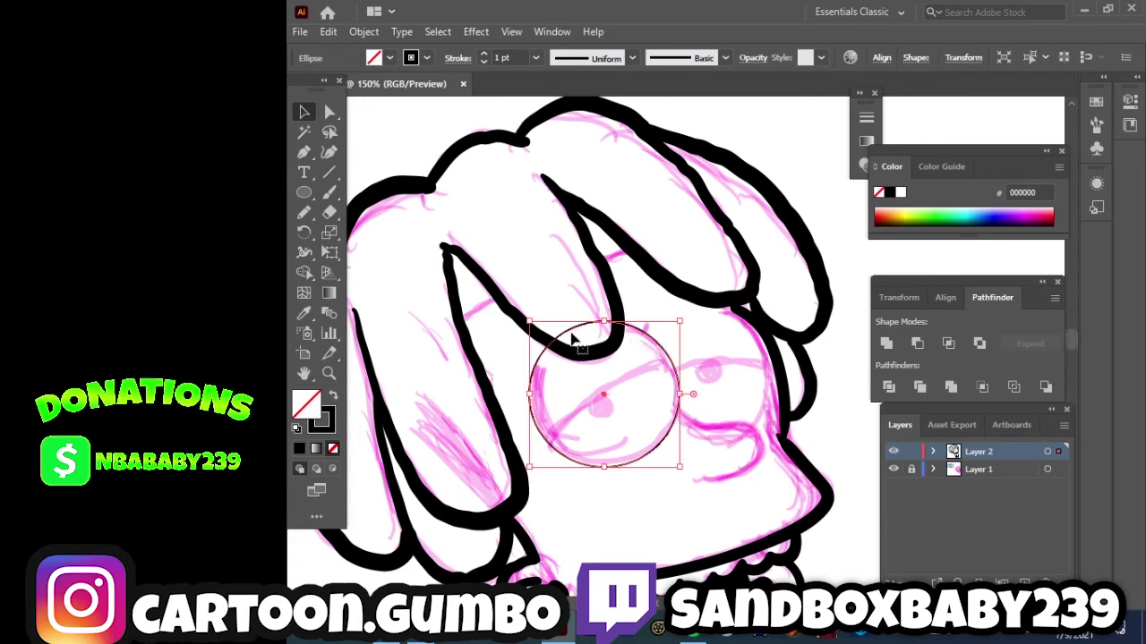
Set the circle's stroke weight to 2 pt after trying 6 pt and 4 pt.
left_click(535, 57)
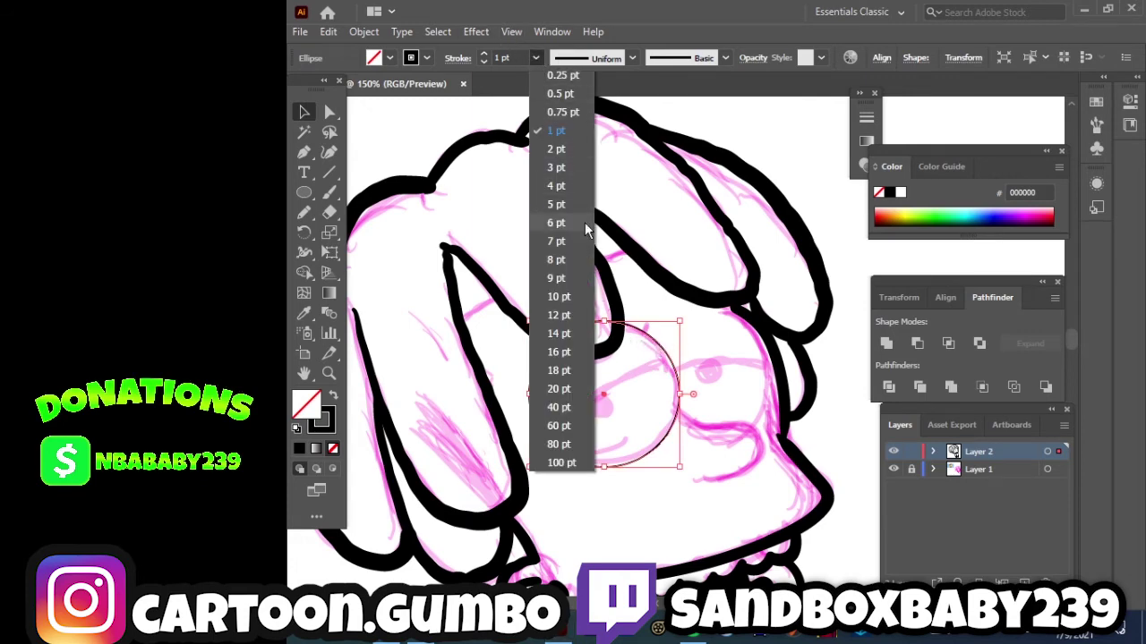
left_click(584, 226)
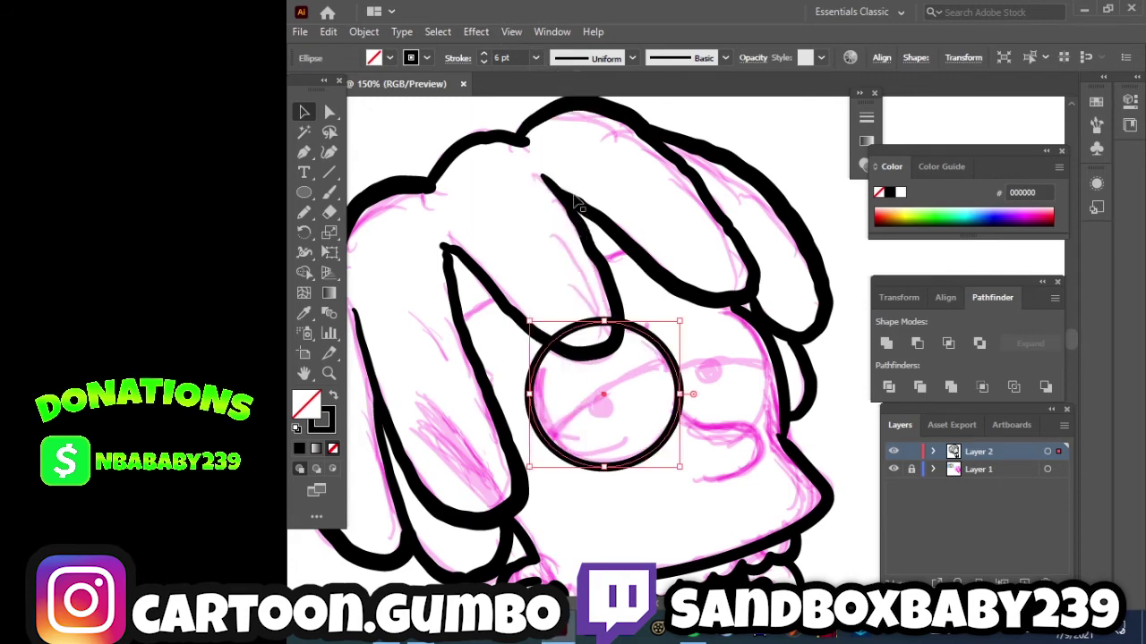
left_click(535, 58)
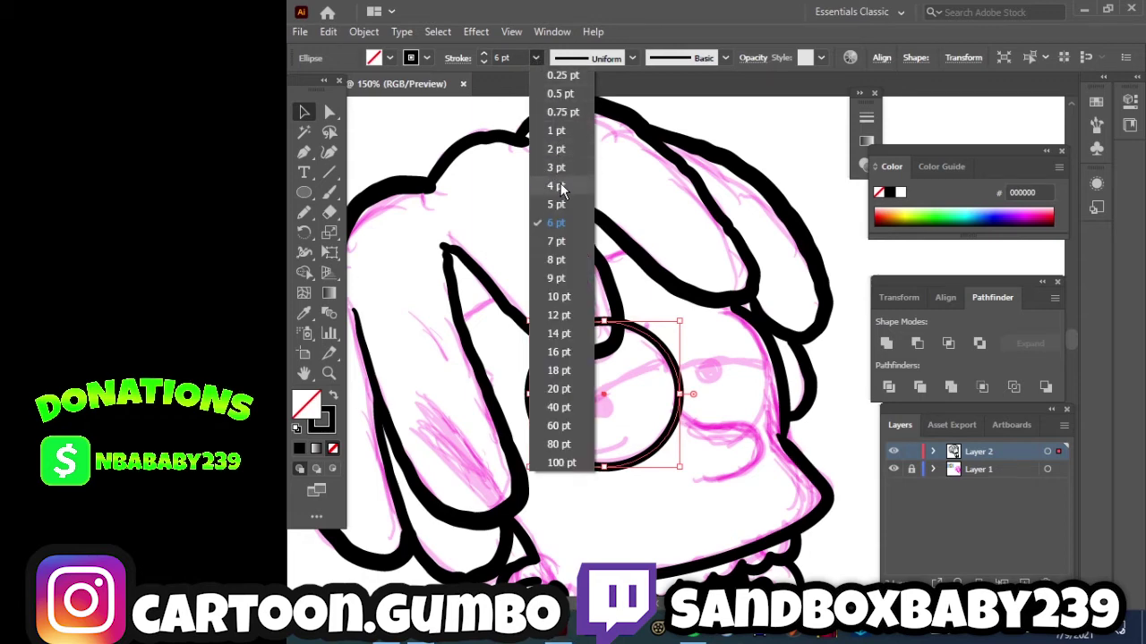
left_click(559, 185)
left_click(534, 57)
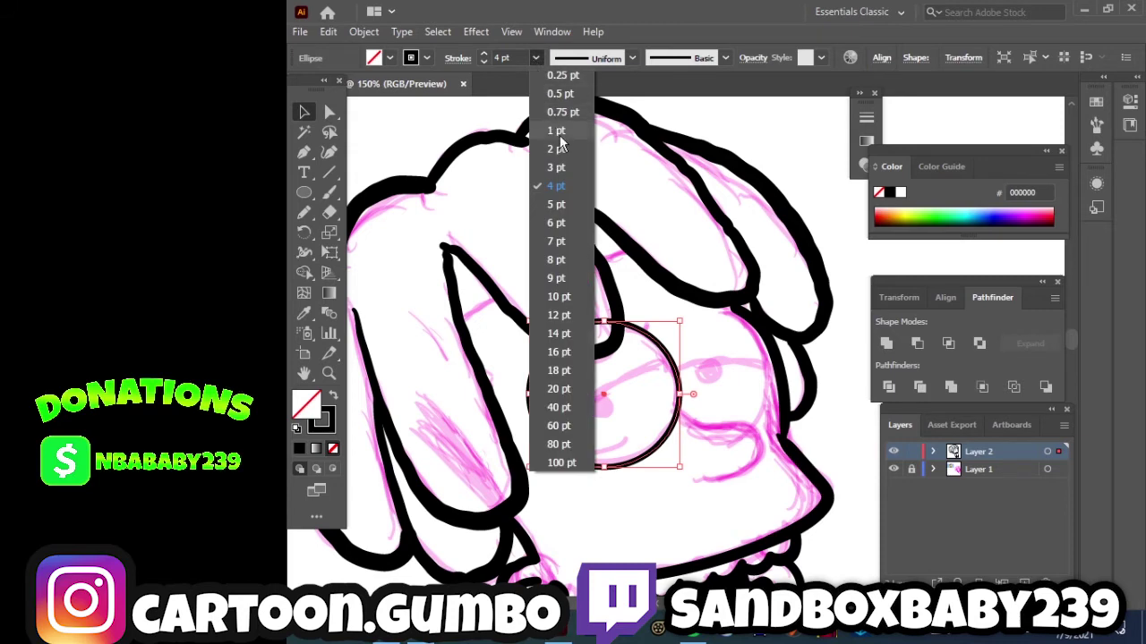
left_click(560, 148)
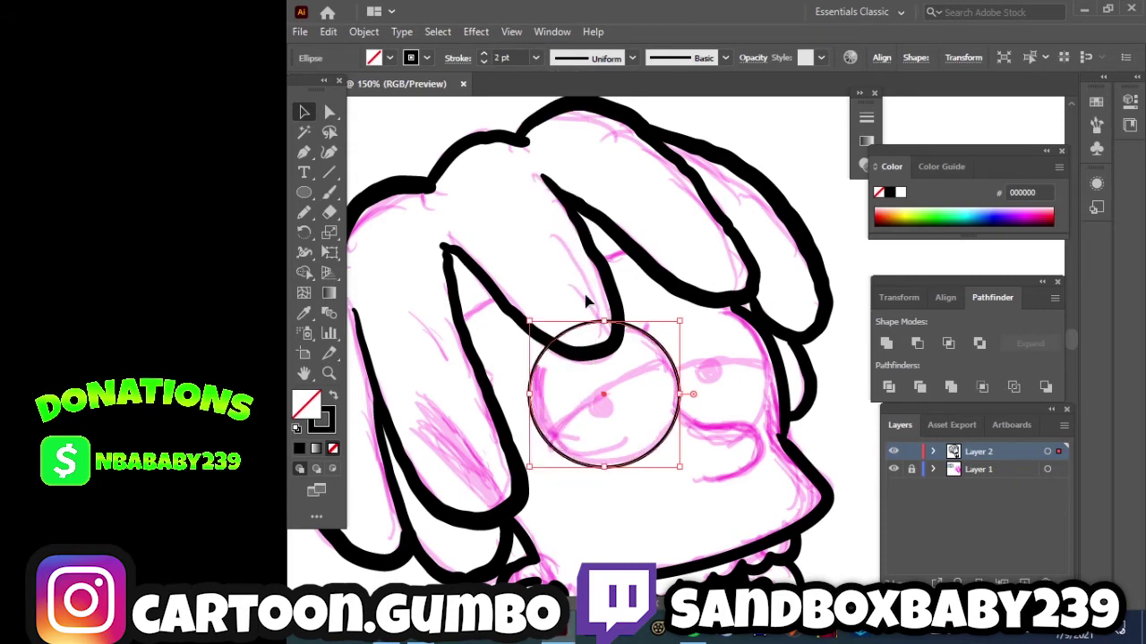
left_click(702, 338)
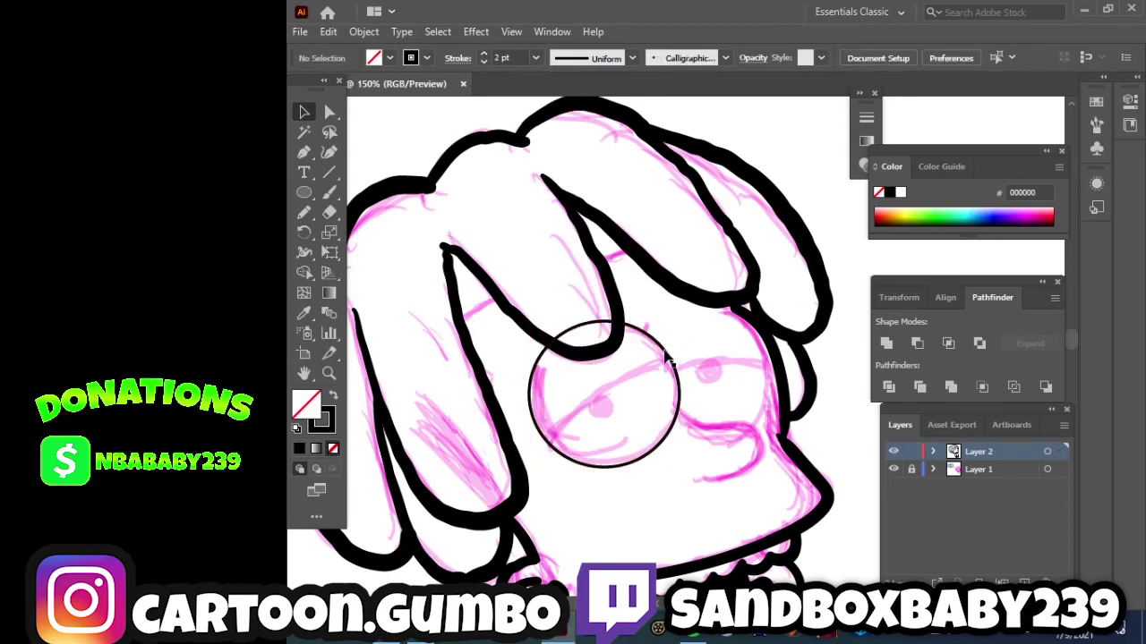
Copy the eye circle and paste a second copy of it.
left_click(543, 410)
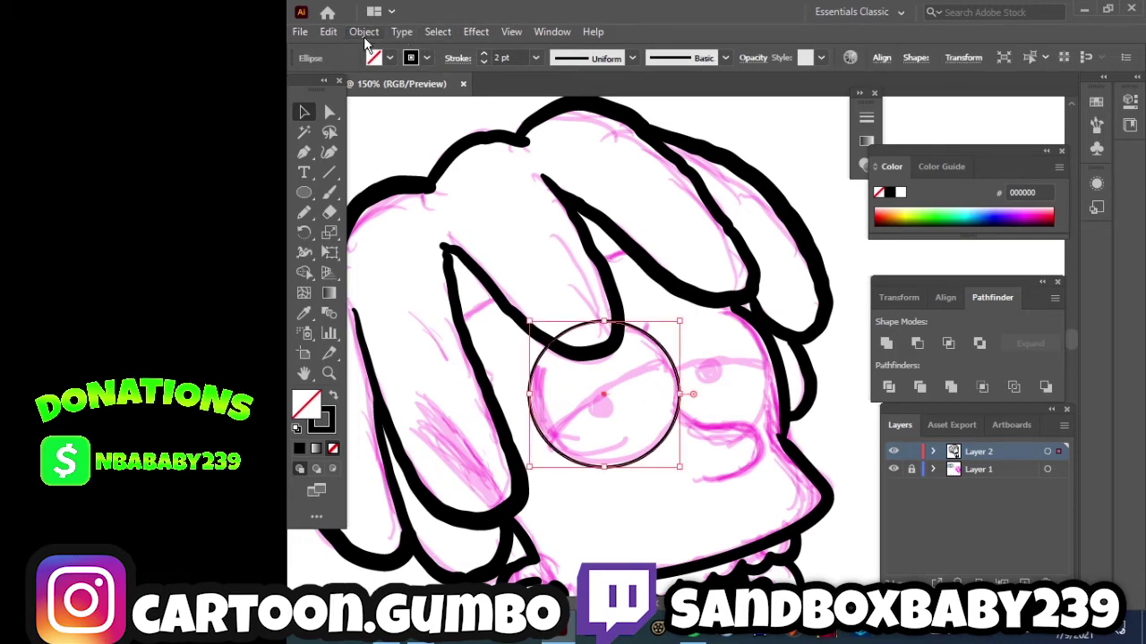
left_click(328, 32)
left_click(335, 28)
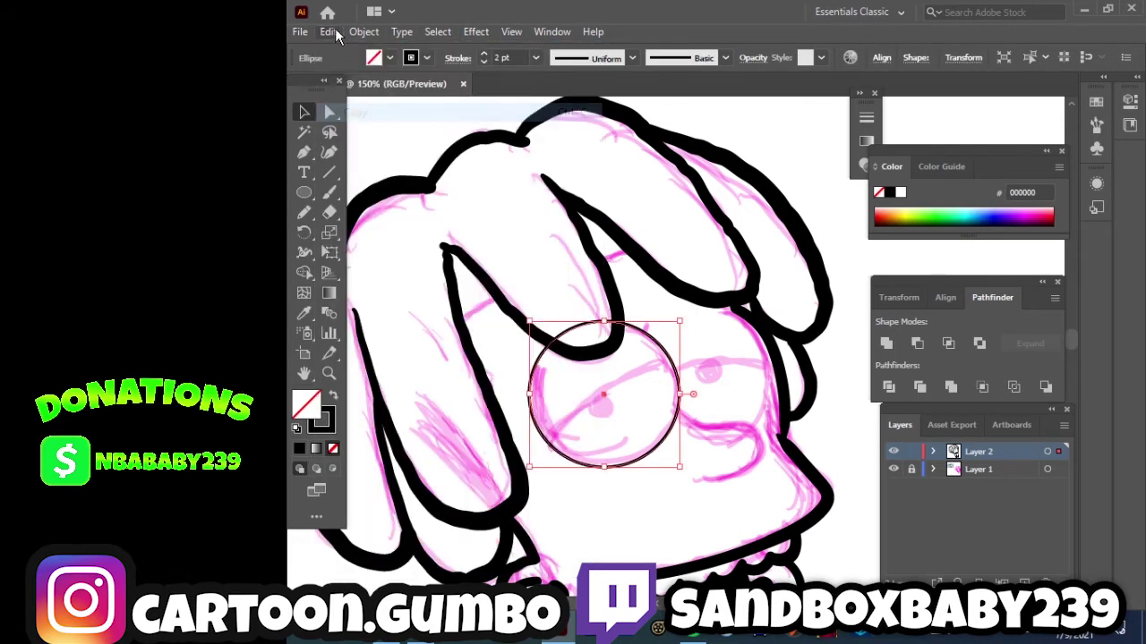
left_click(334, 27)
left_click(385, 131)
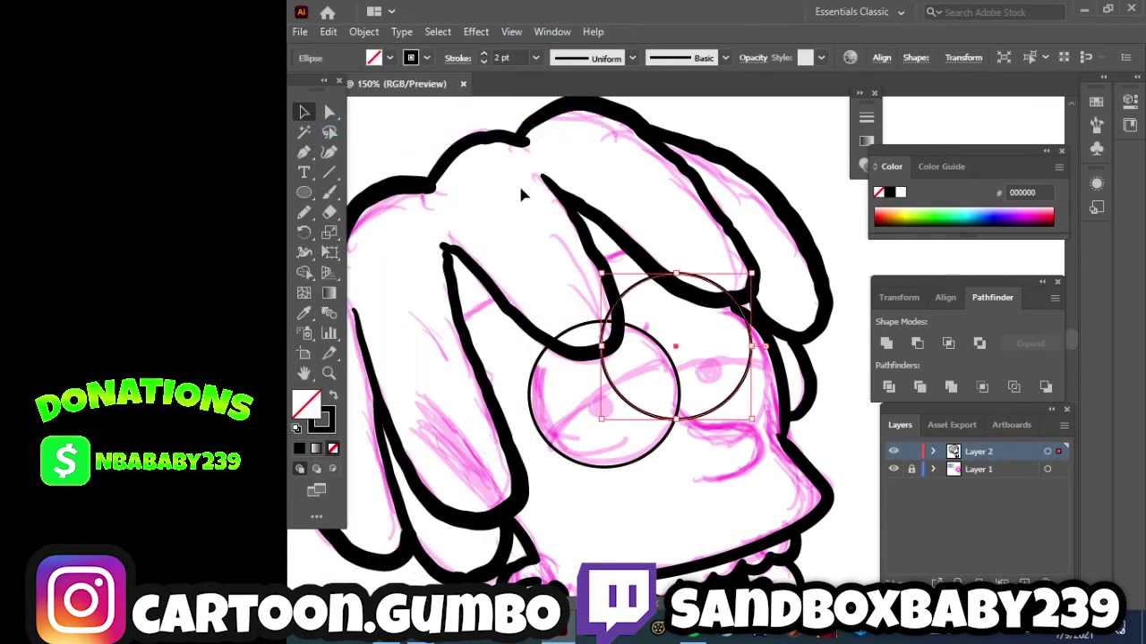
Select the newly pasted right-hand circle.
left_click(641, 292)
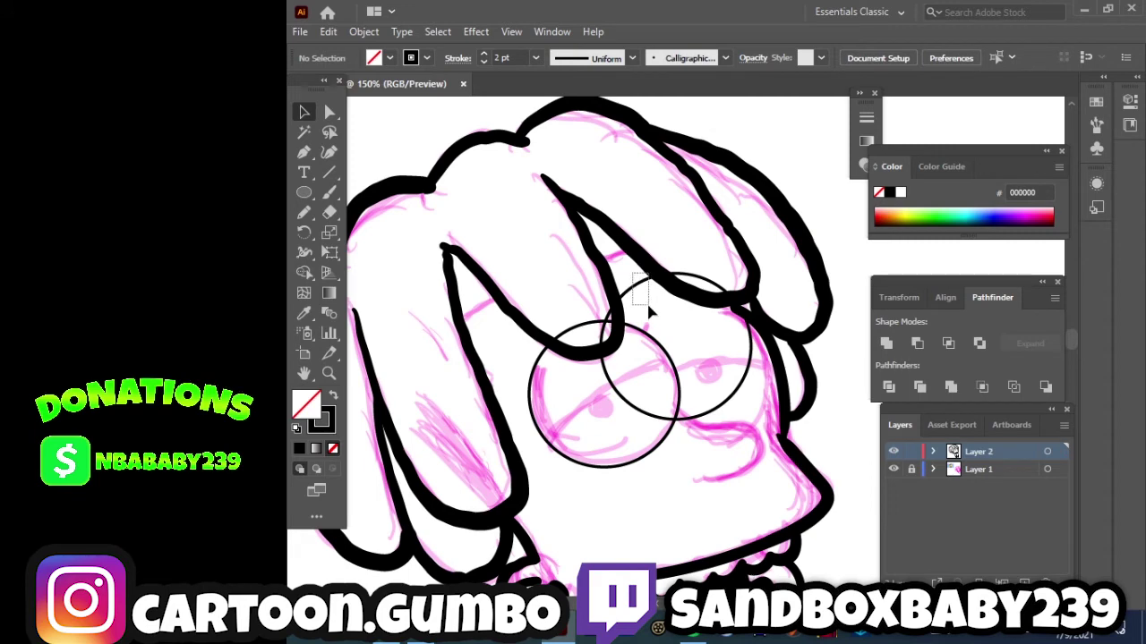
left_click(635, 287)
left_click_drag(632, 284, 663, 292)
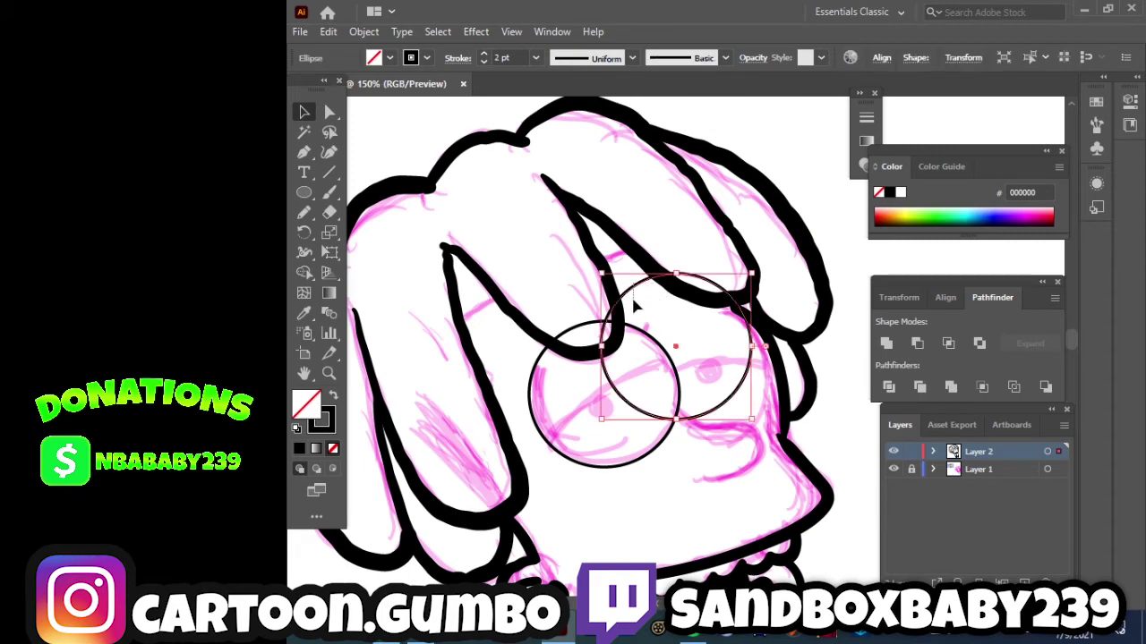
left_click(634, 306)
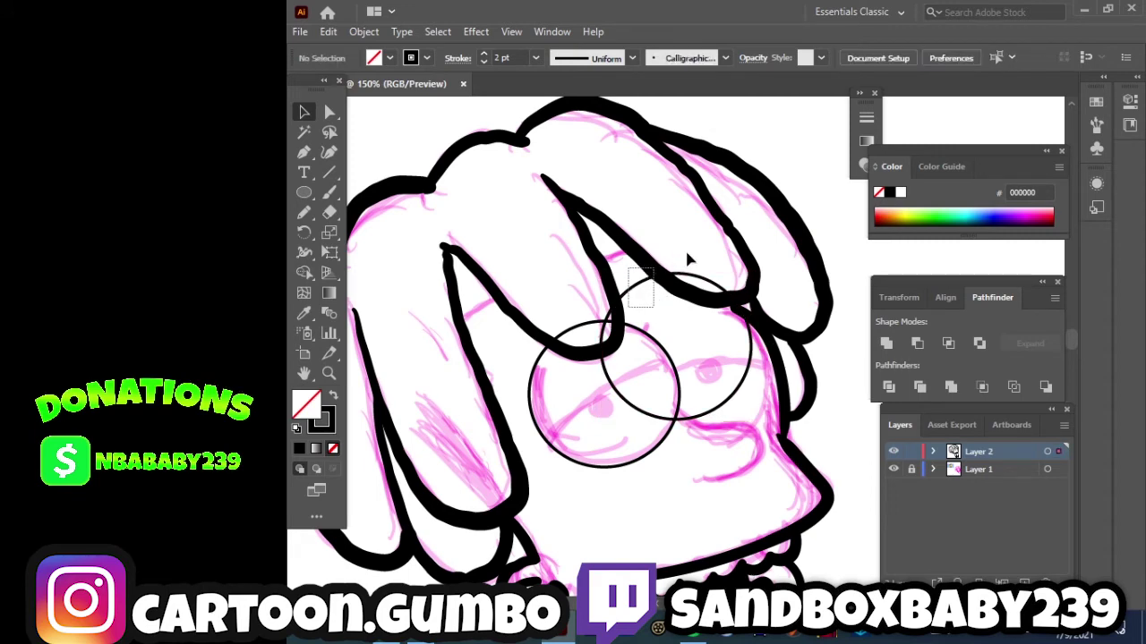
left_click(637, 283)
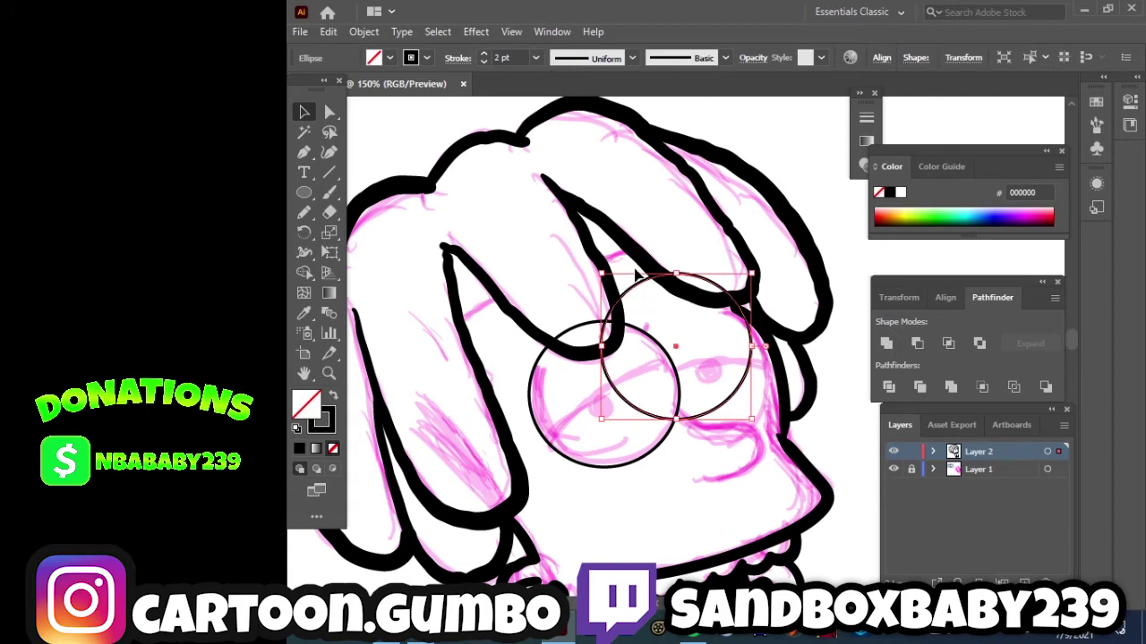
mouse_move(669, 330)
left_mouse_down()
mouse_move(646, 300)
mouse_move(670, 301)
left_mouse_up()
Move the right circle over the right eye, enlarge it slightly, and select both circles.
left_click(658, 235)
left_click(643, 217)
left_click(631, 280)
mouse_move(736, 403)
left_mouse_down()
mouse_move(776, 413)
mouse_move(760, 425)
left_mouse_up()
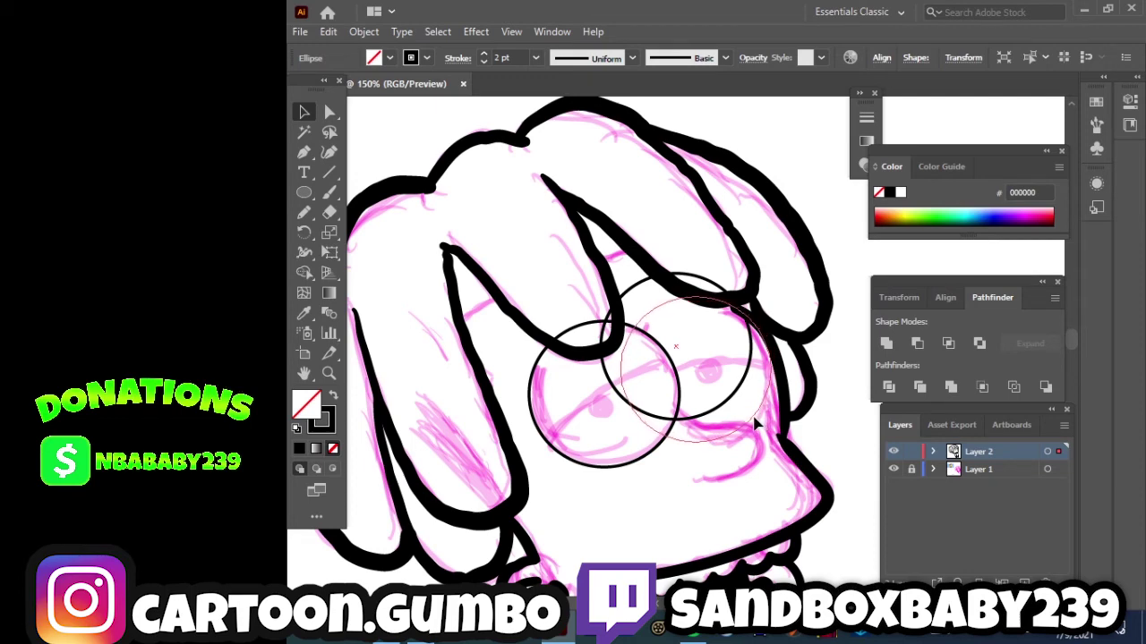
left_click_drag(759, 424, 760, 427)
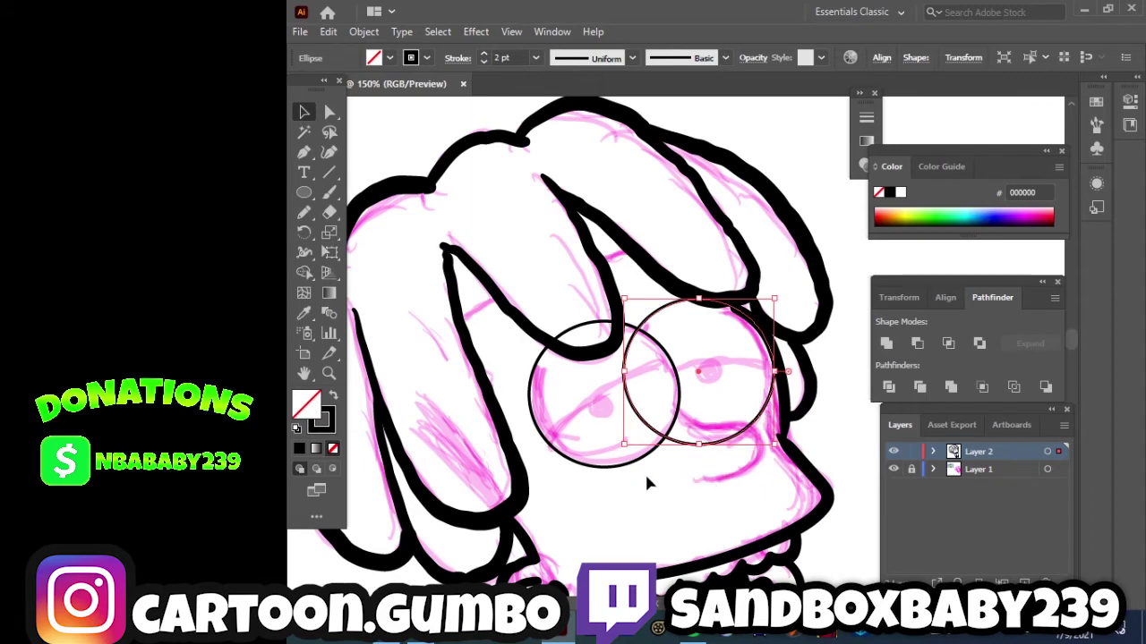
left_click(676, 428, "shift")
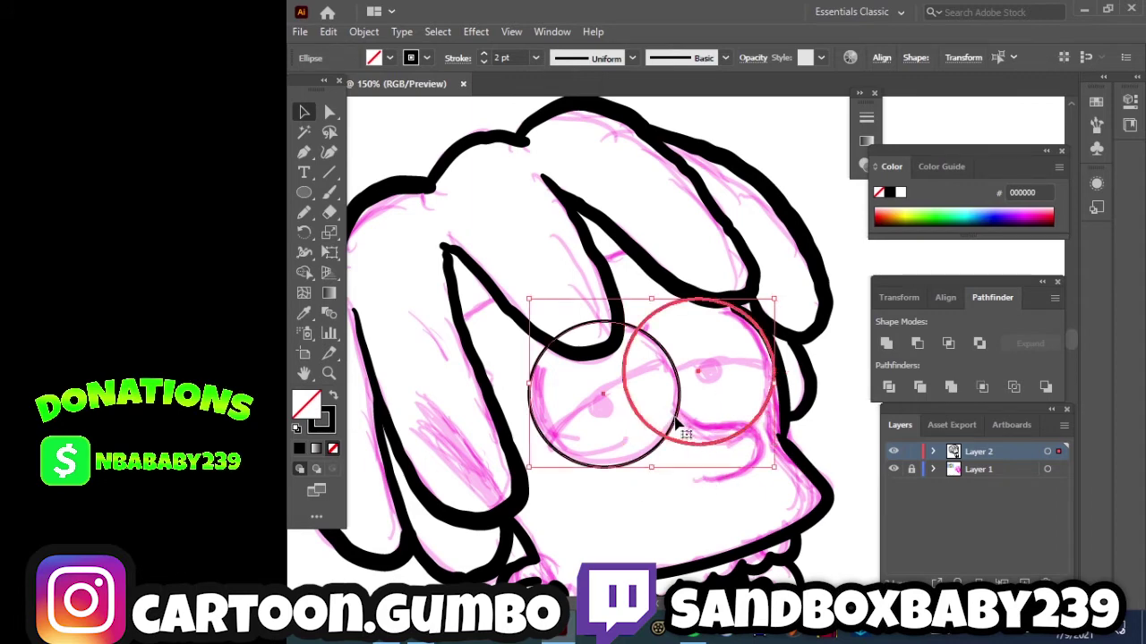
Expand both eye circles with Fill and Stroke checked.
left_click(329, 32)
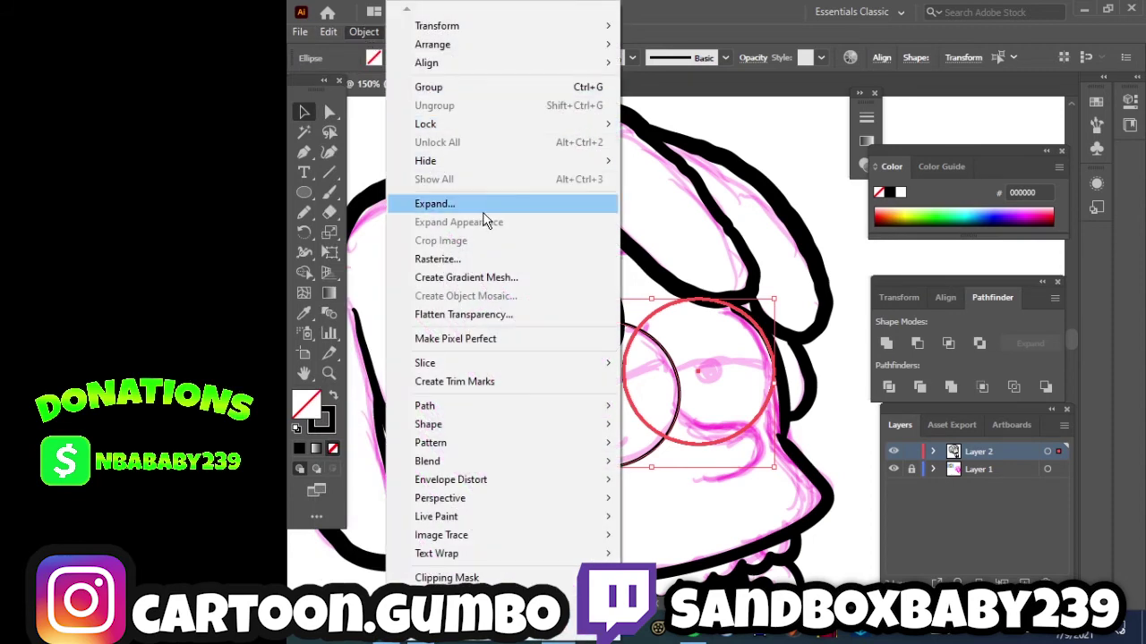
left_click(486, 205)
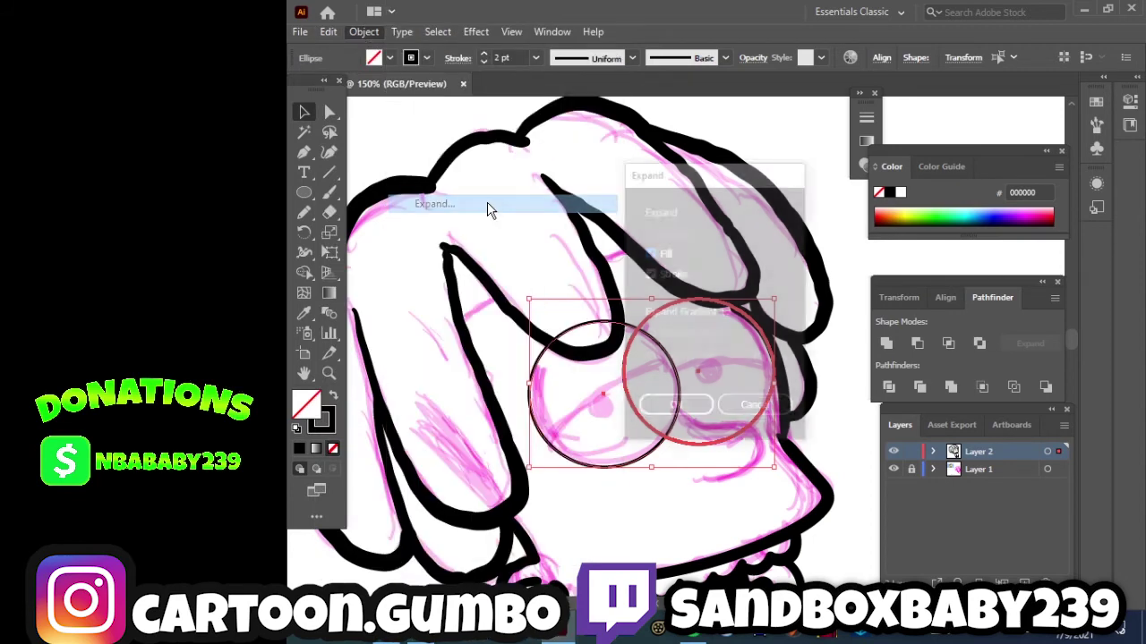
left_click(678, 412)
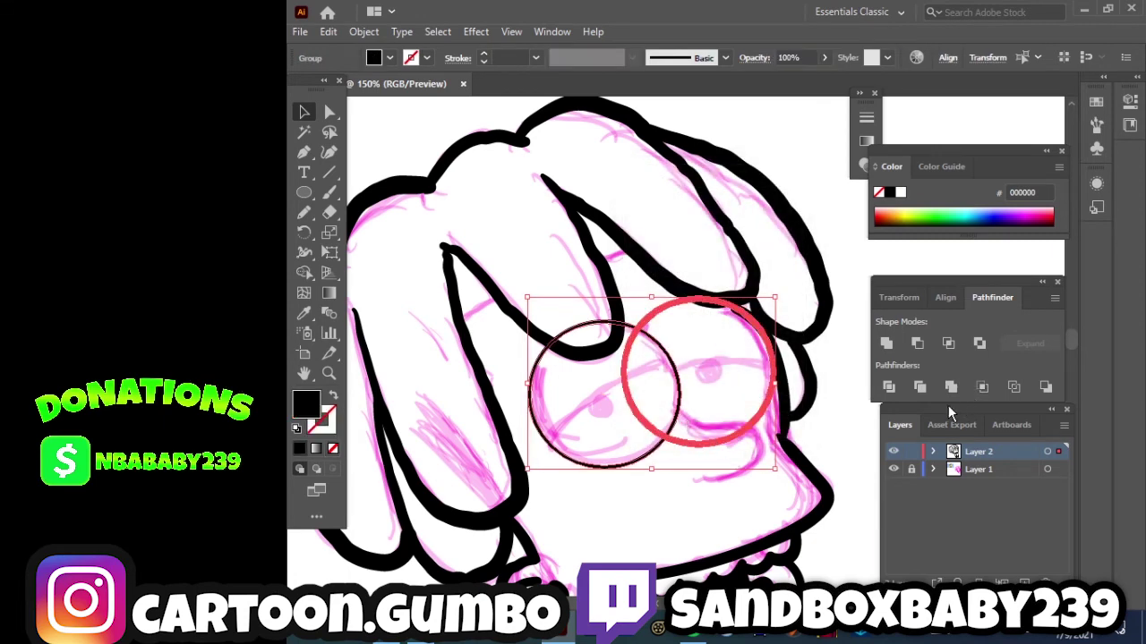
Zoom out, then select one expanded circle's path and its top anchor to inspect it.
key("ctrl+minus")
key("a")
left_click(742, 271)
left_click(730, 235)
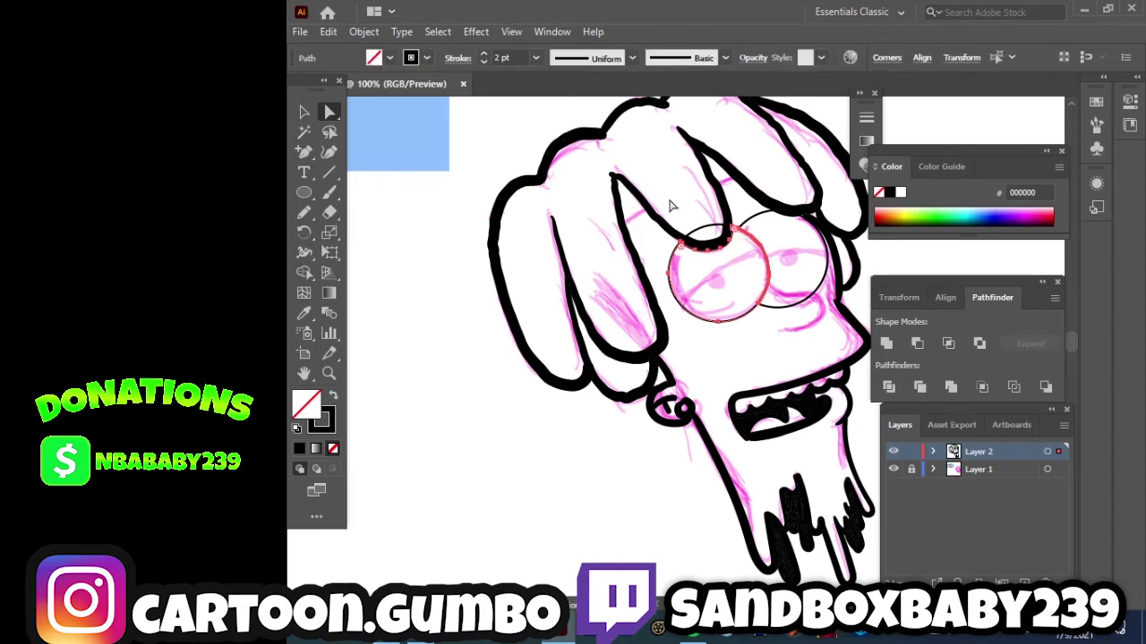
left_click(689, 202)
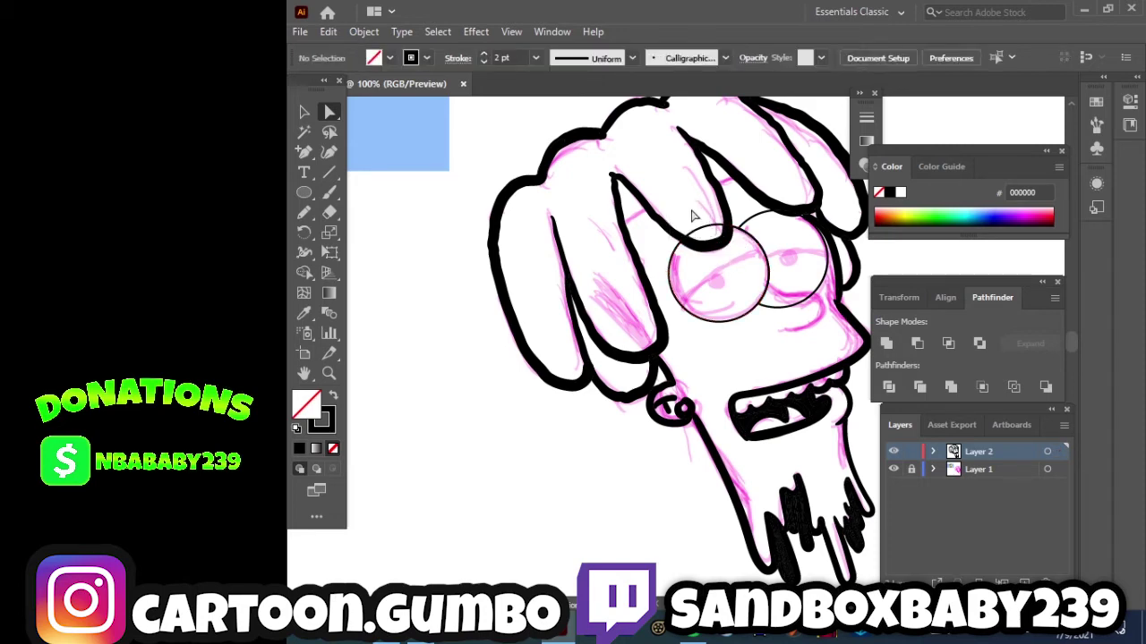
left_click(713, 238)
left_click(713, 238)
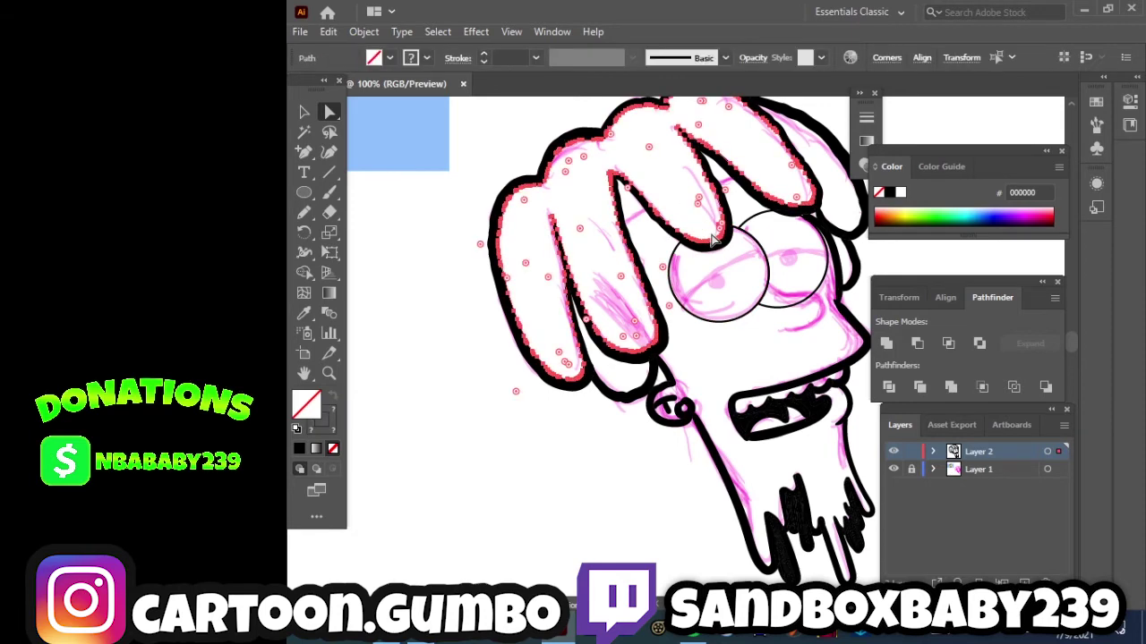
left_click(726, 299)
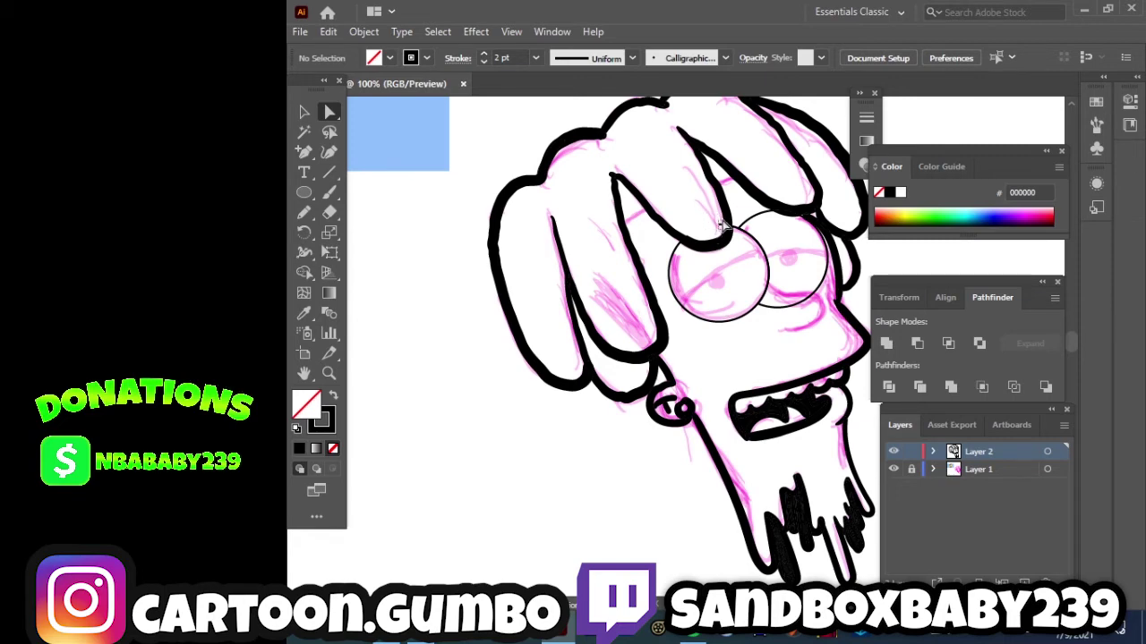
key("ctrl+a")
key("ctrl+equal")
key("ctrl+equal")
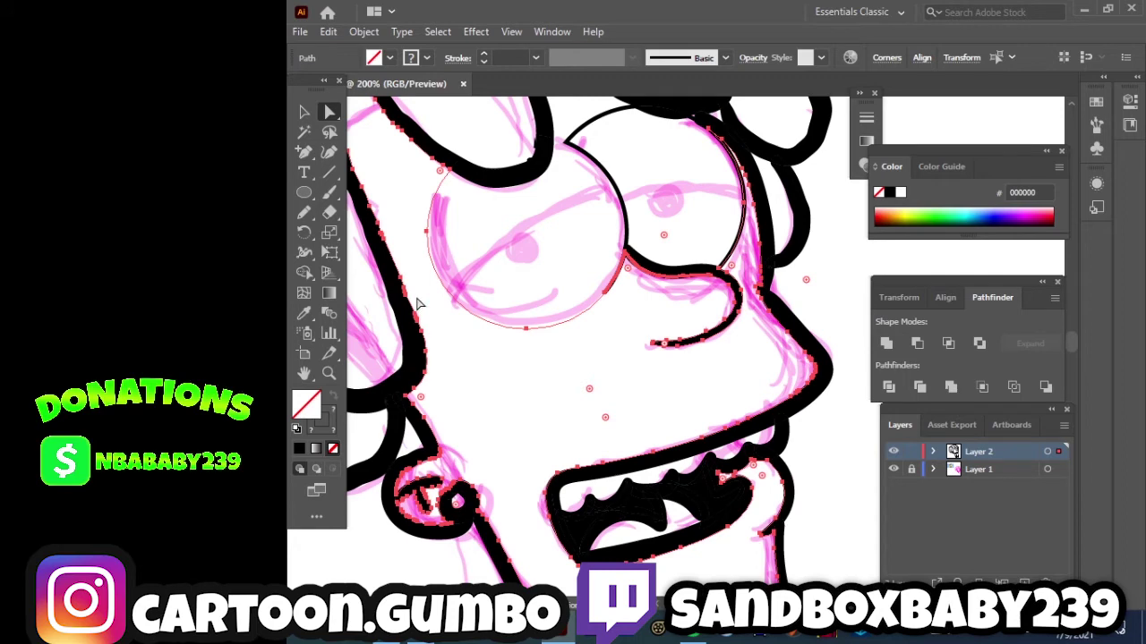
key("ctrl+minus")
key("ctrl+minus")
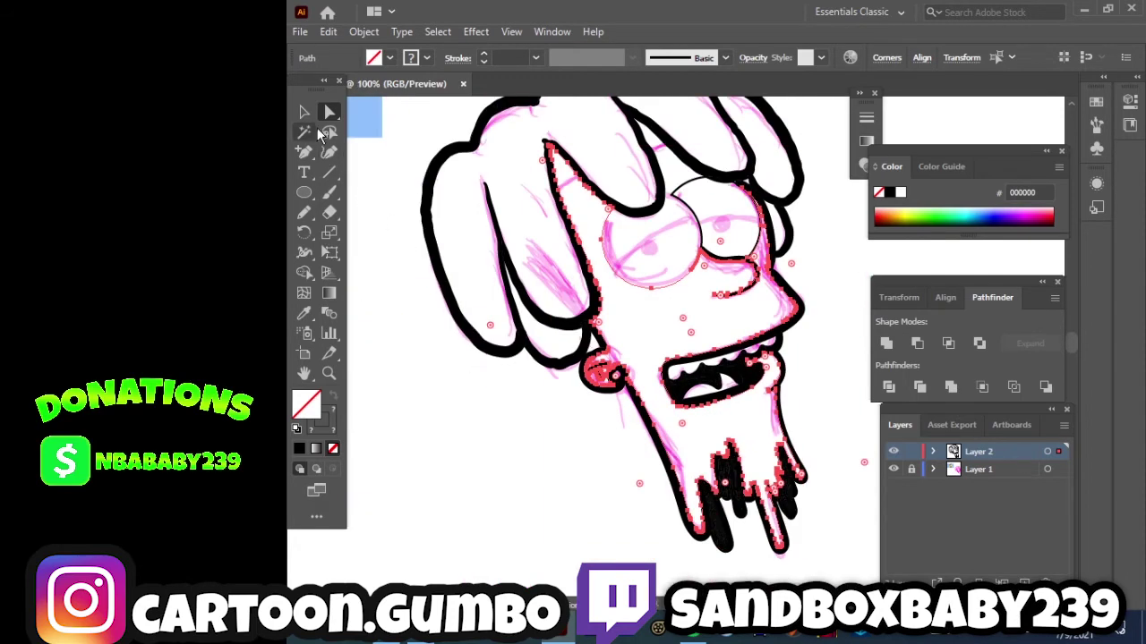
left_click(305, 112)
left_click(358, 184)
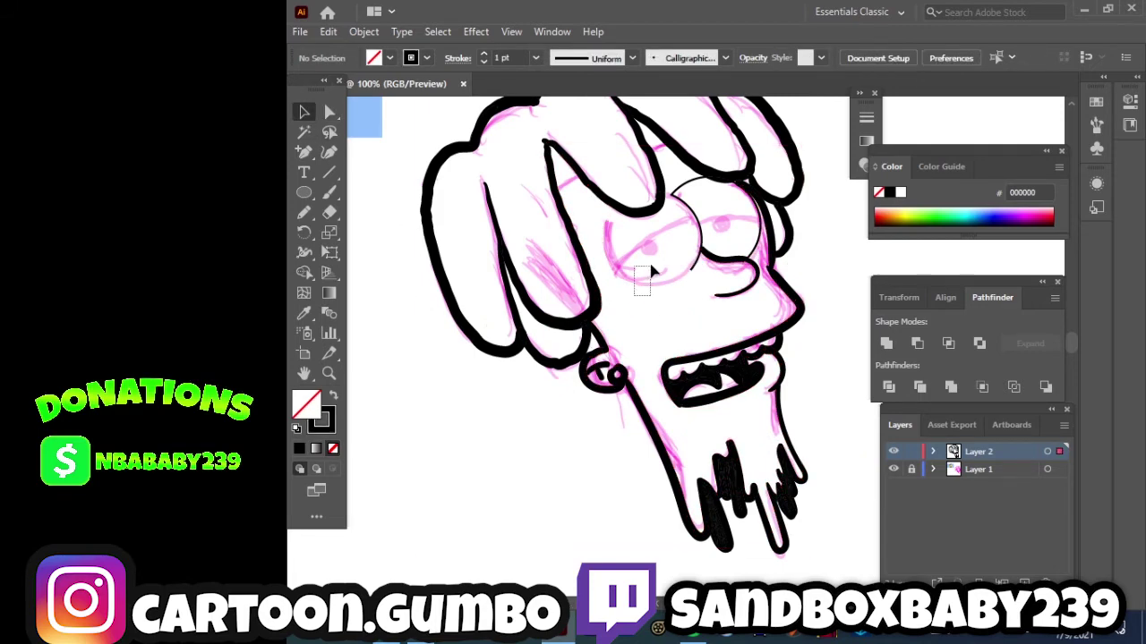
Give the inked artwork a black 000000 stroke, undoing an accidental black fill first.
left_click_drag(650, 267, 654, 261)
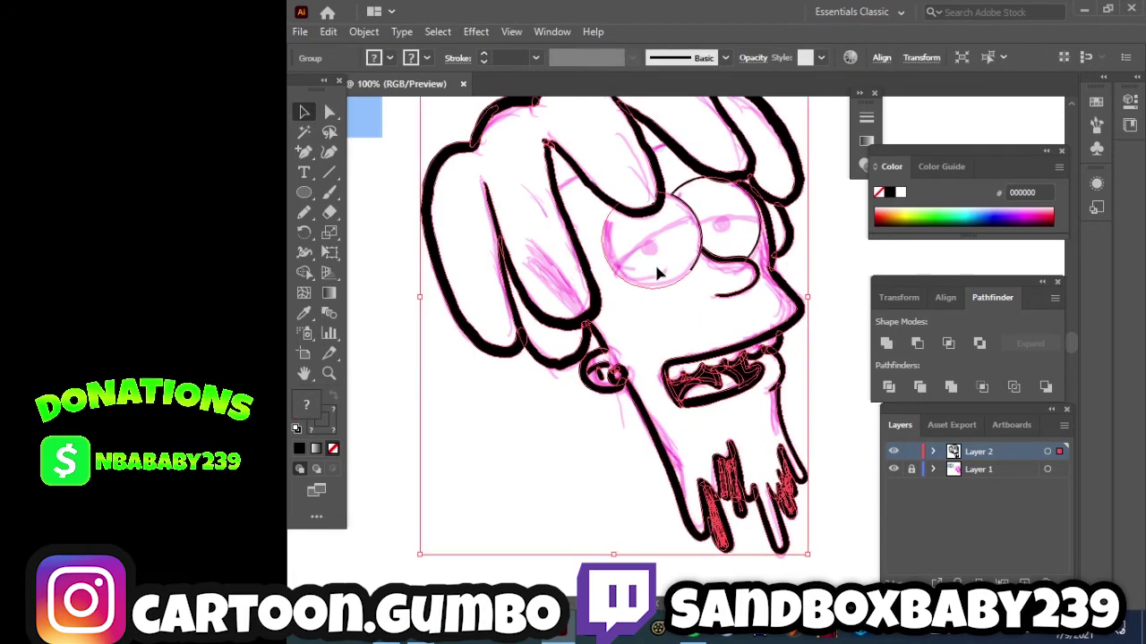
left_click(301, 444)
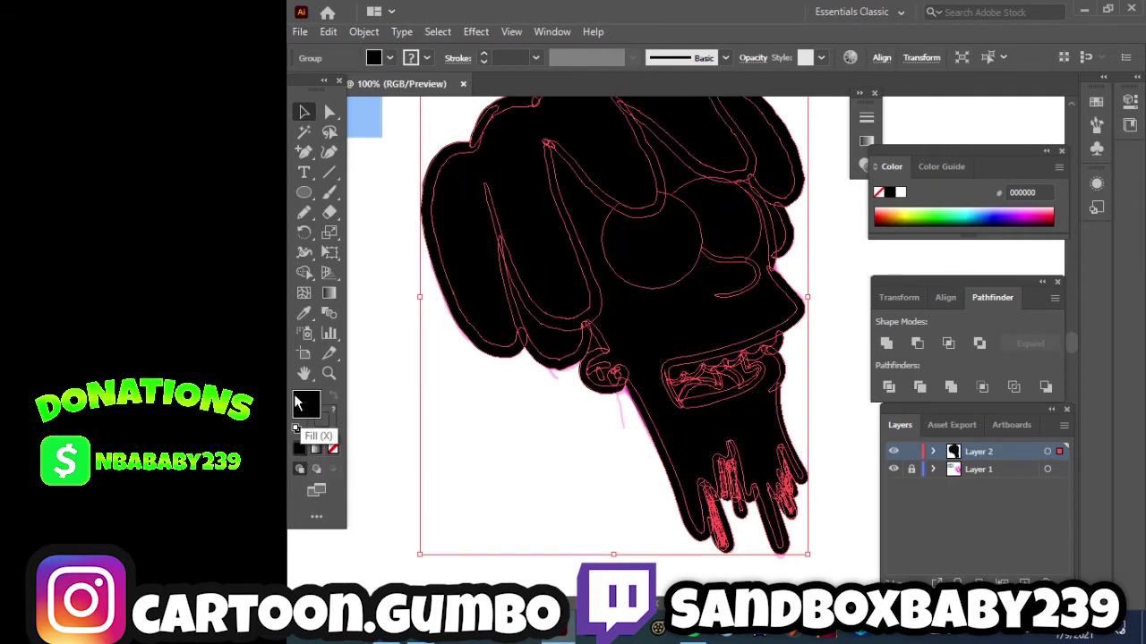
key("ctrl+z")
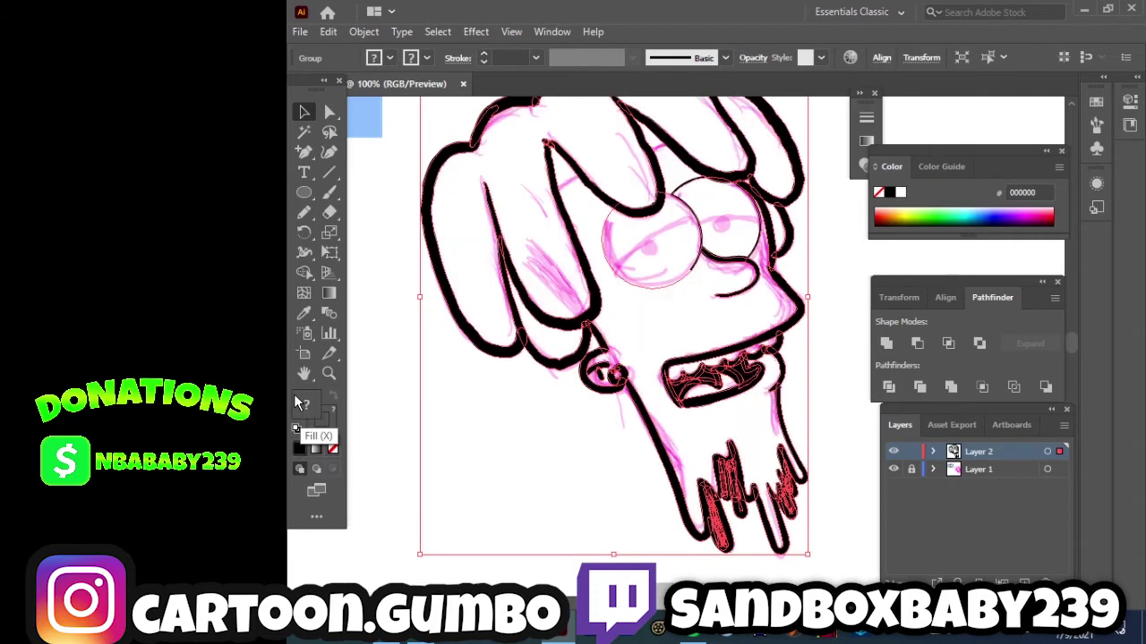
left_click(333, 420)
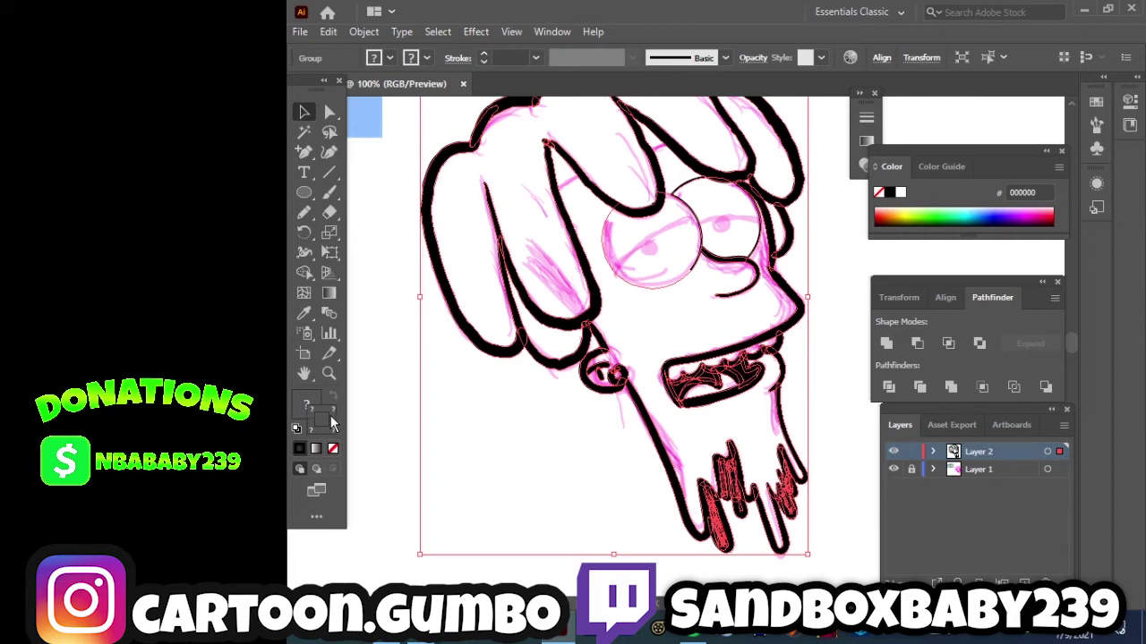
double_click(333, 420)
type("000000")
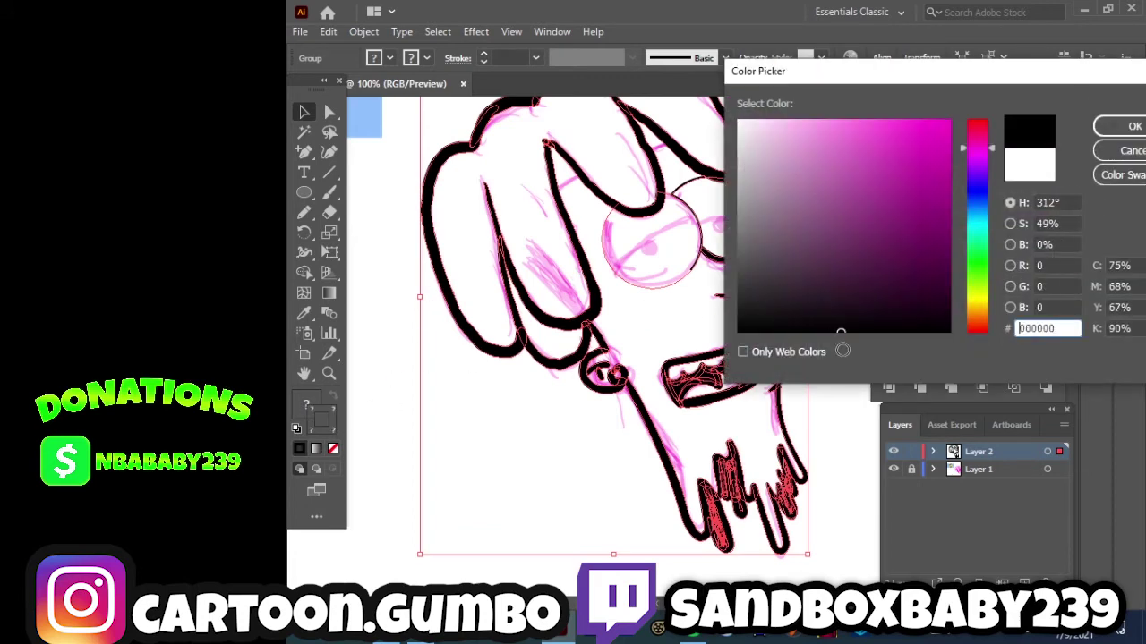
key("Return")
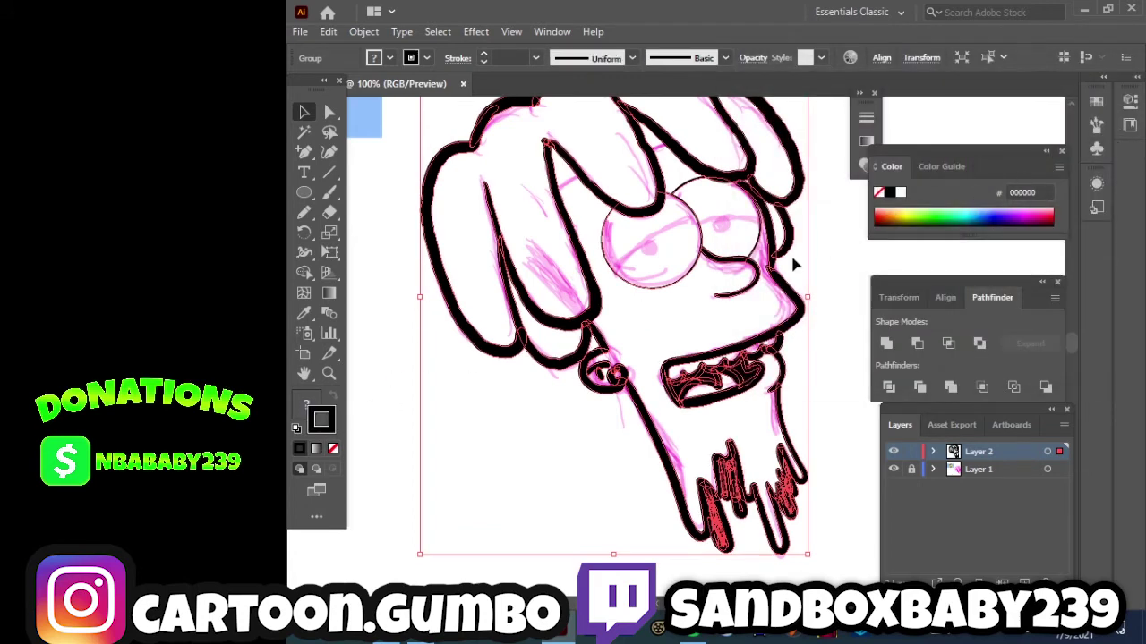
left_click(390, 381)
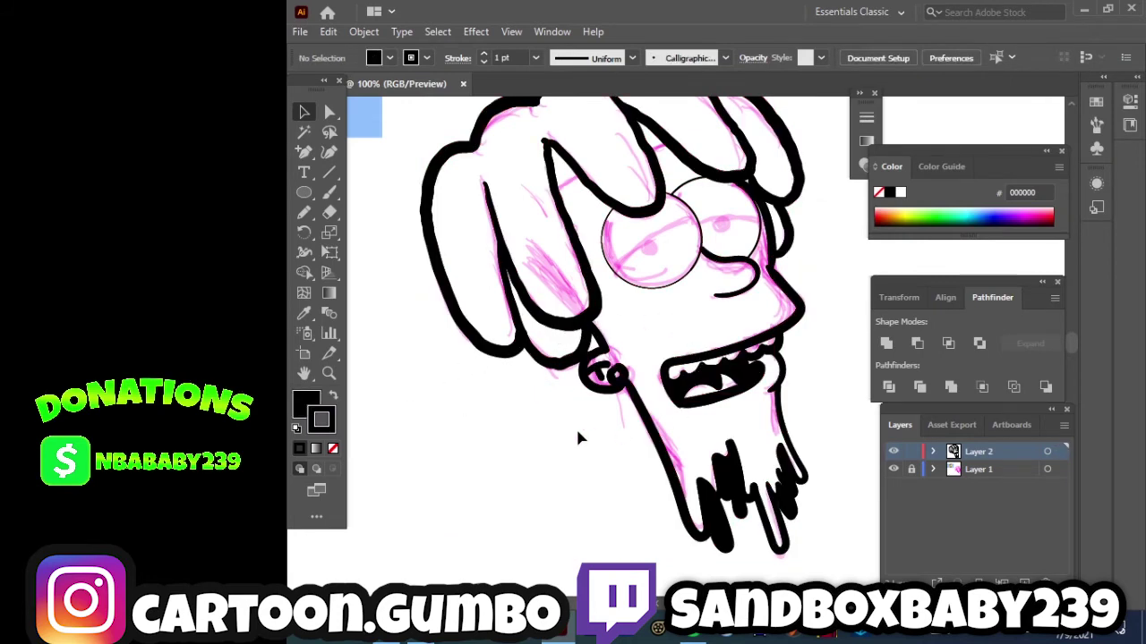
left_click(894, 470)
left_click(894, 470)
Set the stroke weight of all inked artwork to 1 pt.
left_click_drag(394, 151, 598, 398)
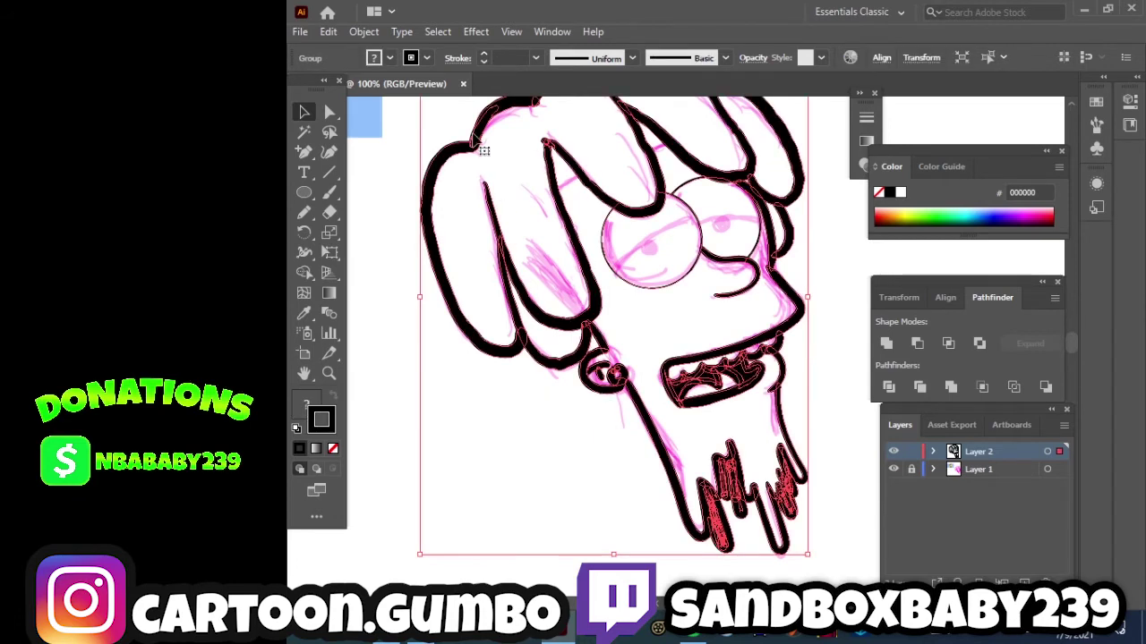
left_click(535, 57)
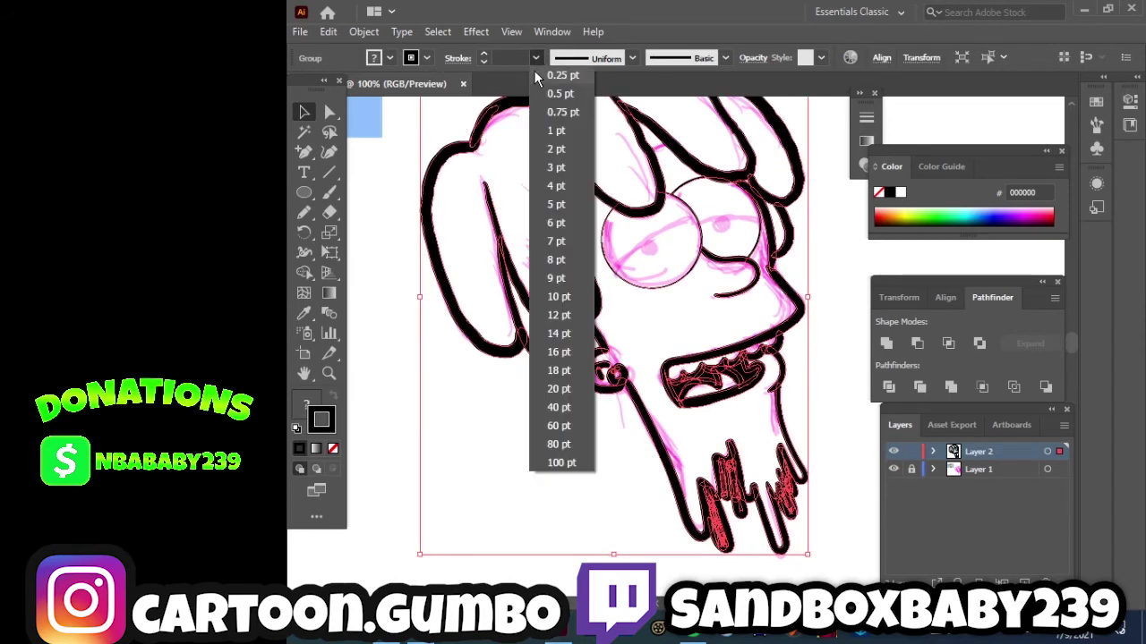
left_click(555, 132)
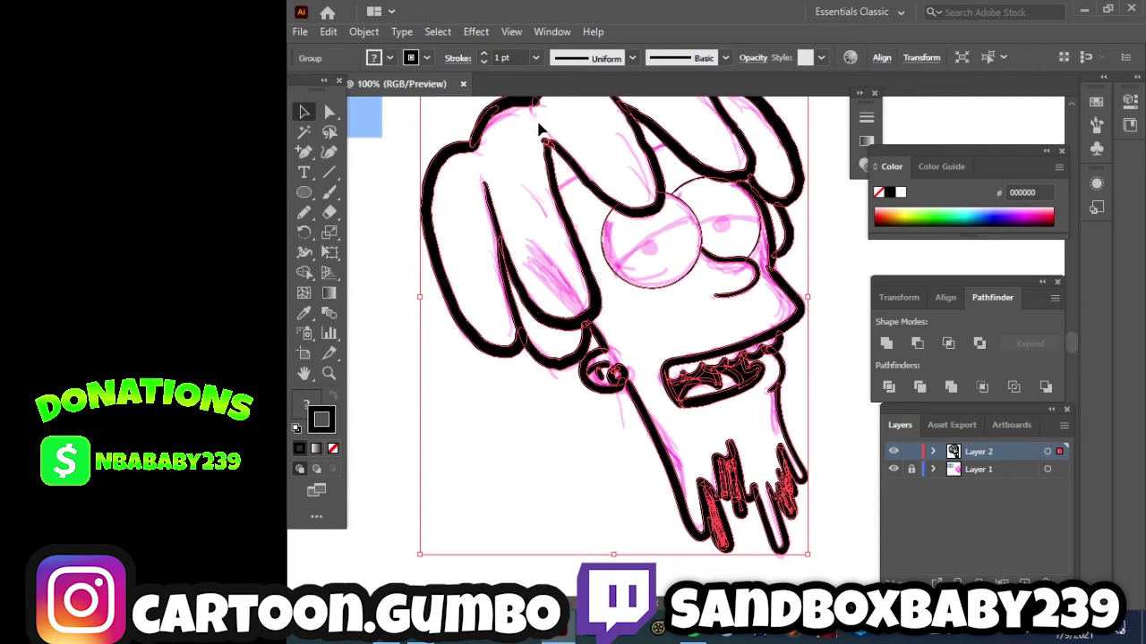
left_click(831, 265)
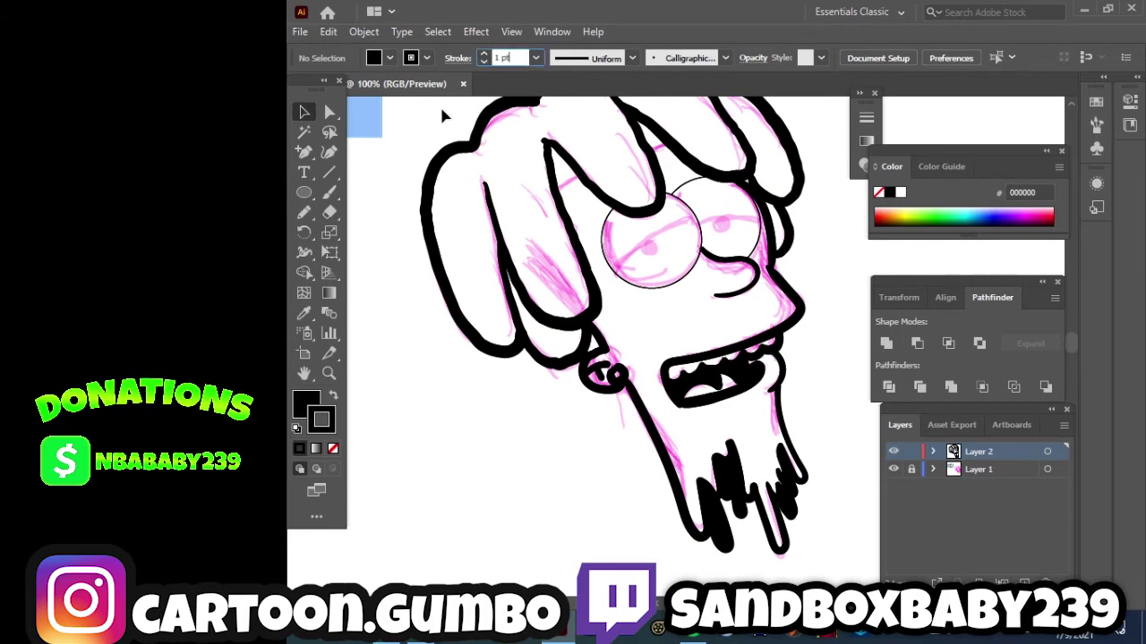
Select the inked head, try a 0.25 pt stroke, then undo back to 1 pt.
mouse_move(442, 110)
left_mouse_down()
mouse_move(443, 141)
mouse_move(431, 148)
left_mouse_up()
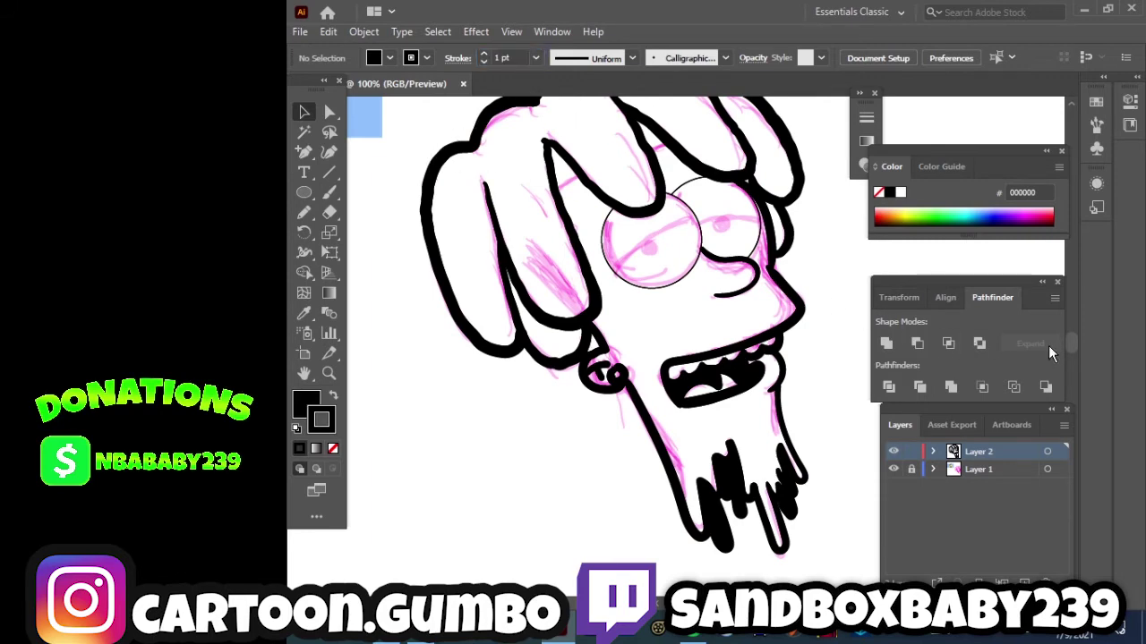
left_click_drag(1077, 348, 1075, 345)
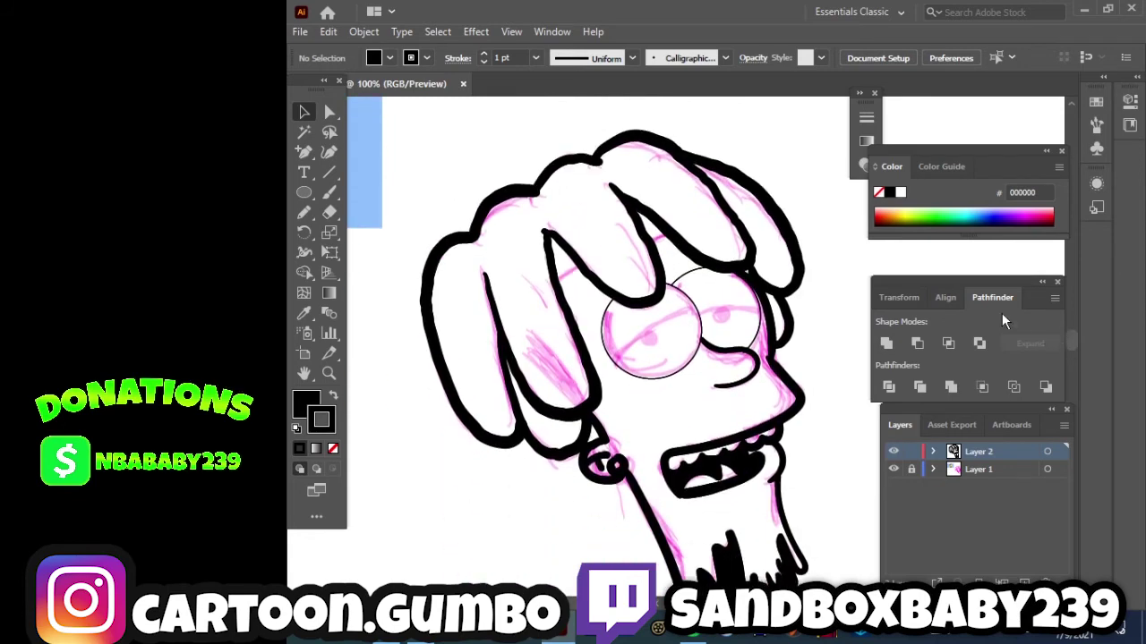
mouse_move(400, 132)
left_mouse_down()
mouse_move(848, 590)
mouse_move(844, 531)
left_mouse_up()
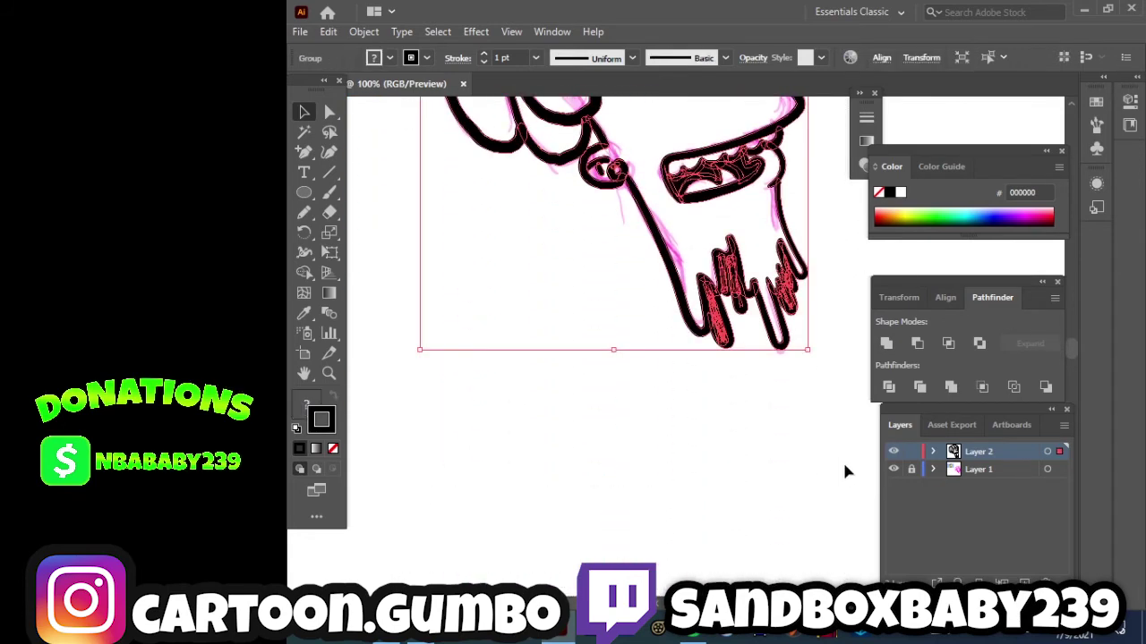
left_click_drag(1075, 354, 1074, 347)
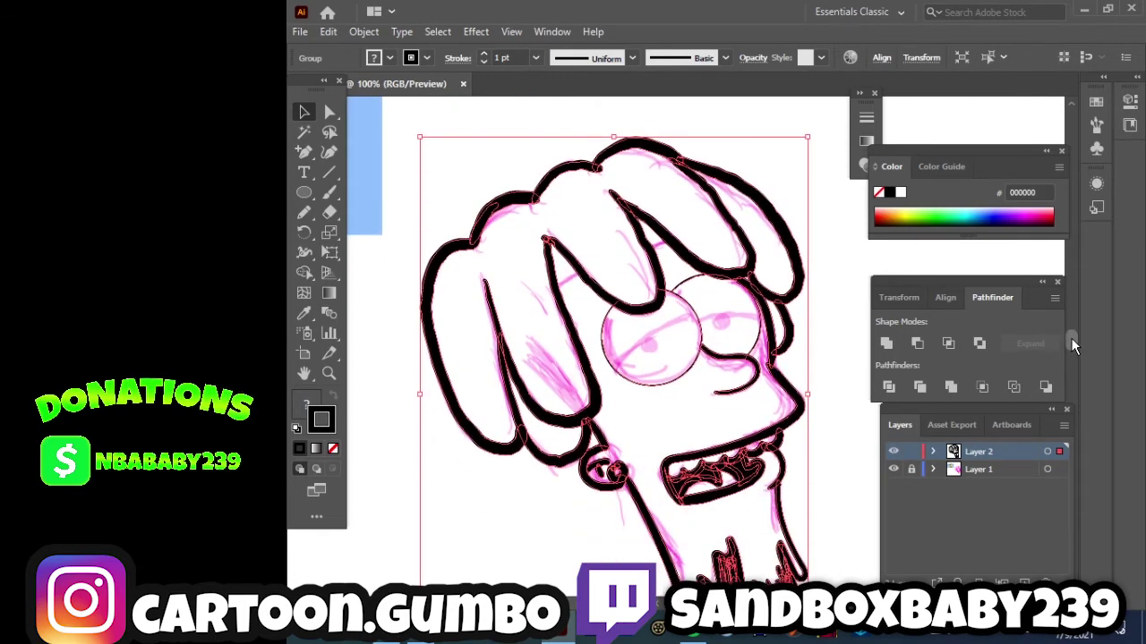
left_click(533, 58)
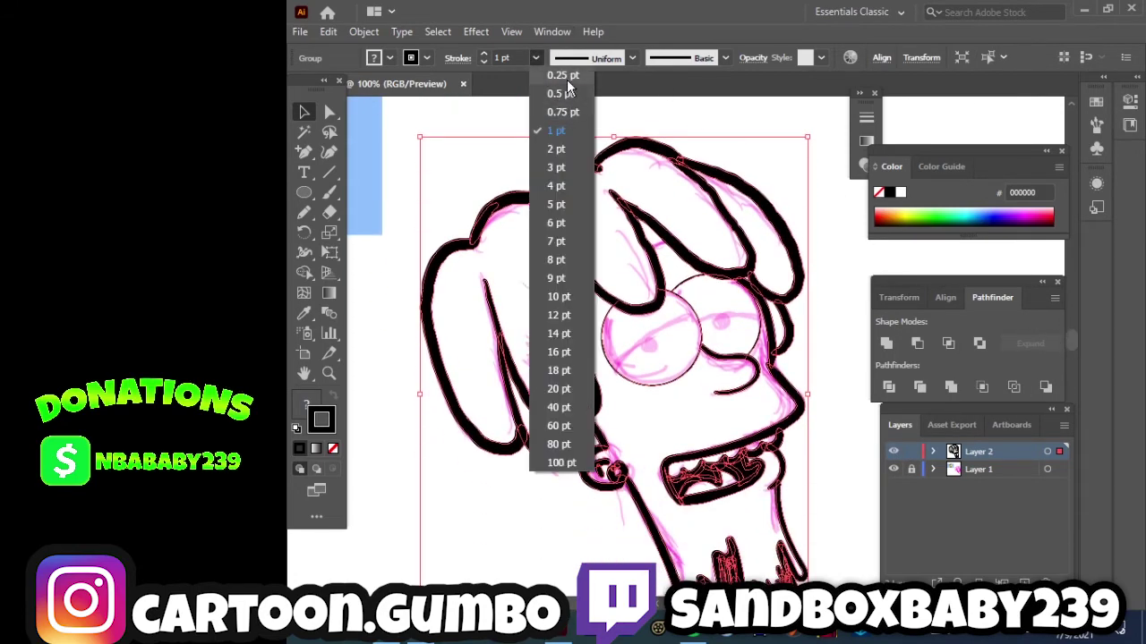
left_click(557, 75)
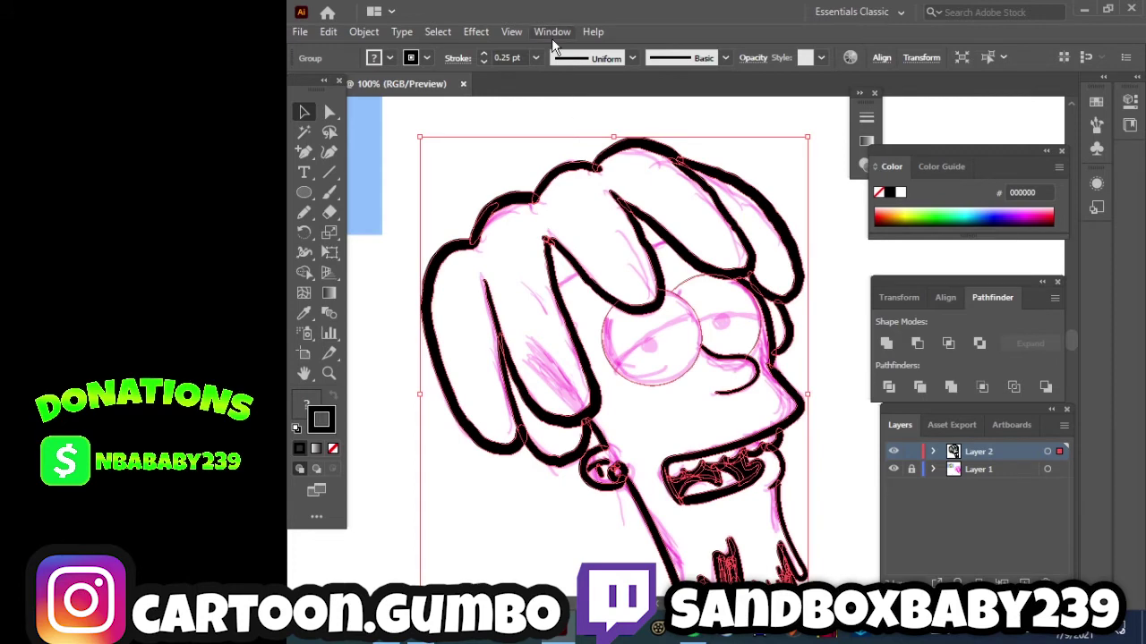
key("ctrl+z")
key("ctrl+z")
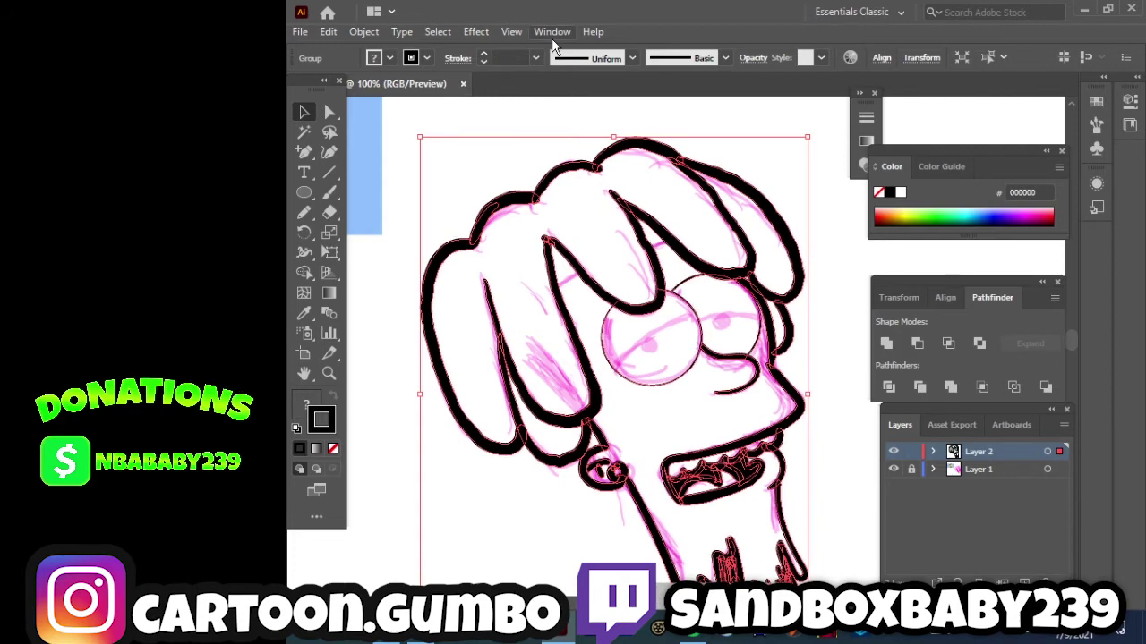
left_click(824, 315)
Toggle the sketch layer's visibility and set the fill colour to None.
left_click(893, 470)
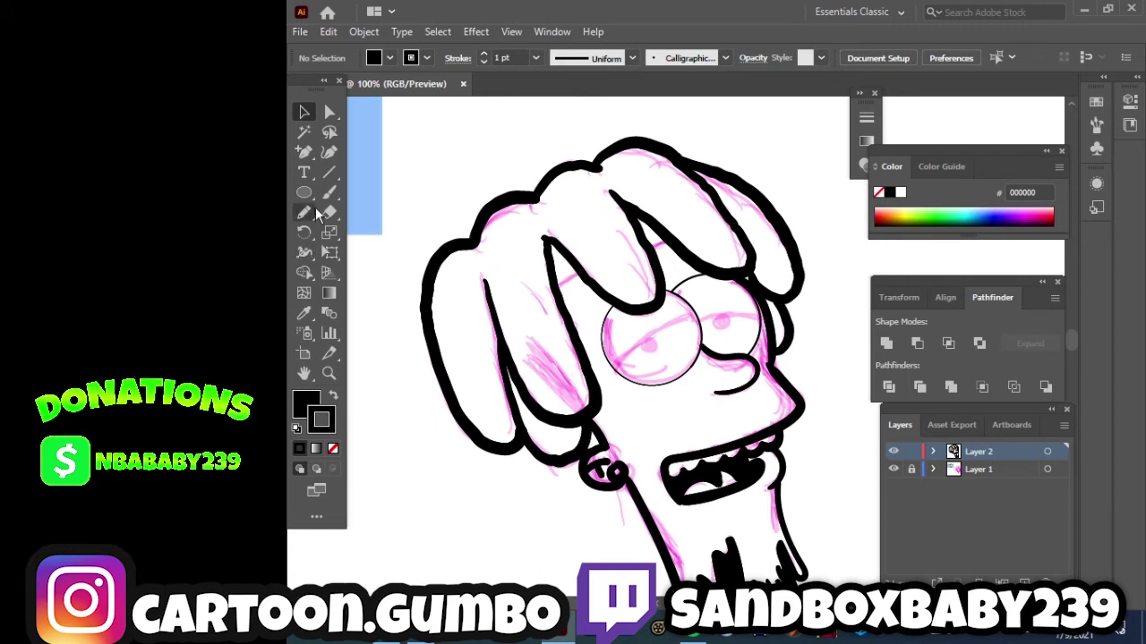
left_click(304, 399)
left_click(332, 449)
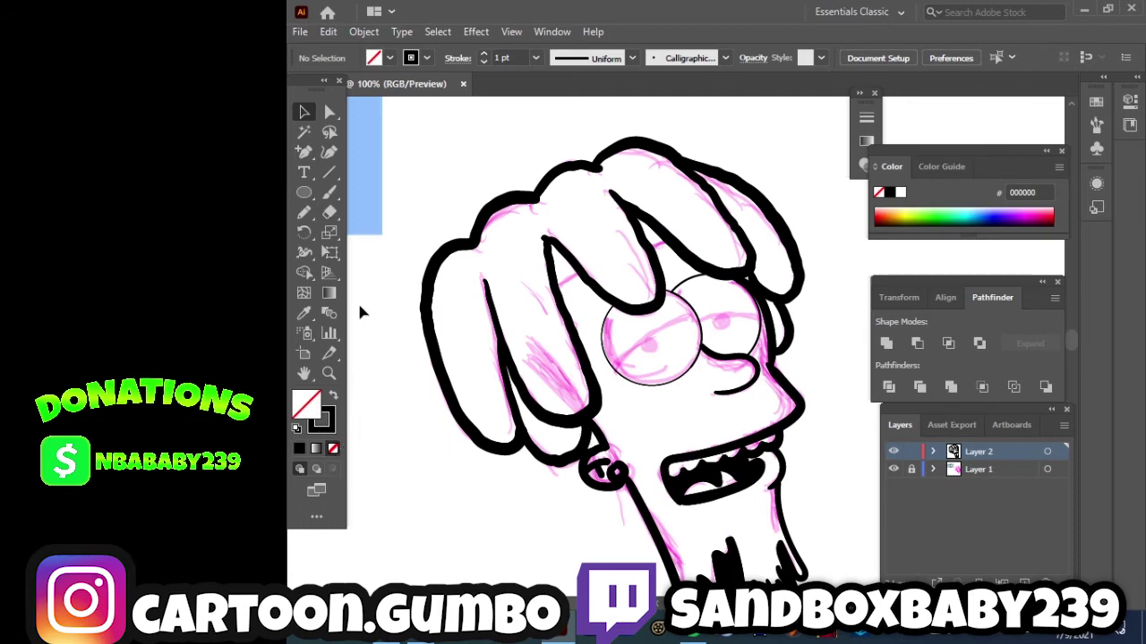
mouse_move(407, 148)
left_mouse_down()
mouse_move(861, 553)
mouse_move(882, 529)
left_mouse_up()
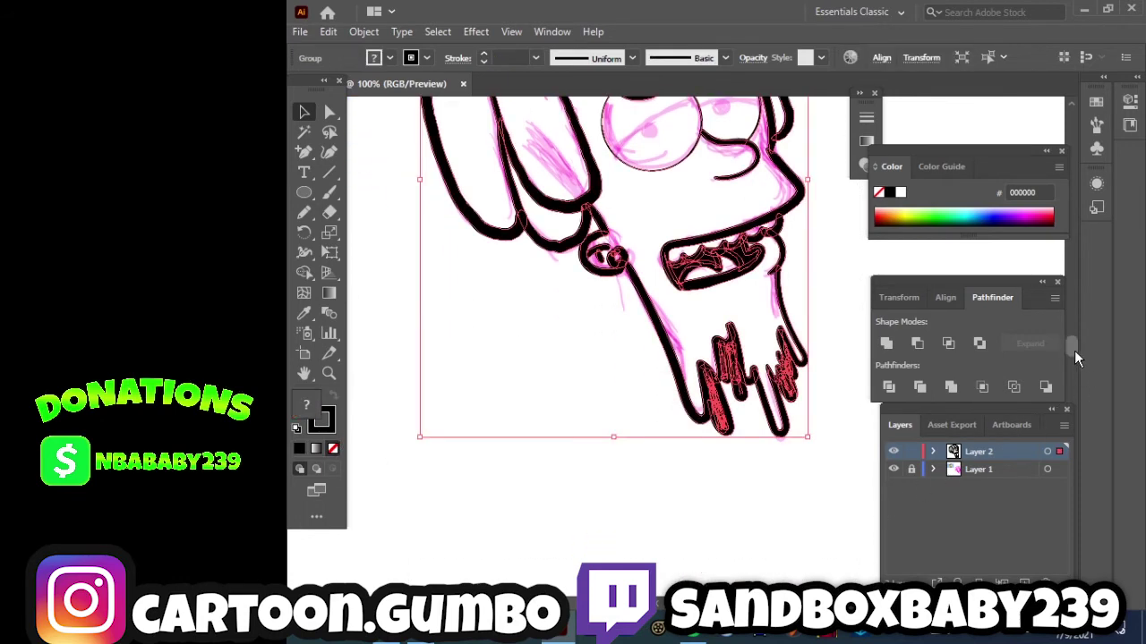
left_click(850, 260)
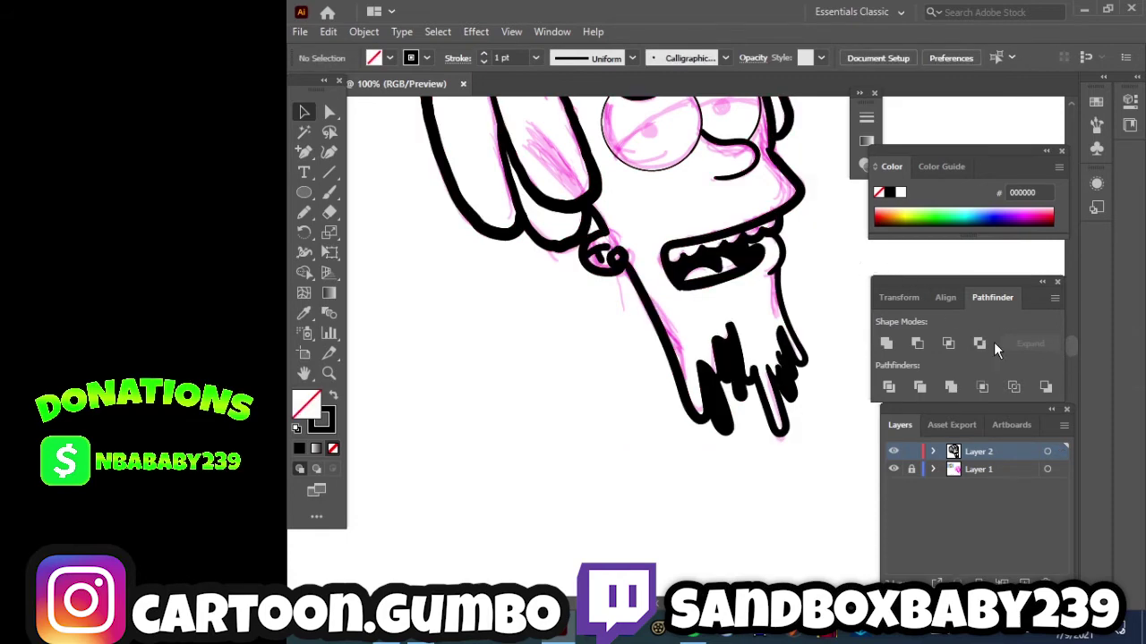
scroll(1076, 343, "up", 5)
scroll(1076, 342, "down", 1)
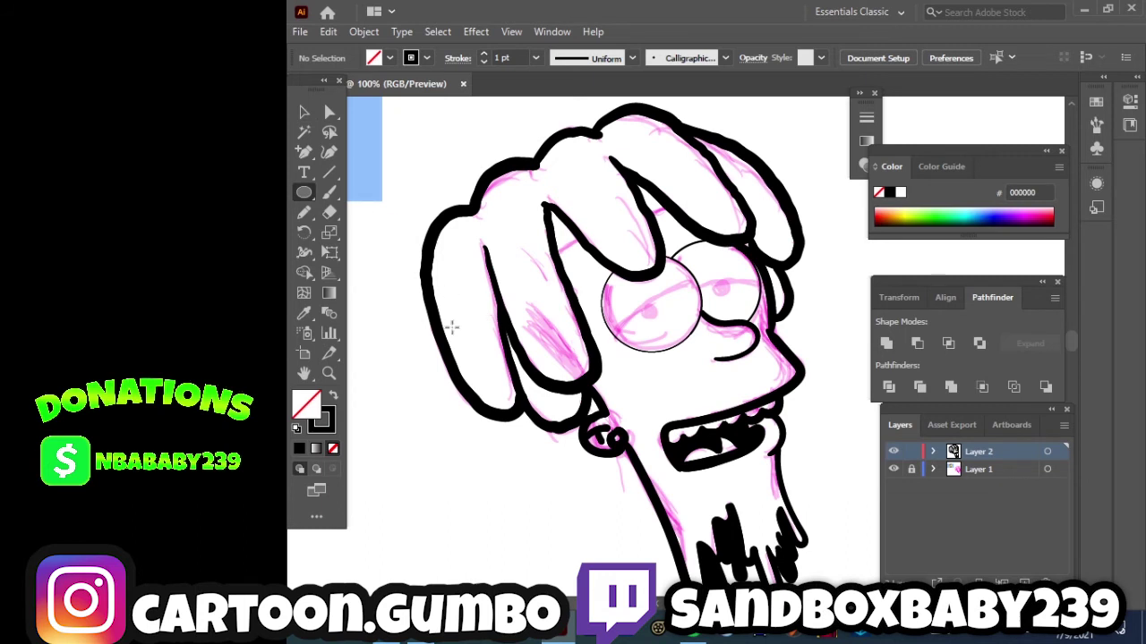
Switch to a black fill with no stroke, draw a trial pupil, and delete the stray path.
left_click(332, 396)
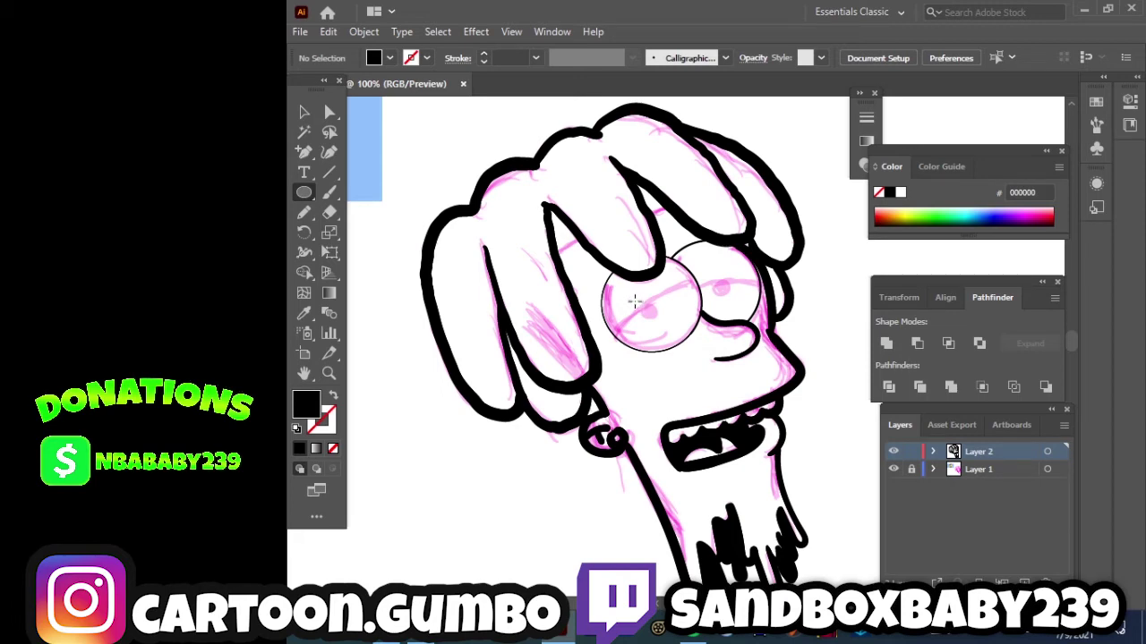
left_click_drag(639, 307, 659, 318)
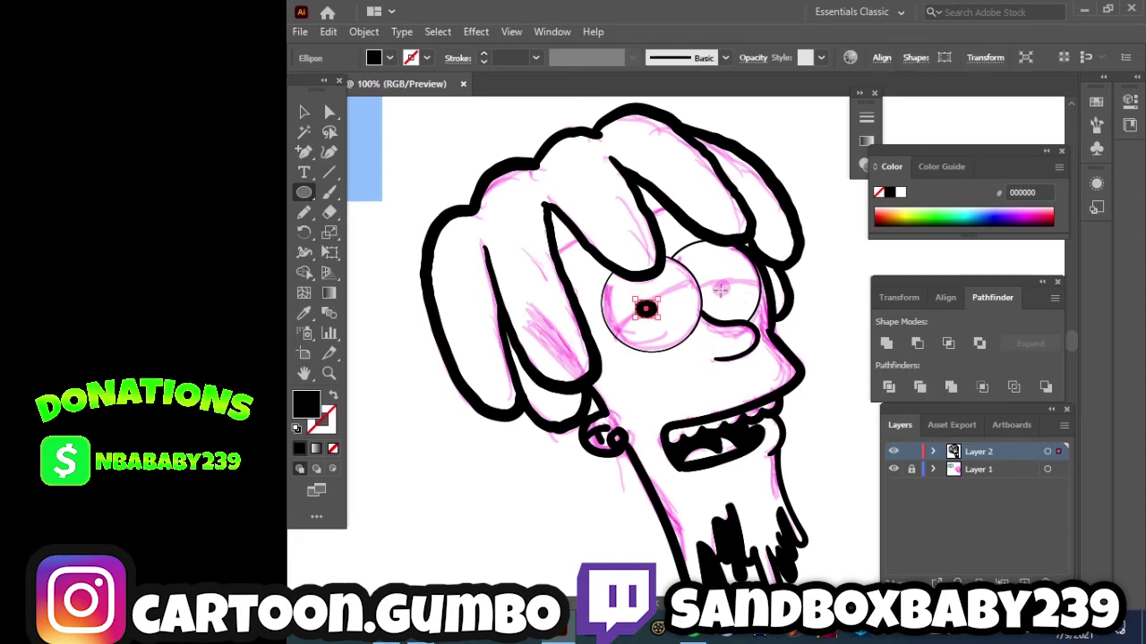
left_click(328, 31)
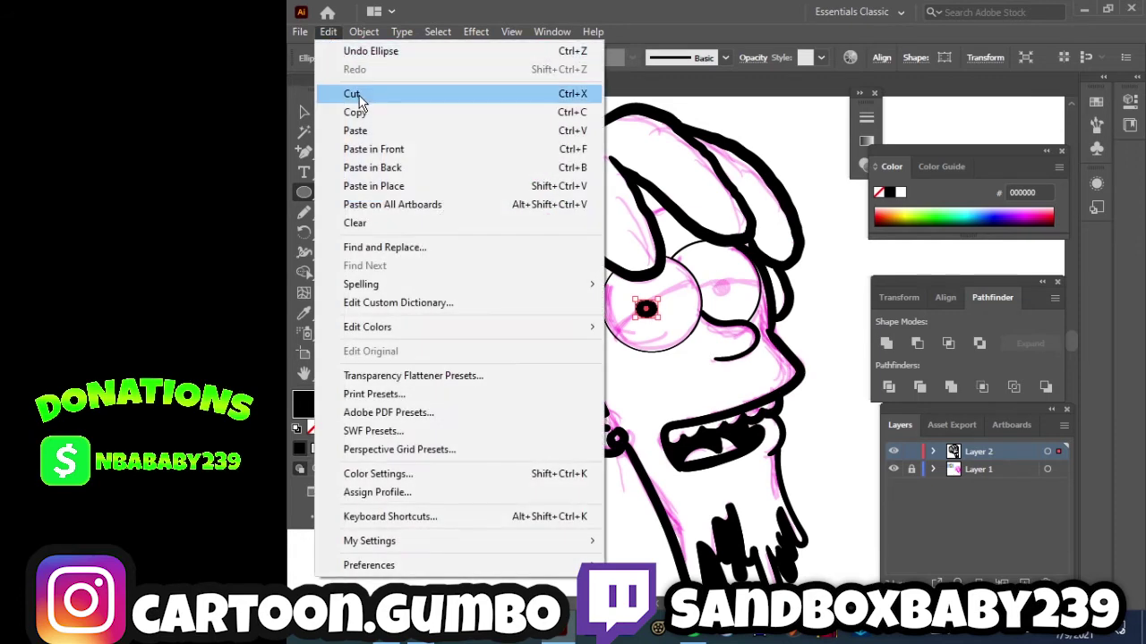
left_click(358, 95)
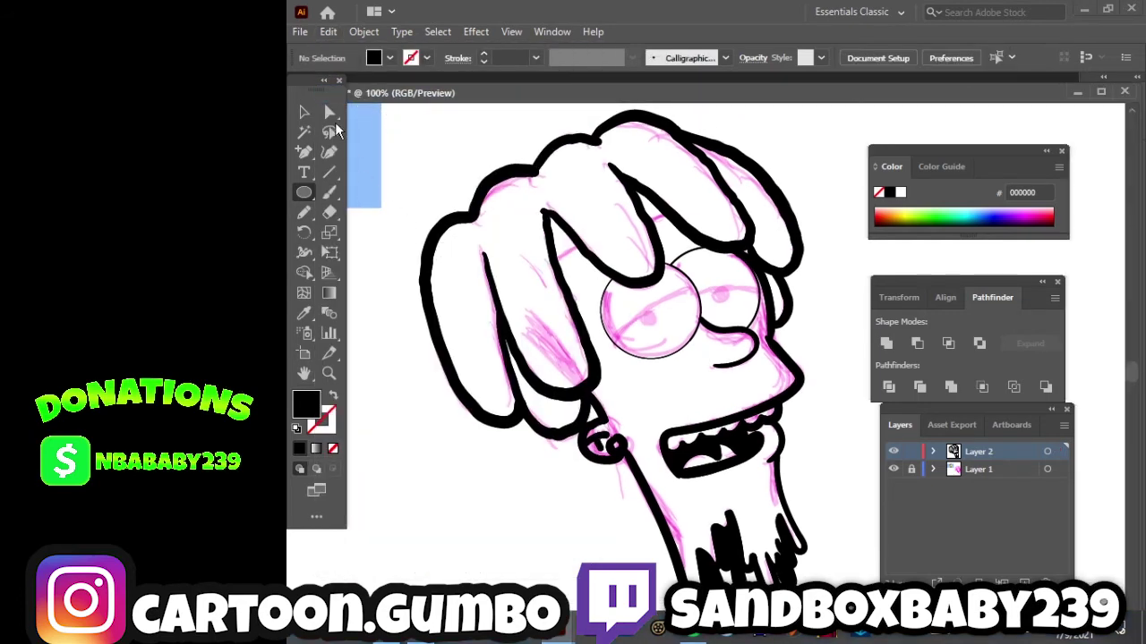
left_click(328, 33)
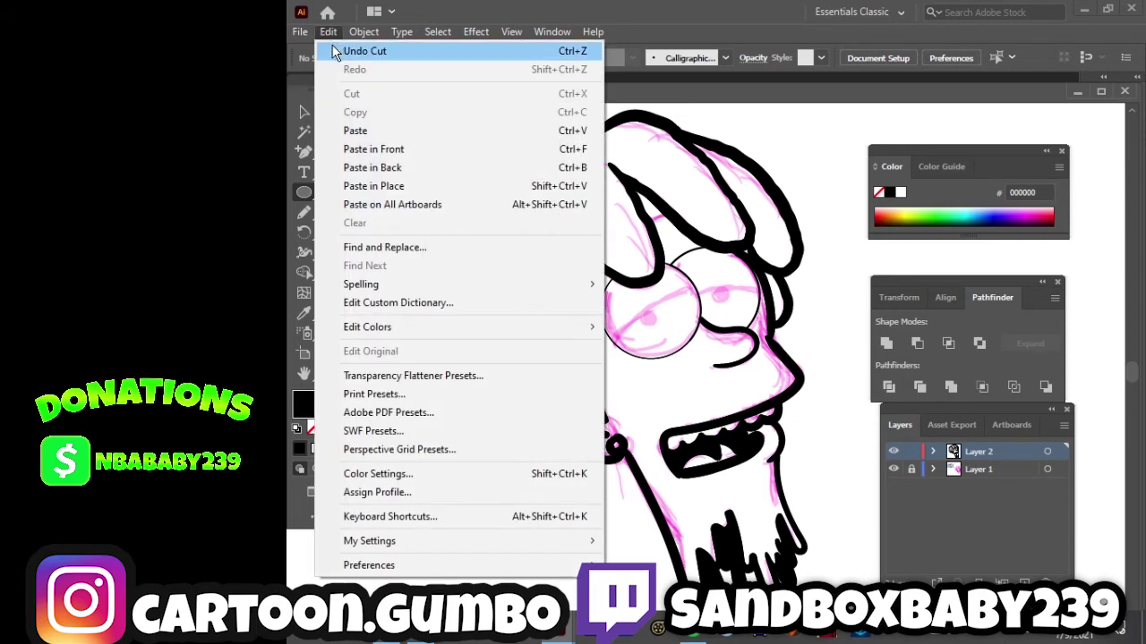
left_click(675, 415)
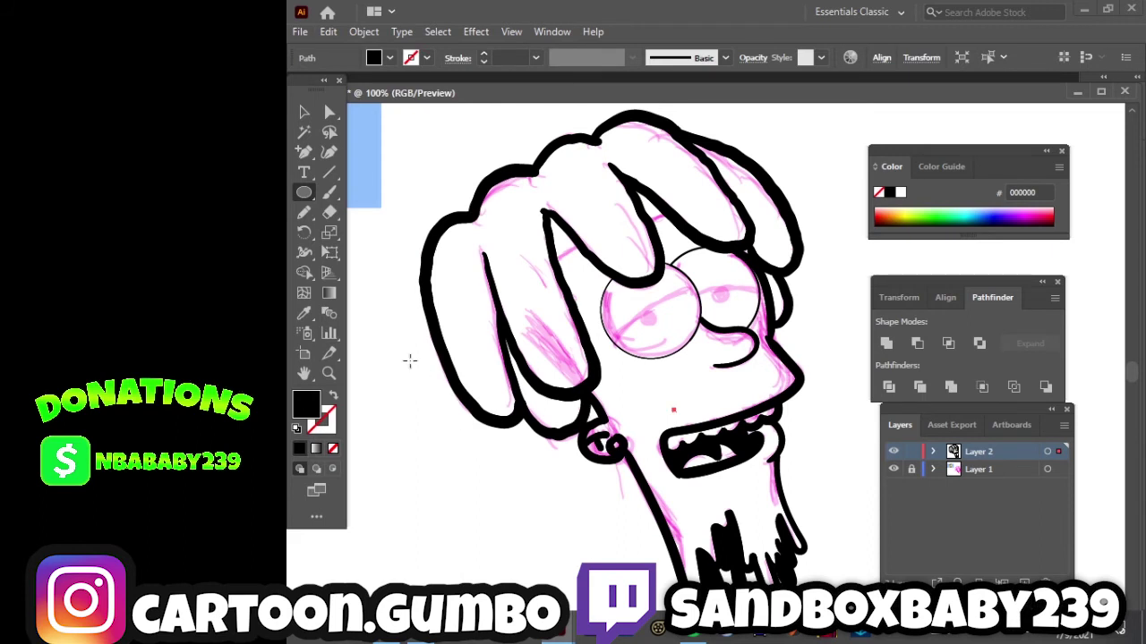
key("Delete")
Draw the black pupil in the left eye and copy it into the right eye.
left_click_drag(633, 304, 659, 326)
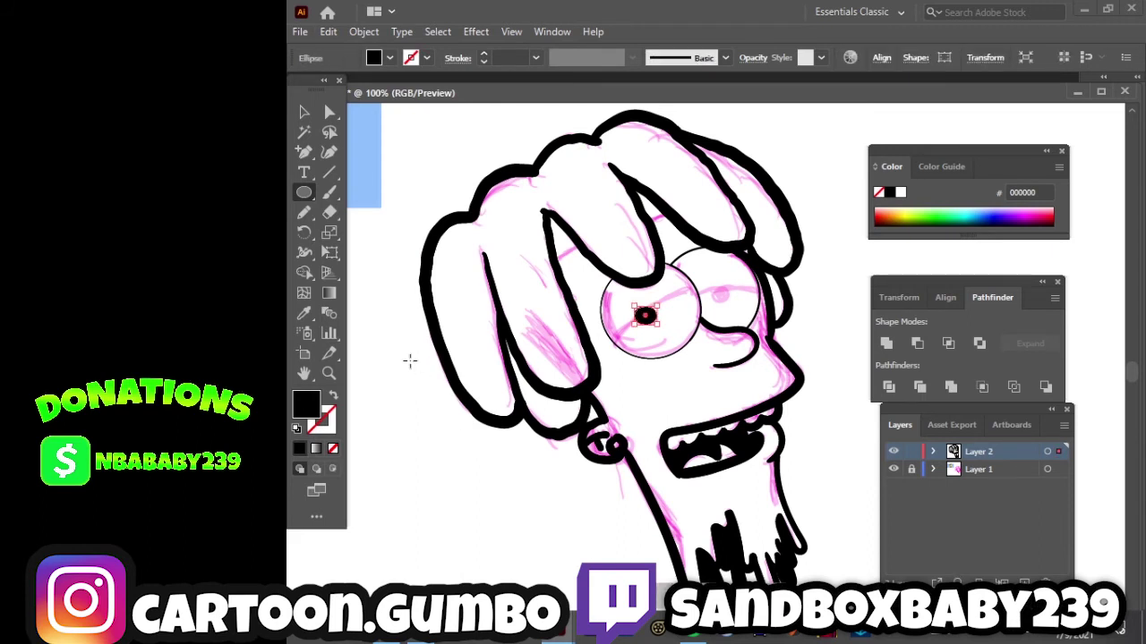
left_click(303, 113)
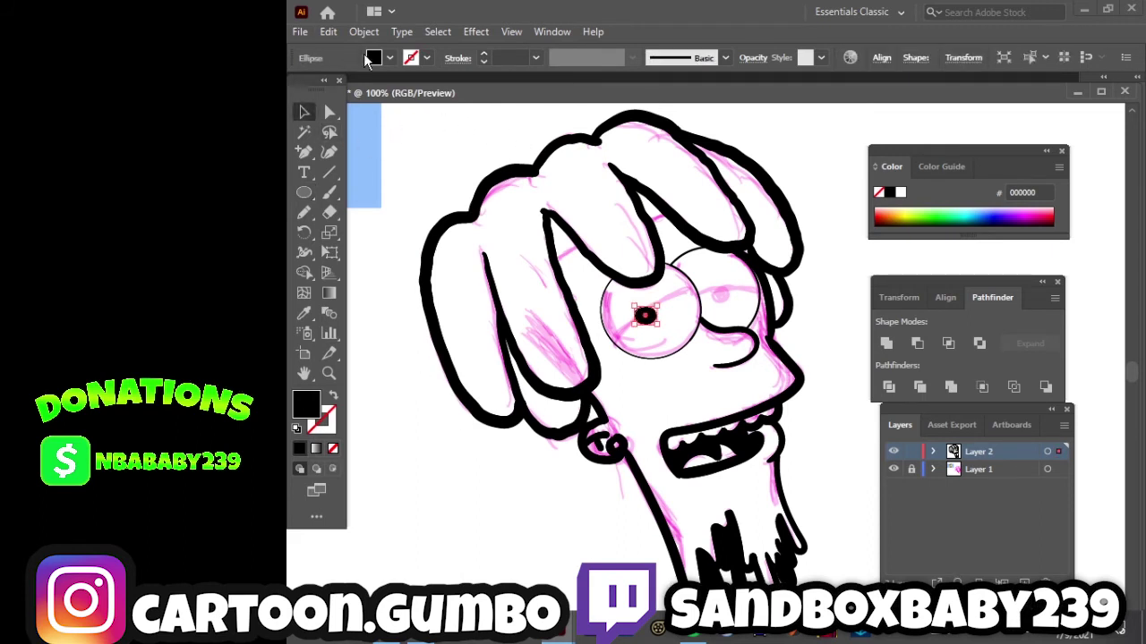
left_click(329, 32)
left_click(379, 114)
left_click(328, 31)
left_click(379, 132)
left_click_drag(705, 376, 724, 296)
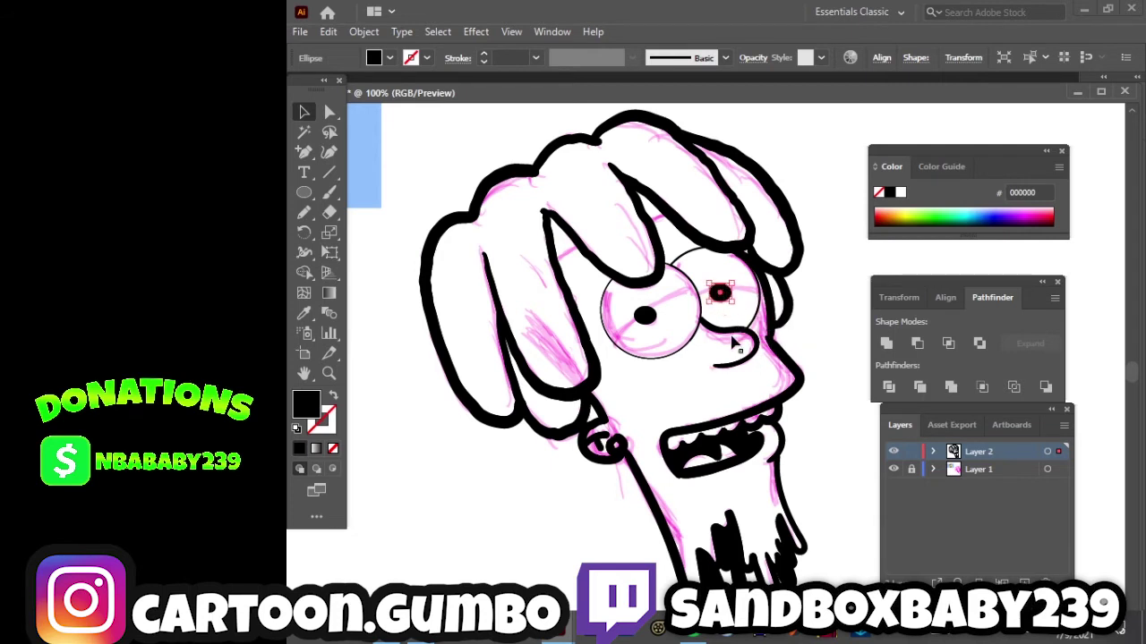
left_click(393, 367)
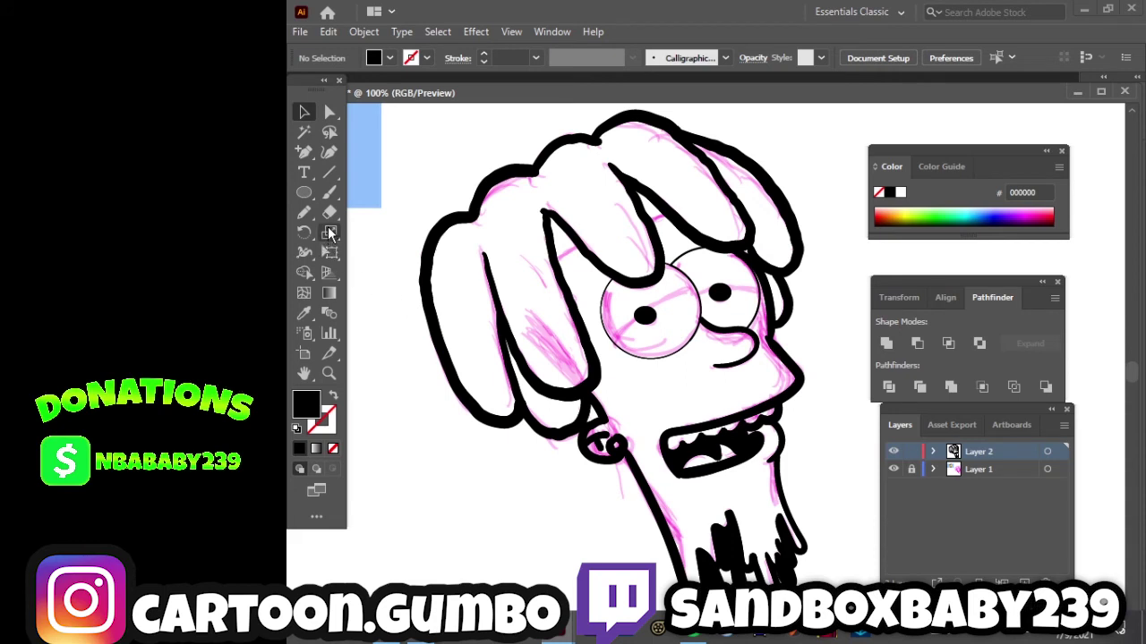
Paint a 3 pt Paintbrush eyelid line across the left eye and over the right pupil.
left_click(330, 191)
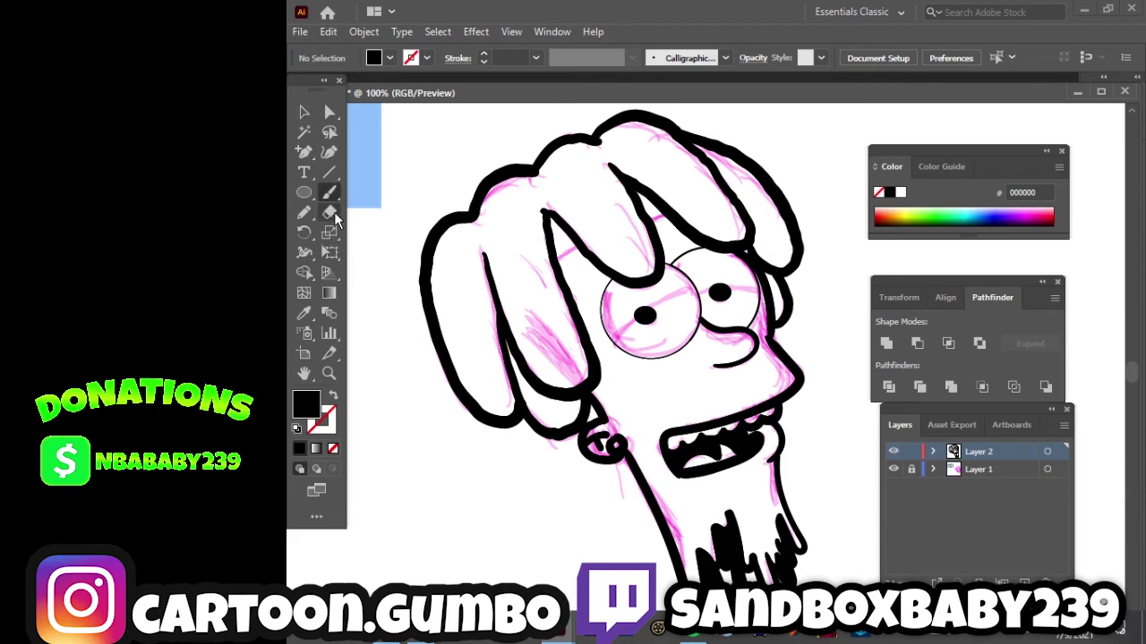
left_click(534, 59)
left_click(572, 167)
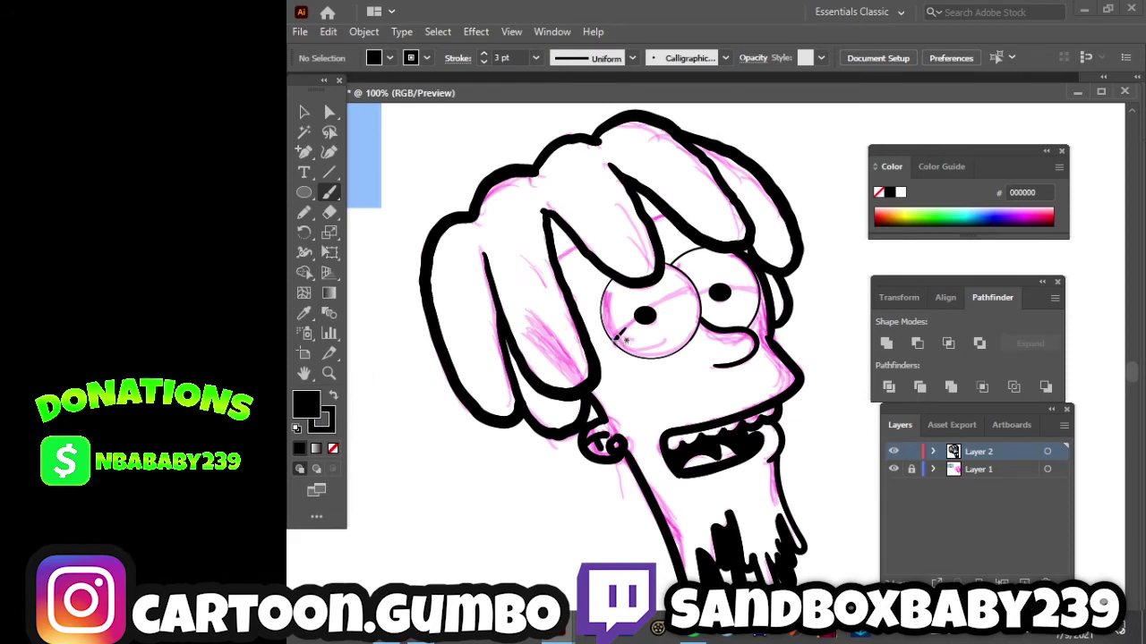
left_click_drag(667, 304, 702, 287)
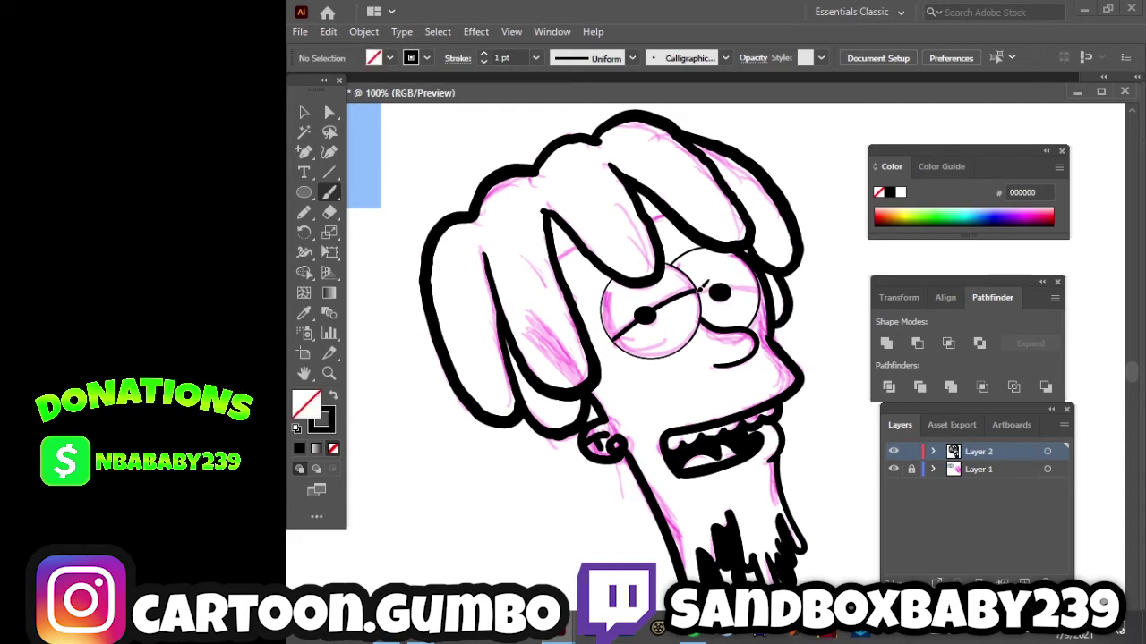
mouse_move(710, 284)
left_mouse_down()
mouse_move(698, 292)
mouse_move(759, 284)
left_mouse_up()
Select the whole inked head and expand its brush strokes into outline shapes with Expand Appearance.
left_click(305, 113)
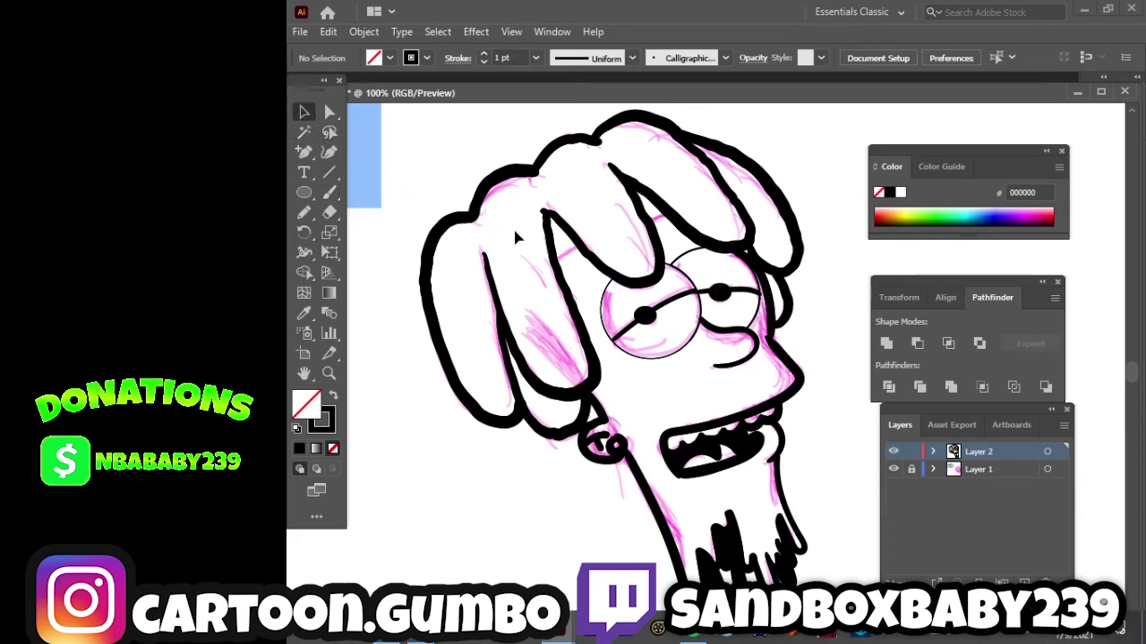
mouse_move(400, 128)
left_mouse_down()
mouse_move(494, 178)
mouse_move(754, 412)
mouse_move(879, 563)
mouse_move(884, 583)
mouse_move(870, 586)
left_mouse_up()
left_click(362, 32)
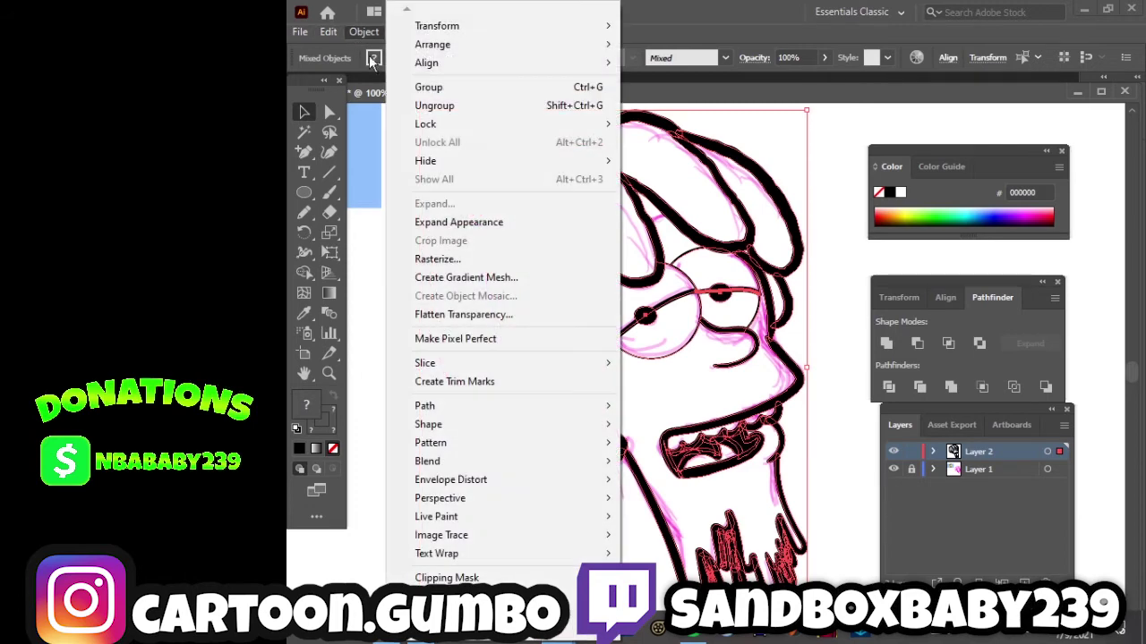
left_click(477, 221)
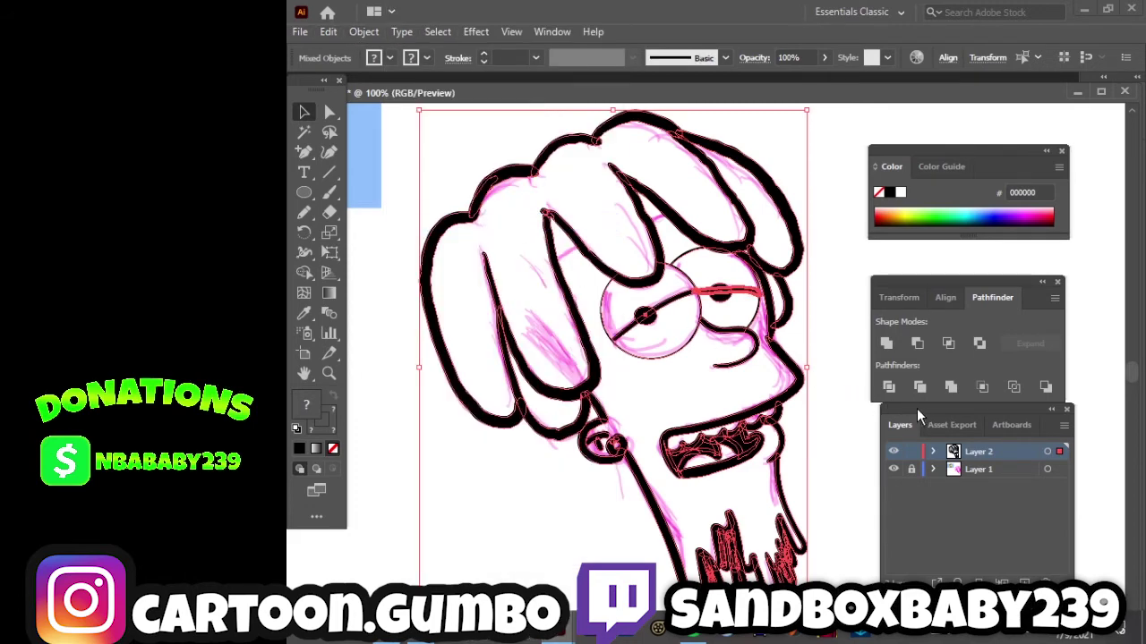
Undo the divide on the eye paths and cut the eyelid segment crossing the right eye.
left_click(619, 298)
left_click(330, 112)
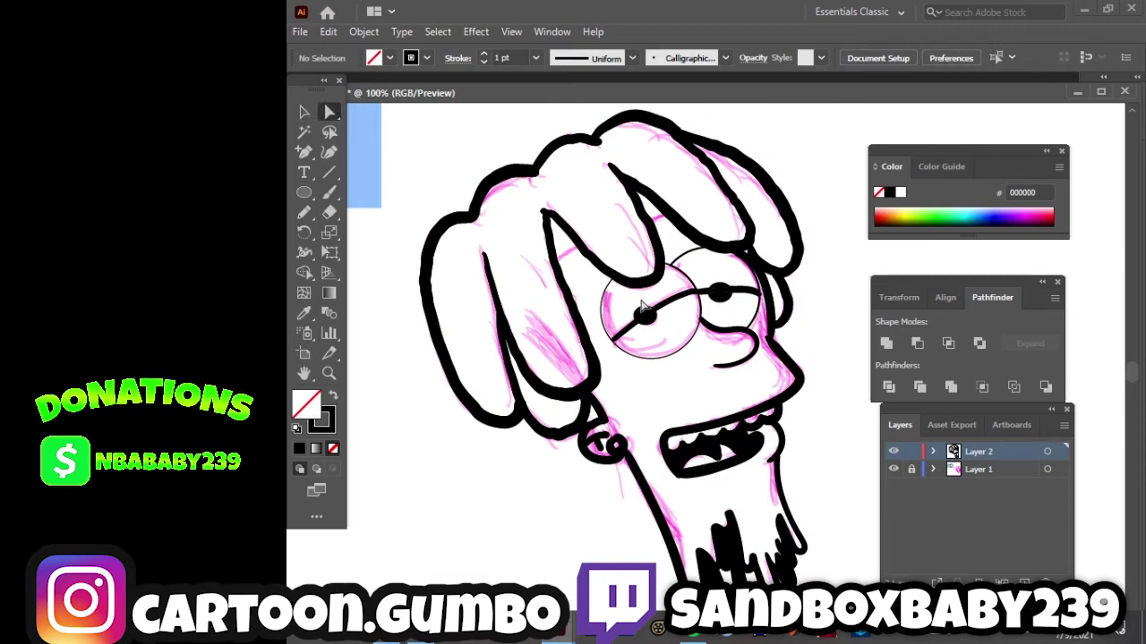
left_click(645, 317)
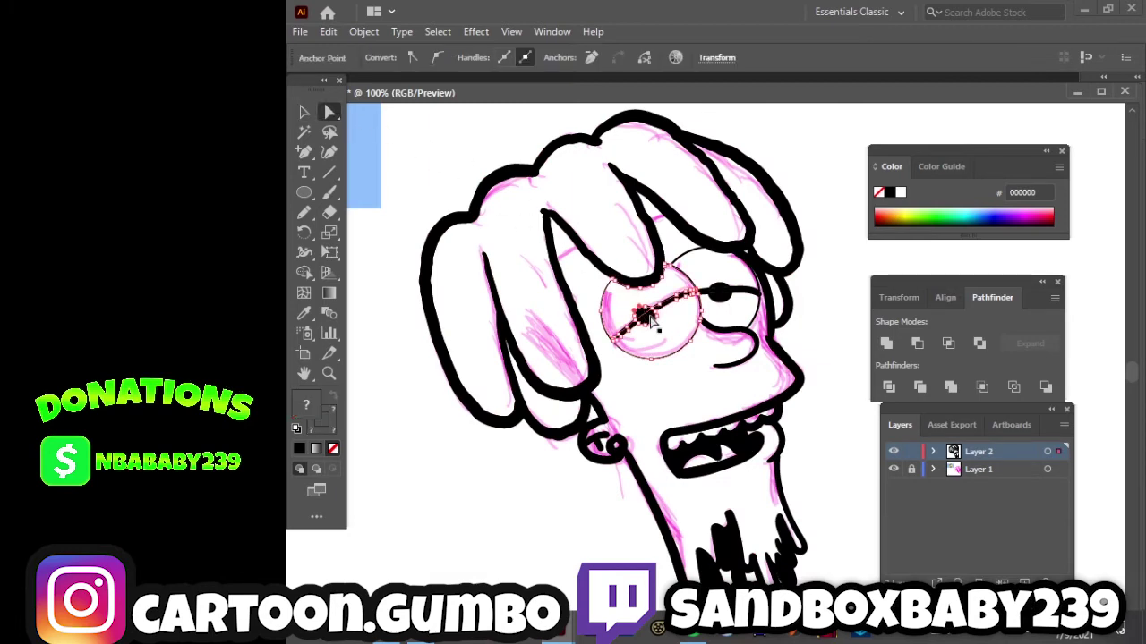
left_click(329, 32)
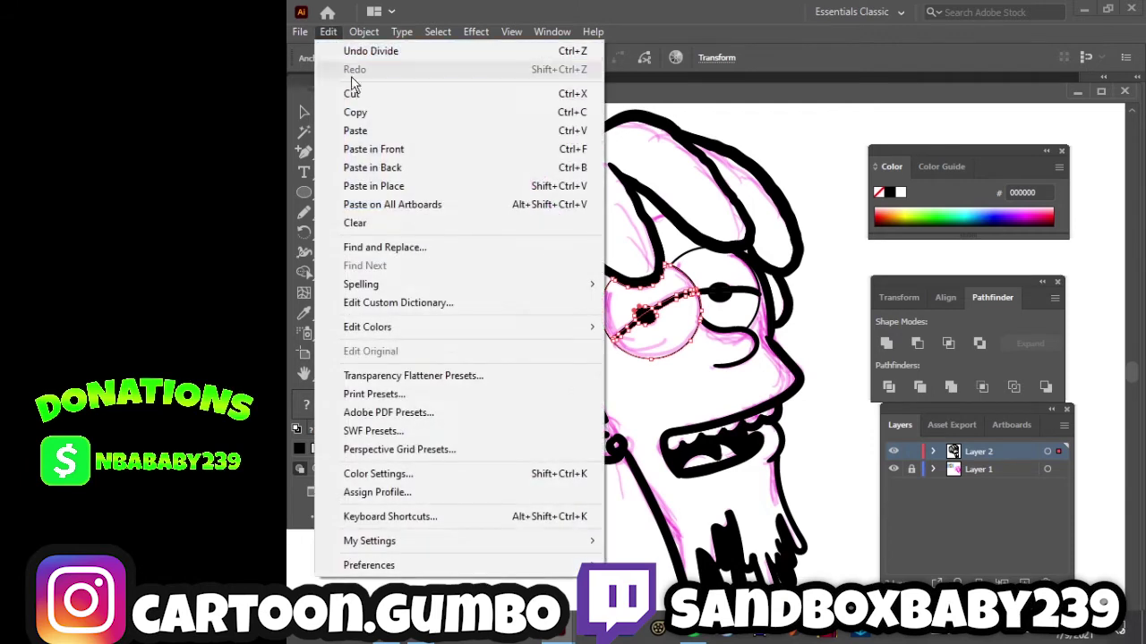
left_click(335, 51)
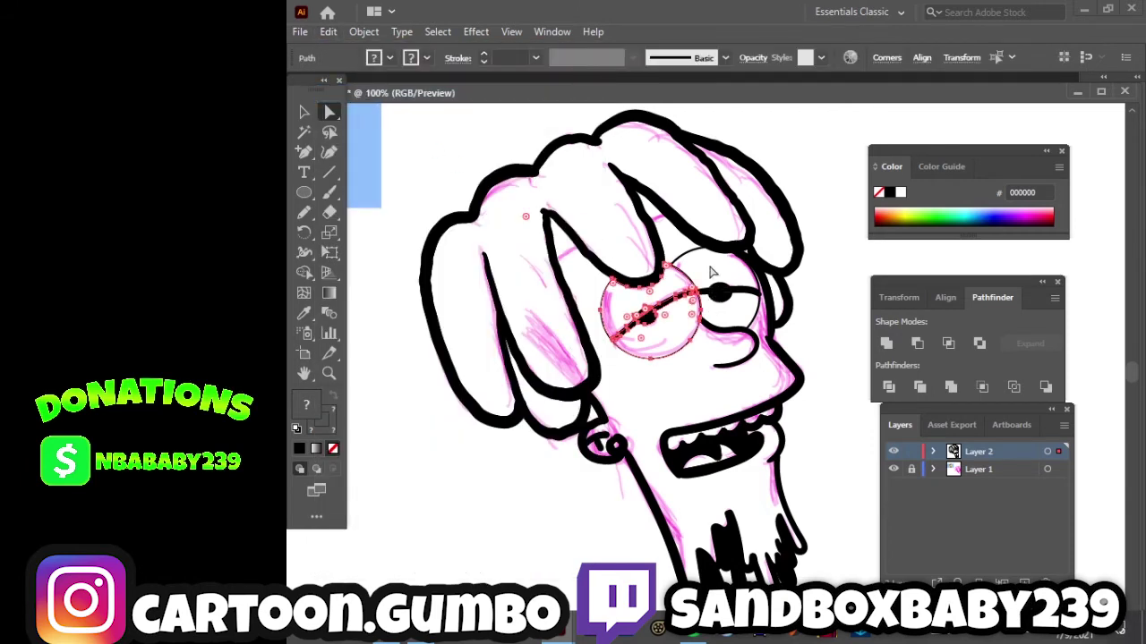
left_click_drag(710, 273, 726, 289)
key("ctrl+x")
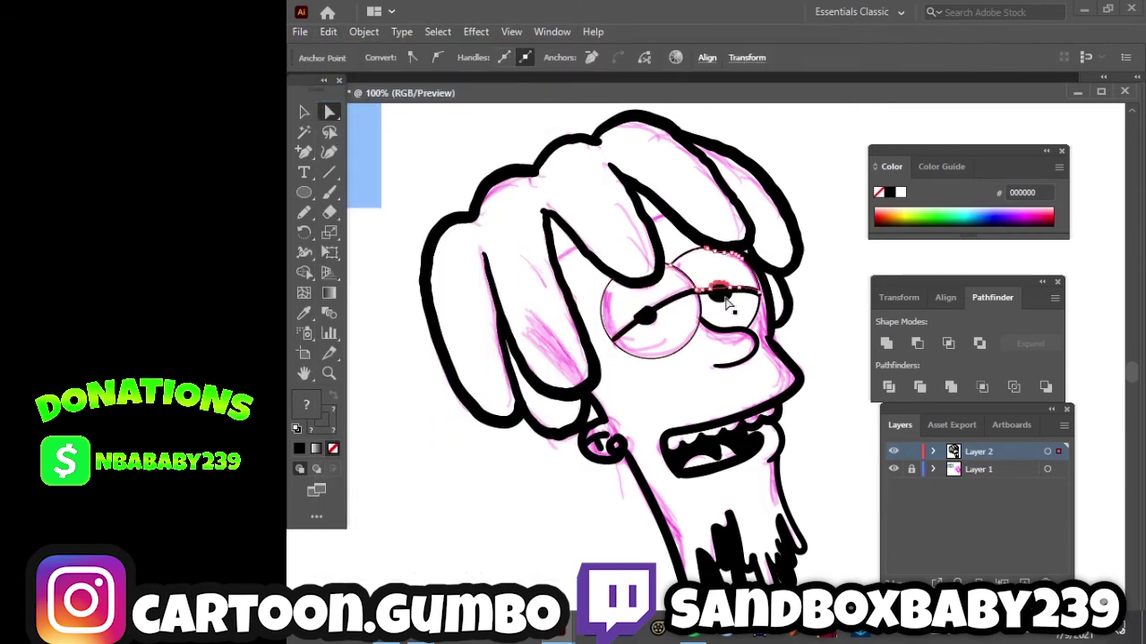
left_click(329, 31)
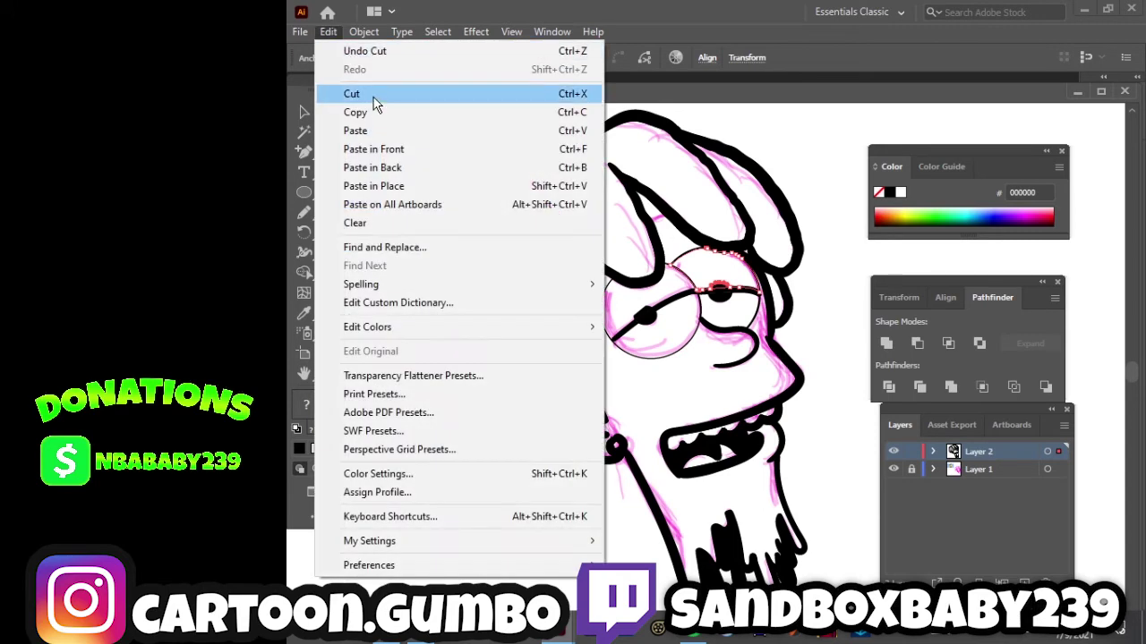
left_click(374, 97)
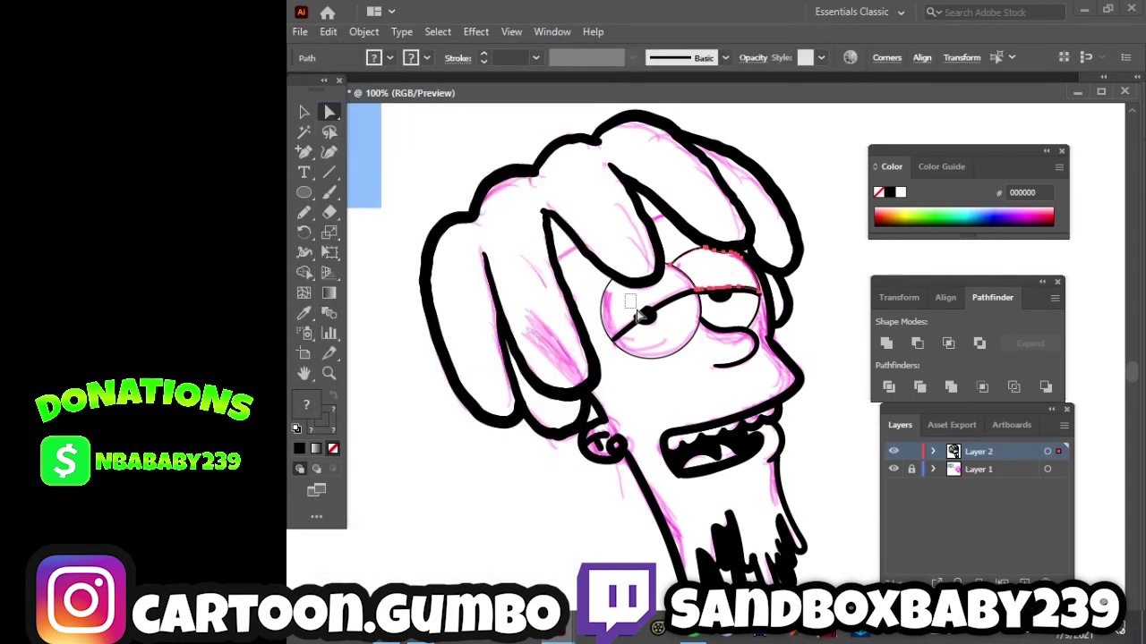
Cut the leftover eyelid pieces across the left eye and hide the pink sketch layer.
left_click(646, 319)
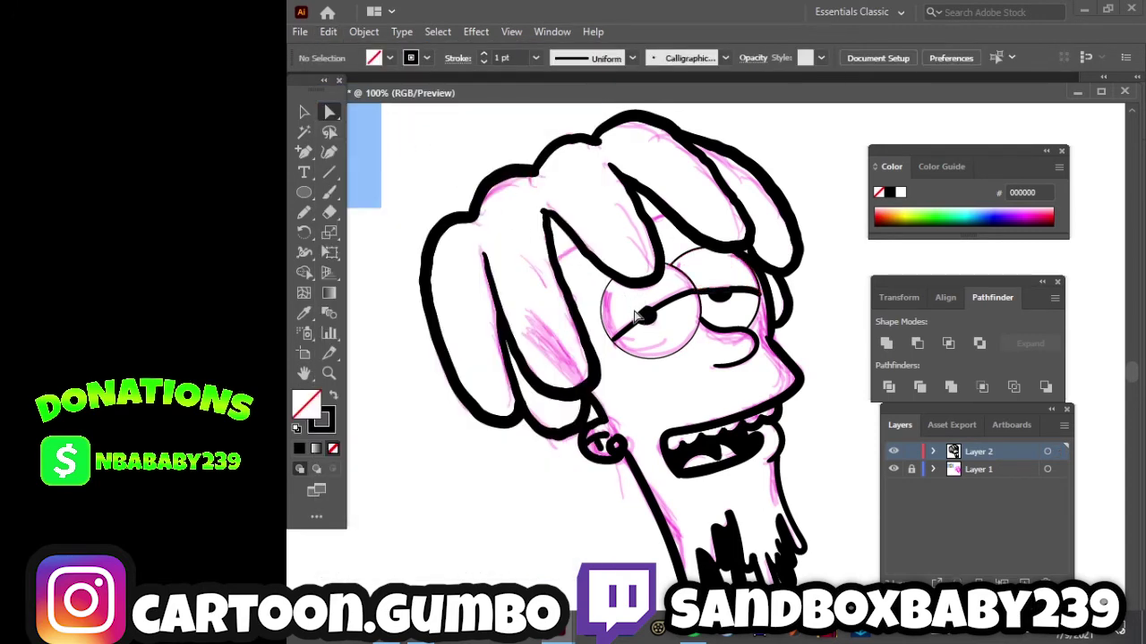
left_click_drag(646, 319, 648, 320)
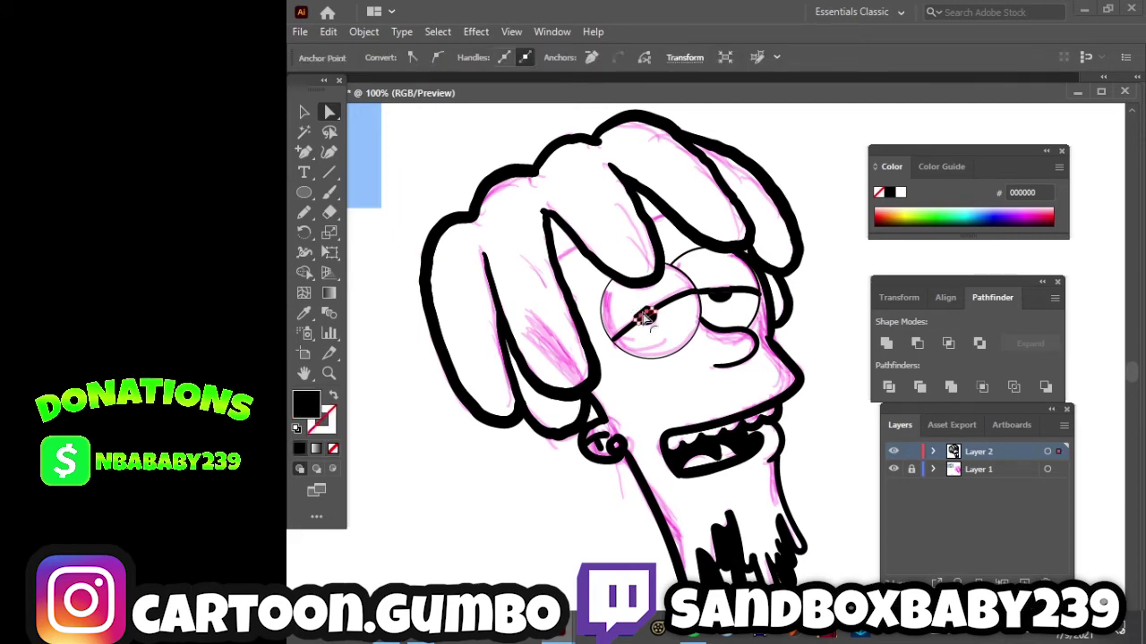
left_click(328, 31)
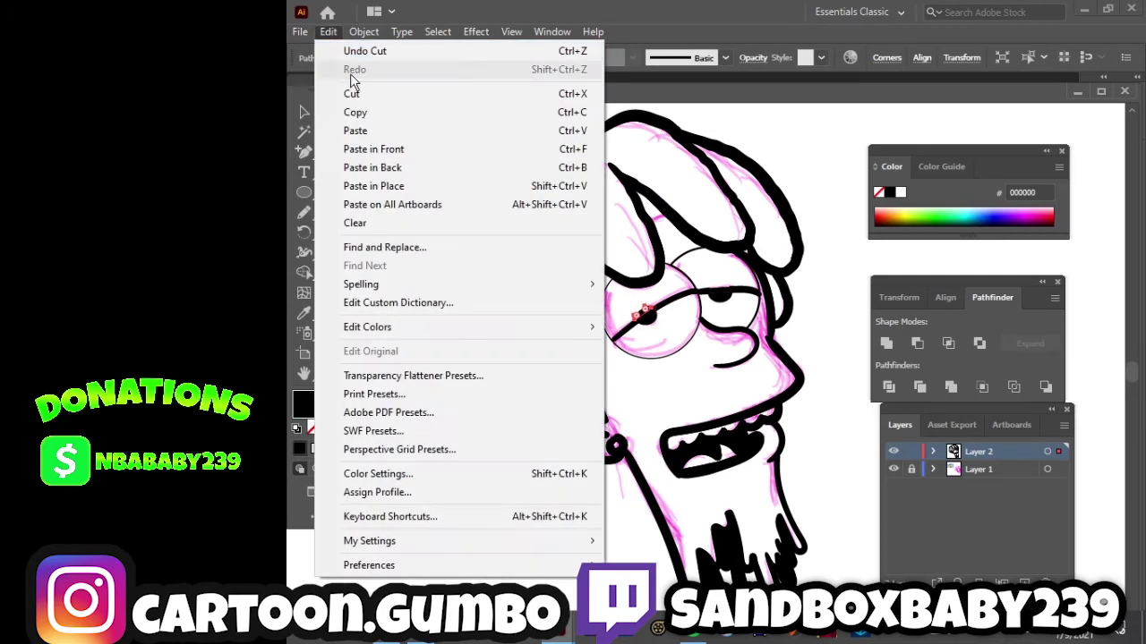
left_click(358, 92)
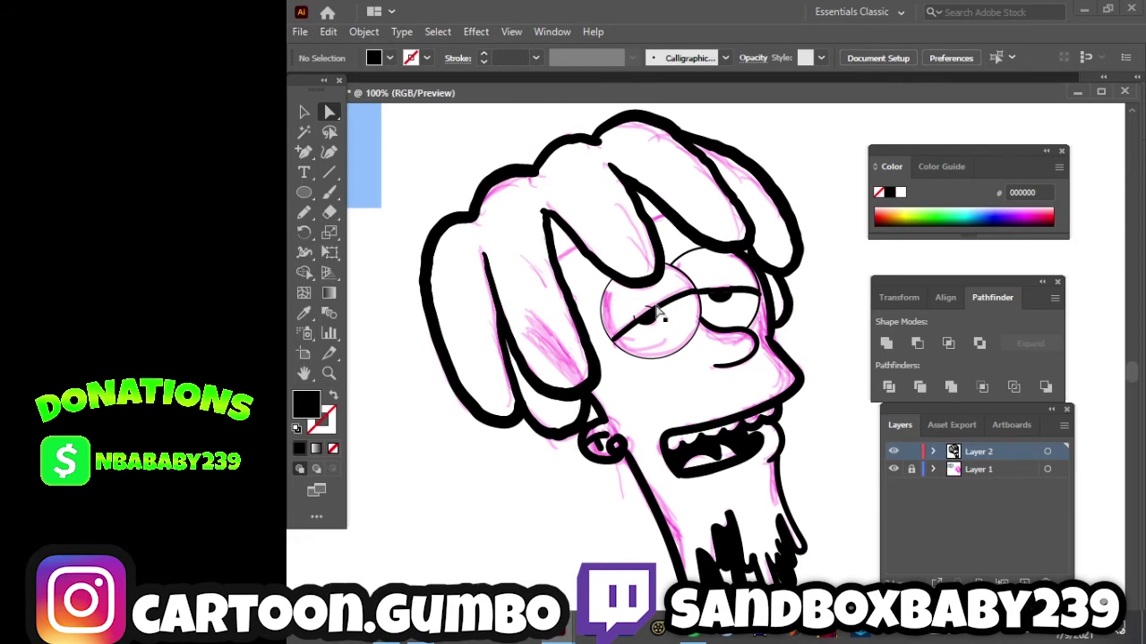
left_click(649, 306)
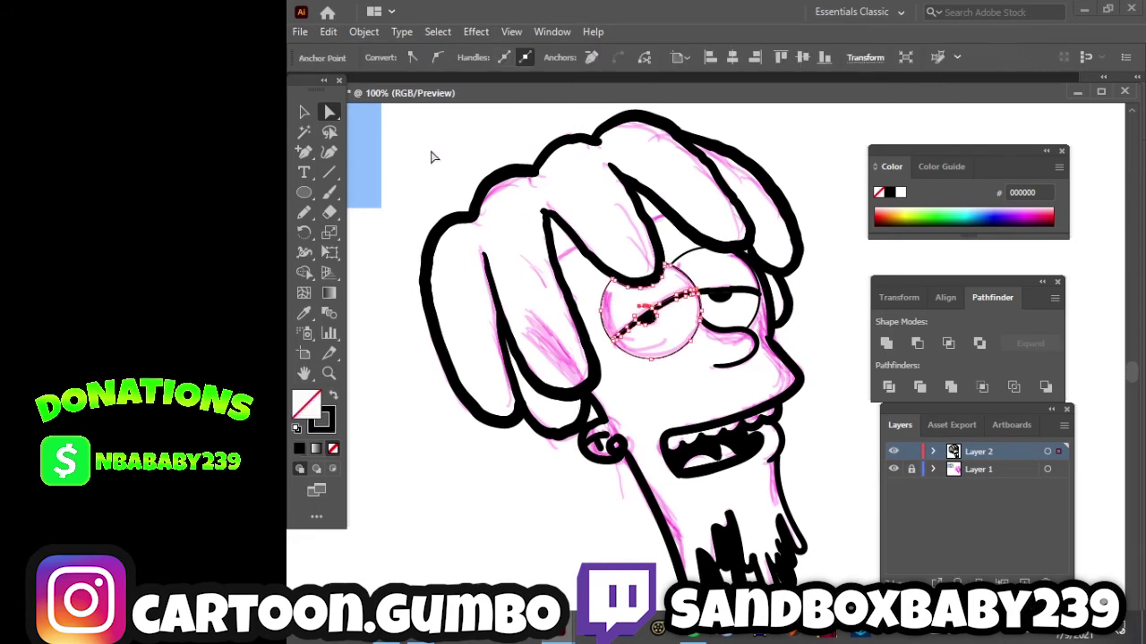
left_click(328, 31)
left_click(356, 95)
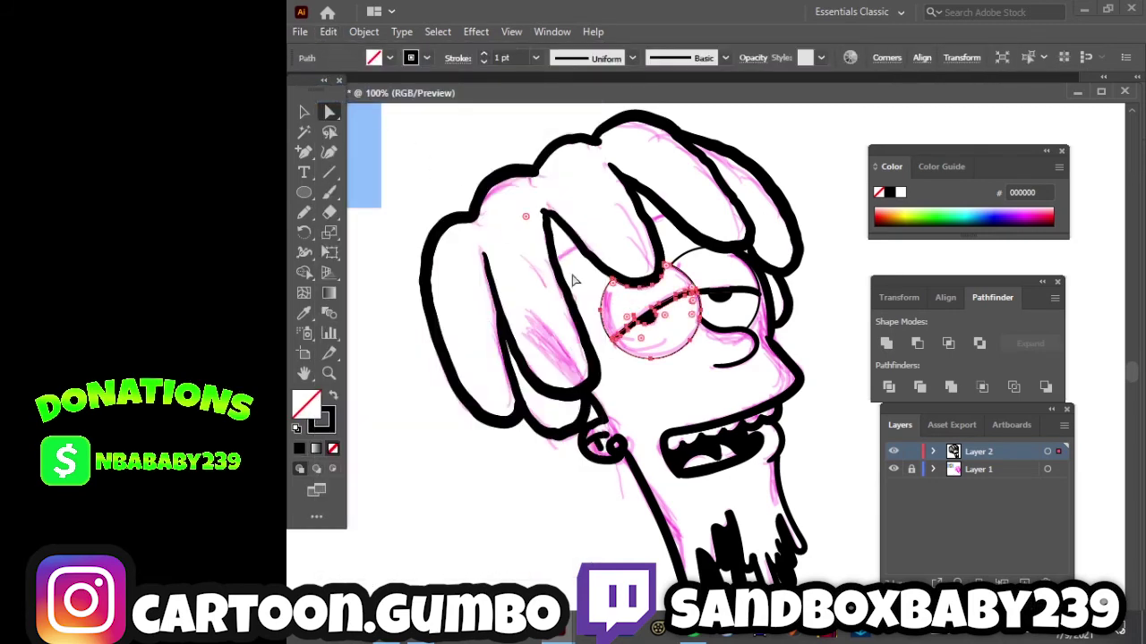
left_click_drag(626, 300, 639, 322)
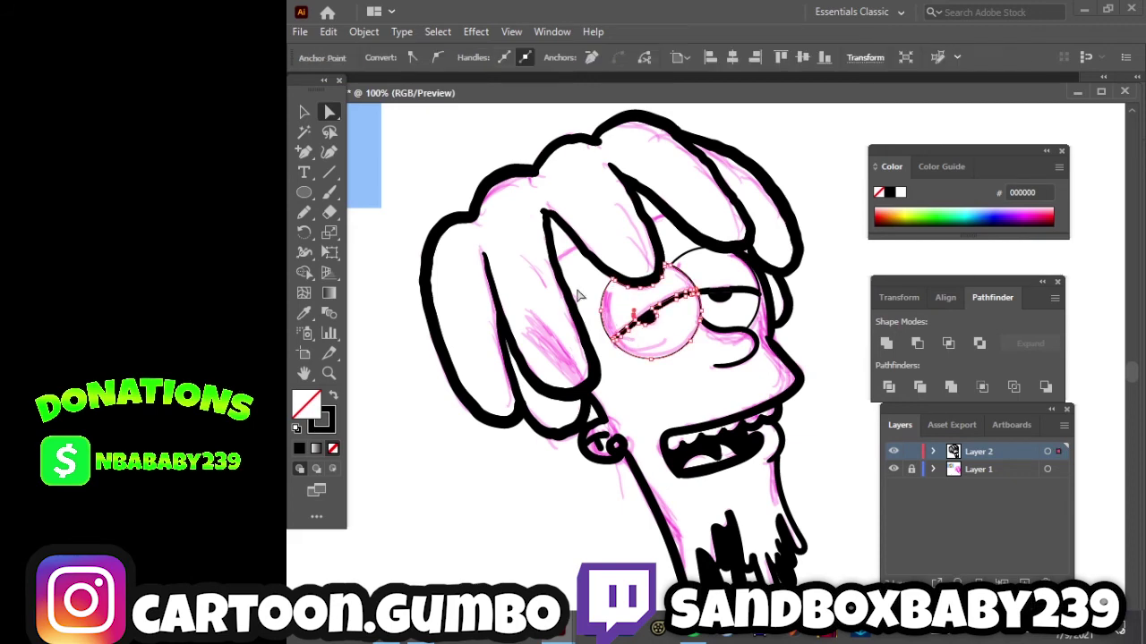
left_click(327, 32)
left_click(365, 95)
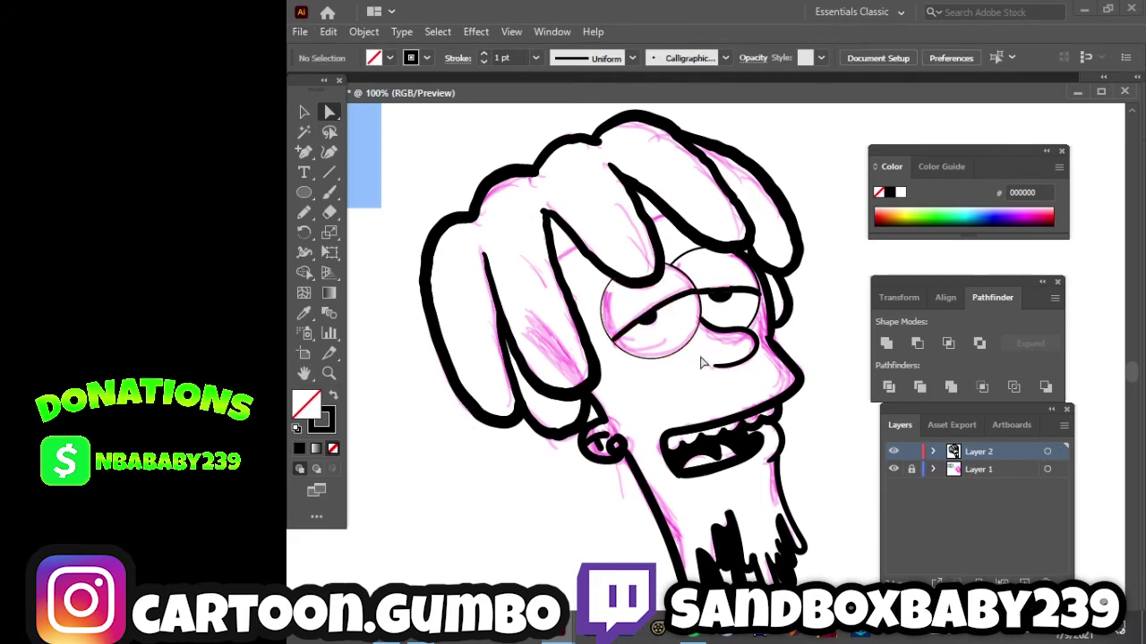
left_click(893, 469)
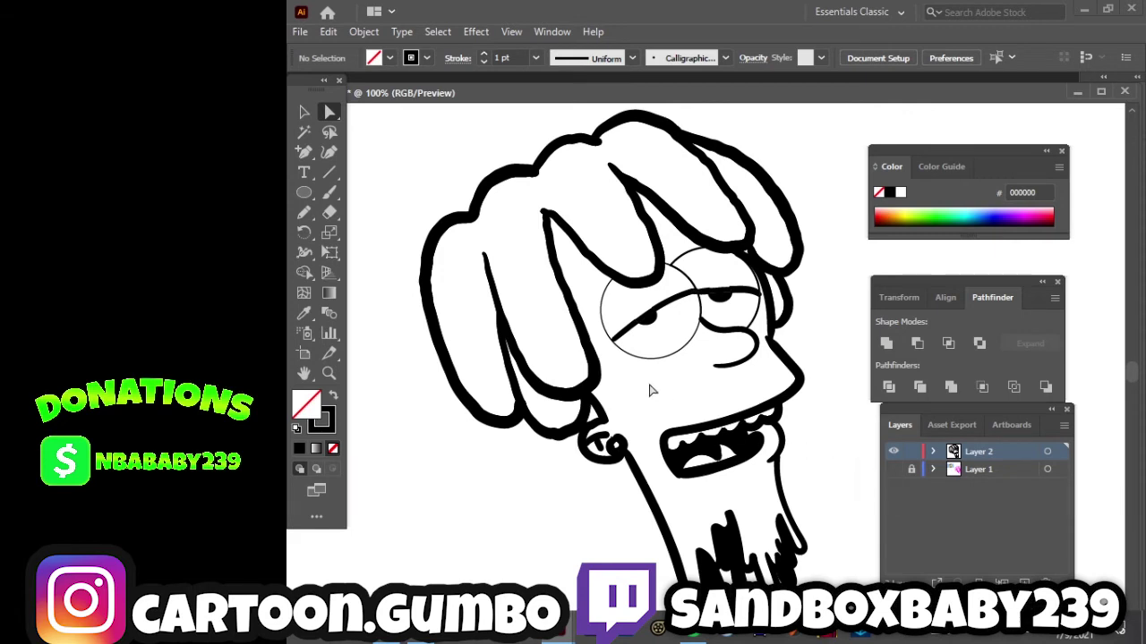
Set the face outline stroke to 4 pt using Group Selection.
left_click(675, 383)
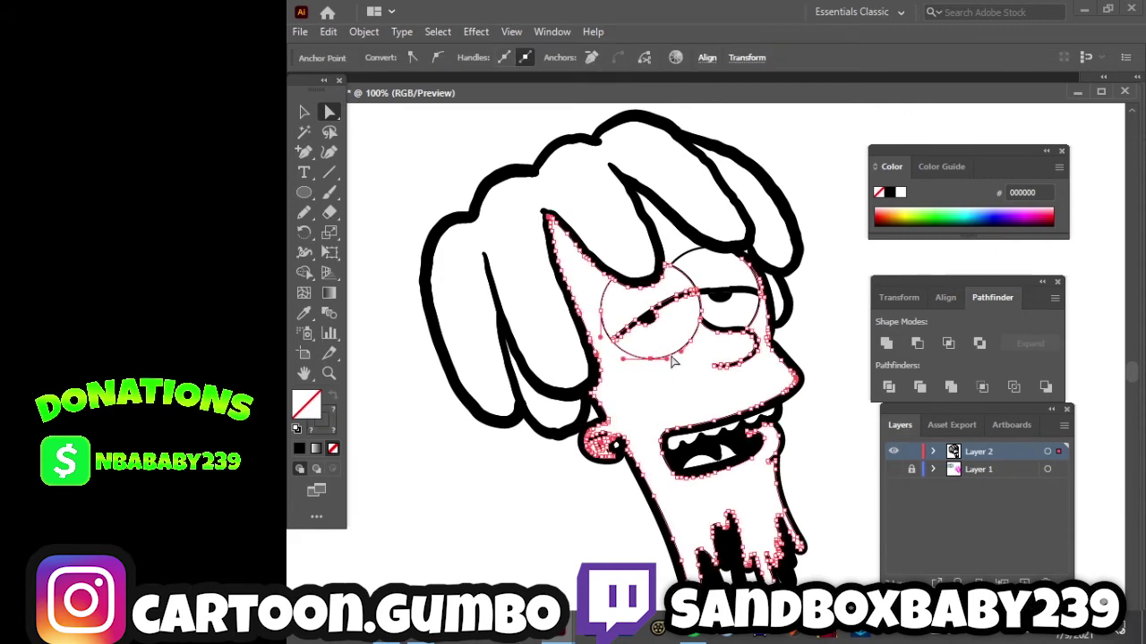
right_click(329, 111)
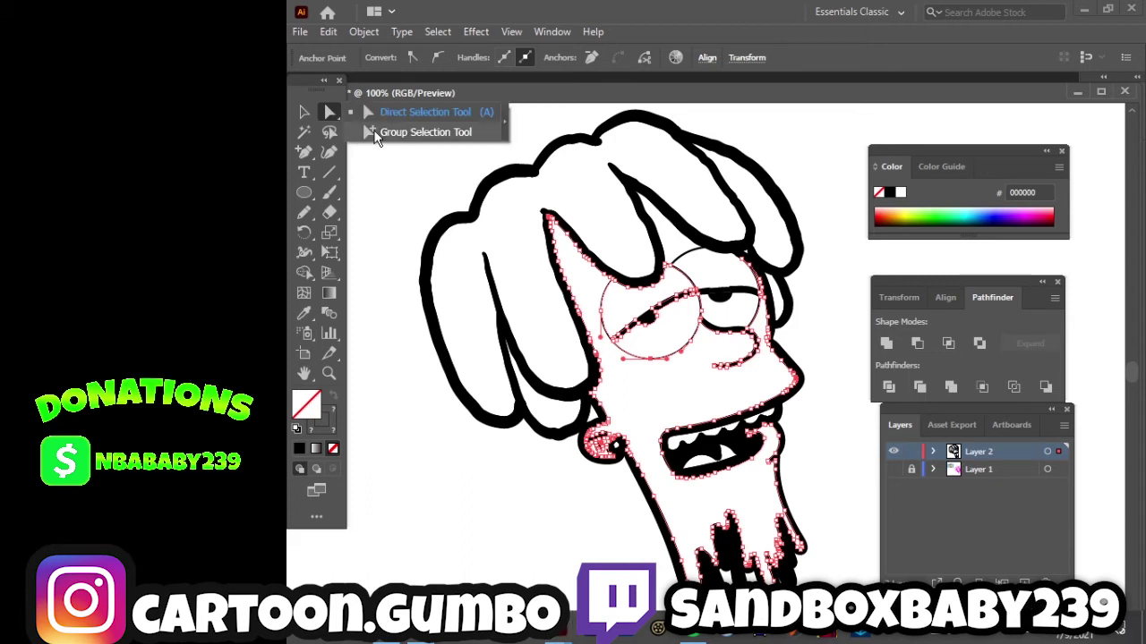
left_click(377, 132)
left_click(652, 392)
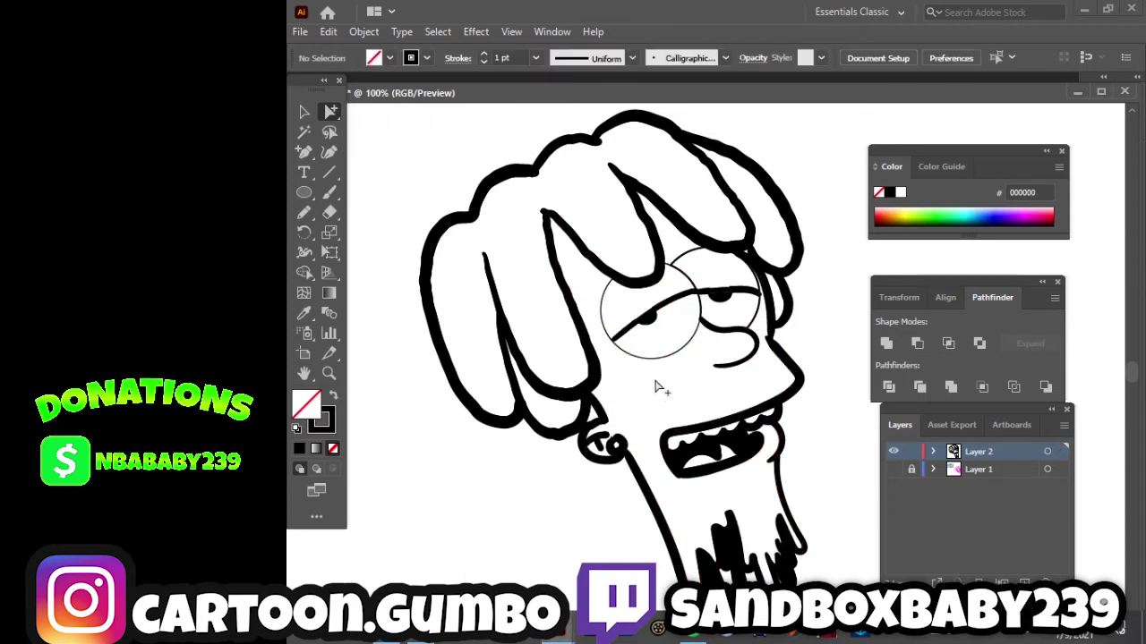
left_click(666, 358)
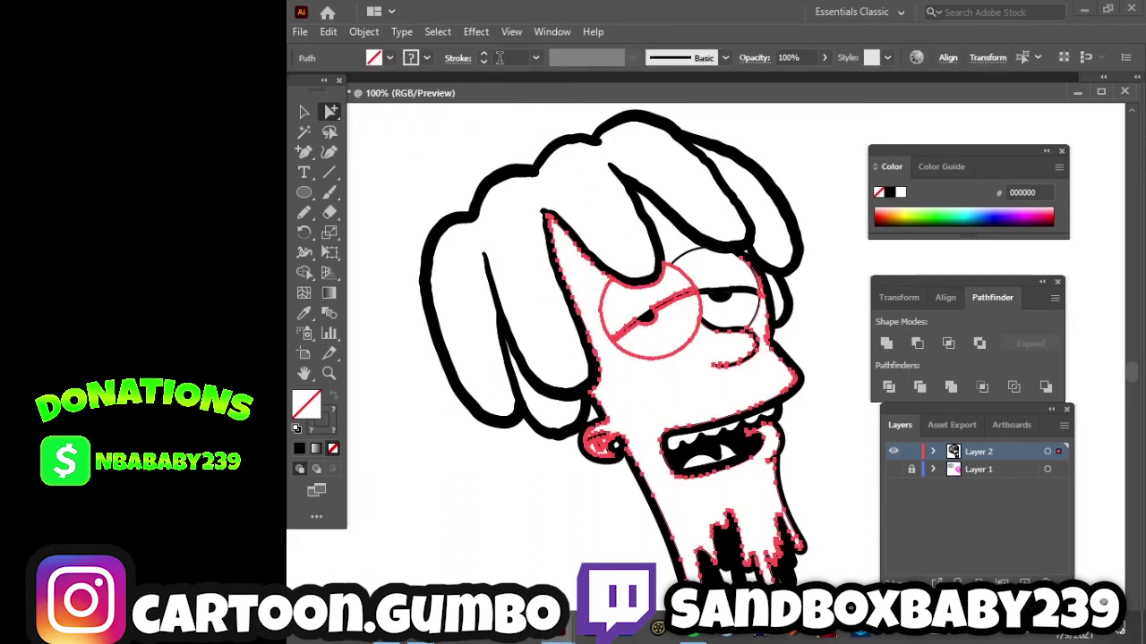
left_click(534, 61)
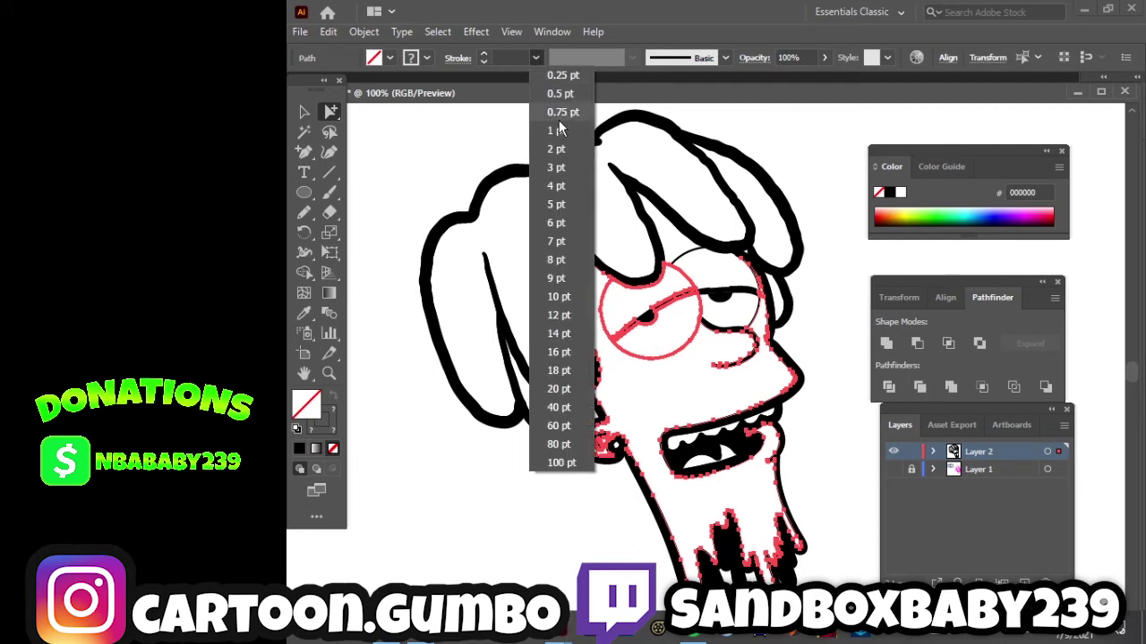
left_click(565, 188)
left_click(547, 492)
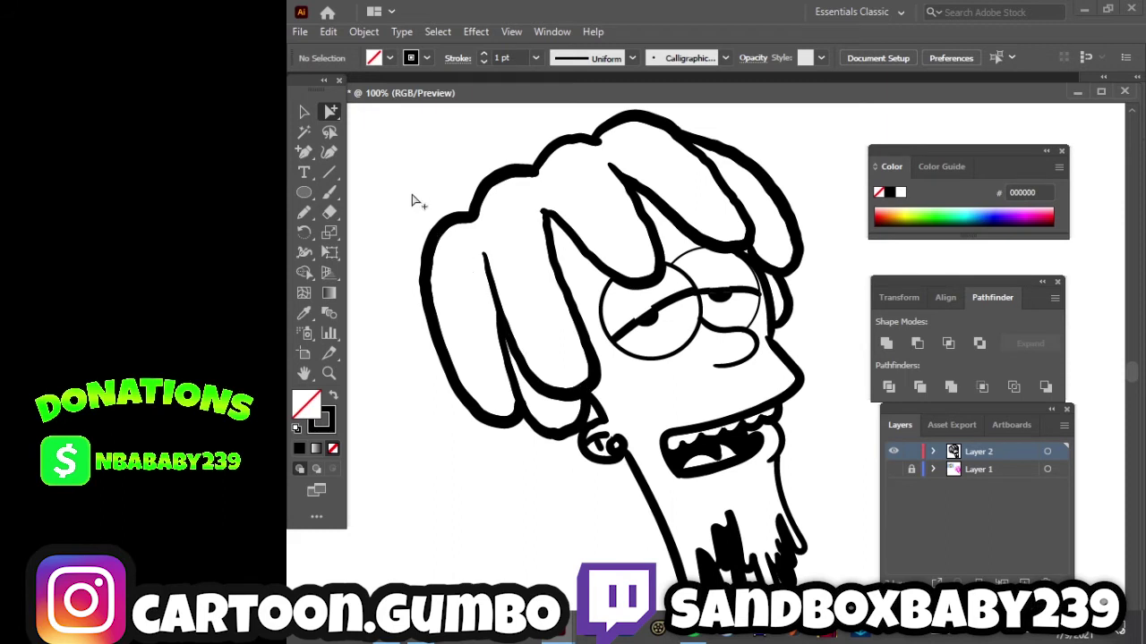
Set the hair outline strokes to 0.25 pt.
left_click_drag(408, 183, 537, 394)
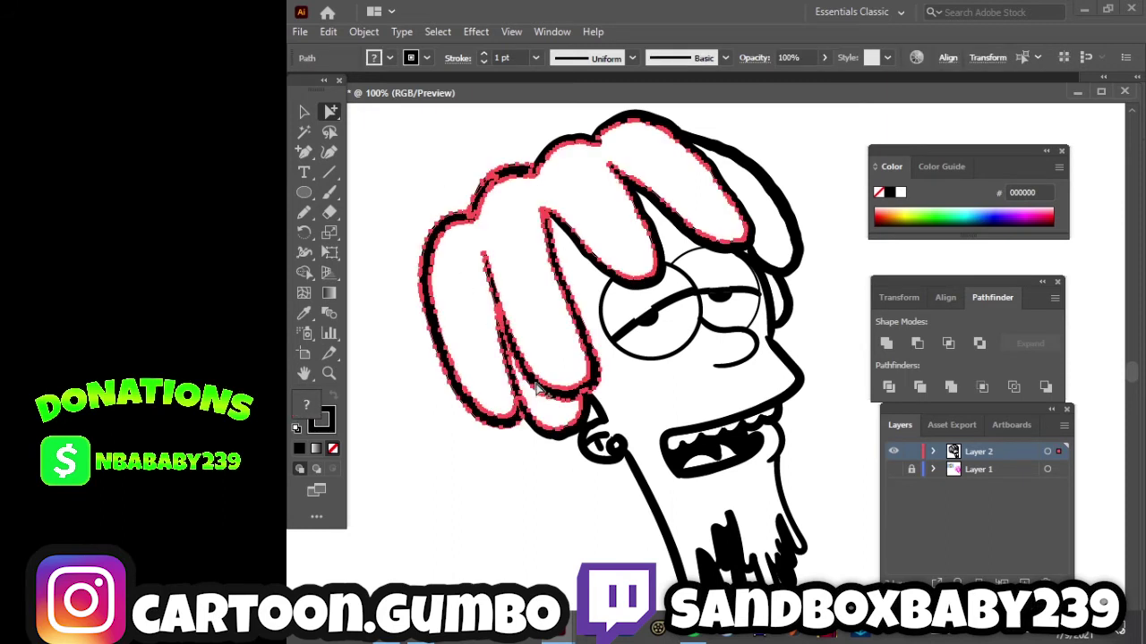
left_click(535, 58)
left_click(559, 77)
left_click(523, 134)
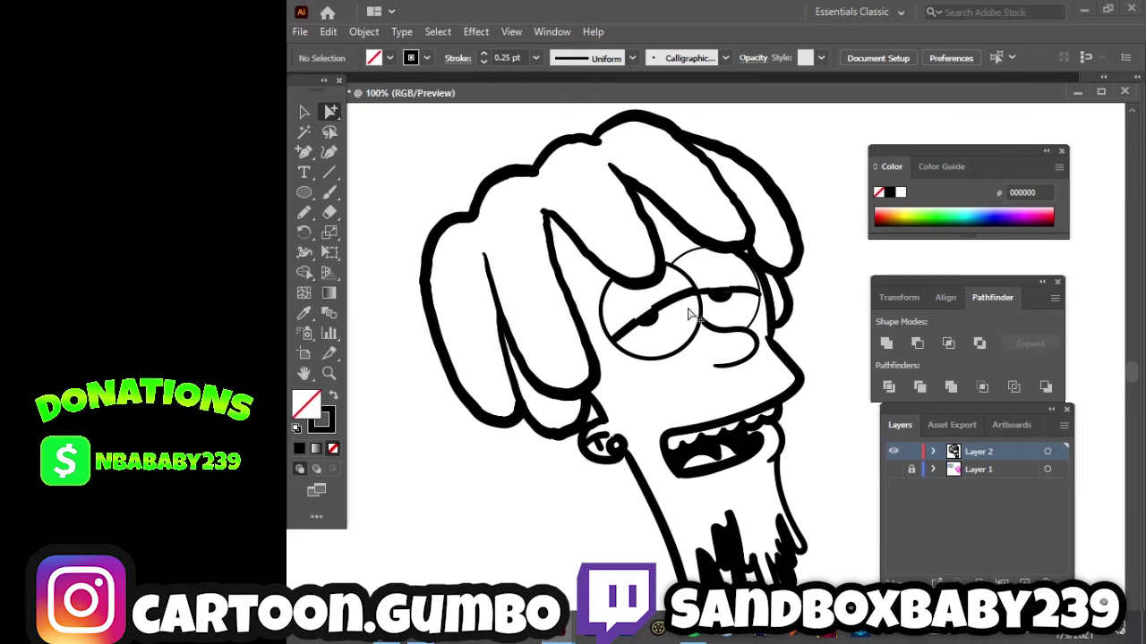
Set the face path and left eye circle stroke to 2 pt.
left_click_drag(645, 385, 687, 342)
left_click(534, 59)
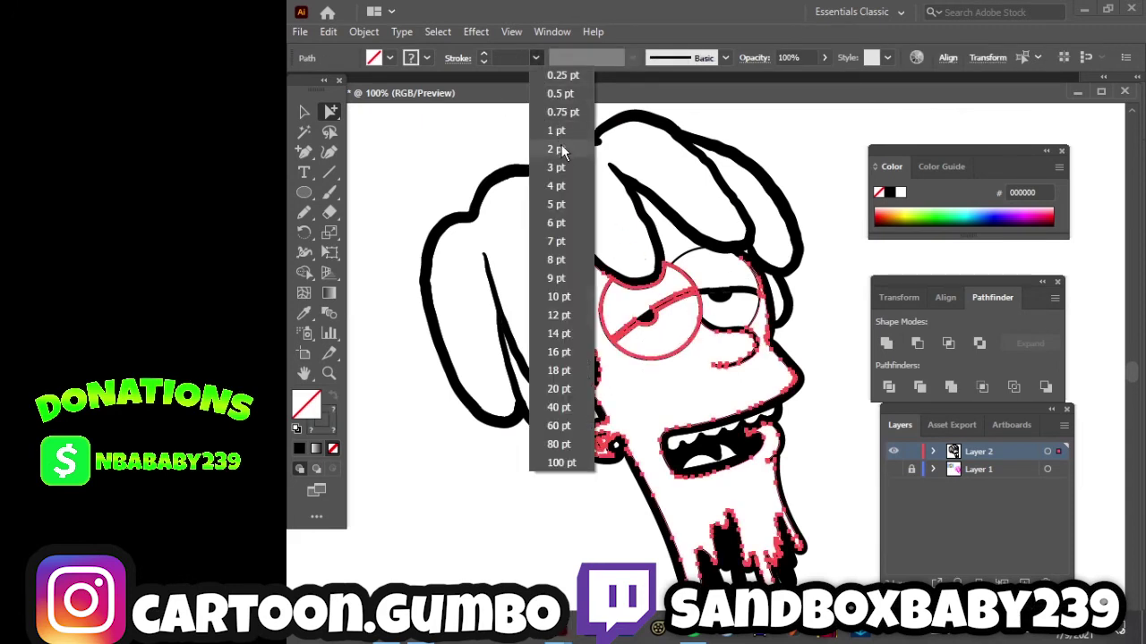
left_click(565, 134)
left_click(583, 273)
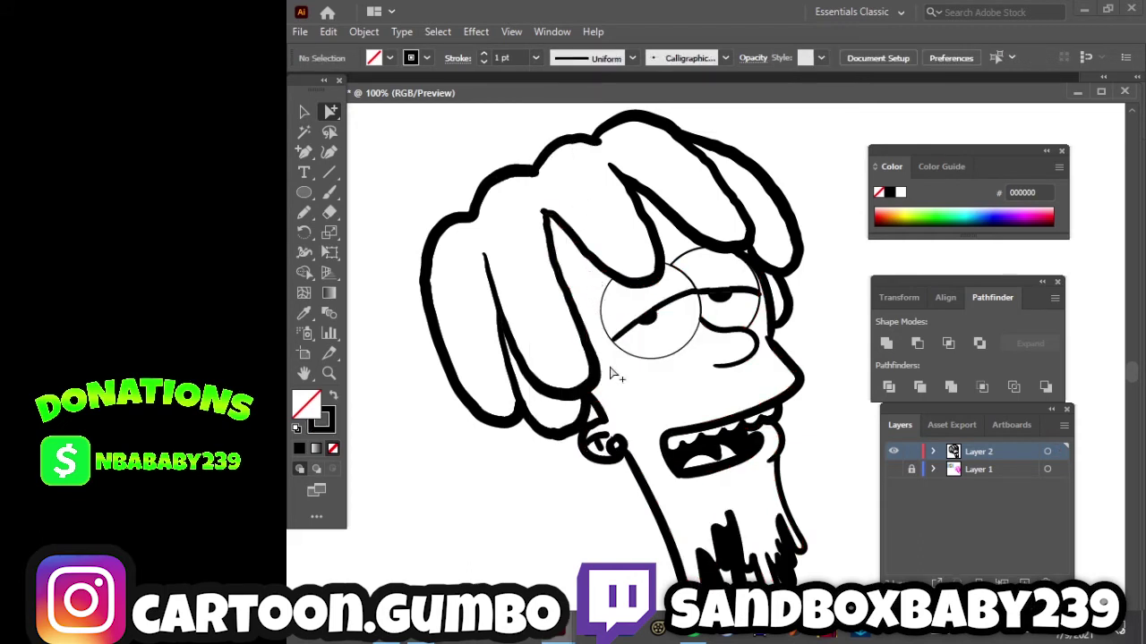
left_click_drag(614, 376, 661, 351)
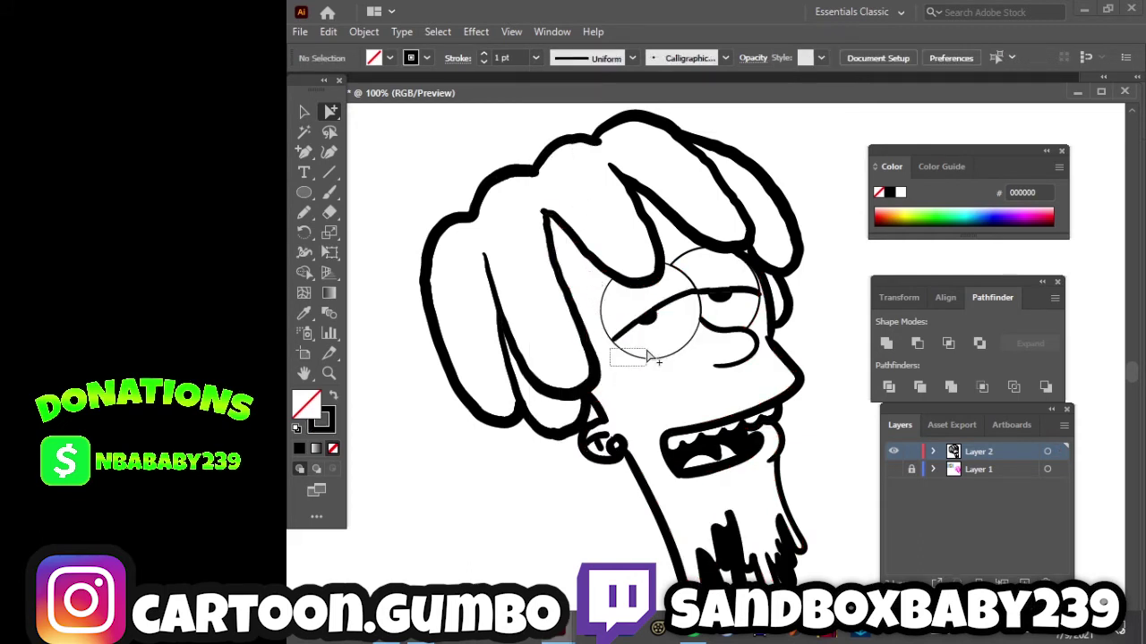
left_click(534, 59)
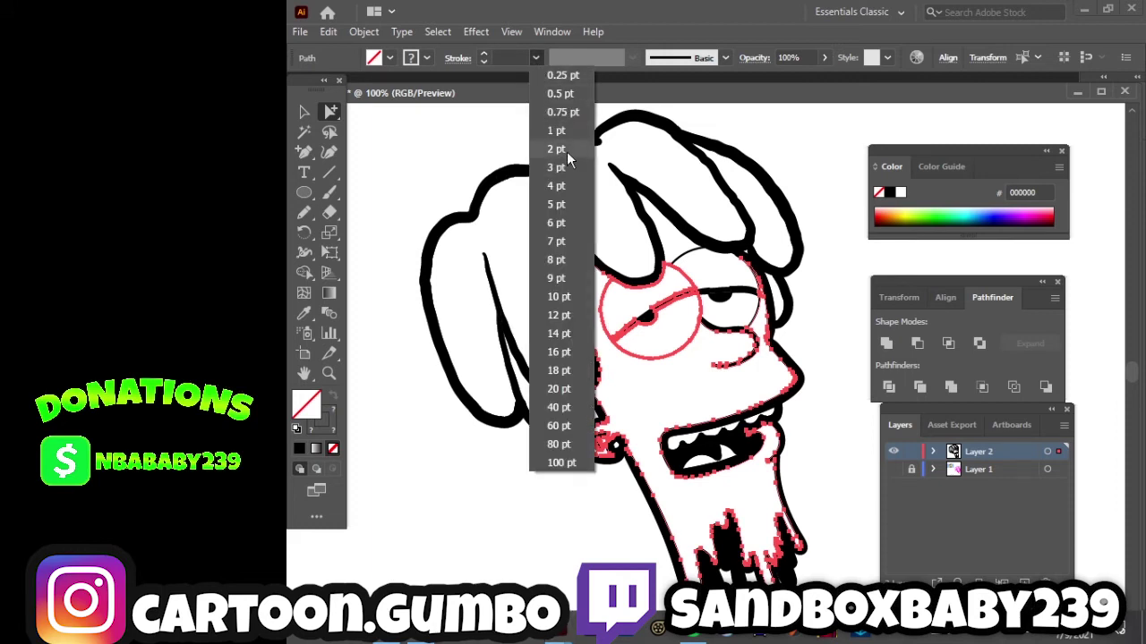
left_click(566, 150)
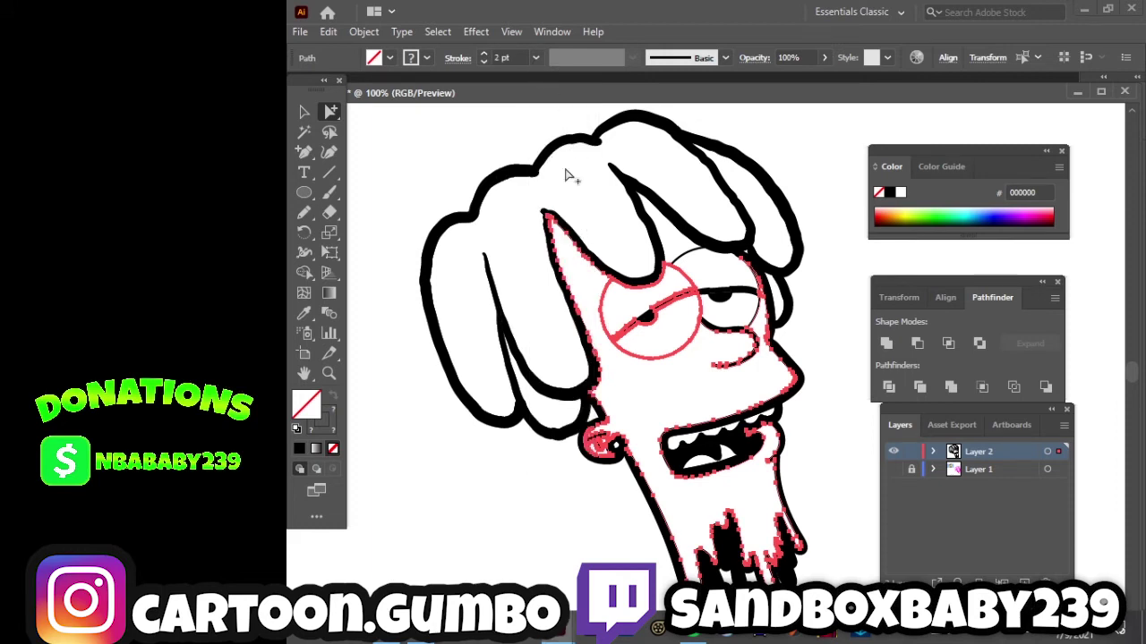
left_click(593, 286)
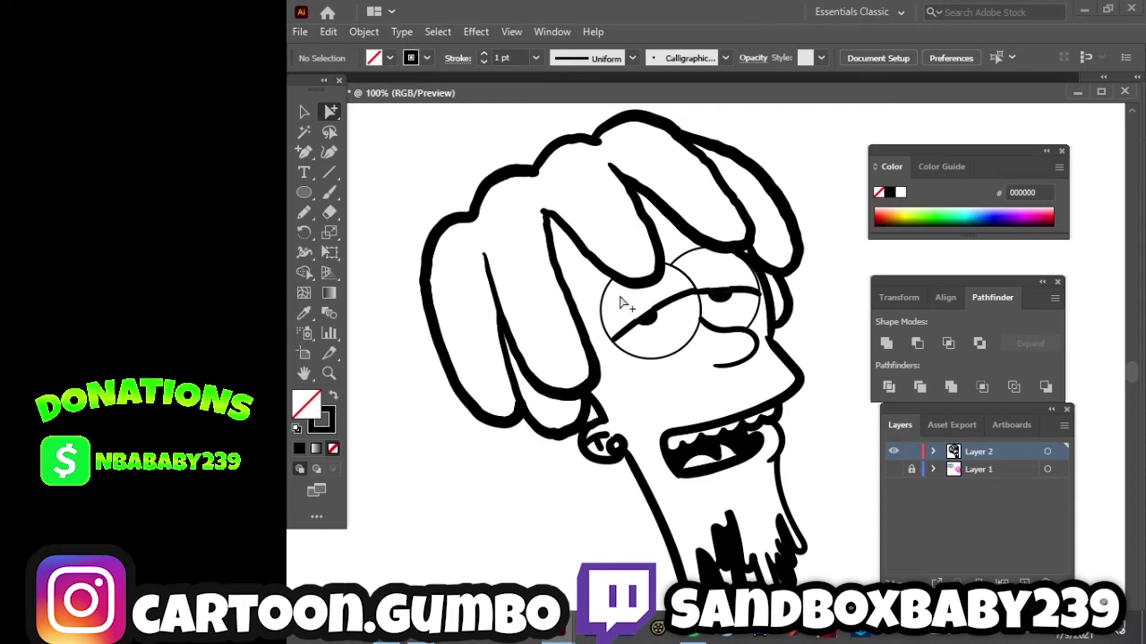
Give the remaining eye and glasses paths a 2 pt stroke.
left_click_drag(666, 288, 714, 308)
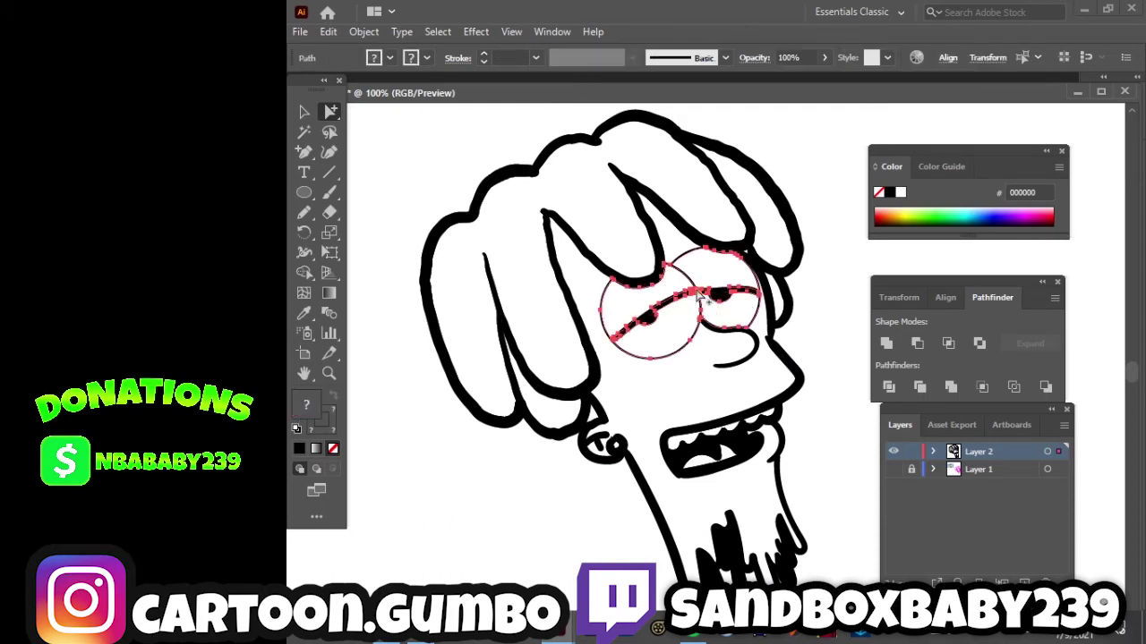
left_click(535, 59)
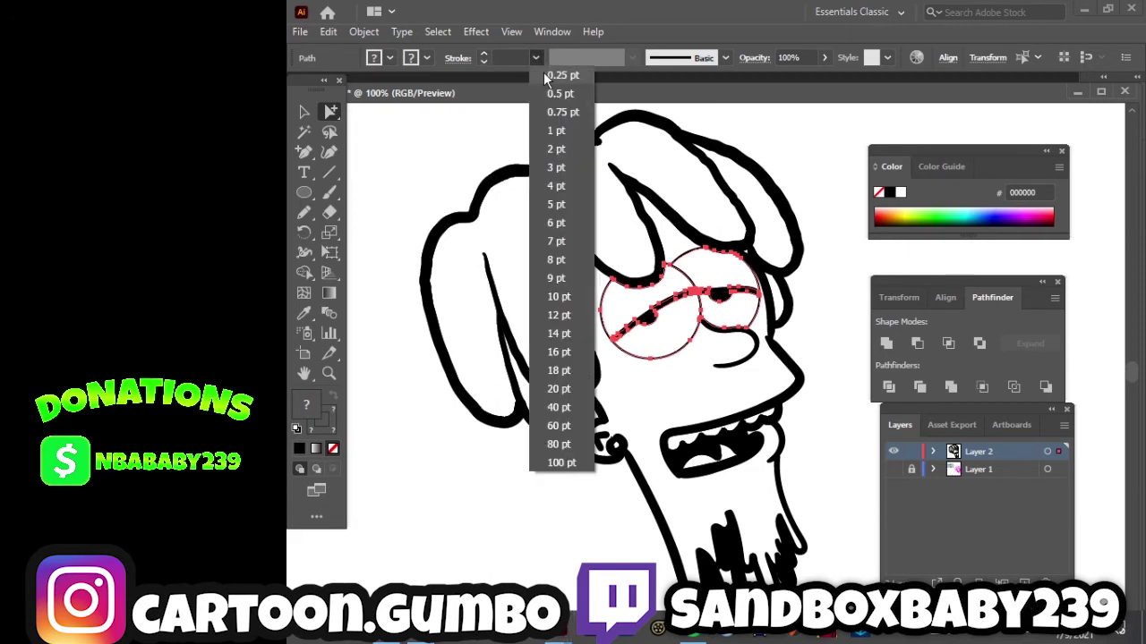
left_click(557, 148)
left_click(582, 286)
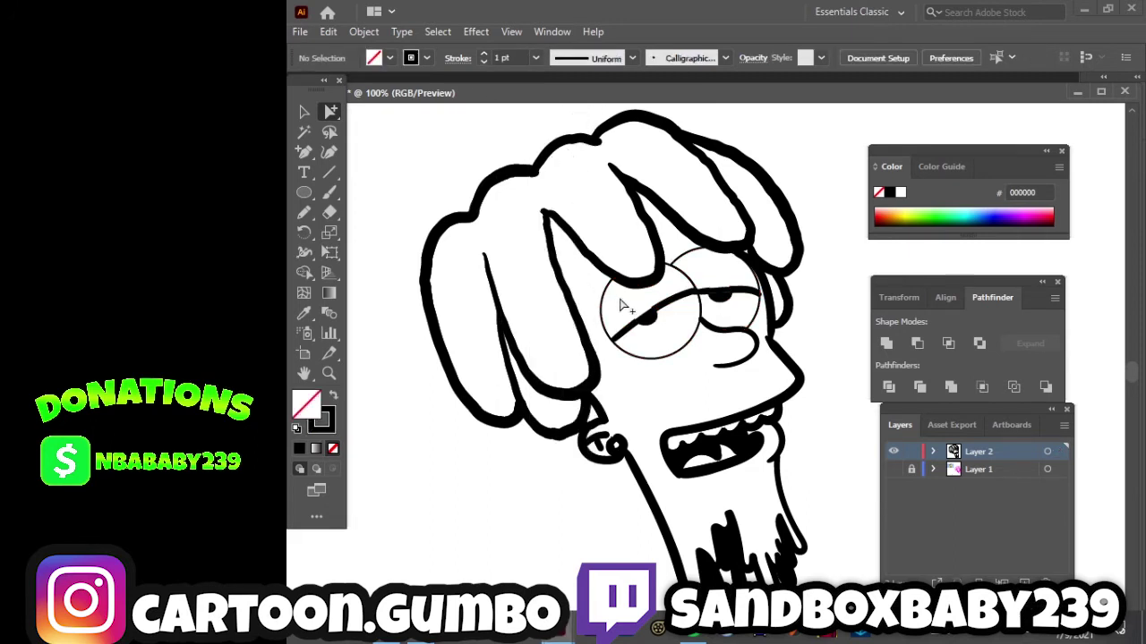
left_click_drag(621, 321, 639, 327)
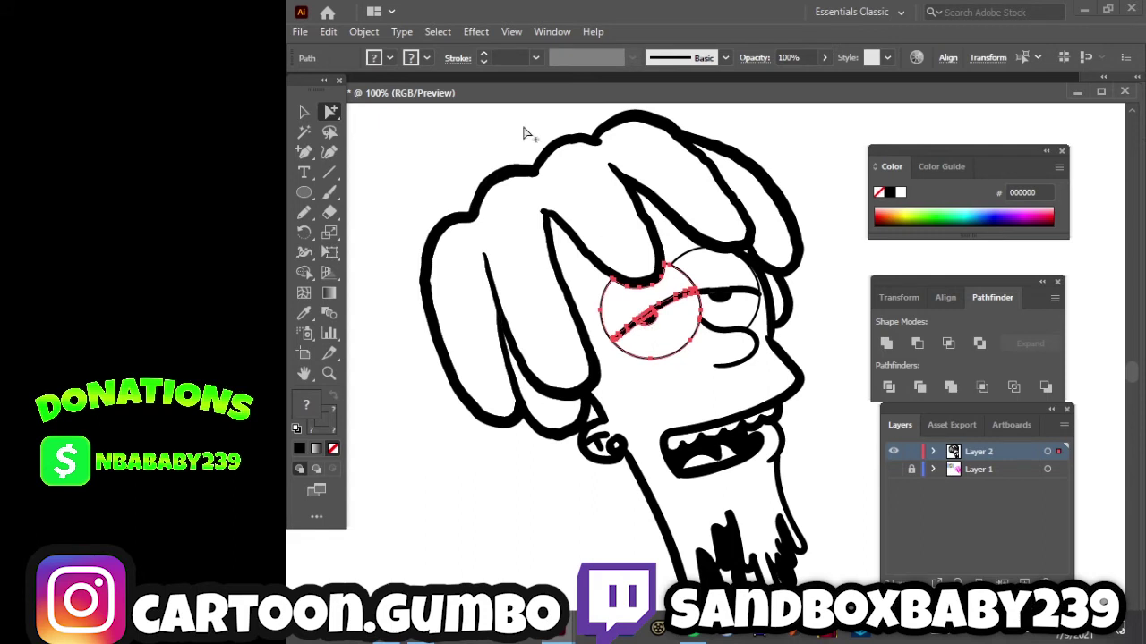
left_click(536, 57)
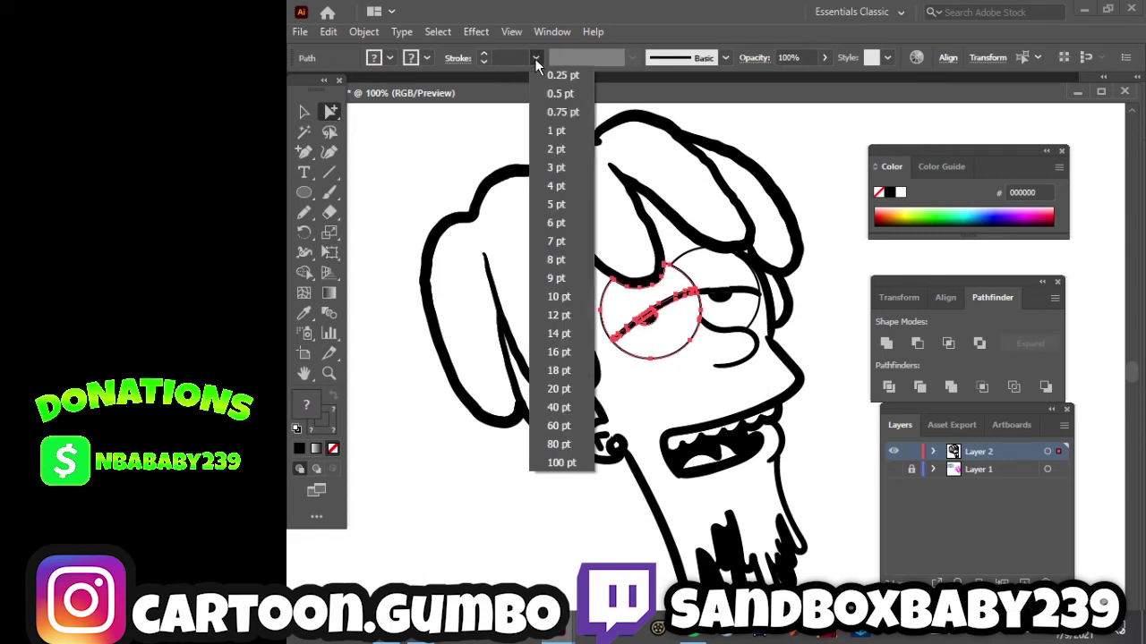
left_click(567, 148)
left_click(594, 286)
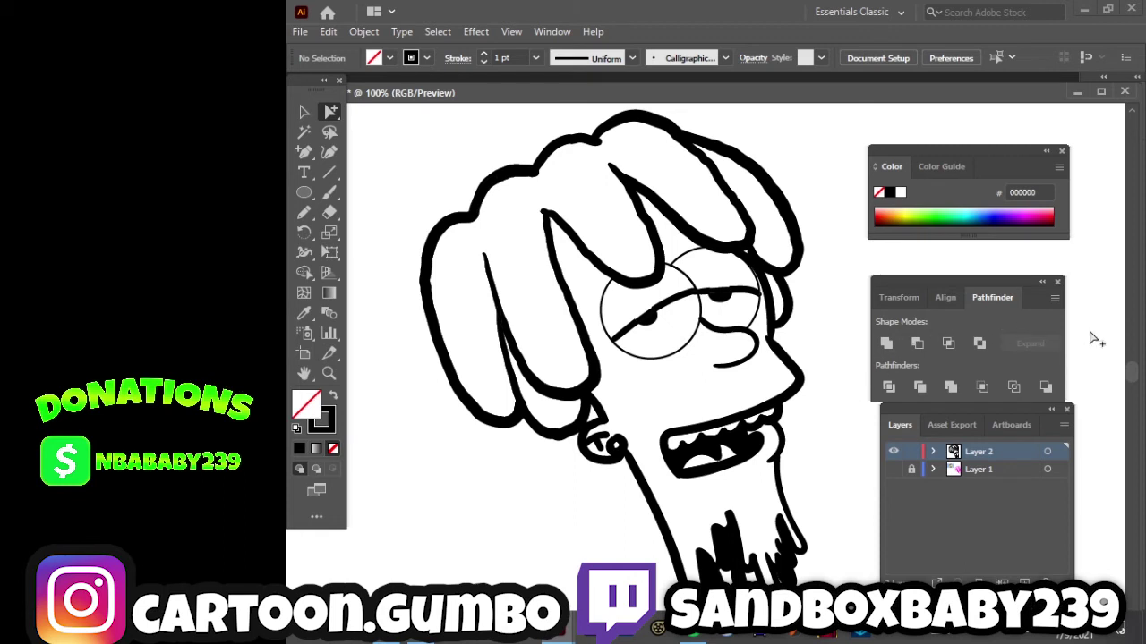
left_click_drag(1133, 383, 1126, 387)
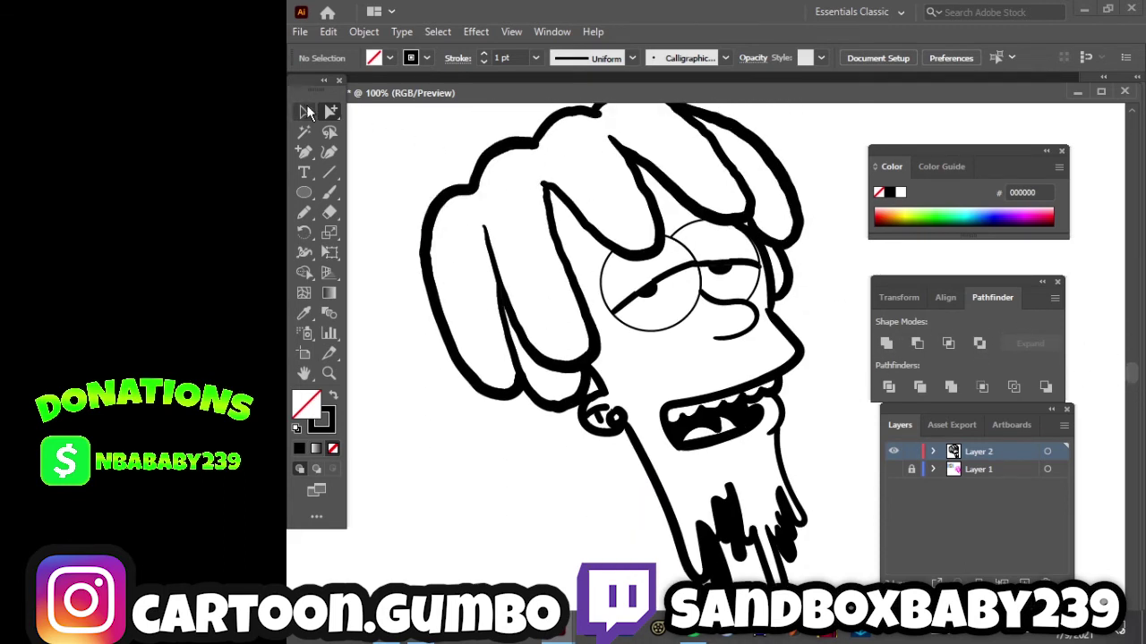
key("v")
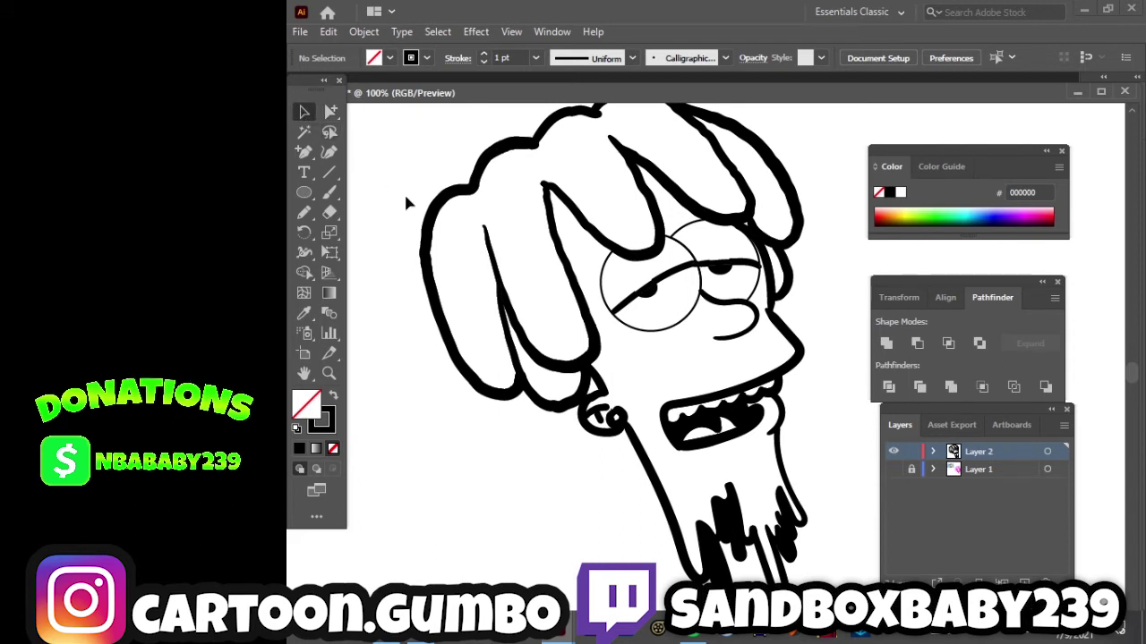
key("ctrl+minus")
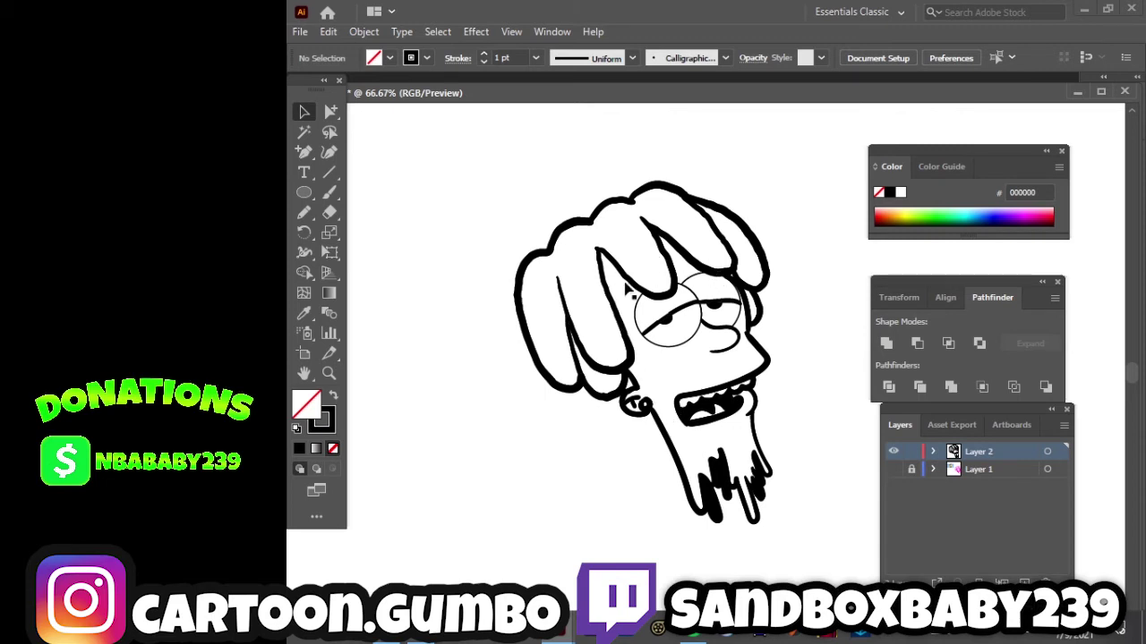
left_click(328, 195)
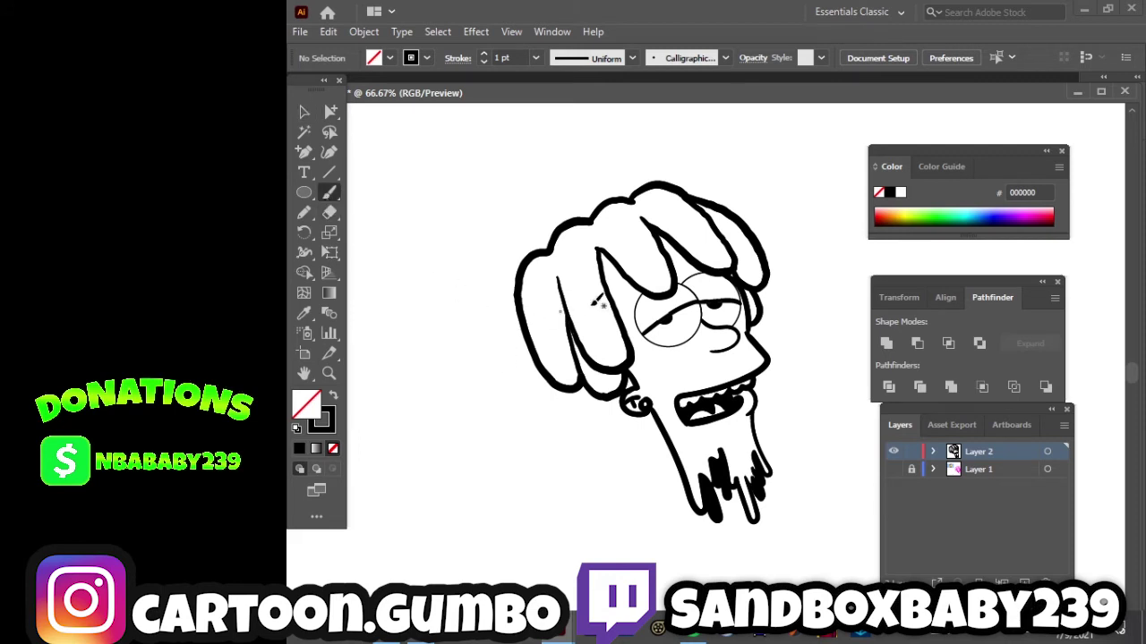
left_click(535, 57)
left_click(557, 166)
left_click_drag(628, 305, 624, 281)
key("ctrl+z")
left_click(304, 112)
Expand and Pathfinder-merge the head artwork, then select everything again.
left_click_drag(453, 176, 815, 524)
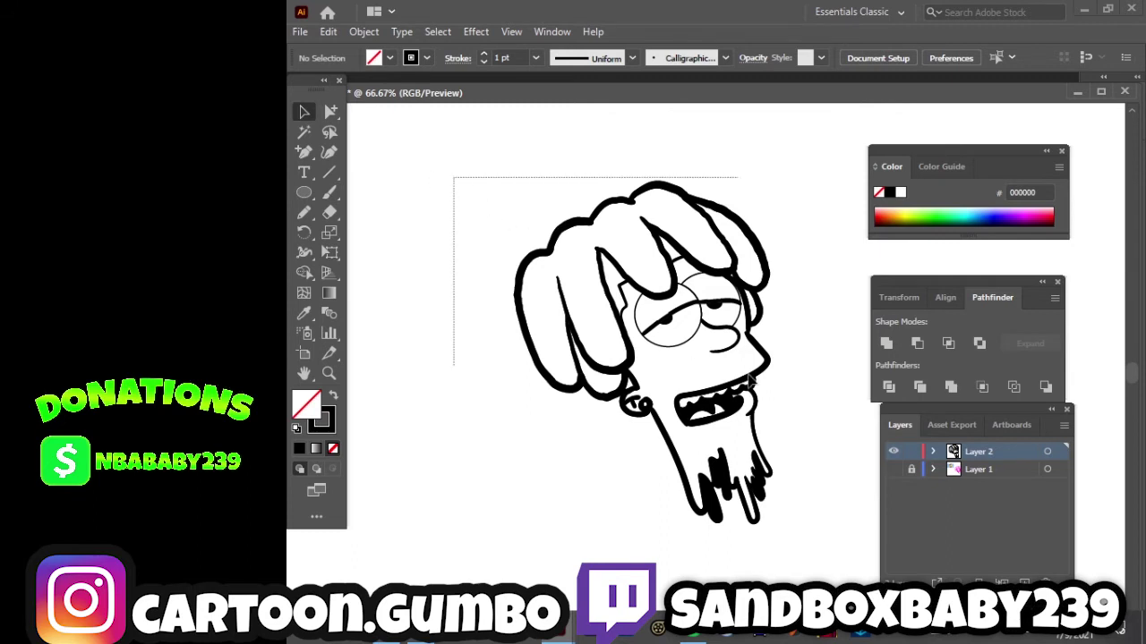
left_click(362, 32)
left_click(484, 221)
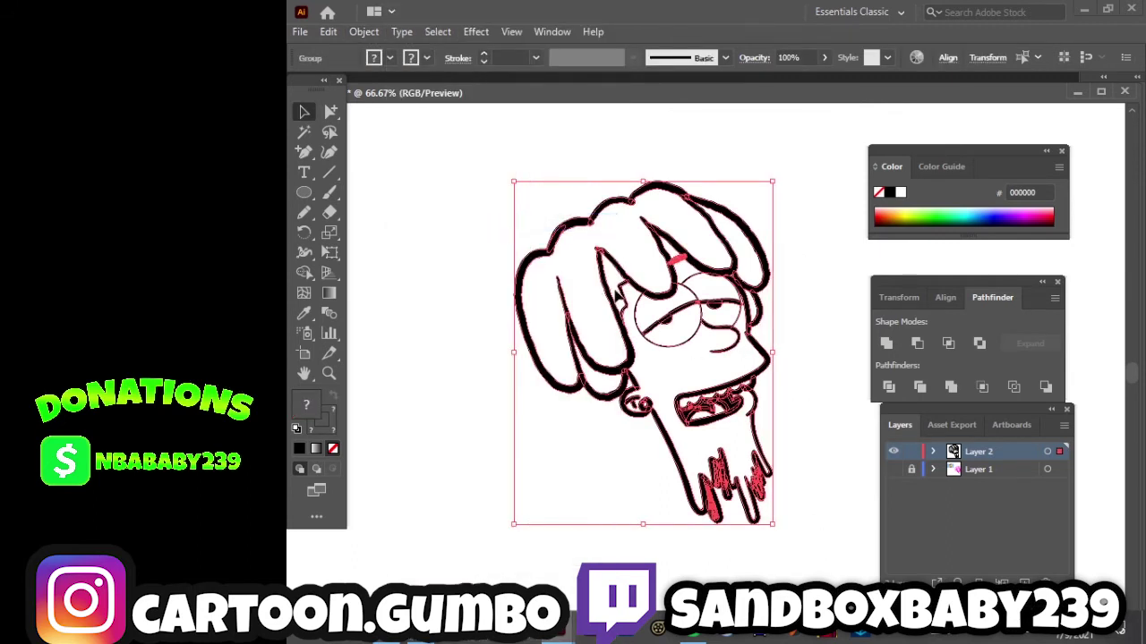
left_click(954, 390)
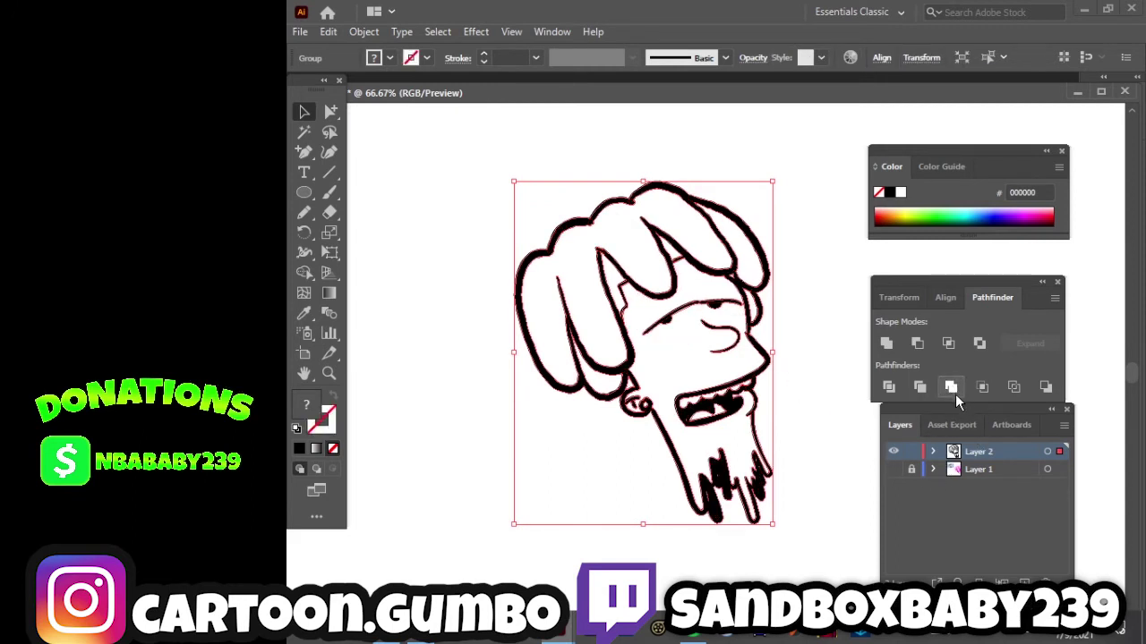
left_click(833, 438)
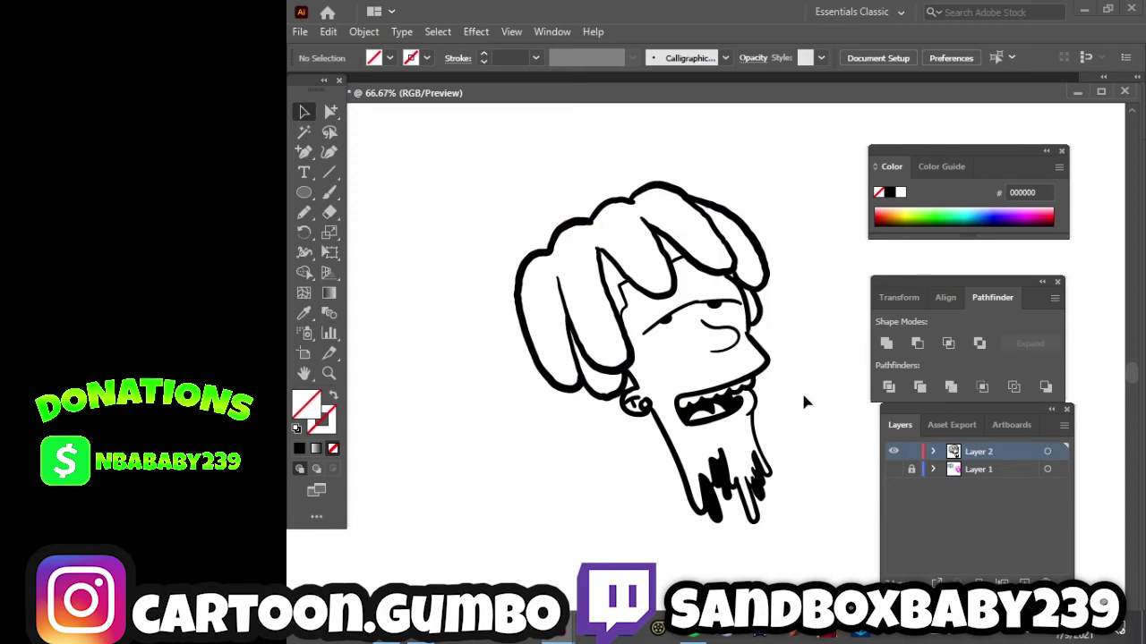
key("ctrl+a")
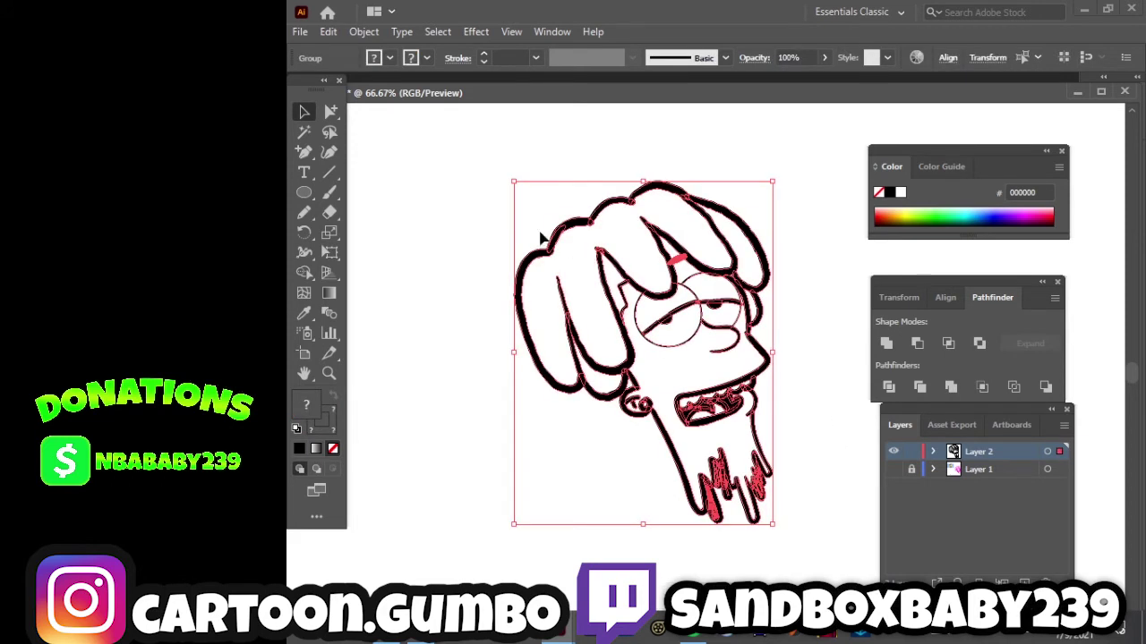
Expand the artwork with Fill and Stroke checked, discarding an accidental Layer 2 duplicate.
left_click(363, 34)
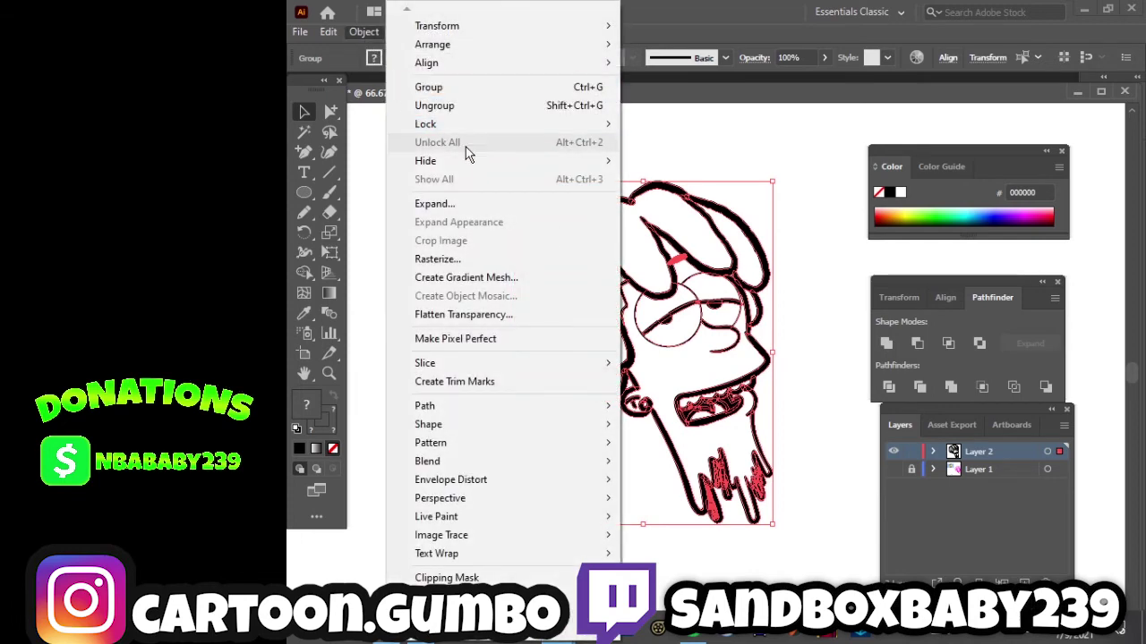
left_click(471, 202)
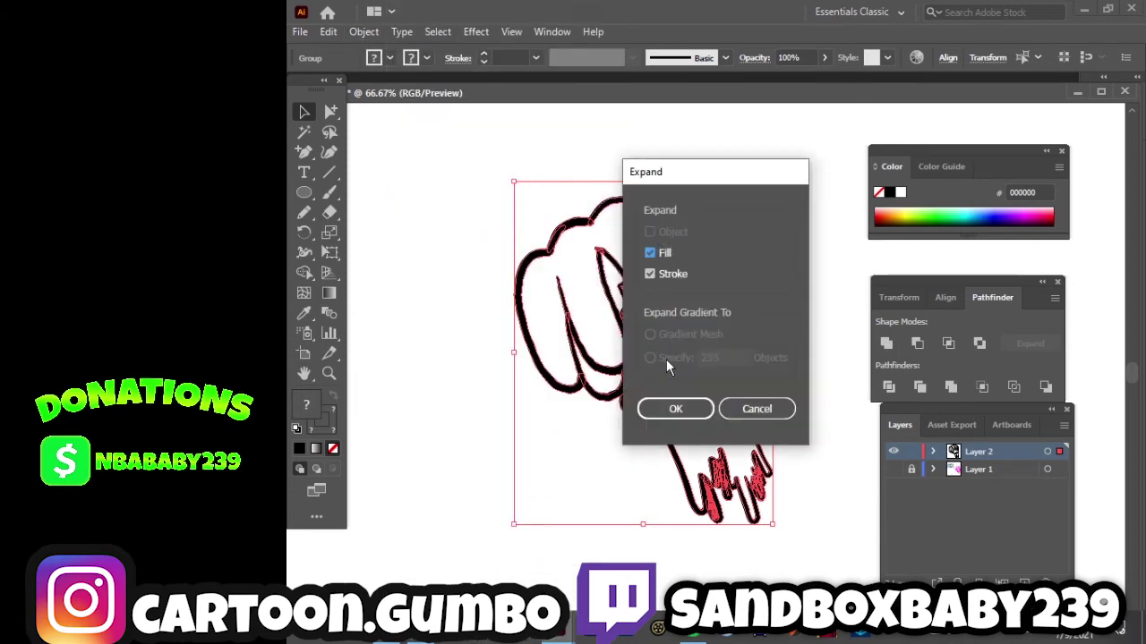
left_click(677, 410)
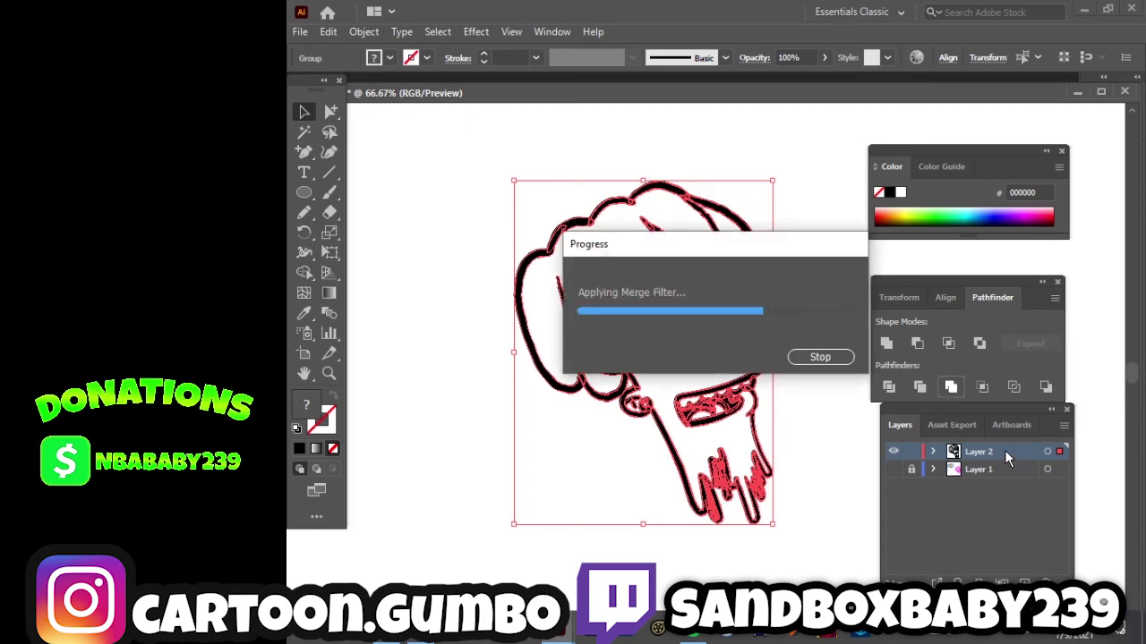
left_click(853, 429)
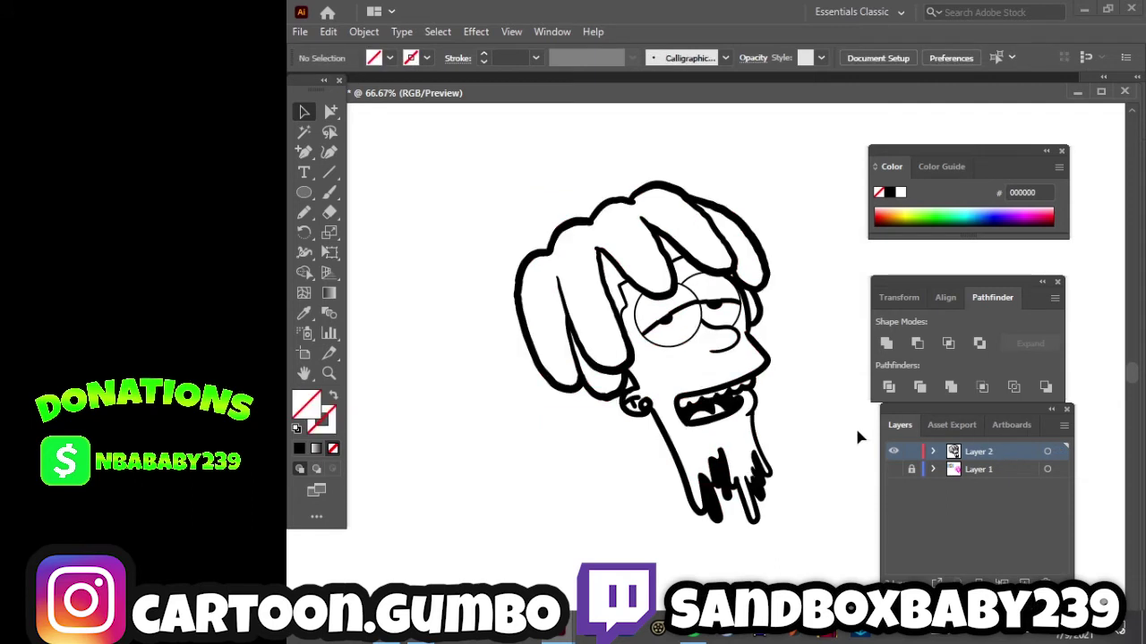
left_click(1007, 452)
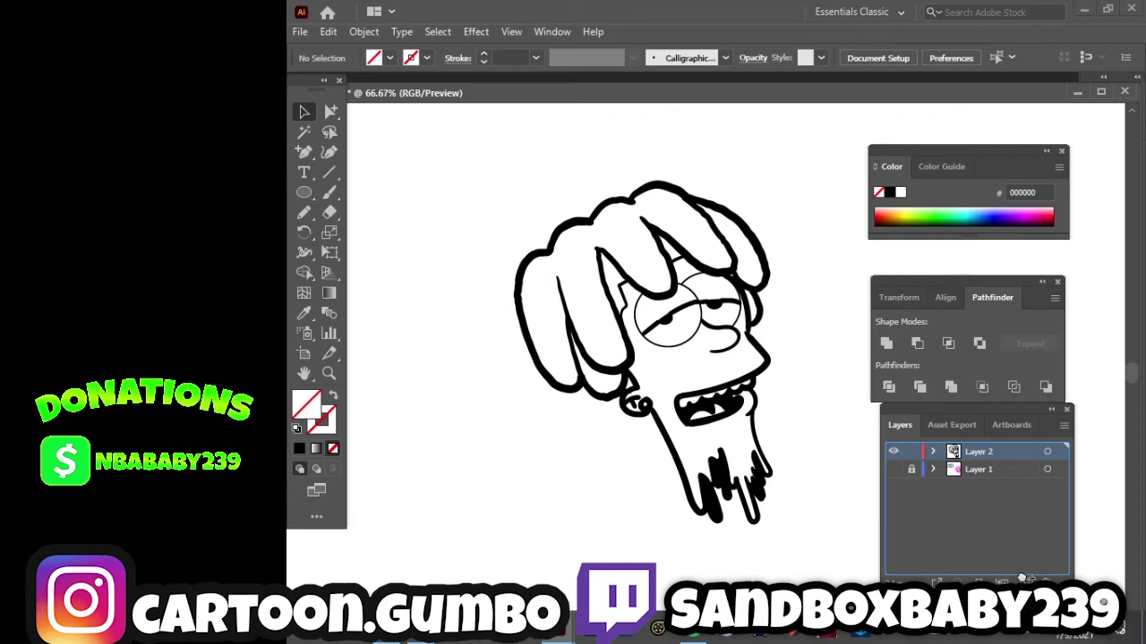
left_click_drag(1007, 452, 1023, 582)
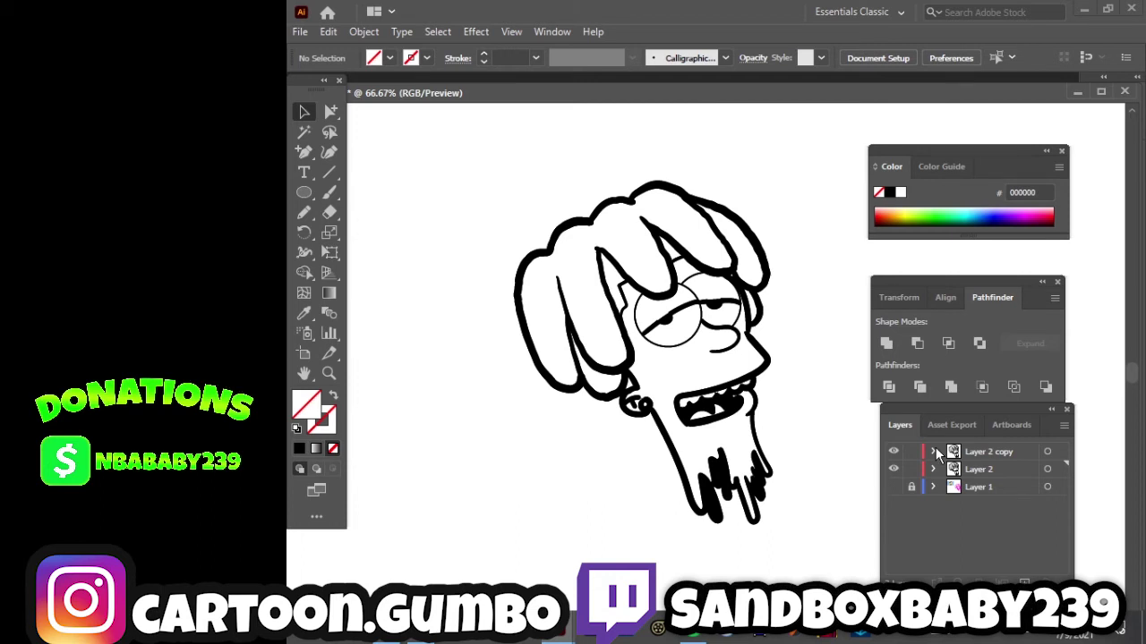
key("ctrl+z")
Reselect the whole expanded head drawing and switch to the Eraser tool.
left_click_drag(432, 161, 832, 541)
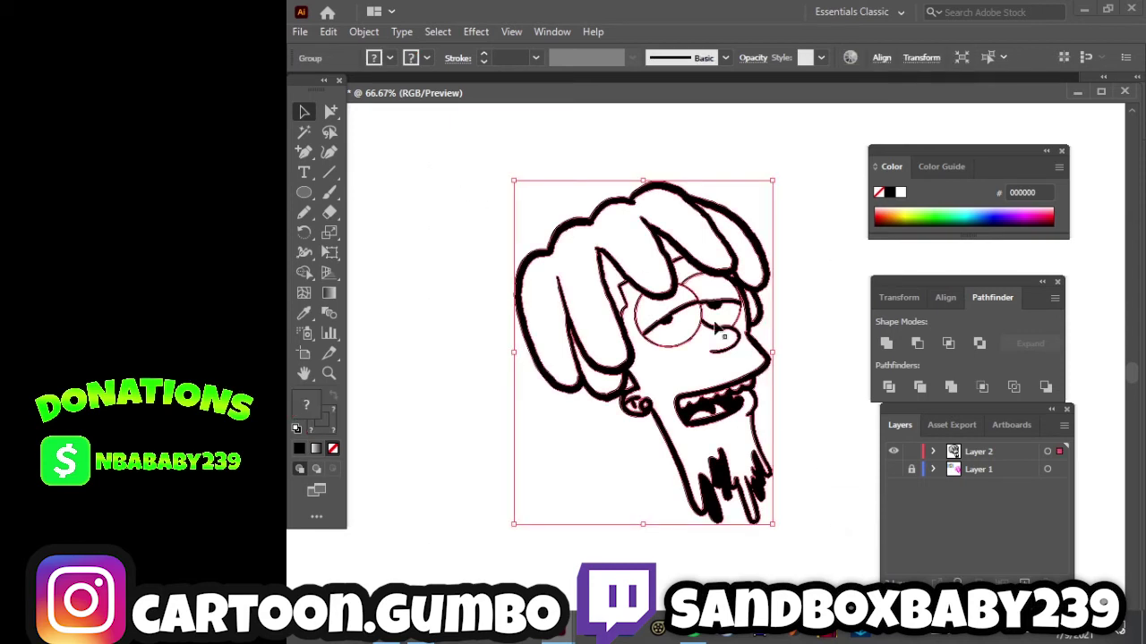
left_click(363, 31)
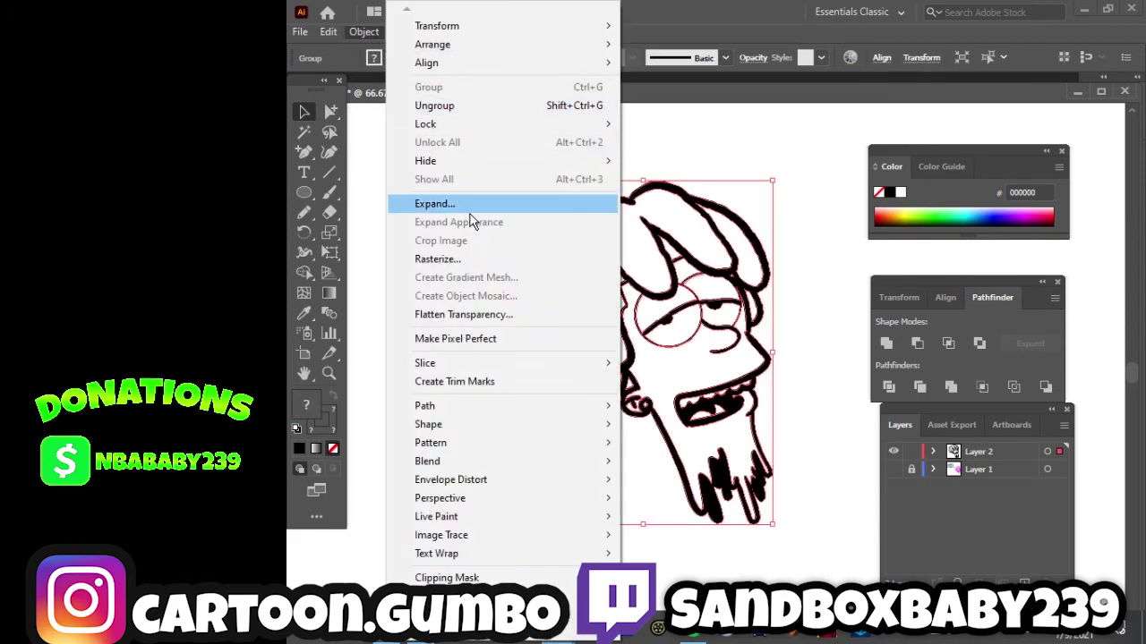
left_click(899, 400)
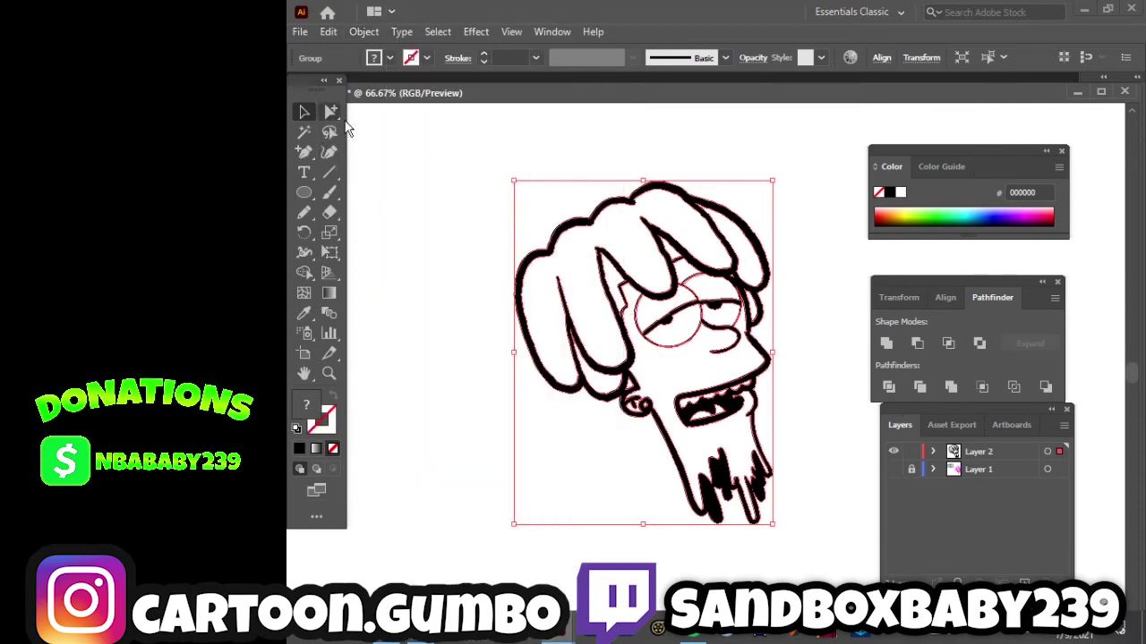
left_click(397, 137)
left_click(330, 212)
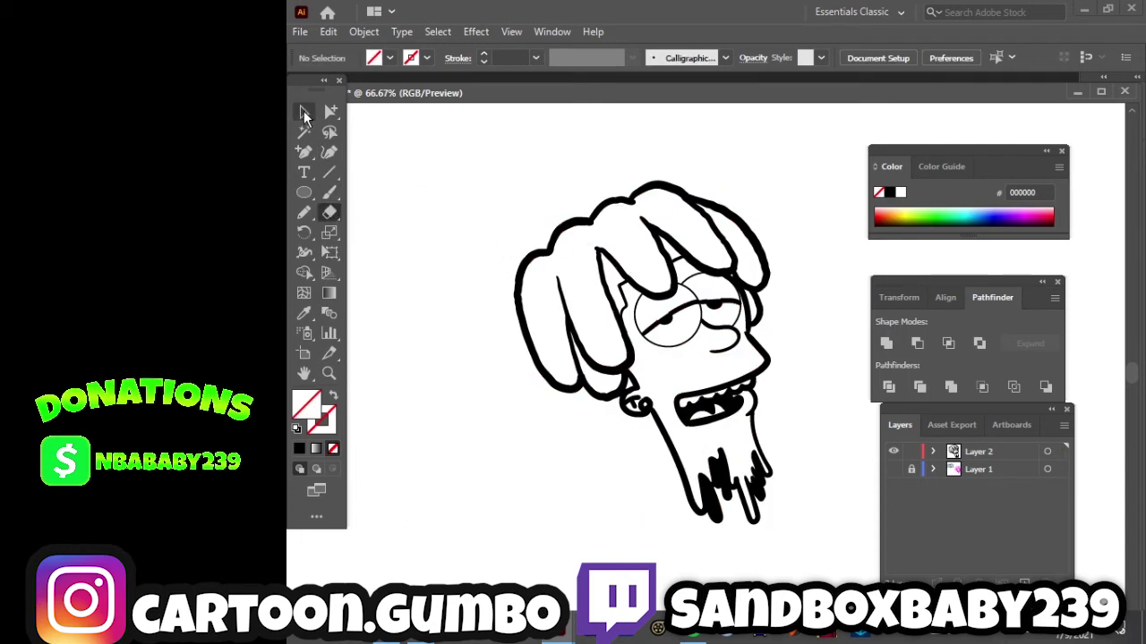
left_click(304, 114)
left_click(642, 333)
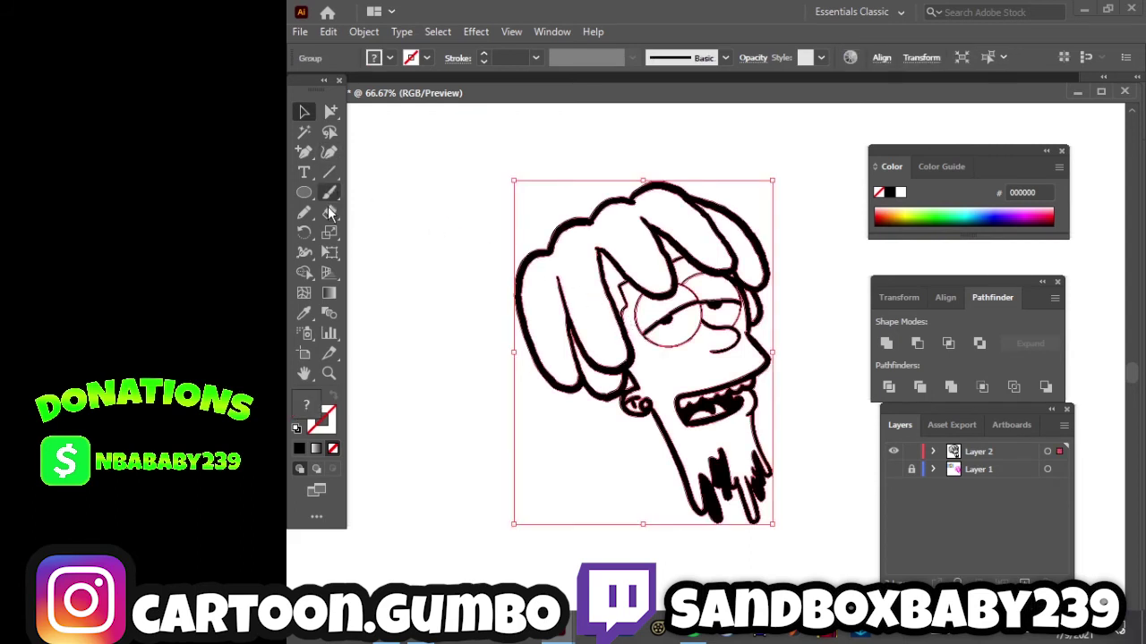
left_click(329, 213)
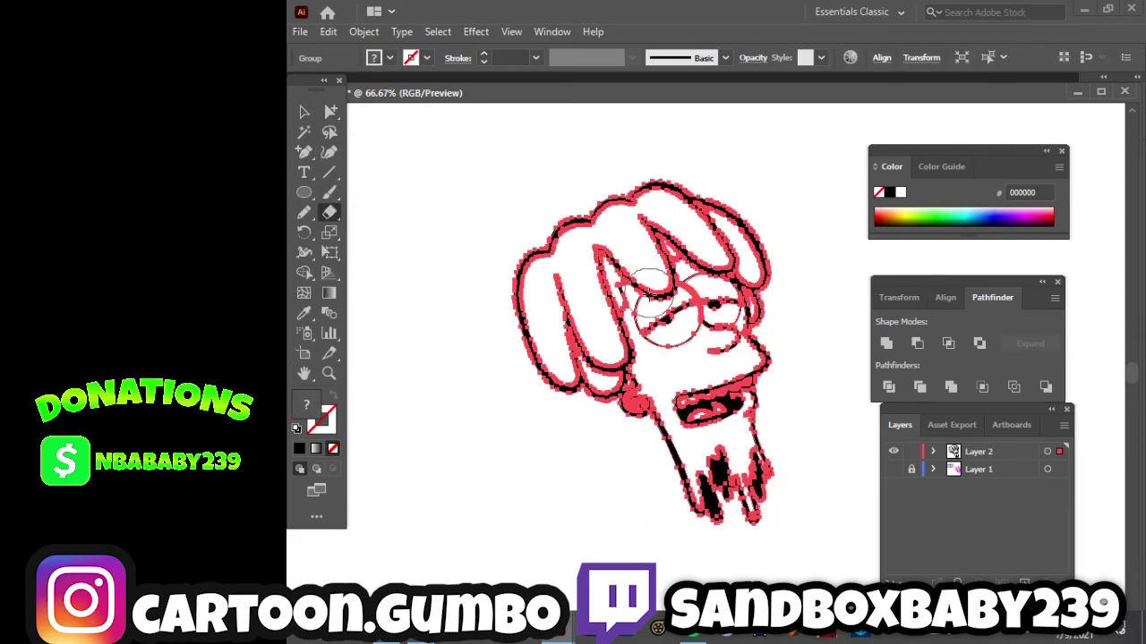
Set the Eraser tool size to 15 pt.
double_click(330, 213)
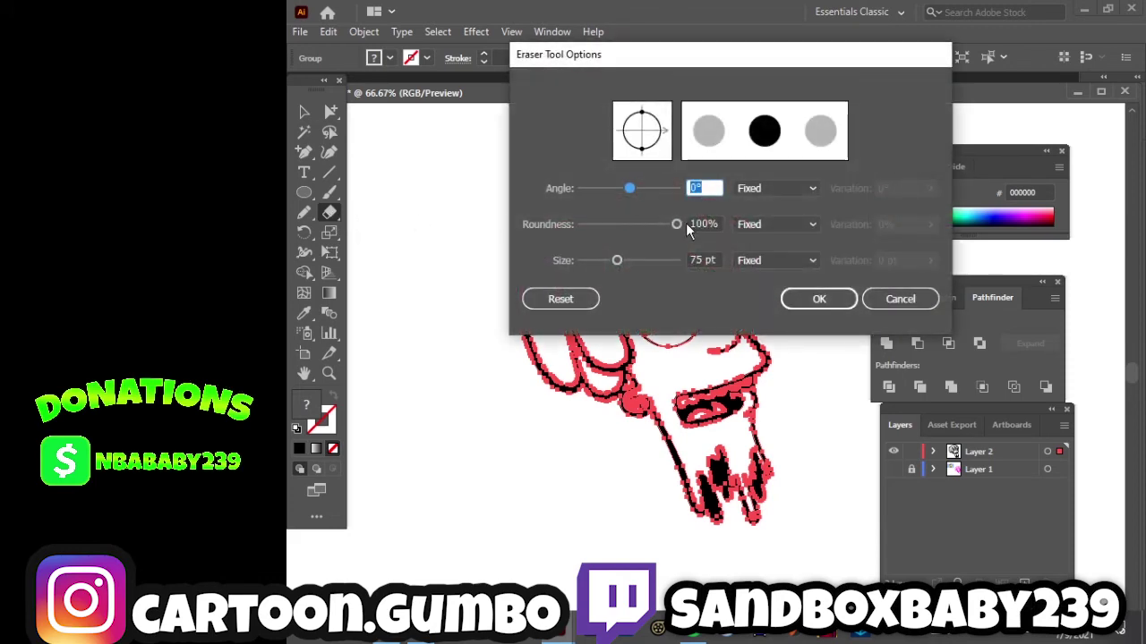
left_click_drag(617, 260, 586, 260)
left_click(834, 301)
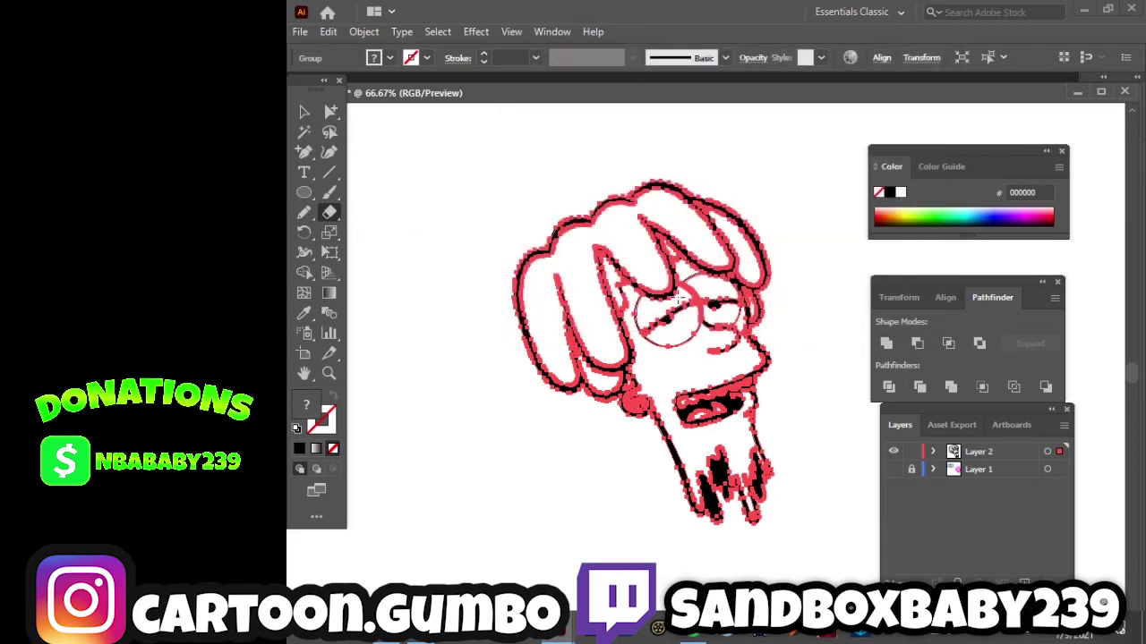
Erase stray line bits near the glasses lenses, then deselect.
left_click_drag(634, 301, 646, 305)
key("ctrl+z")
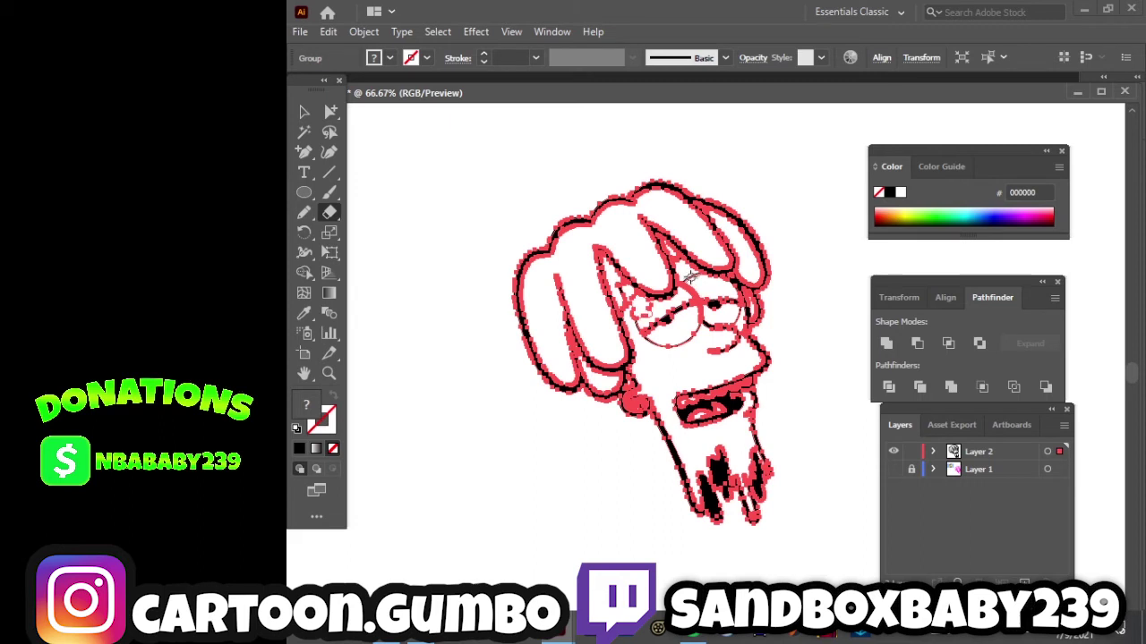
left_click_drag(700, 281, 712, 288)
key("v")
left_click(414, 148)
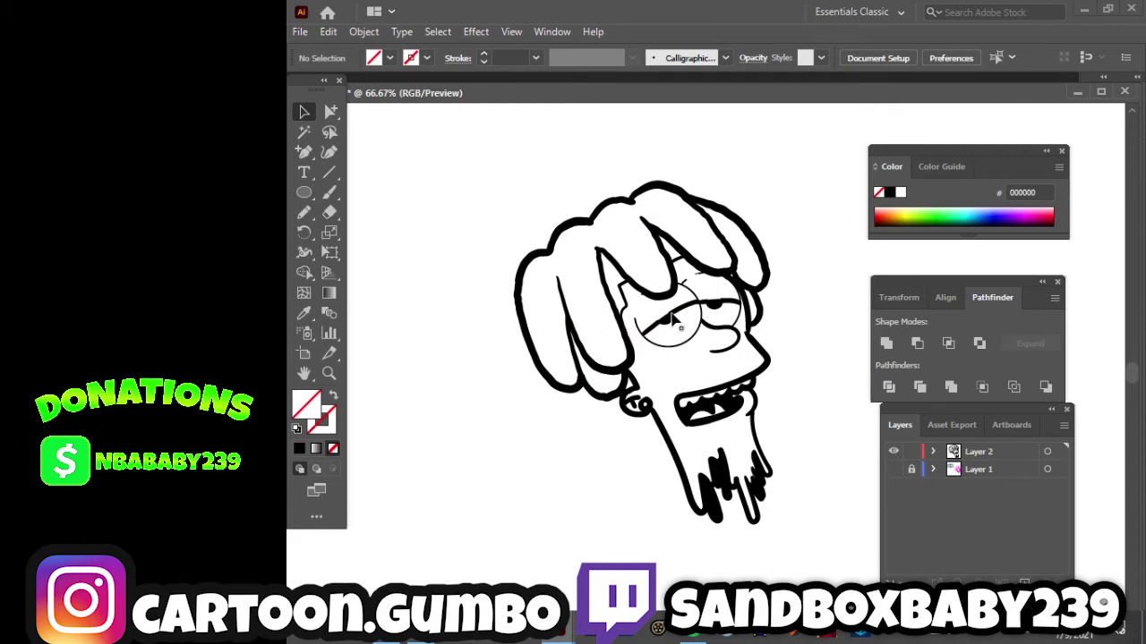
key("ctrl+plus")
key("ctrl+plus")
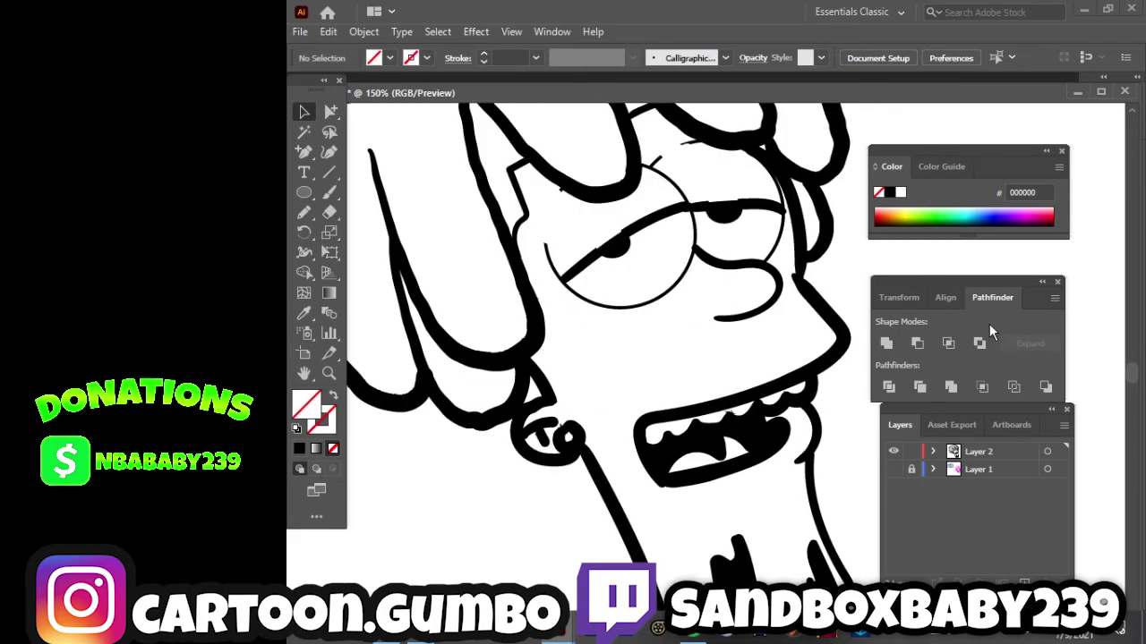
Set the whole drawing's stroke weight to 0.25 pt.
scroll(1132, 380, "up", 3)
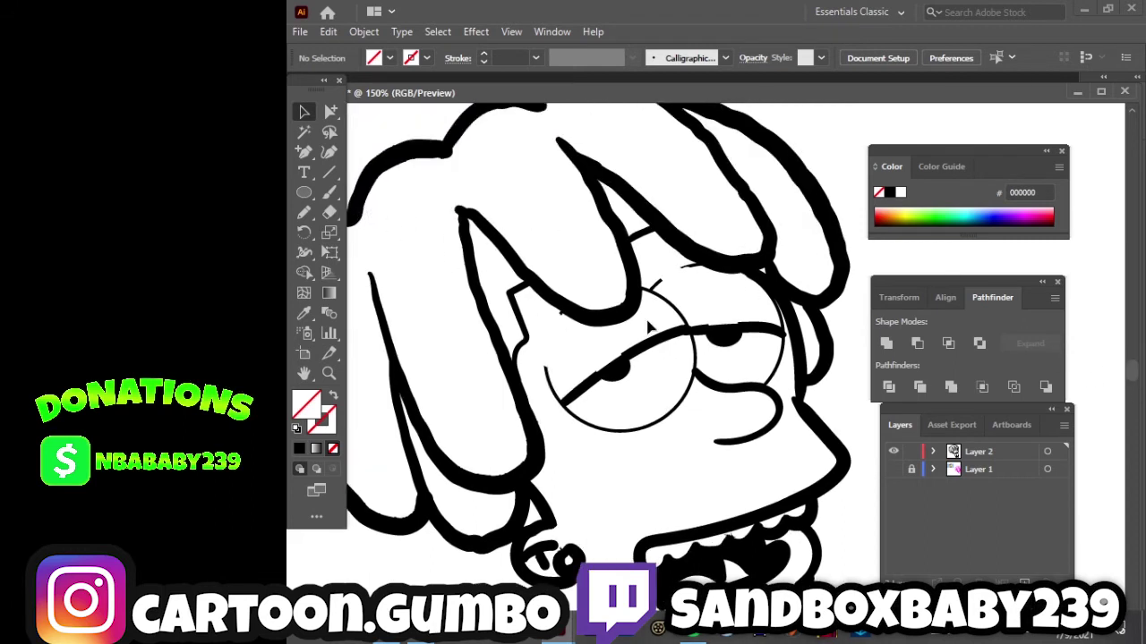
left_click_drag(667, 365, 669, 367)
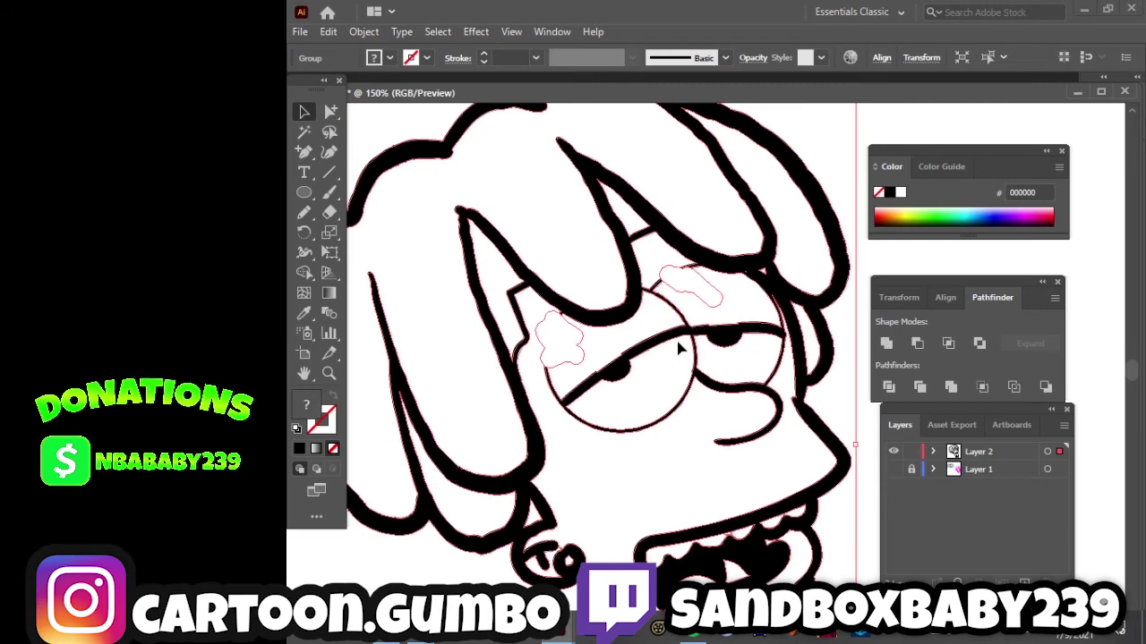
left_click(534, 57)
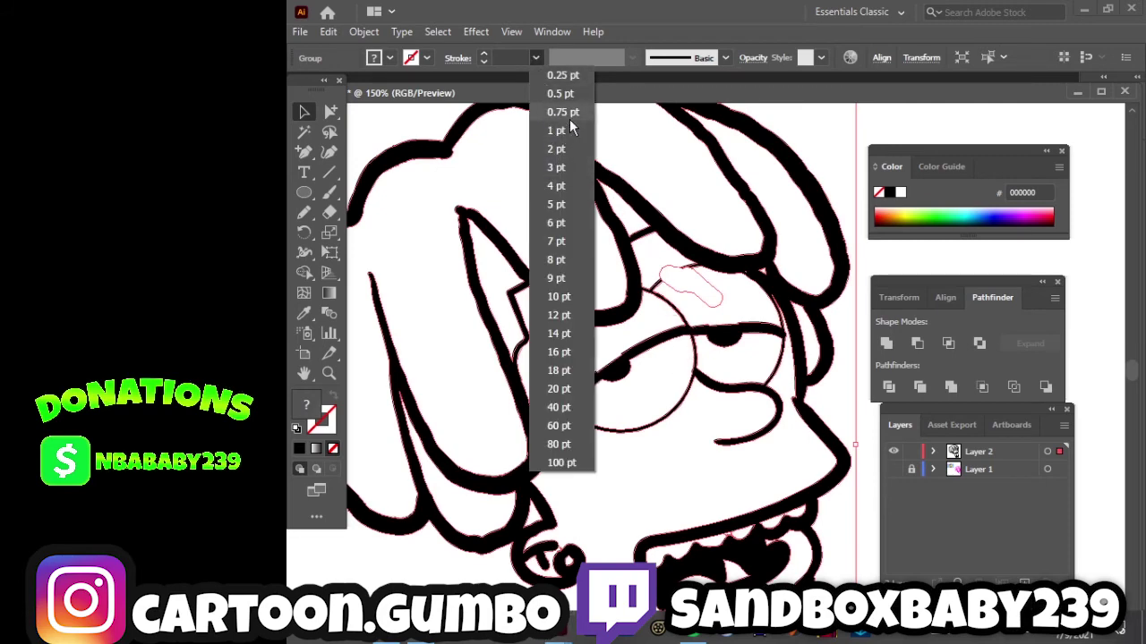
left_click(557, 276)
left_click(535, 57)
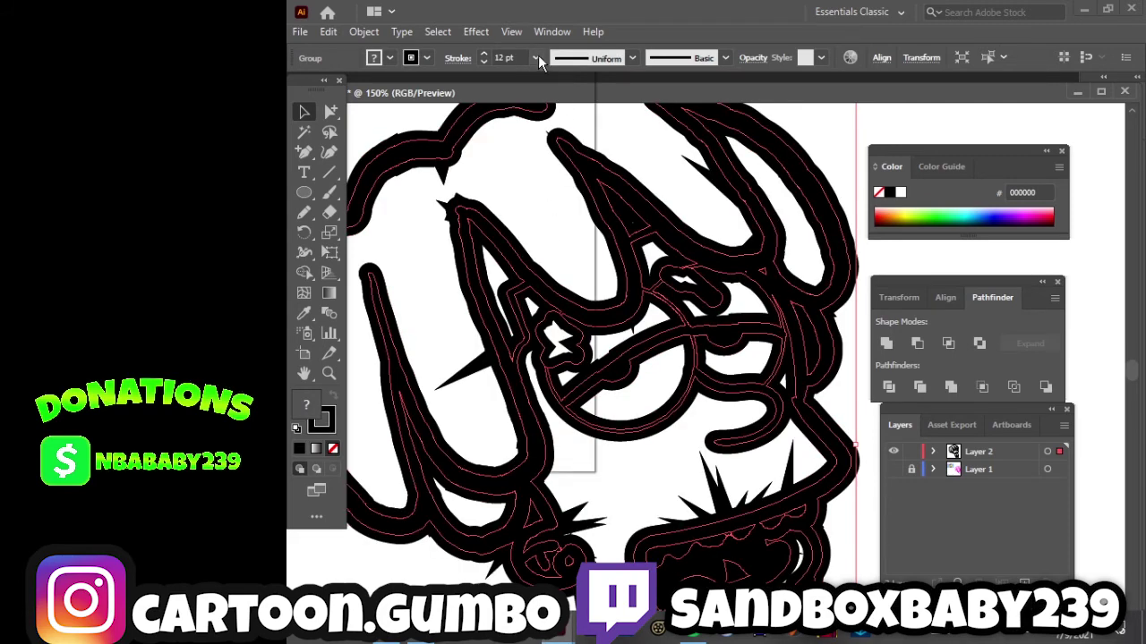
left_click(564, 77)
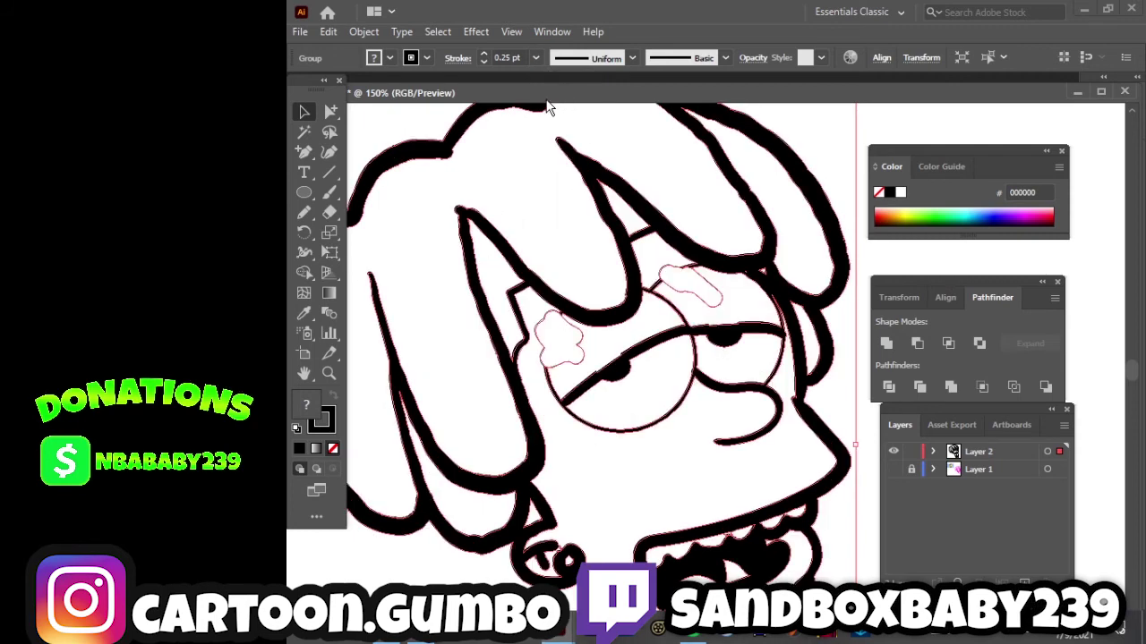
left_click(444, 114)
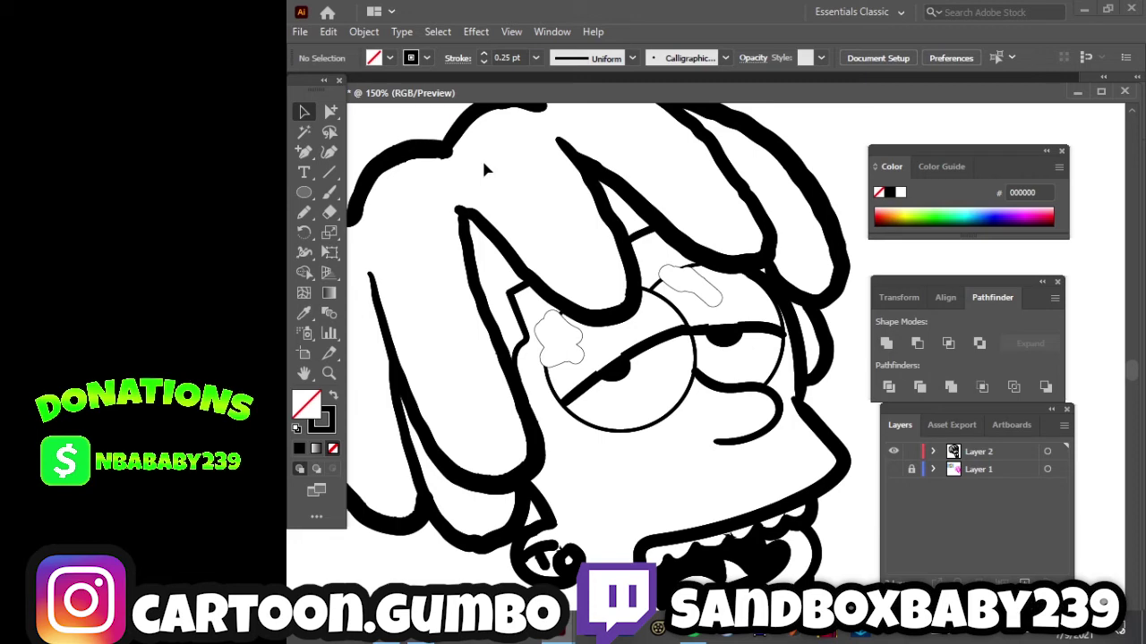
Erase the remaining stray line bits around the glasses with the Eraser.
key("ctrl+a")
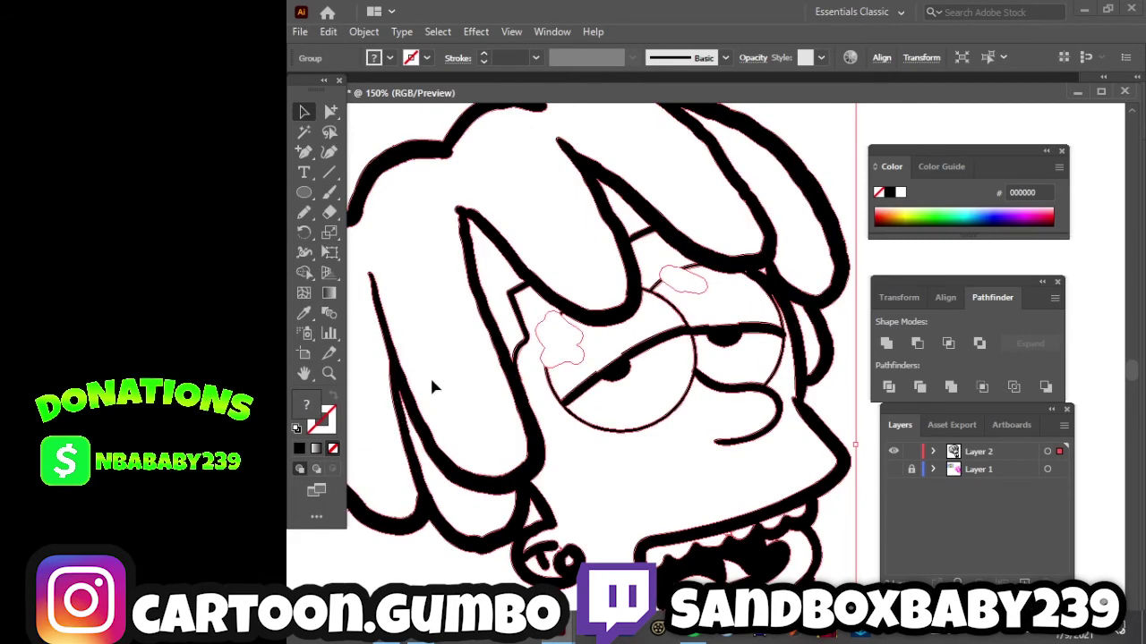
left_click(565, 422)
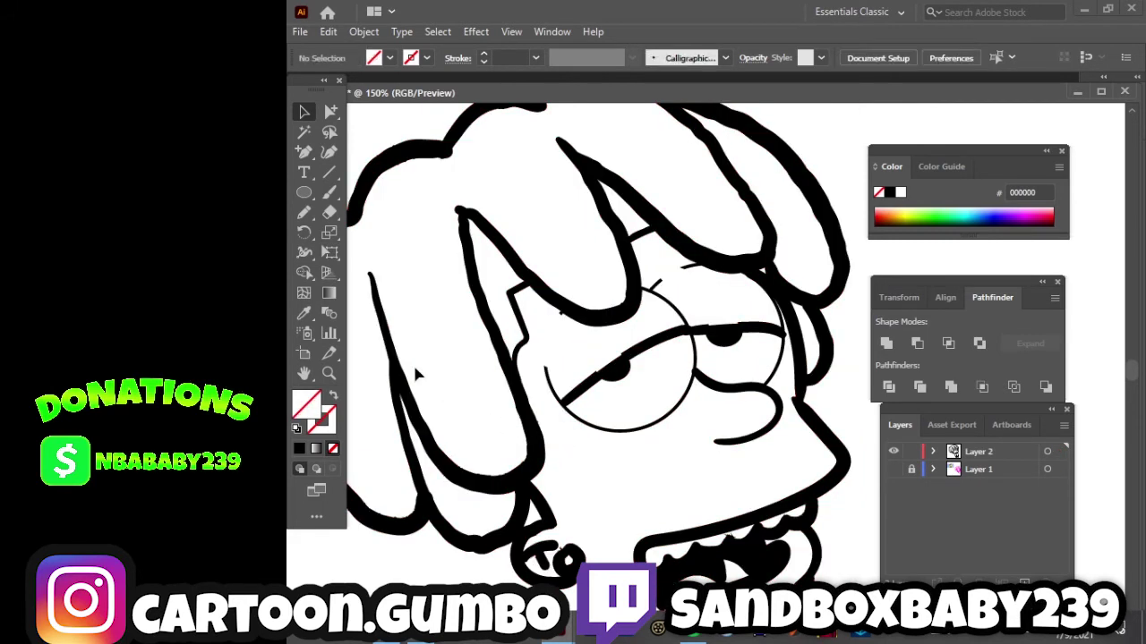
left_click(330, 213)
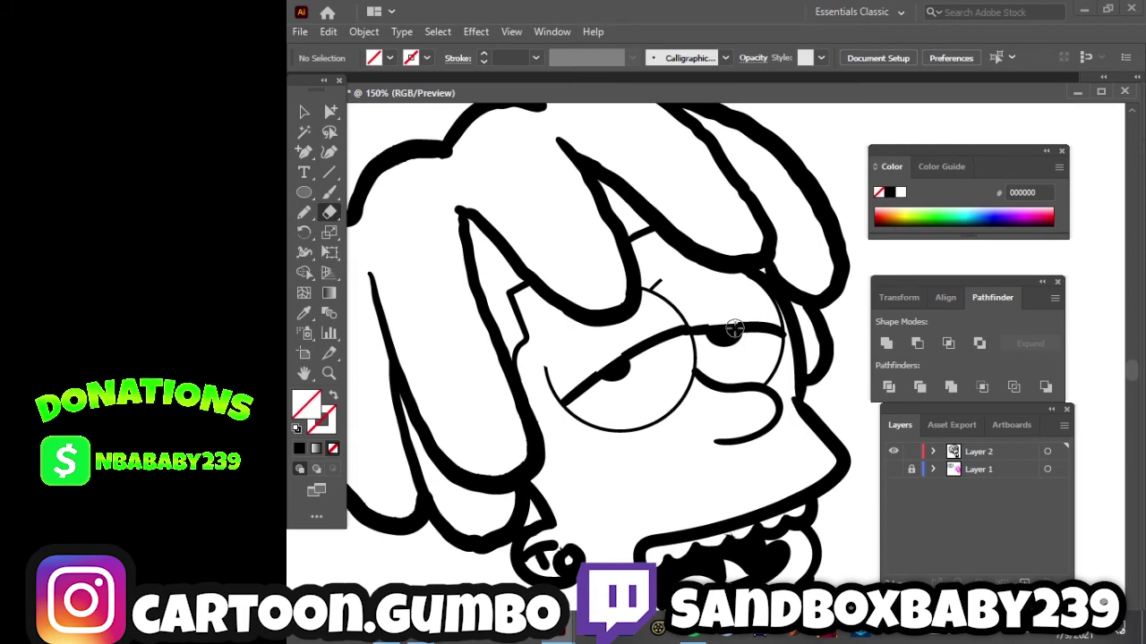
key("ctrl+minus")
key("ctrl+minus")
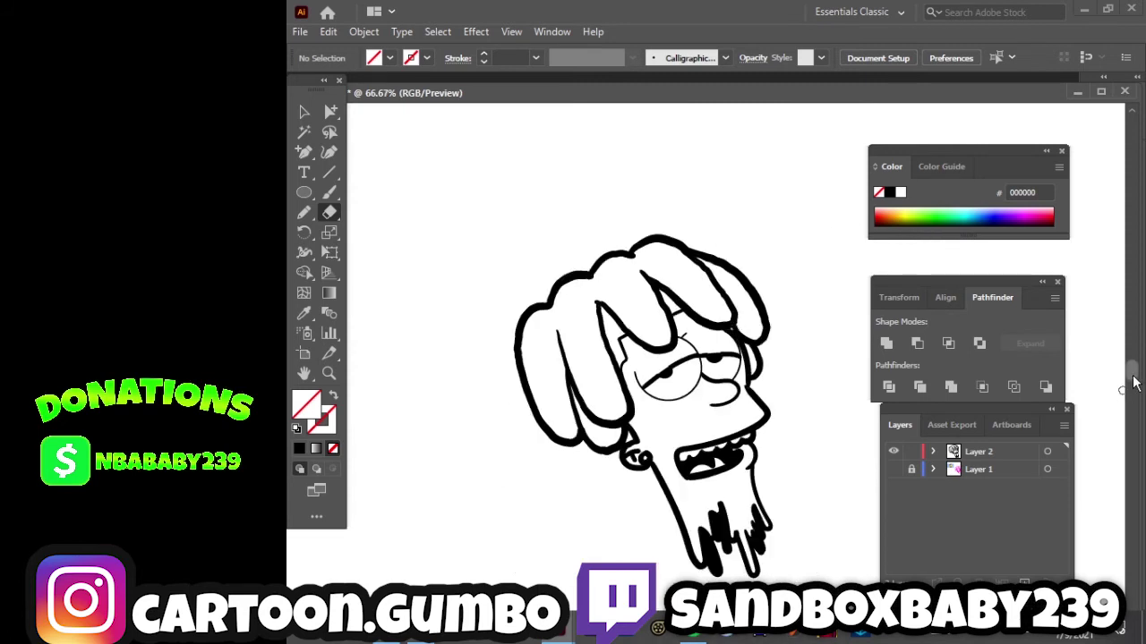
Expand and Pathfinder-merge the drawing, then duplicate Layer 2 as 'Layer 2 copy'.
left_click_drag(1133, 376, 1119, 376)
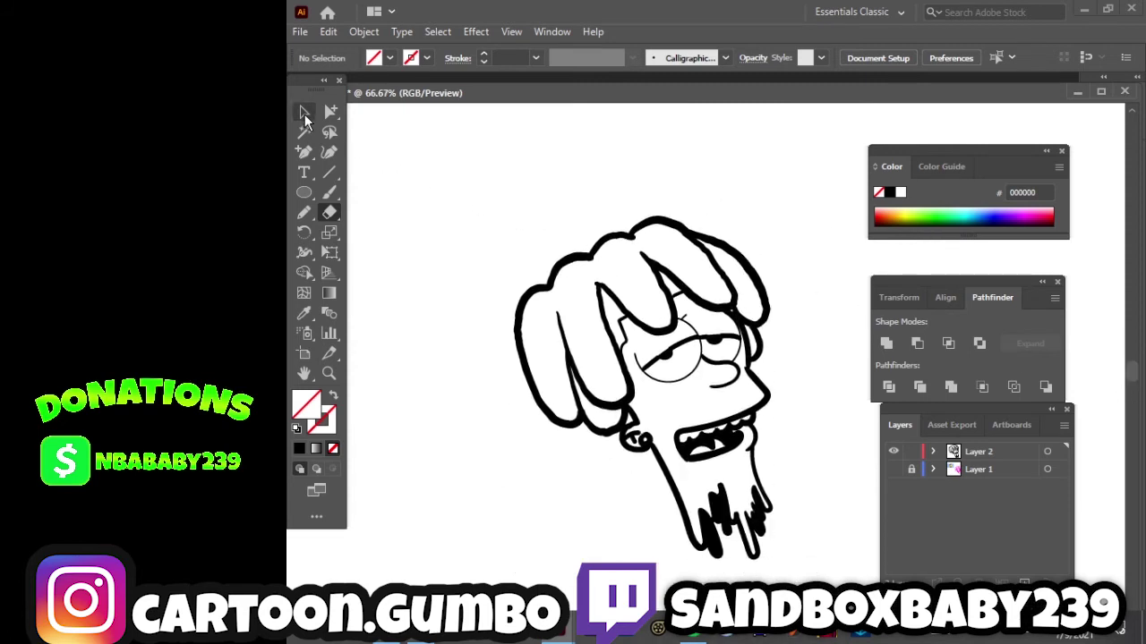
left_click(305, 113)
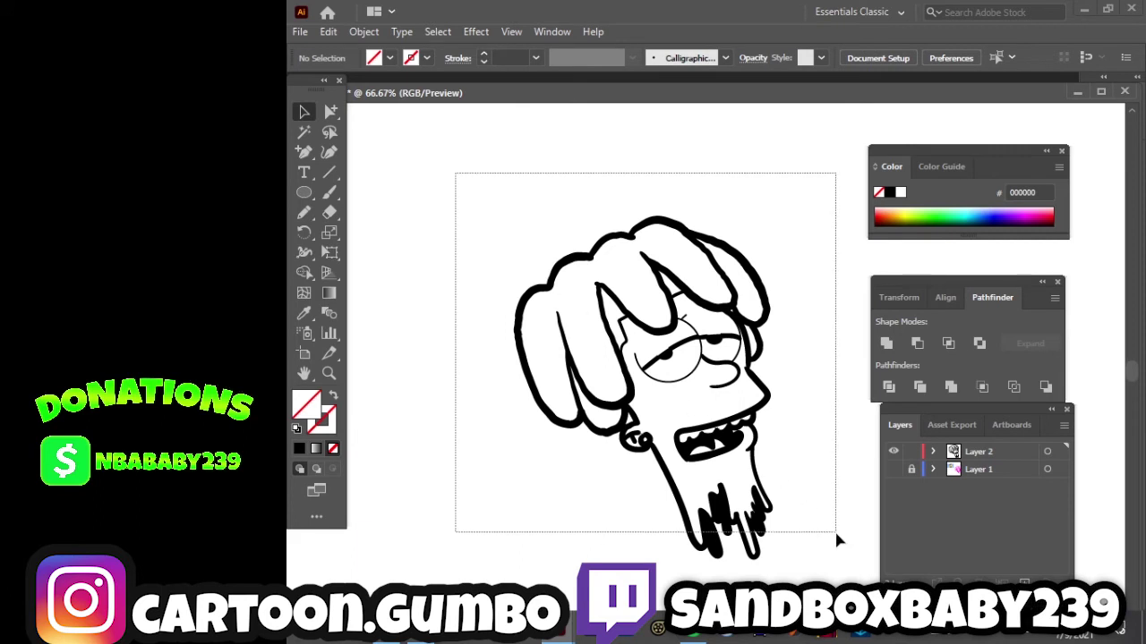
left_click_drag(465, 188, 840, 584)
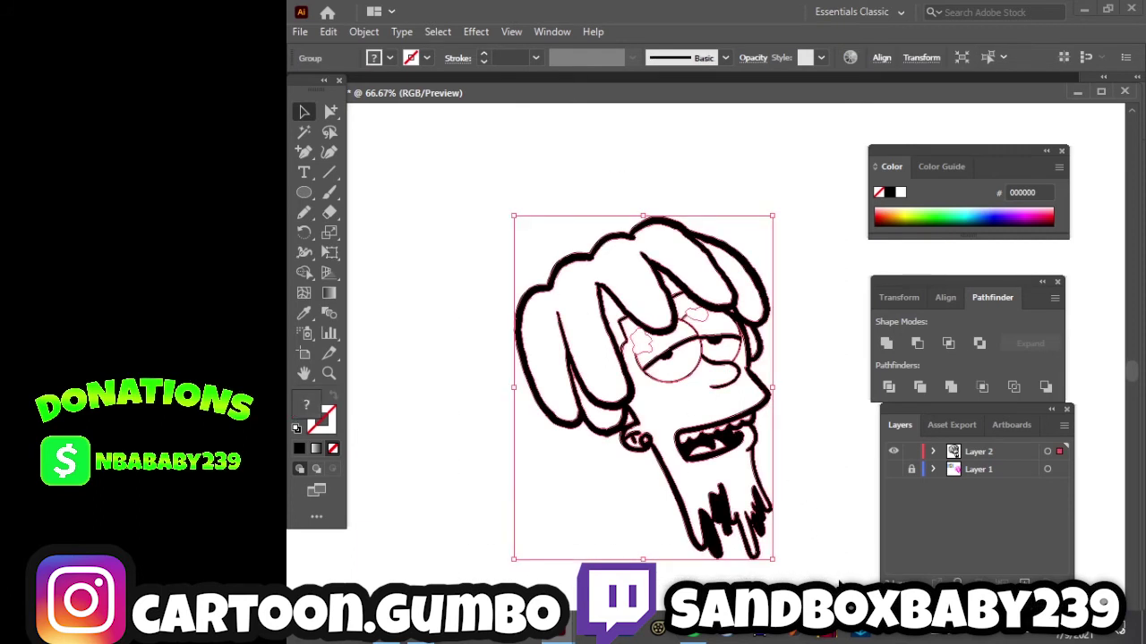
left_click(365, 31)
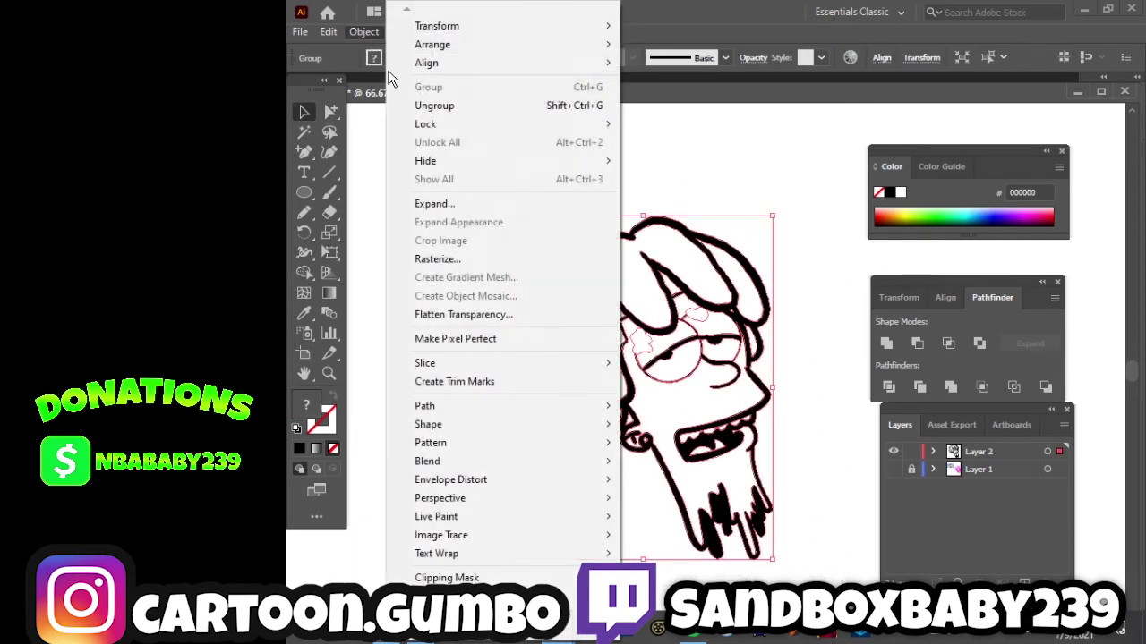
left_click(462, 210)
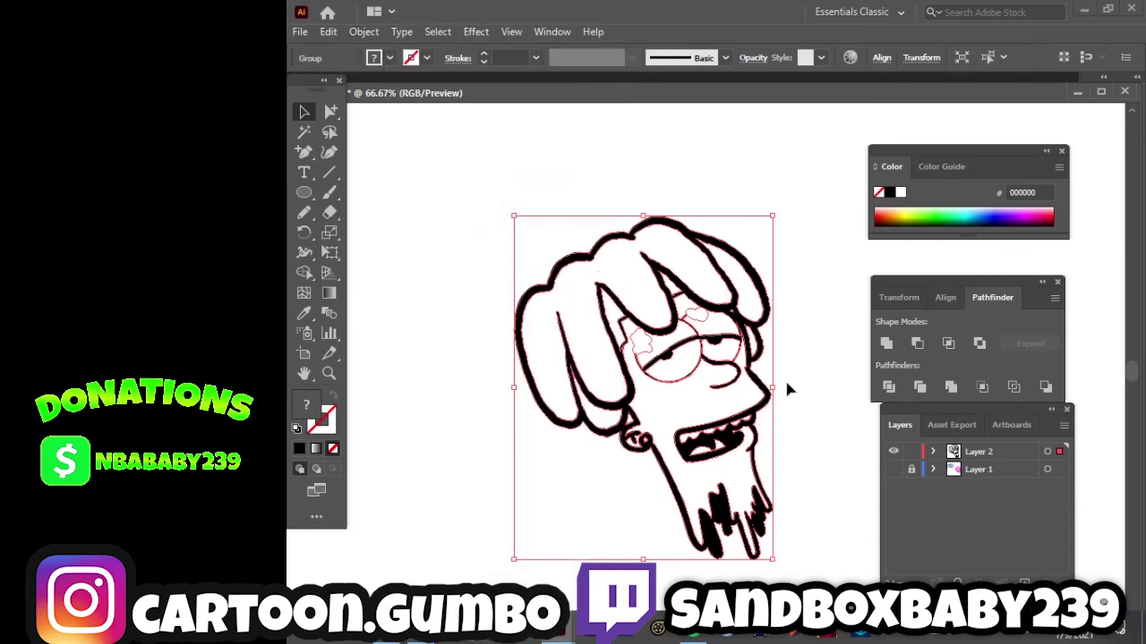
left_click(952, 387)
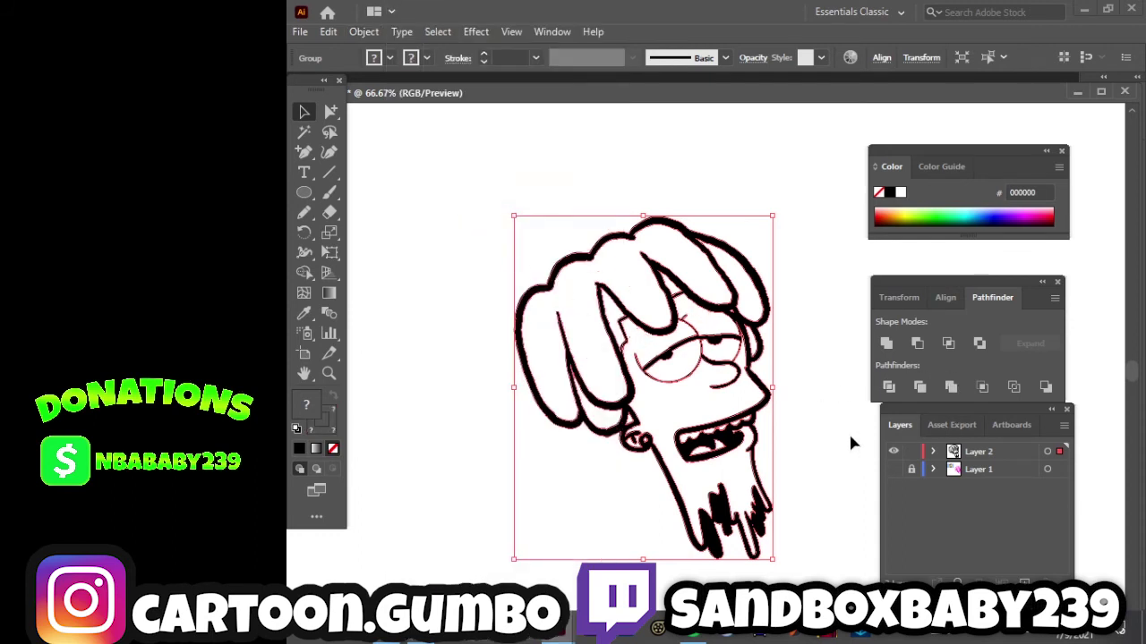
left_click_drag(1001, 456, 1005, 494)
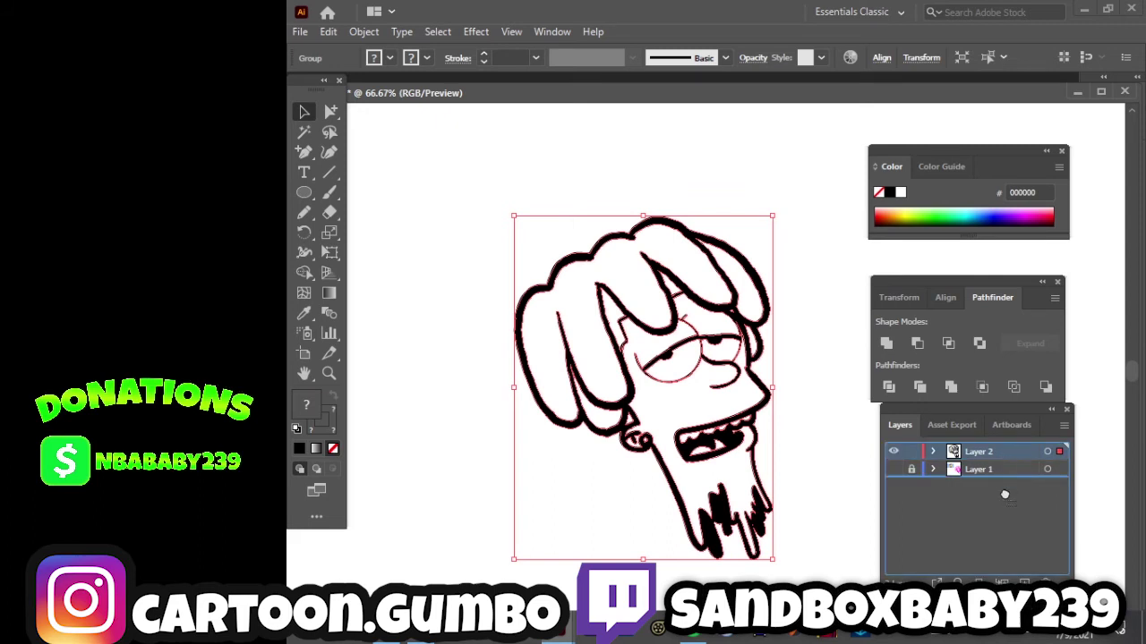
left_click_drag(1025, 577, 1025, 580)
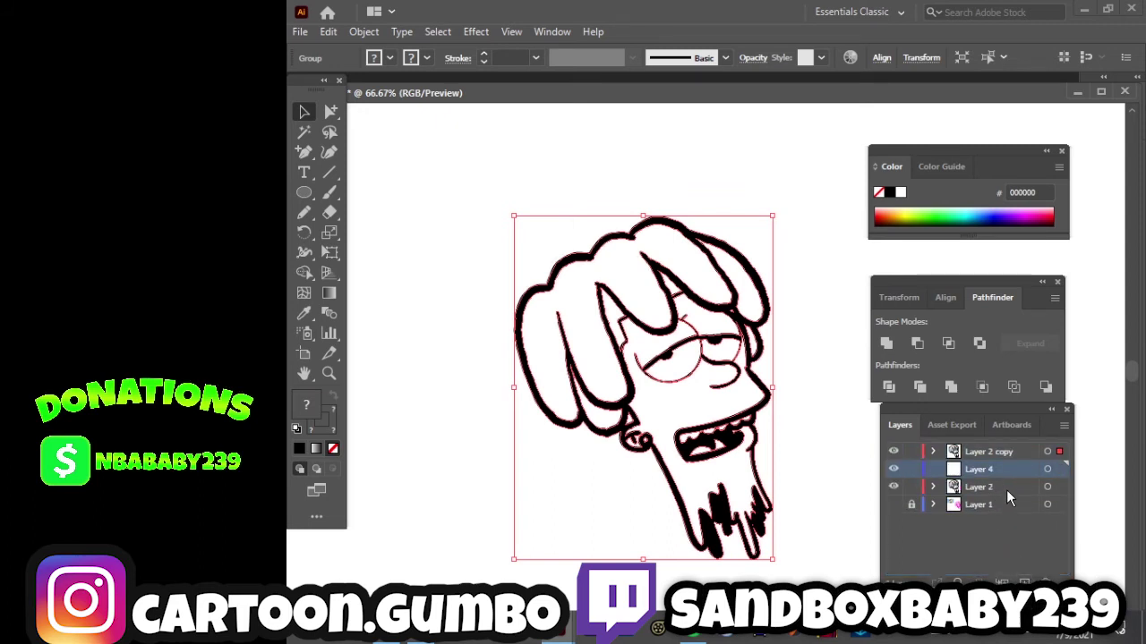
Add empty Layer 4 and set the fill colour to peach #FFCEA1.
key("ctrl+l")
left_click(820, 484)
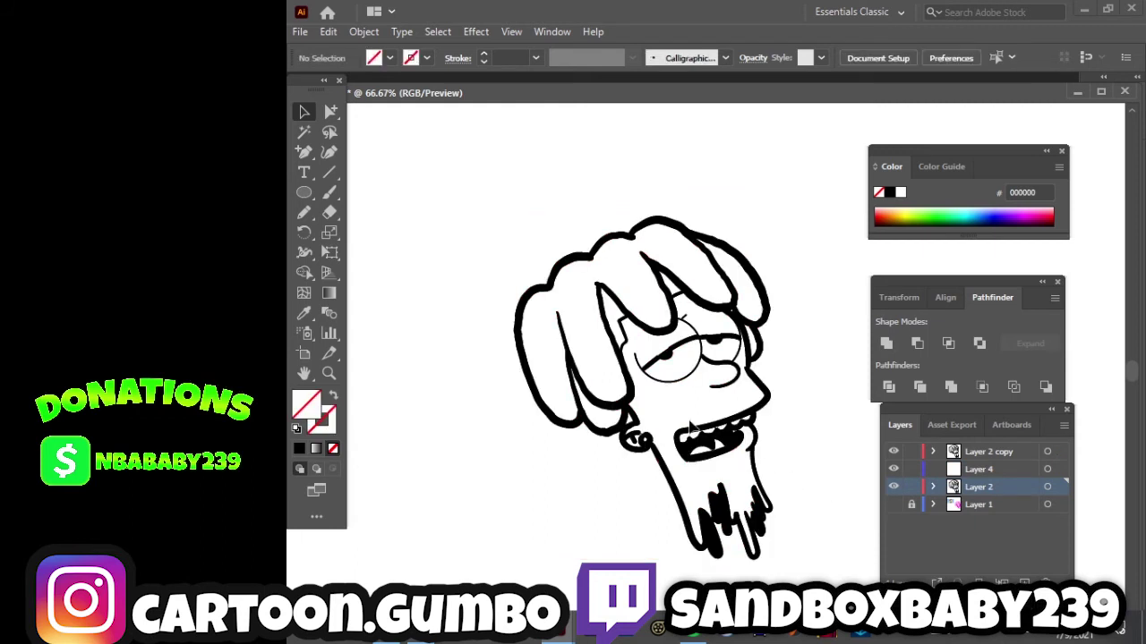
double_click(307, 410)
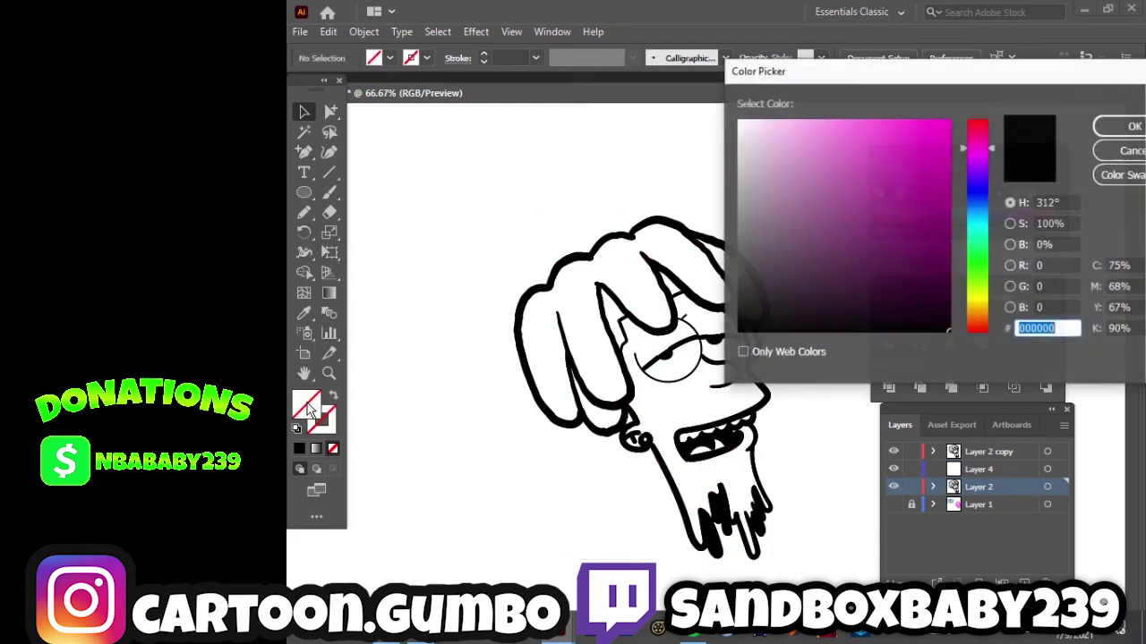
left_click_drag(985, 240, 978, 307)
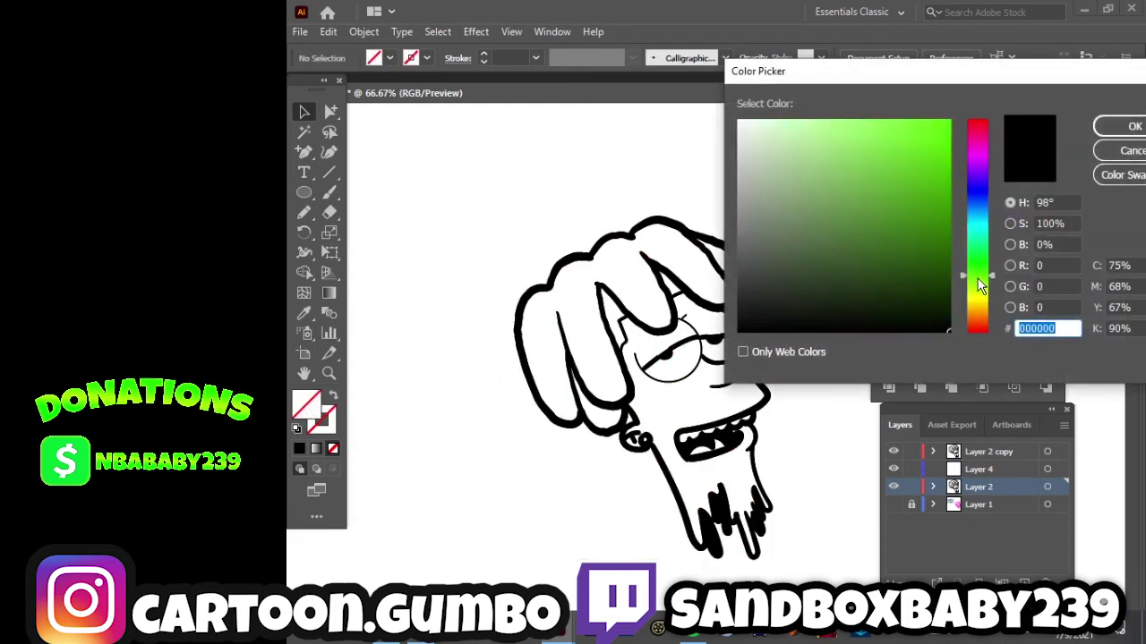
left_click(895, 170)
left_click_drag(895, 170, 875, 128)
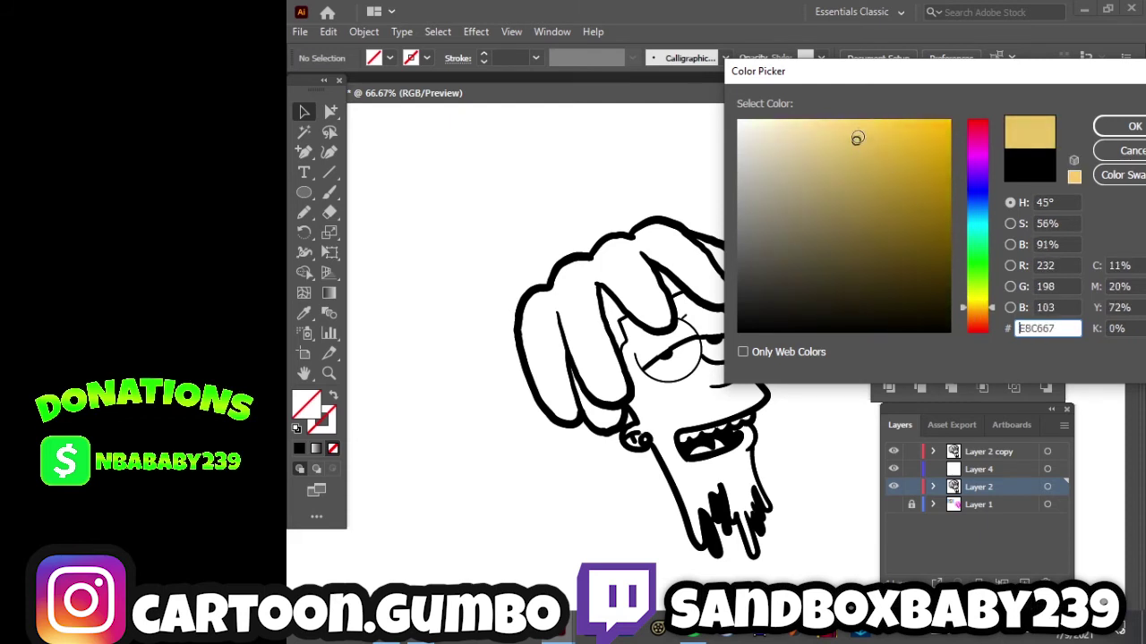
left_click(978, 311)
left_click_drag(978, 311, 978, 317)
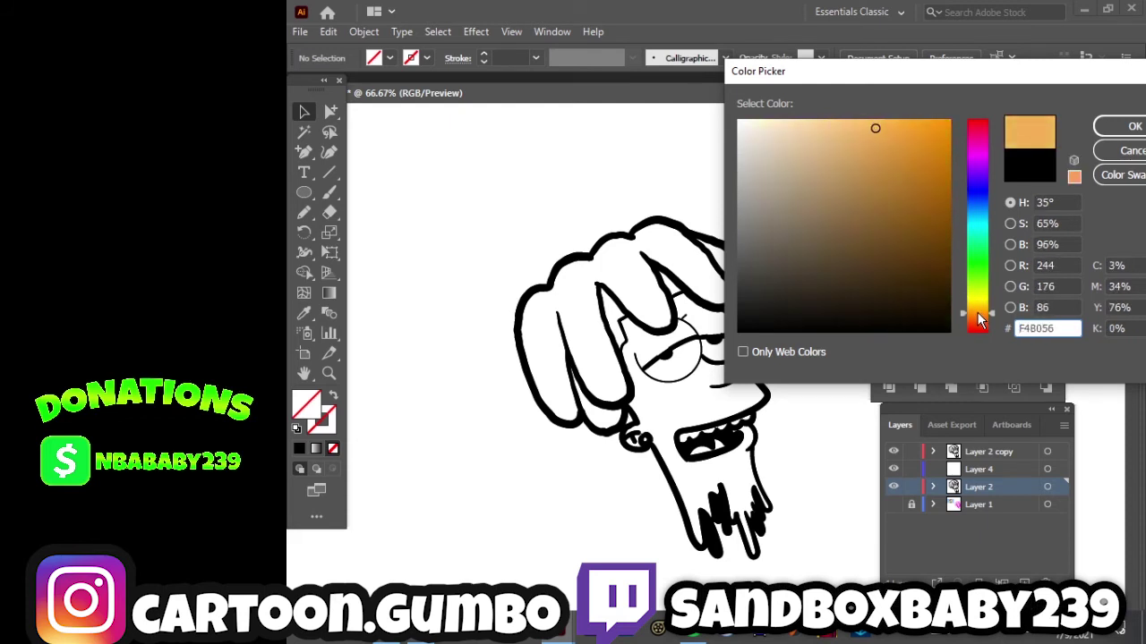
mouse_move(880, 133)
left_mouse_down()
mouse_move(828, 98)
mouse_move(816, 108)
left_mouse_up()
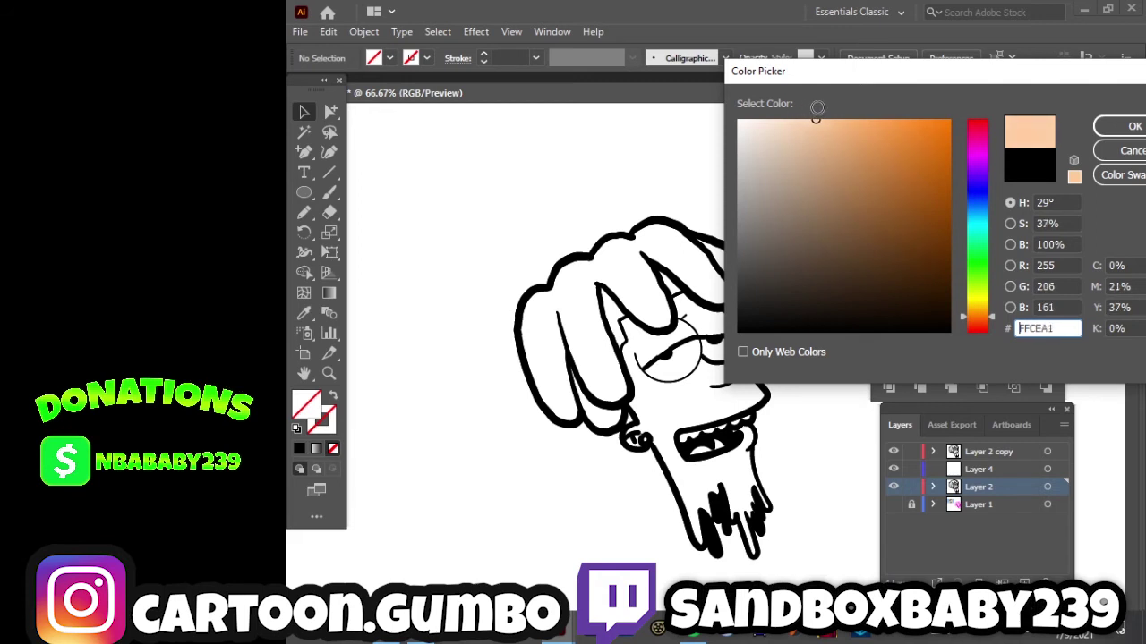
left_click(1133, 126)
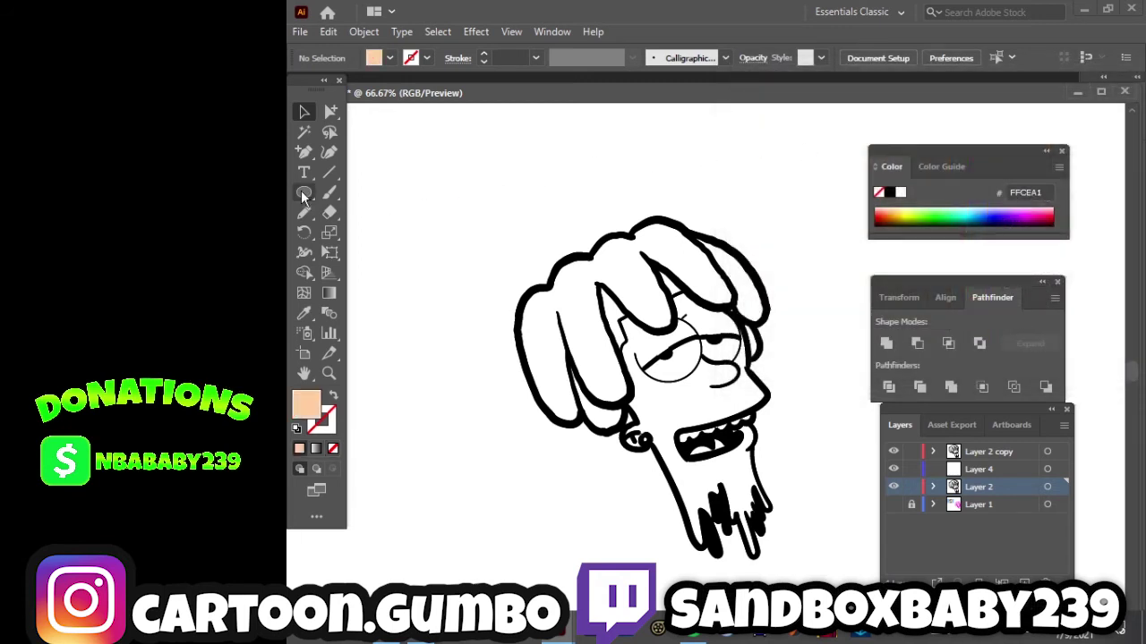
Draw a peach rectangle covering the drawing and send it behind the line art.
left_click_drag(305, 197, 387, 195)
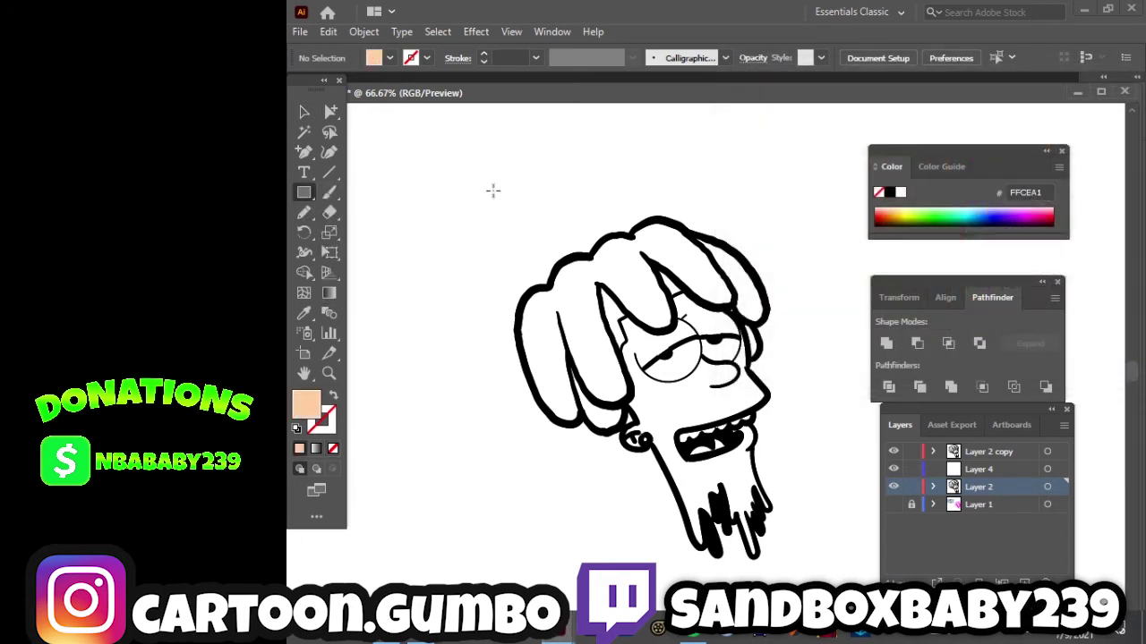
mouse_move(450, 164)
left_mouse_down()
mouse_move(529, 248)
mouse_move(826, 478)
mouse_move(865, 580)
left_mouse_up()
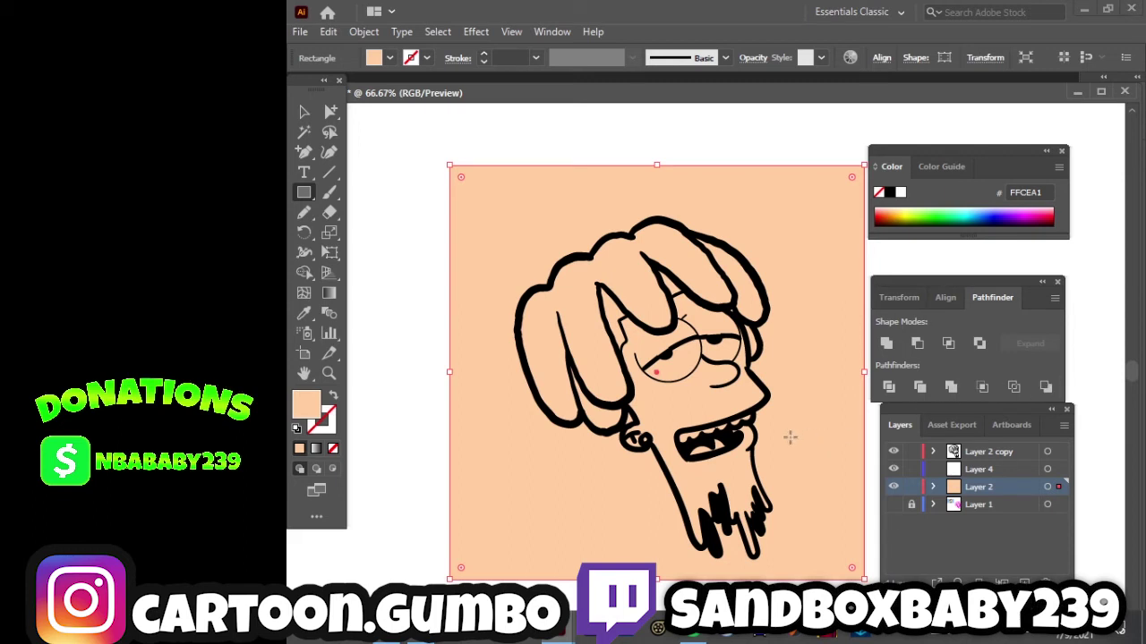
left_click(303, 111)
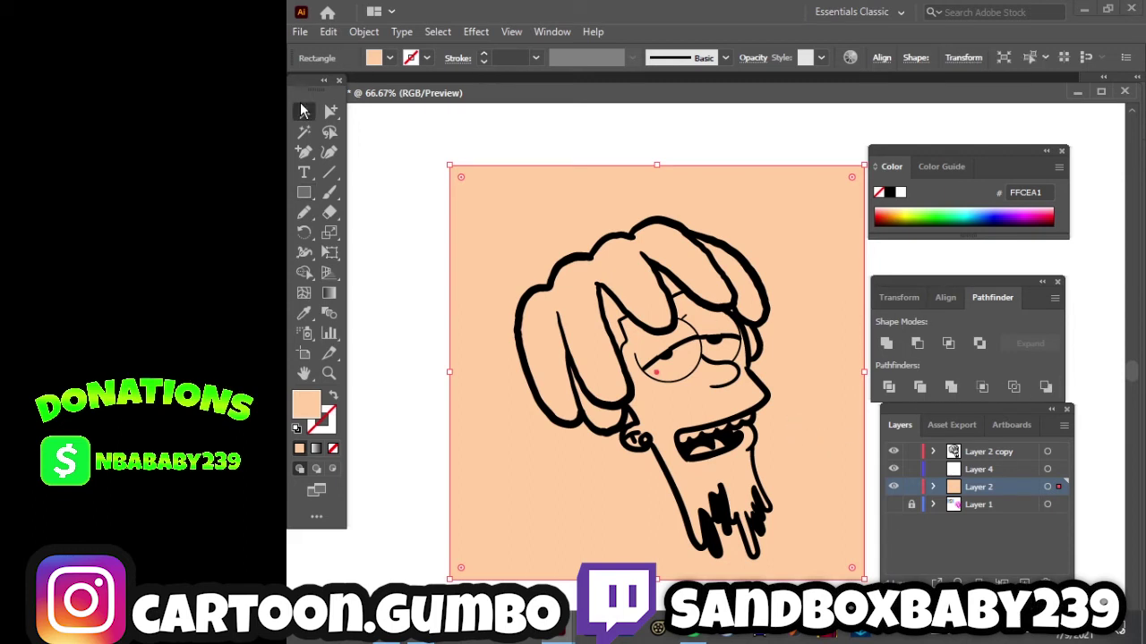
right_click(849, 475)
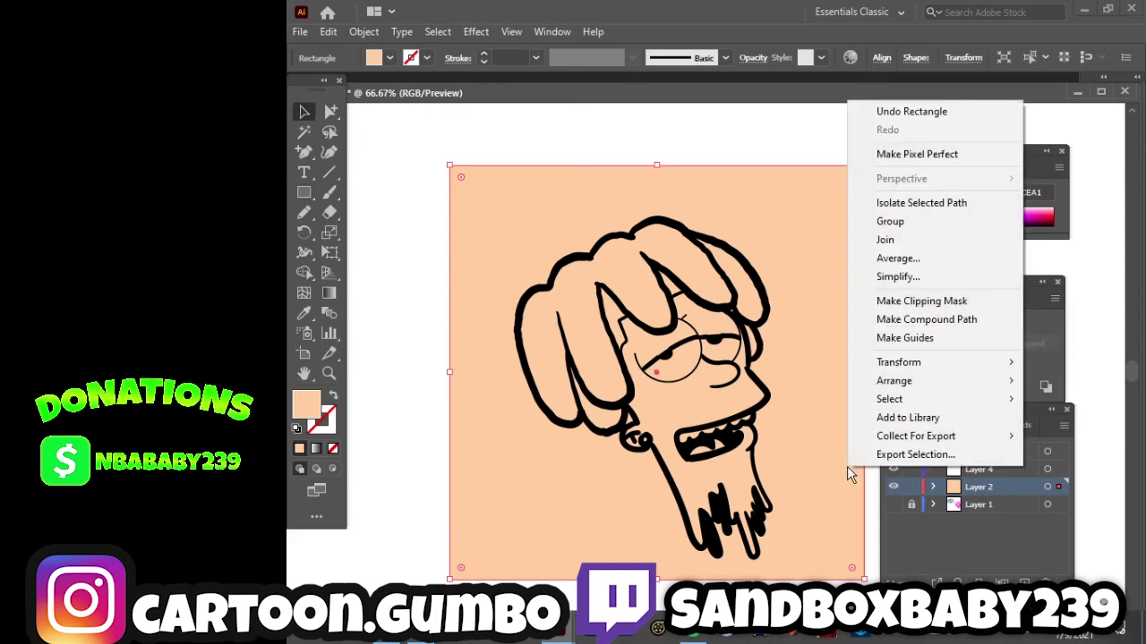
mouse_move(894, 380)
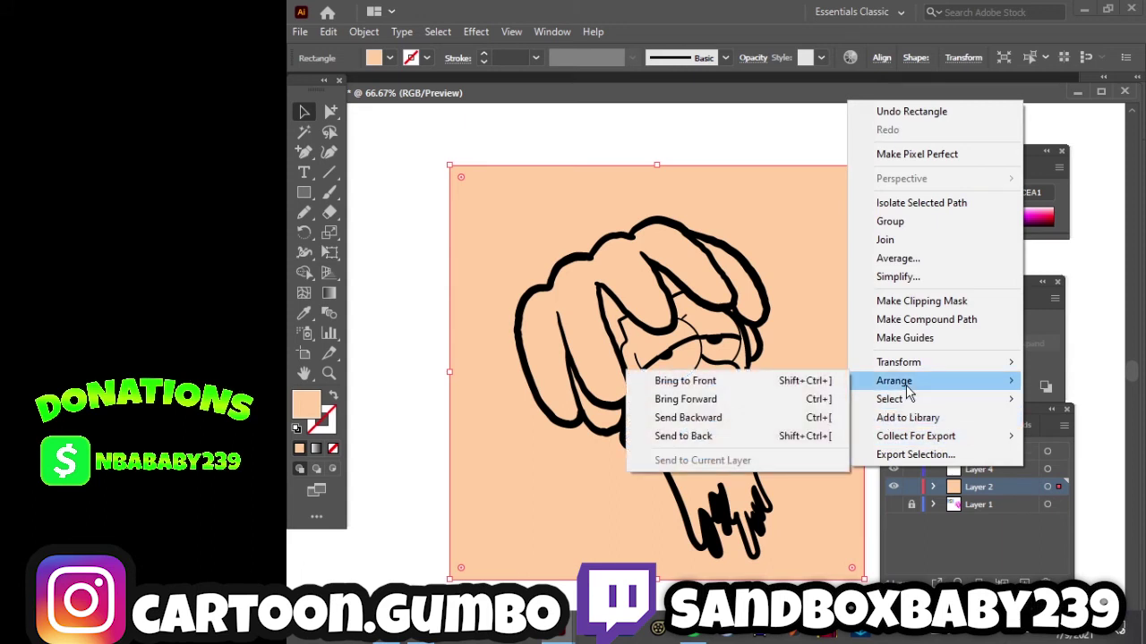
left_click(750, 438)
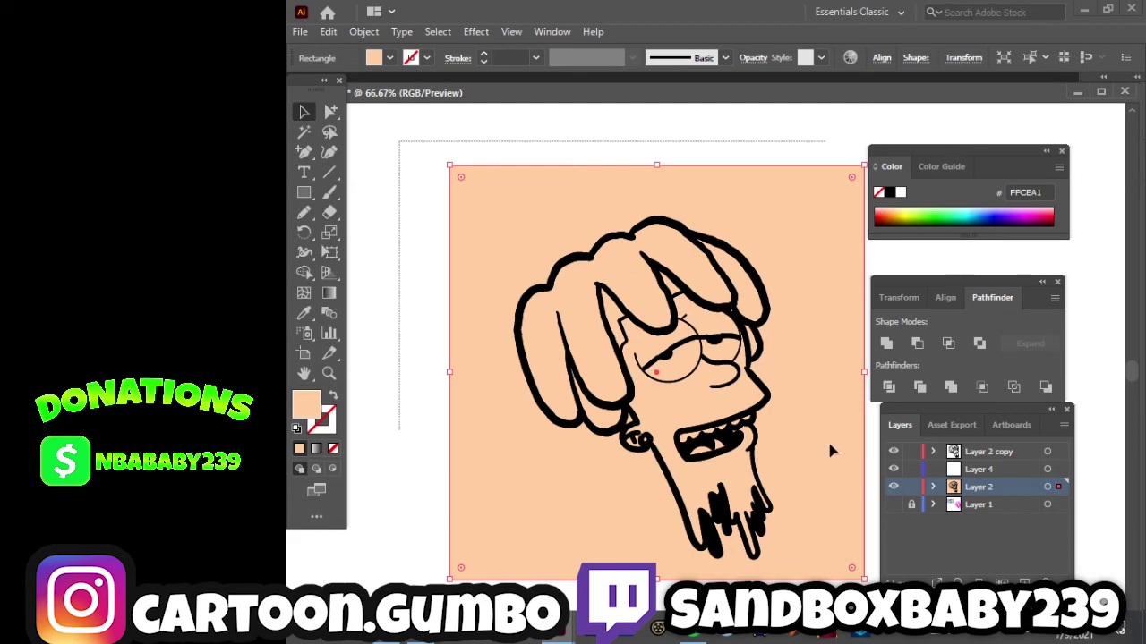
Select the line art with the rectangle and apply Pathfinder Merge.
left_click_drag(400, 143, 872, 577)
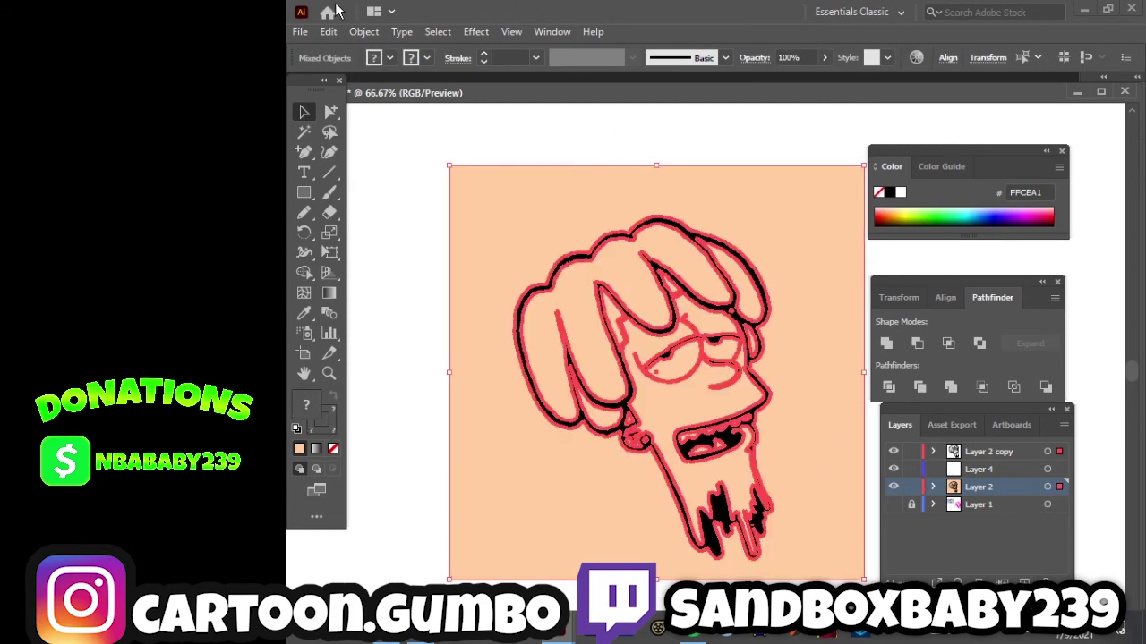
left_click(363, 31)
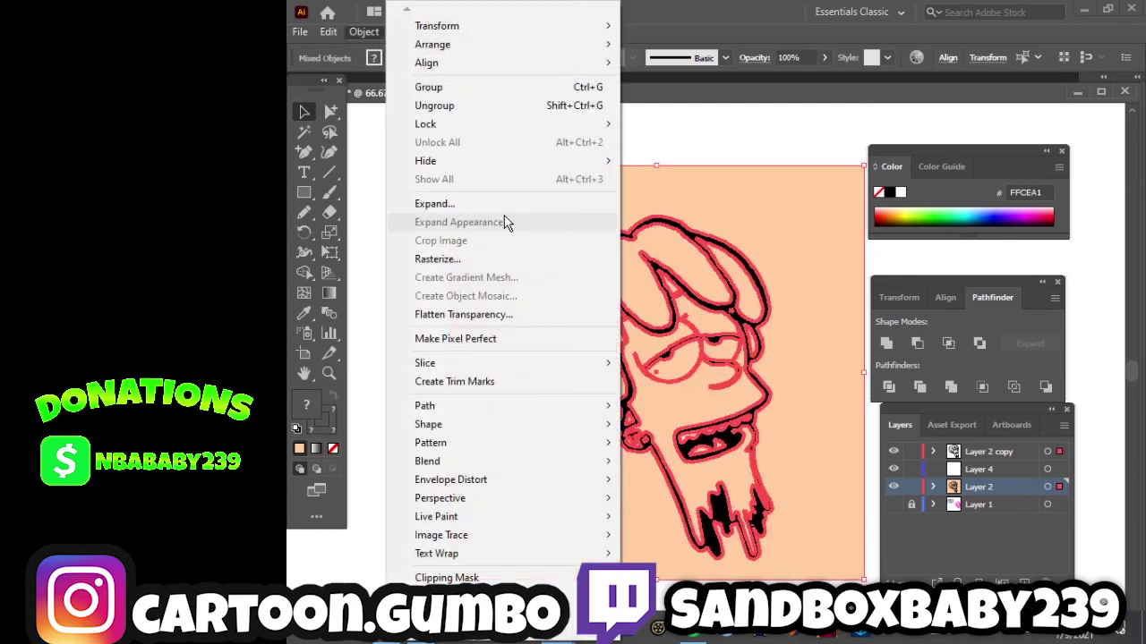
left_click(953, 388)
left_click(953, 388)
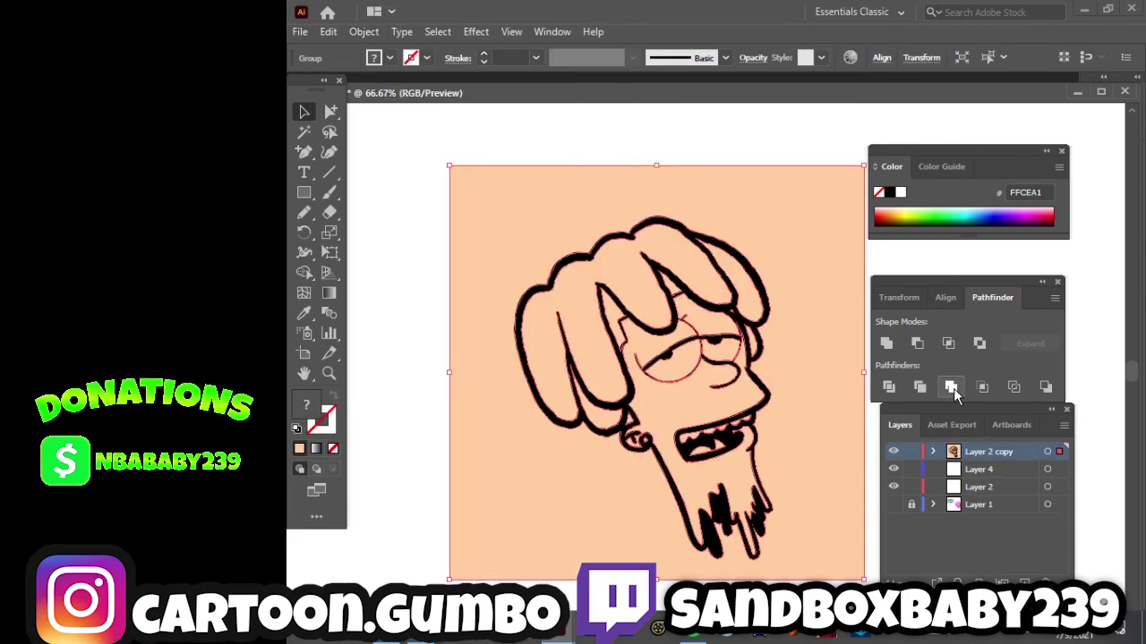
right_click(811, 408)
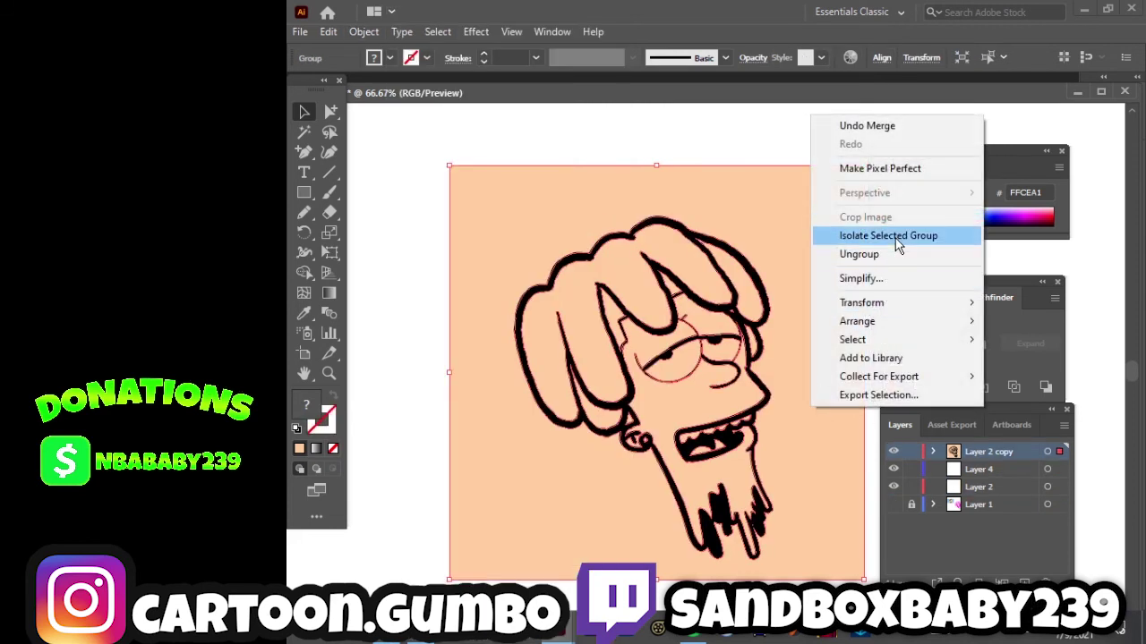
left_click(406, 144)
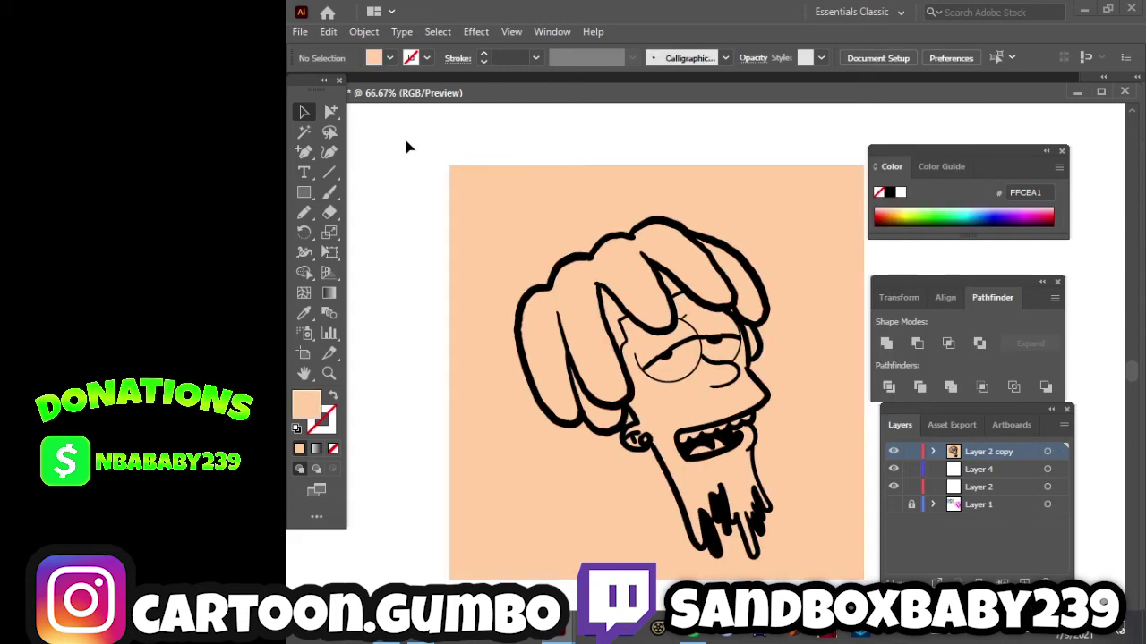
key("ctrl+a")
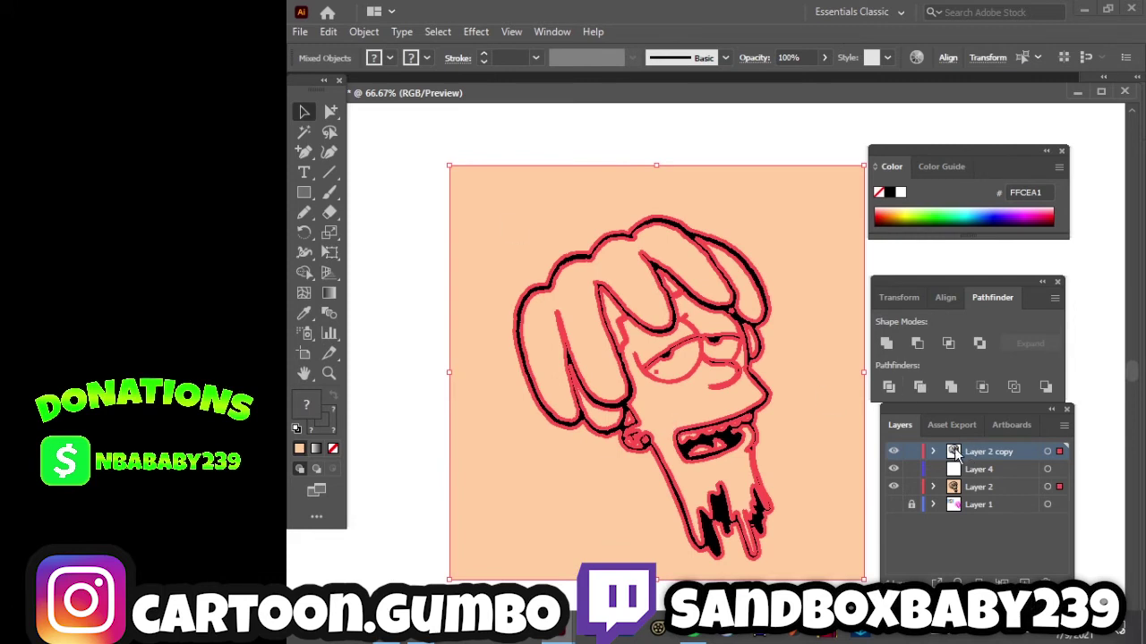
Lock Layer 2 copy, merge Layer 2's artwork, and isolate the merged group.
left_click(911, 452)
left_click(1003, 491)
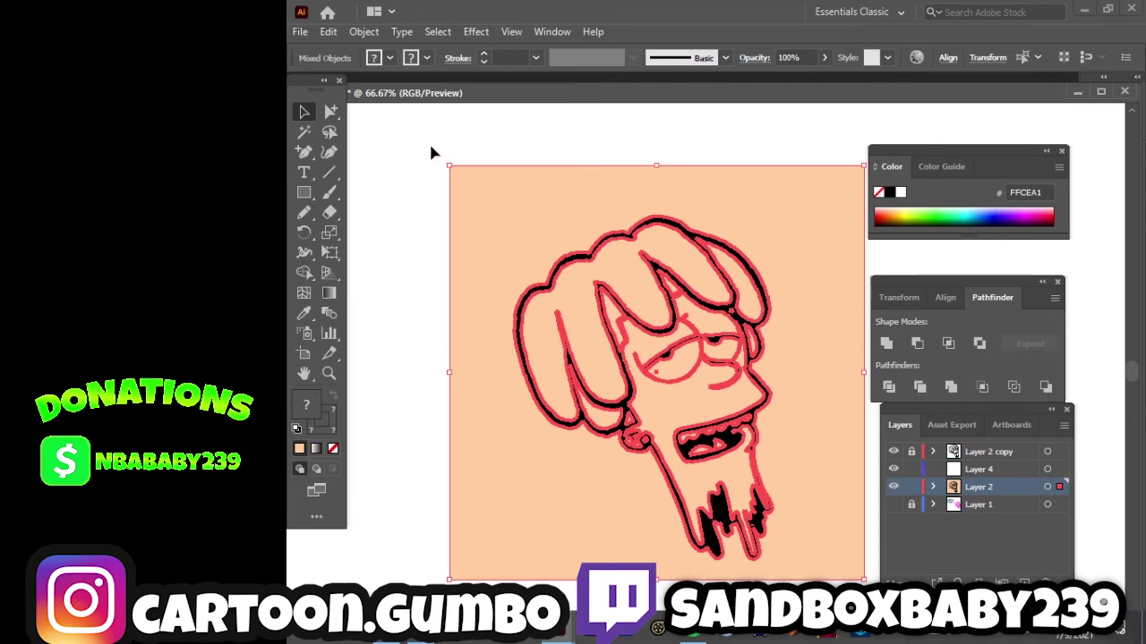
left_click_drag(429, 146, 879, 581)
left_click(950, 387)
right_click(798, 428)
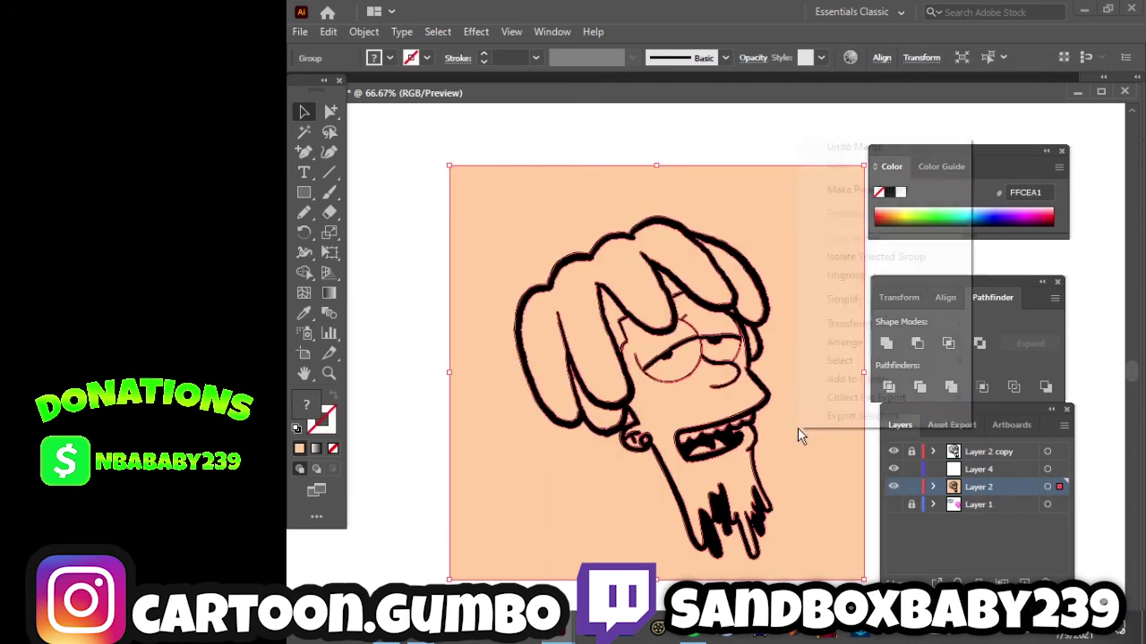
left_click(876, 254)
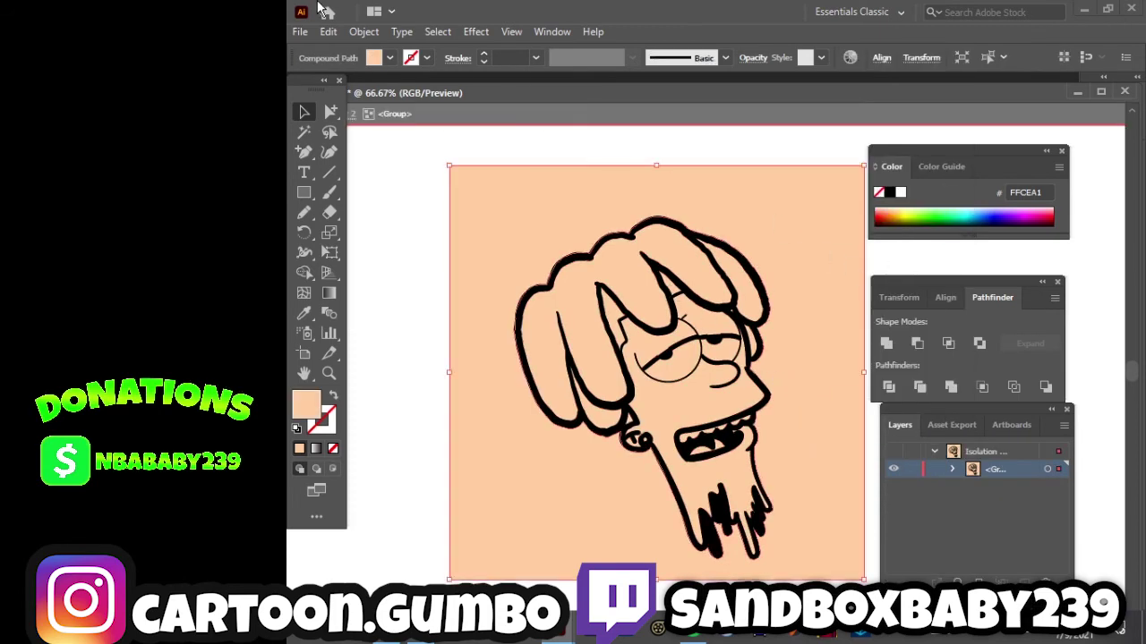
Cut away the peach background piece surrounding the head.
left_click(330, 31)
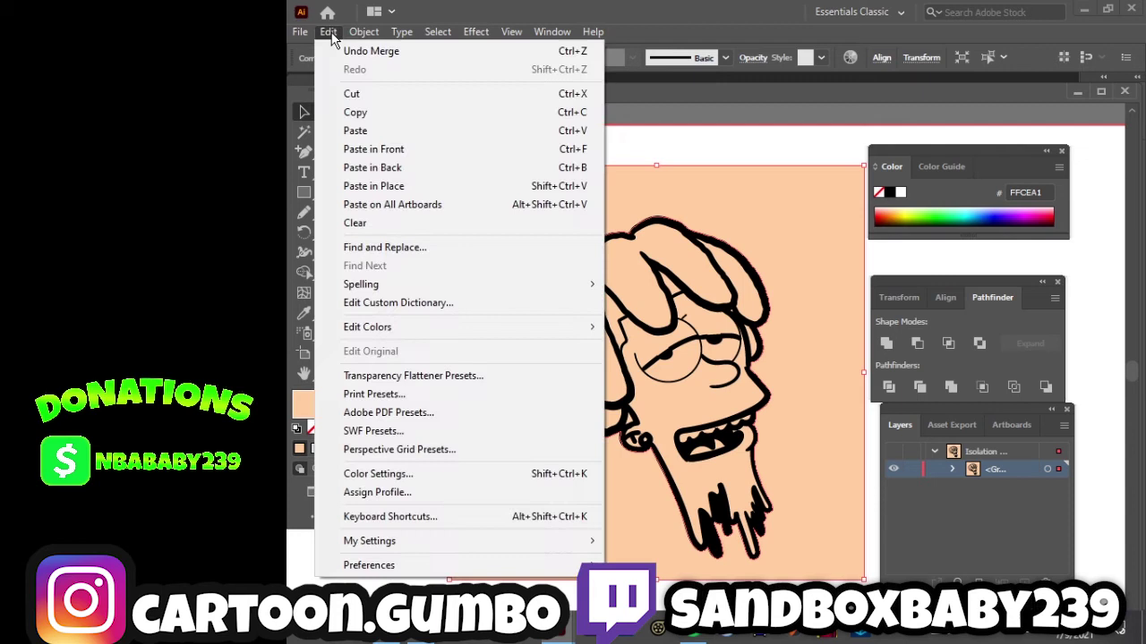
left_click(384, 94)
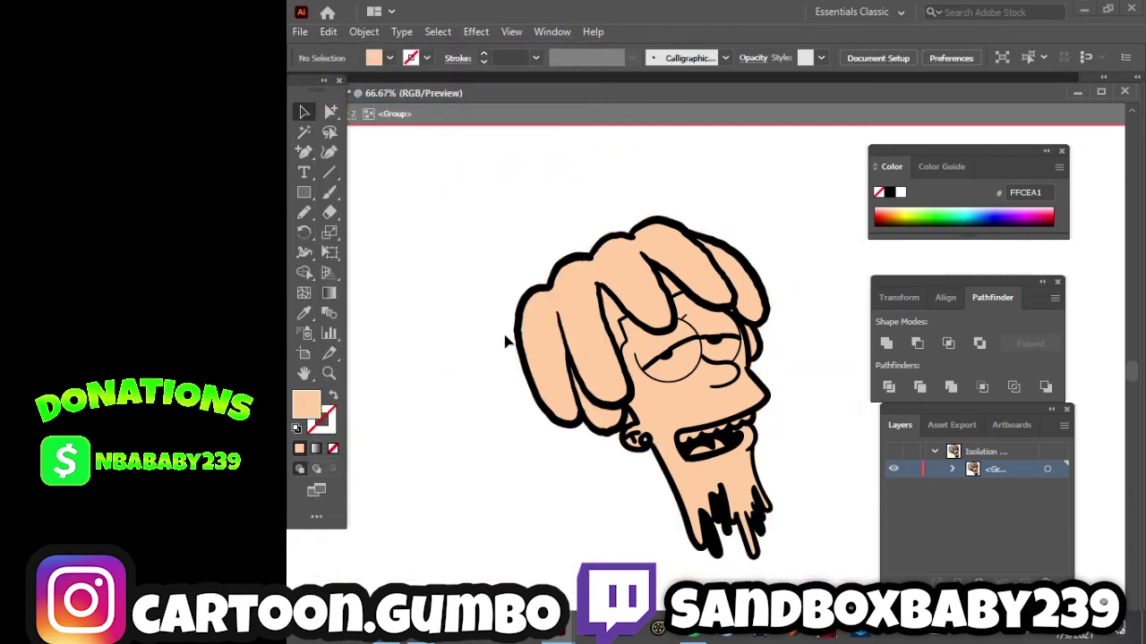
left_click(633, 433)
left_click(633, 433)
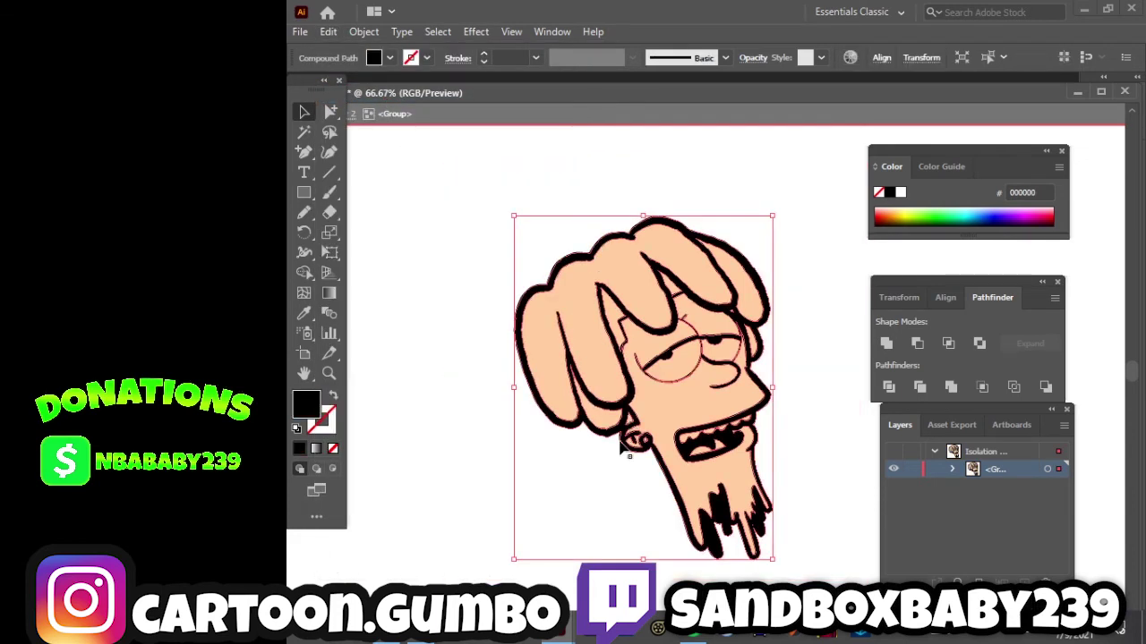
left_click(578, 483)
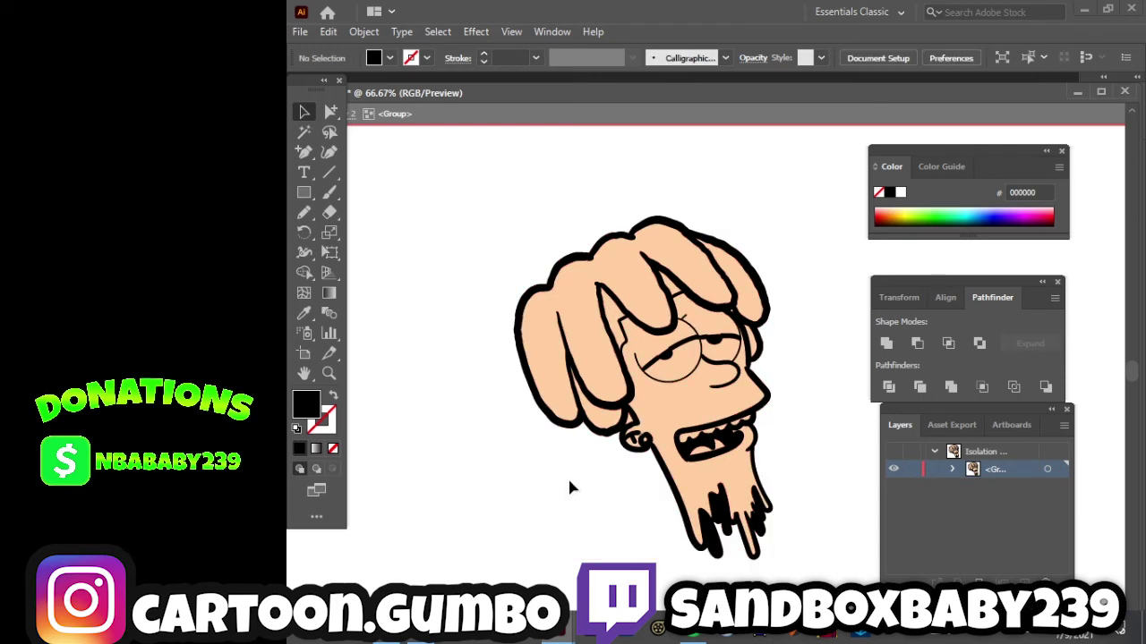
Cut the small stray peach piece near the ear.
scroll(569, 483, "up", 1)
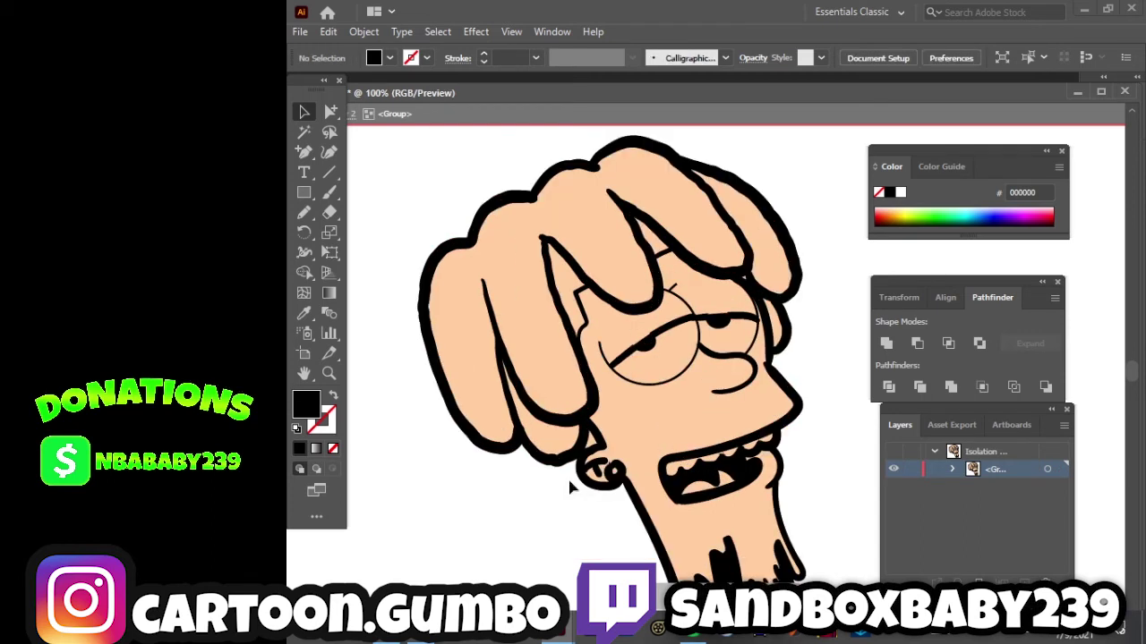
scroll(570, 483, "up", 1)
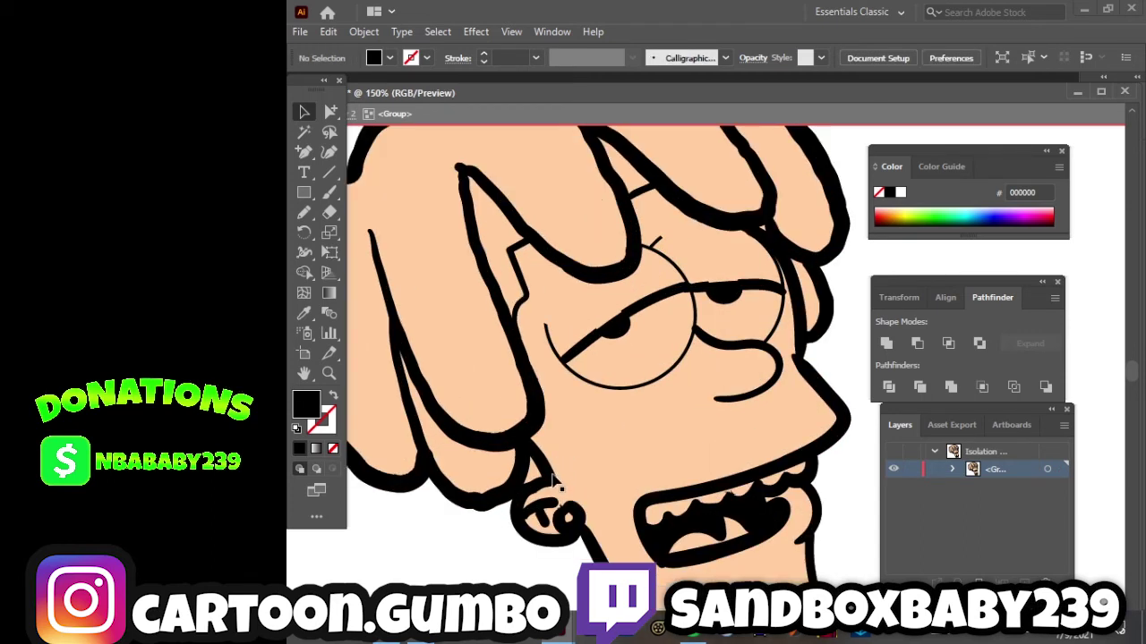
left_click(534, 474)
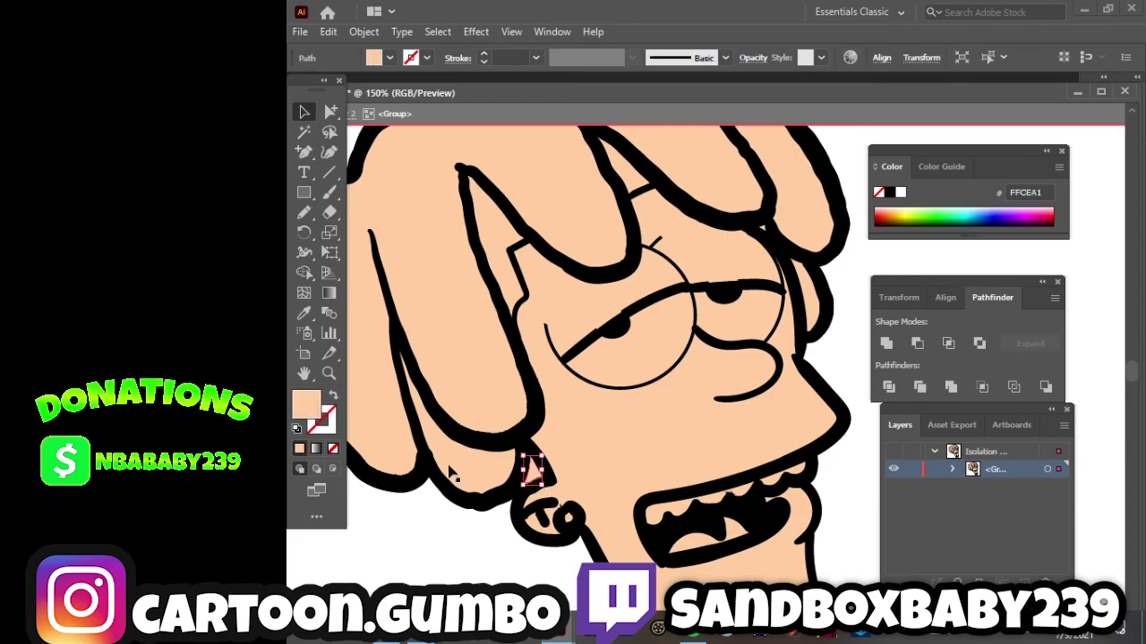
left_click(310, 34)
mouse_move(329, 31)
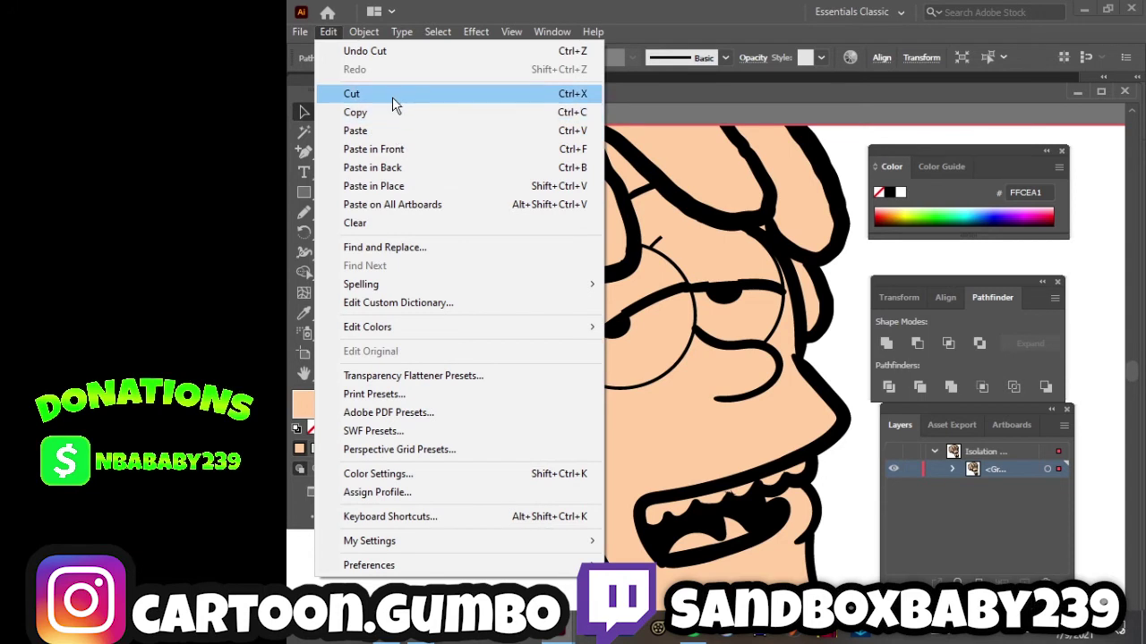
left_click(392, 95)
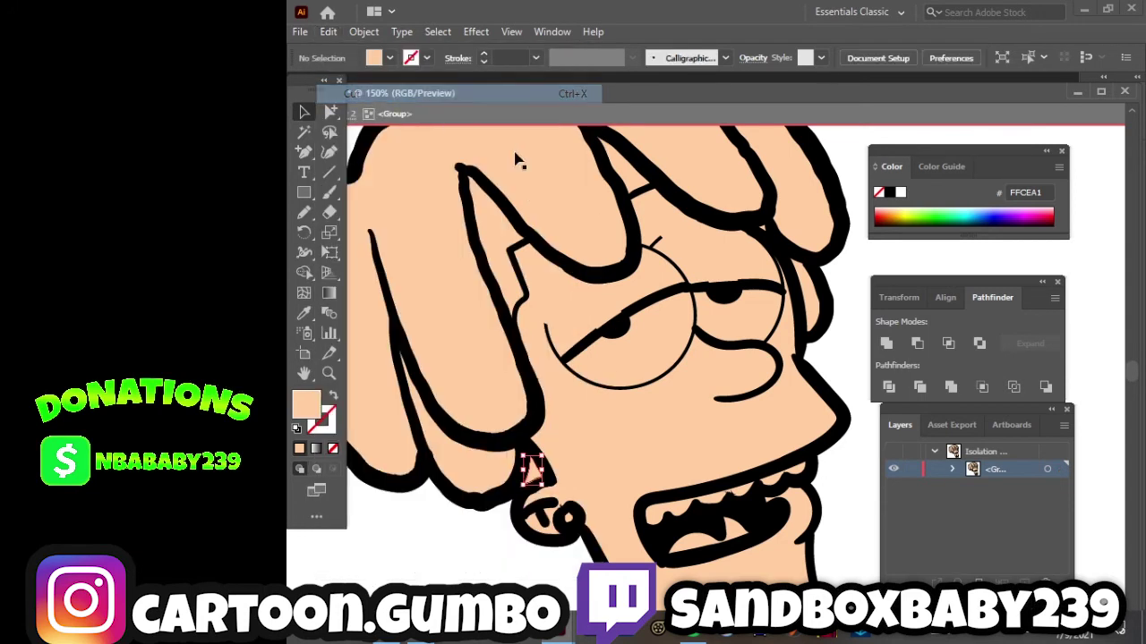
left_click(653, 356)
left_click(303, 313)
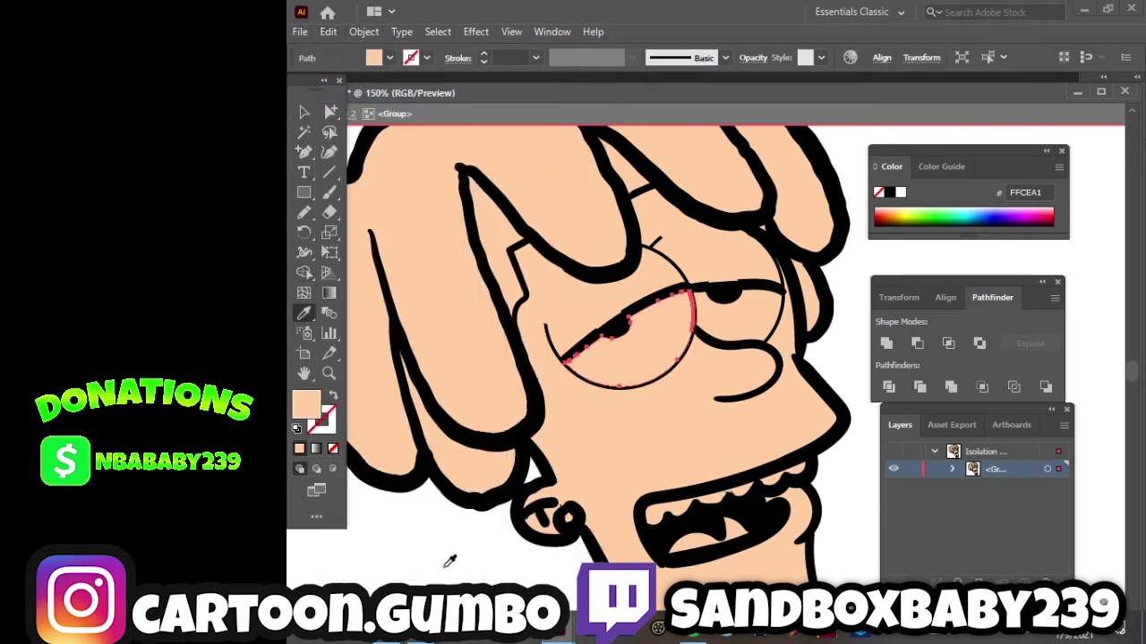
Fill both eye shapes white by sampling white with the Eyedropper.
left_click(448, 558)
left_click(304, 112)
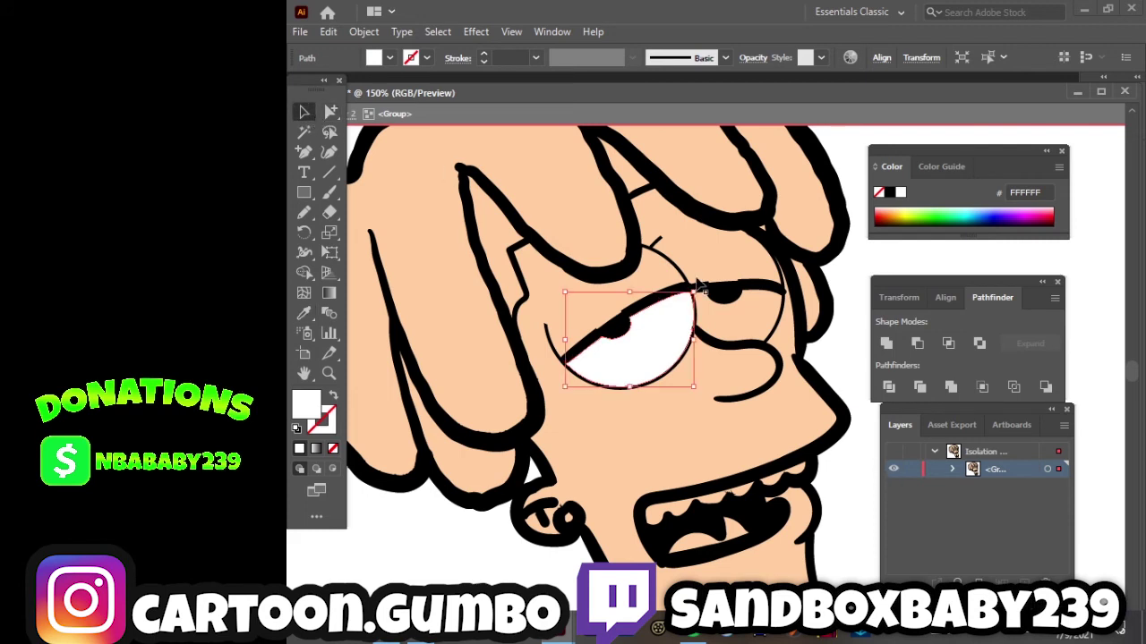
left_click(735, 322)
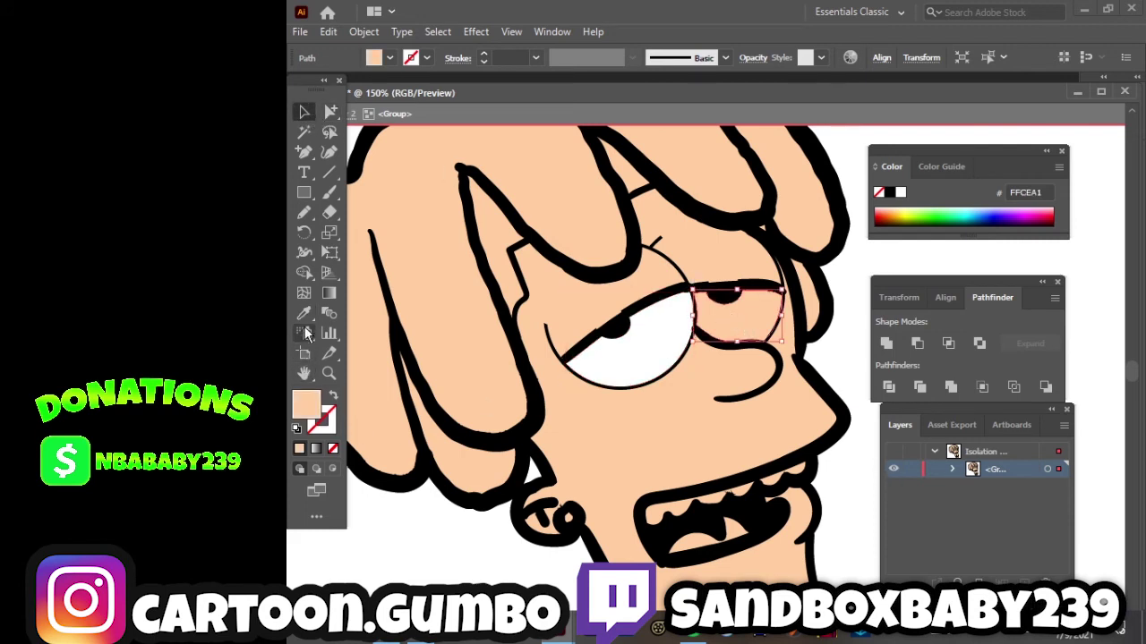
left_click(304, 312)
left_click(680, 348)
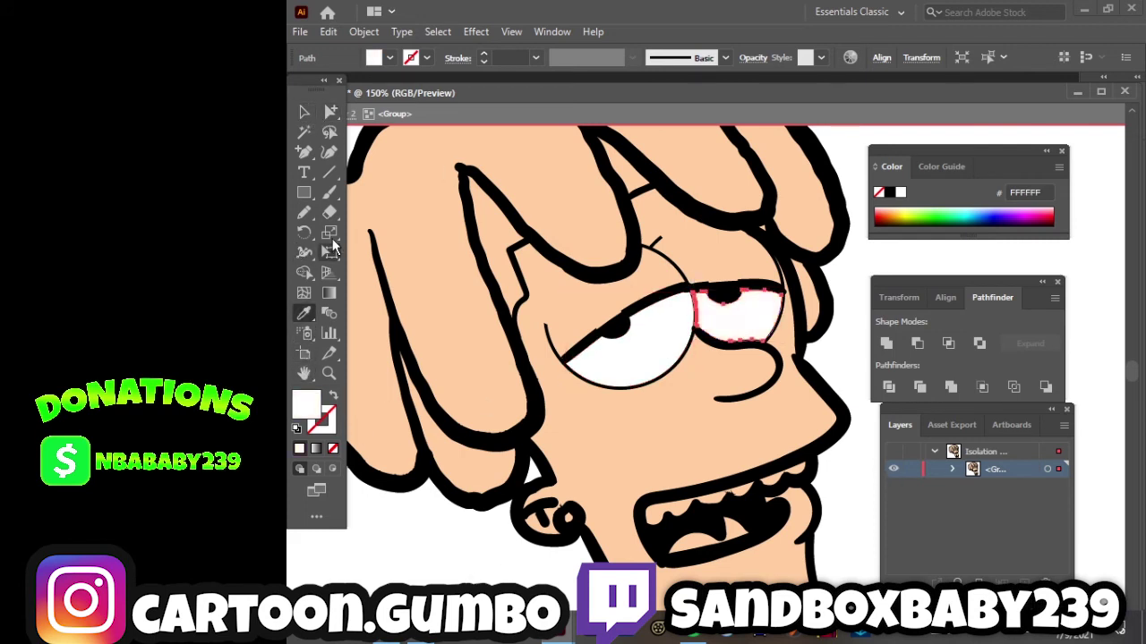
left_click(304, 111)
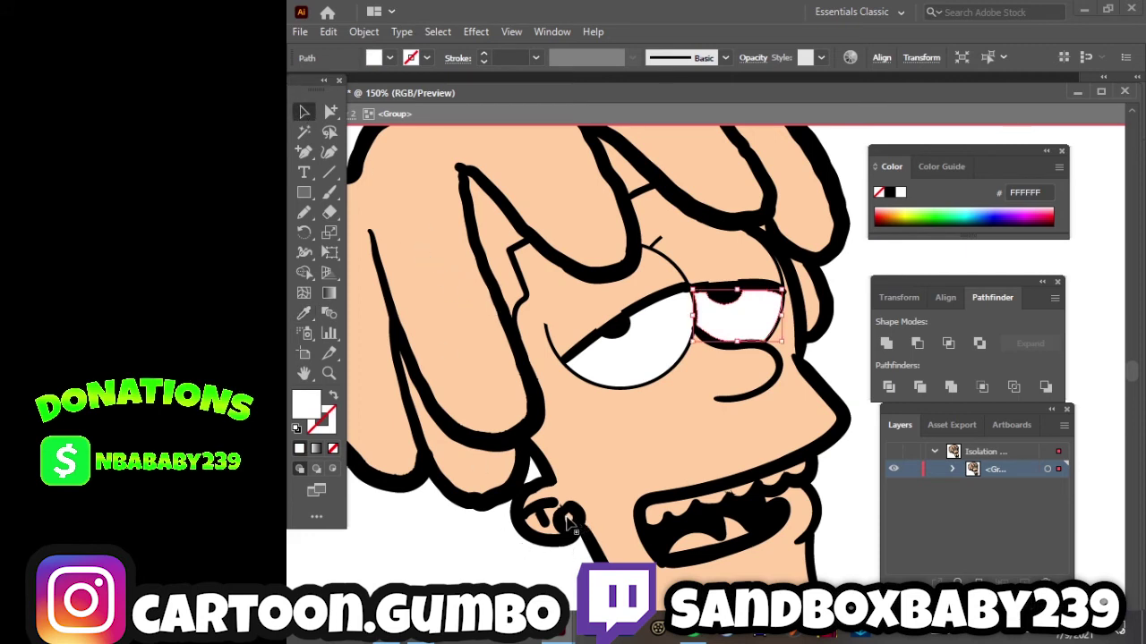
Give the eyelid the skin colour and make the earring white.
key("i")
left_click(569, 522)
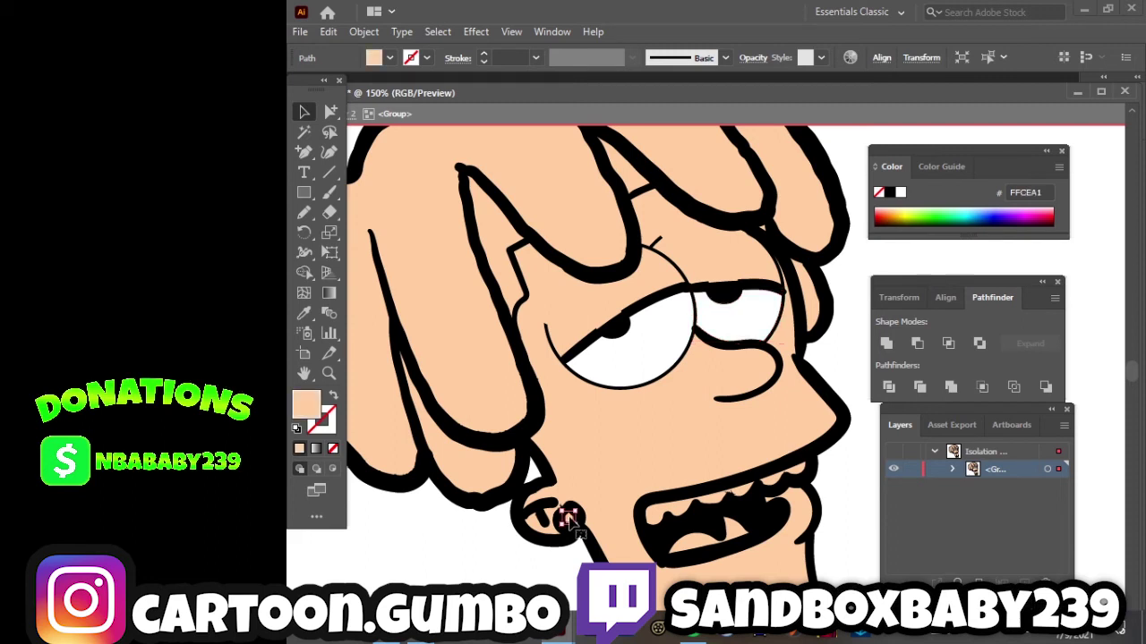
left_click(304, 312)
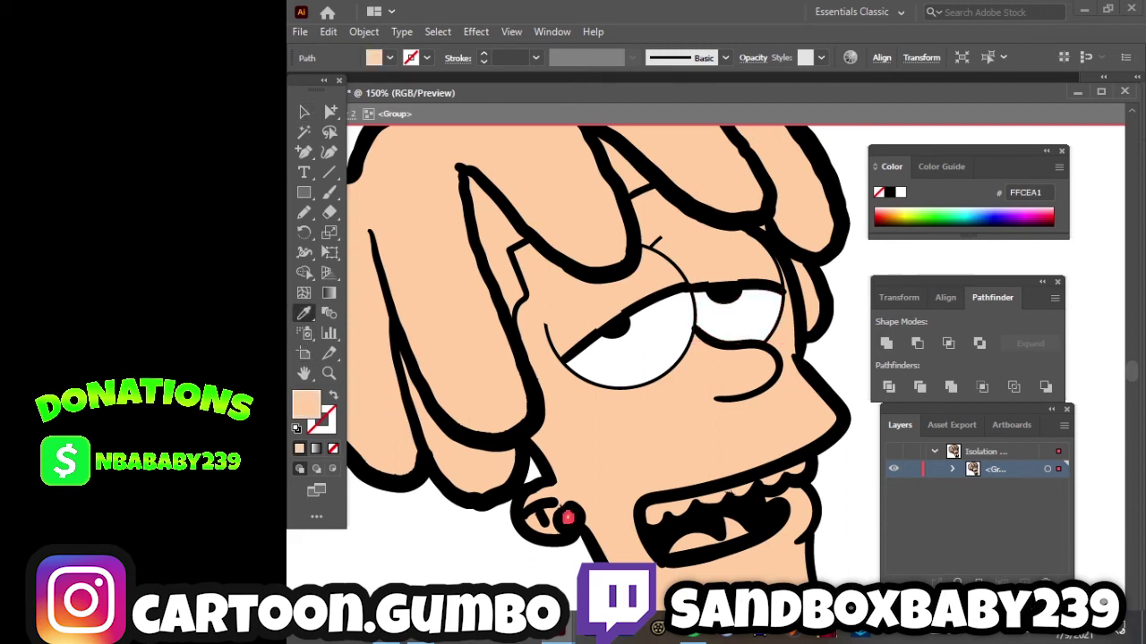
left_click(454, 539)
left_click(302, 111)
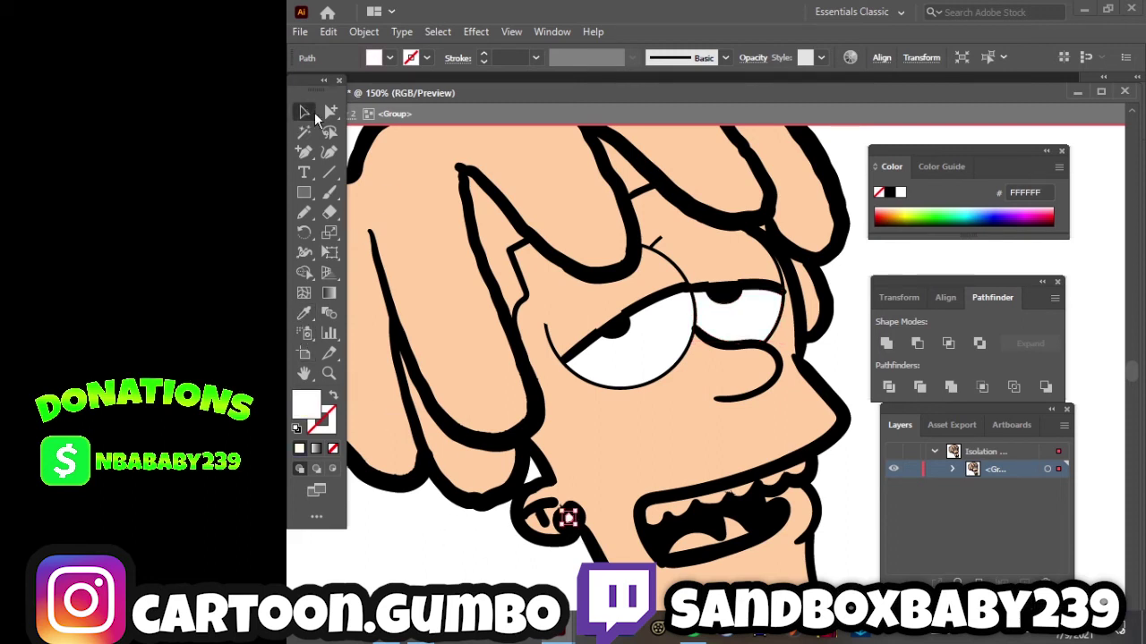
Make the upper teeth and the mouth-corner tooth white, then select the tongue.
left_click(658, 528)
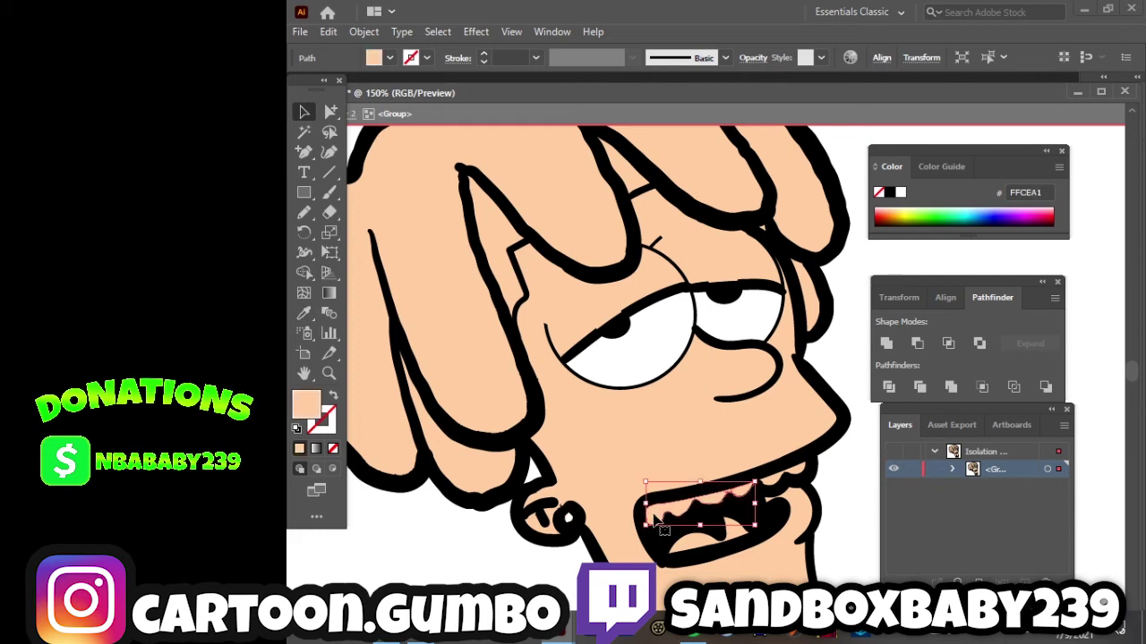
left_click(304, 314)
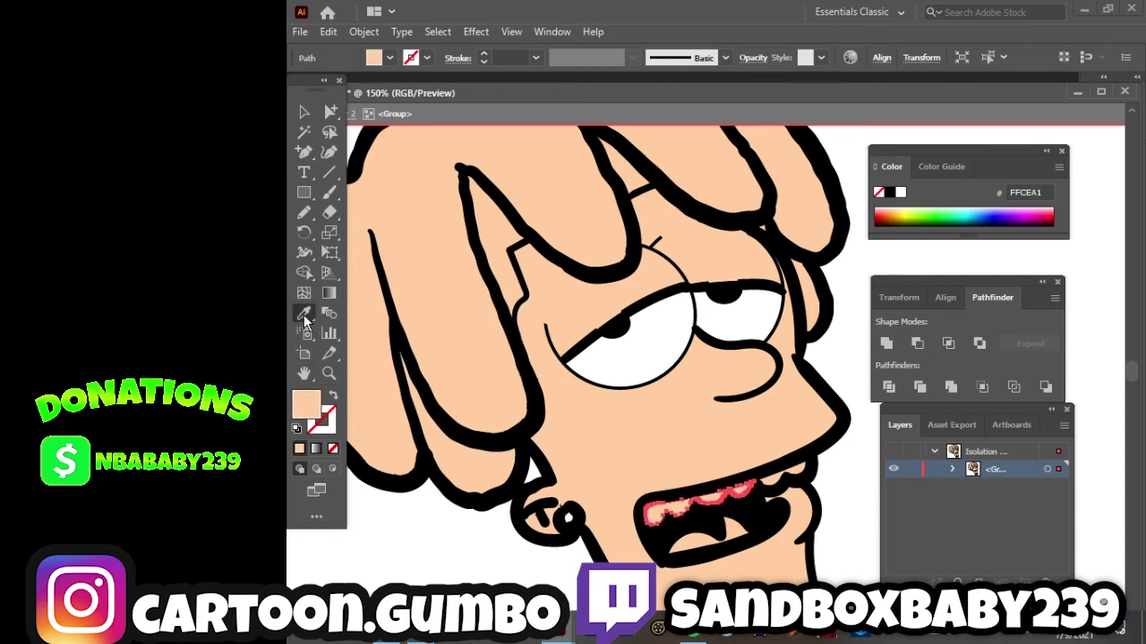
left_click(440, 546)
left_click(302, 112)
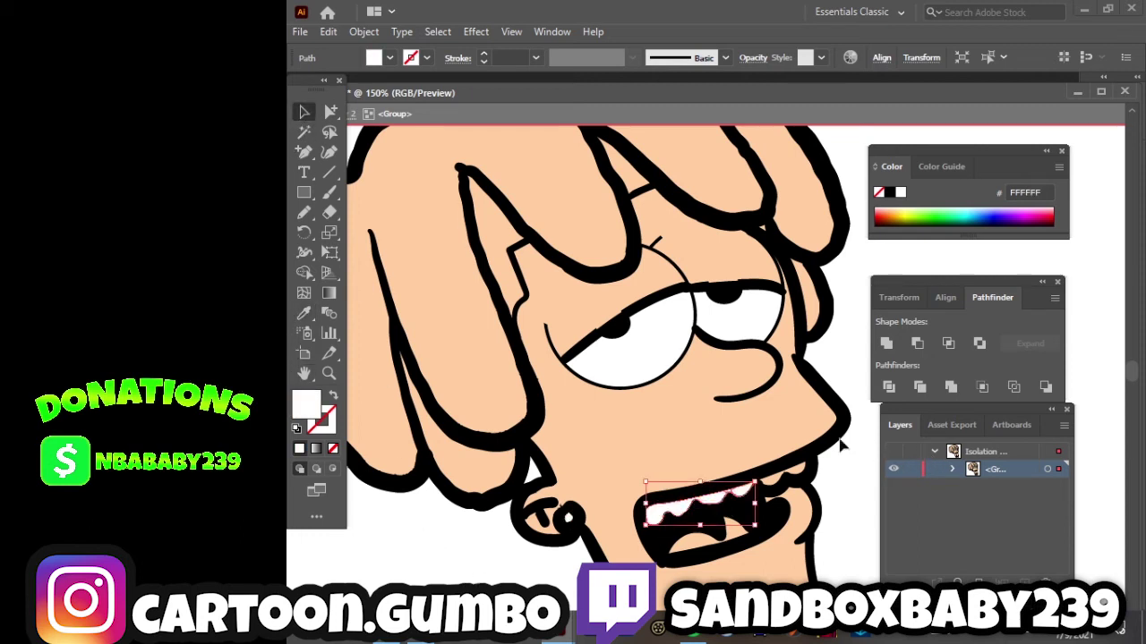
left_click(779, 479)
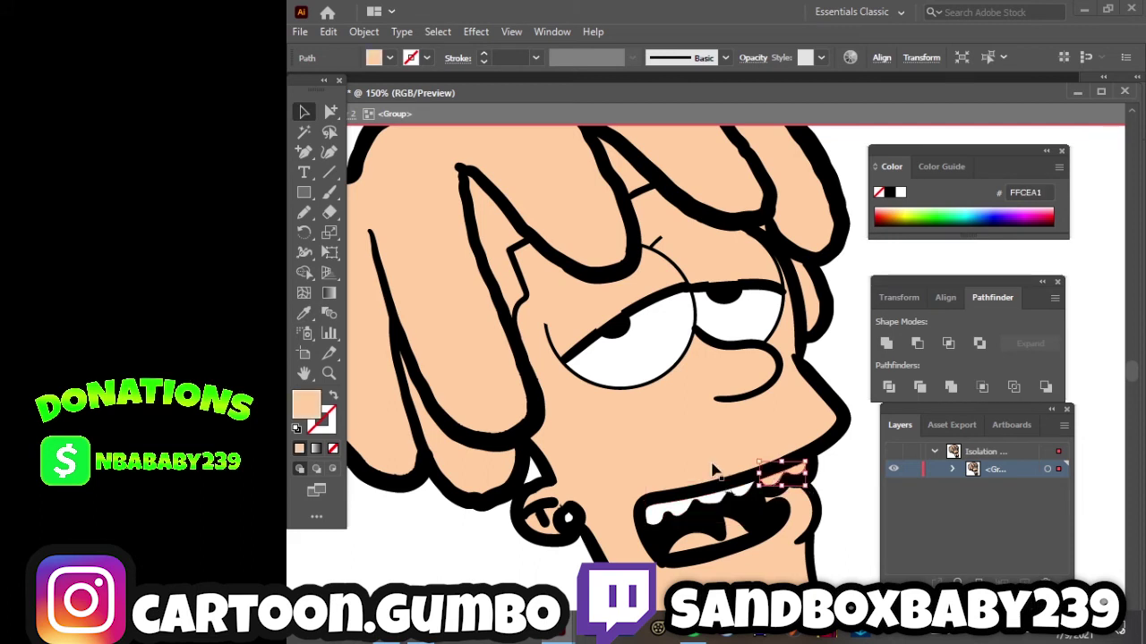
left_click(303, 315)
left_click(442, 542)
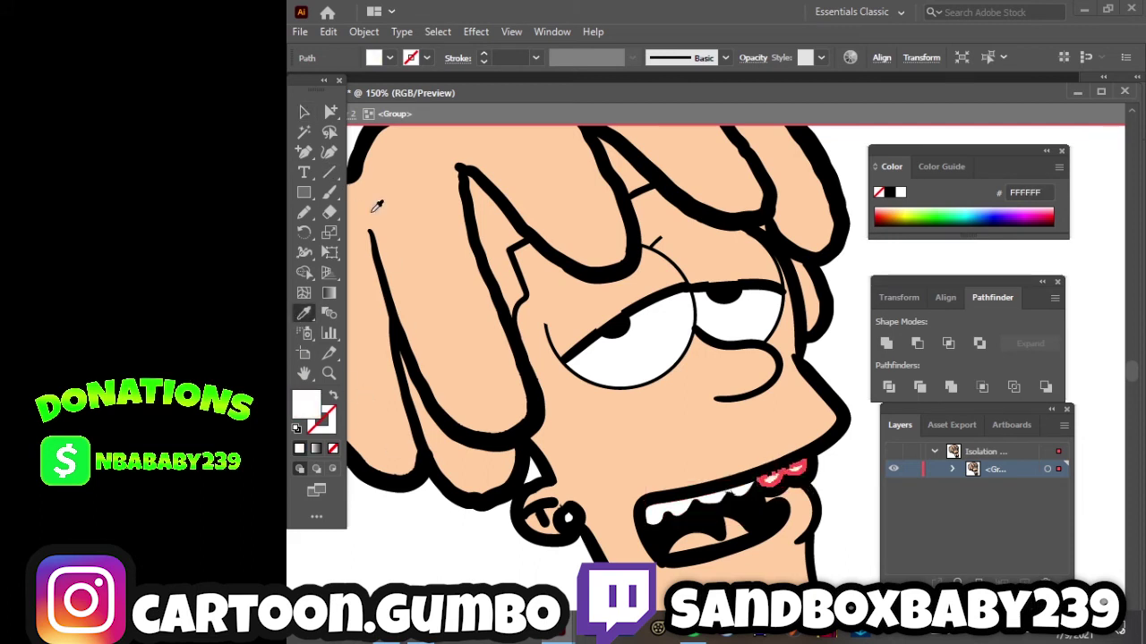
left_click(305, 112)
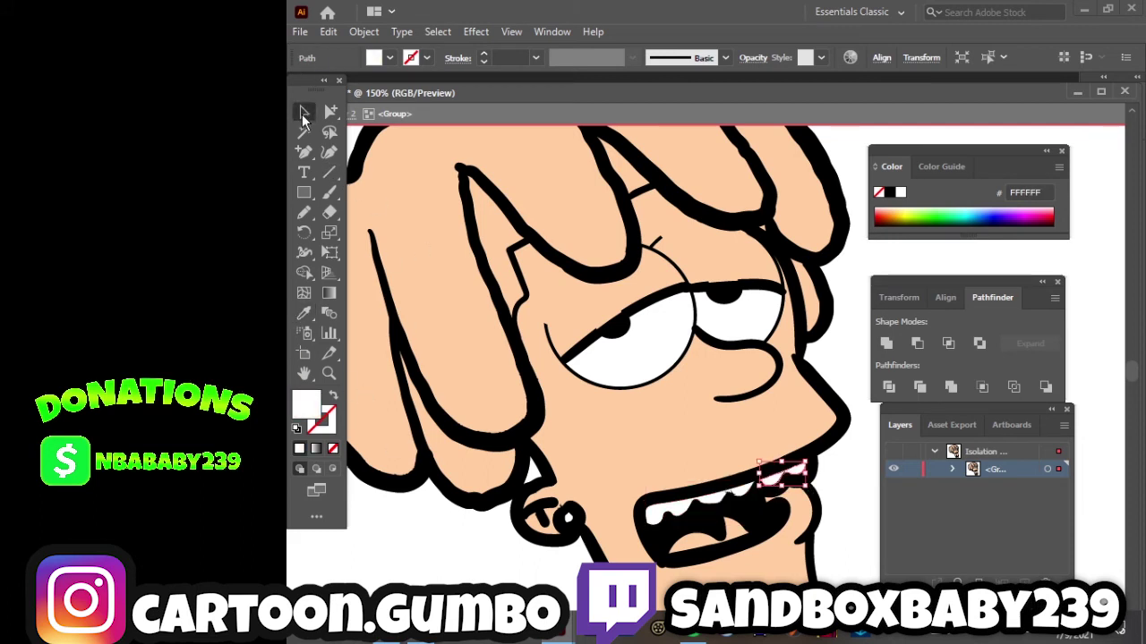
left_click(694, 546)
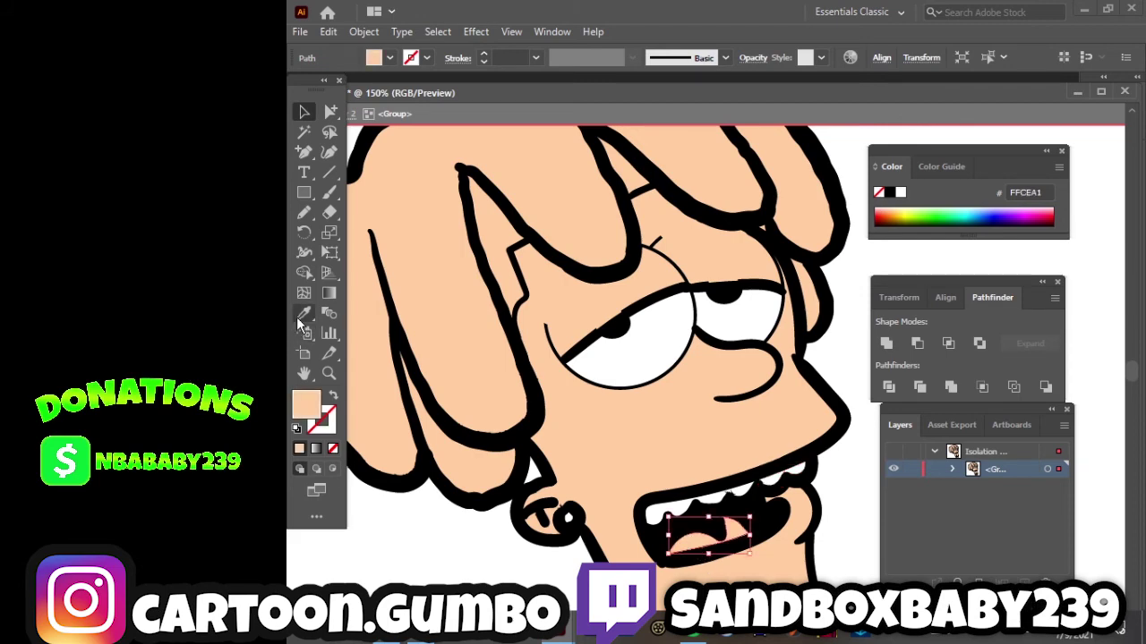
Recolour the tongue pink in the Color Picker.
double_click(305, 405)
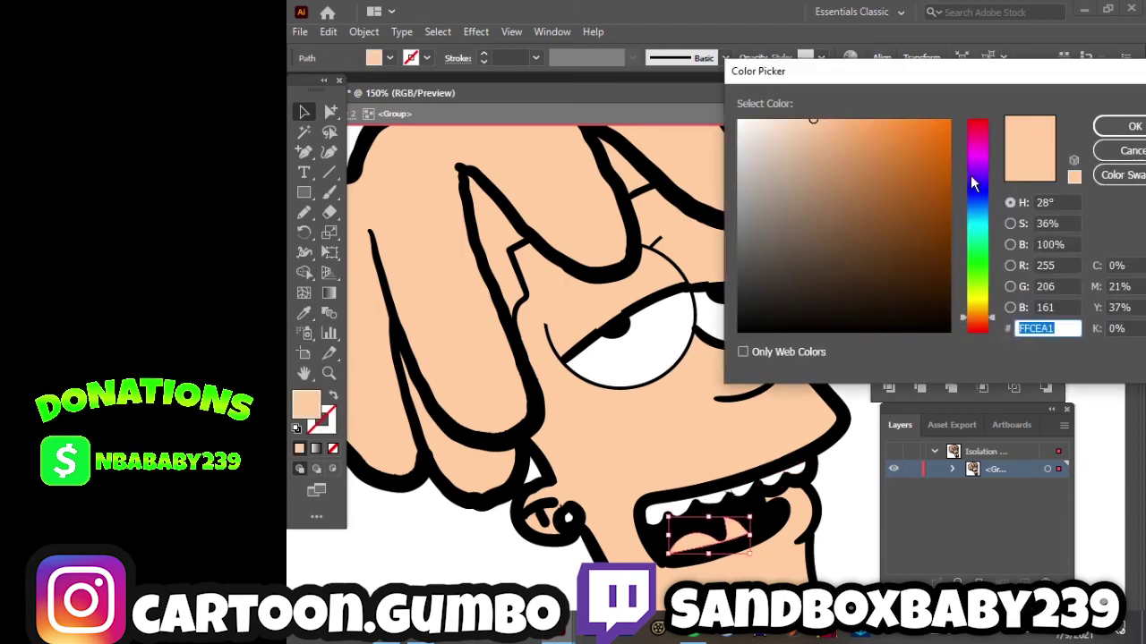
left_click_drag(974, 184, 892, 113)
left_click(1133, 126)
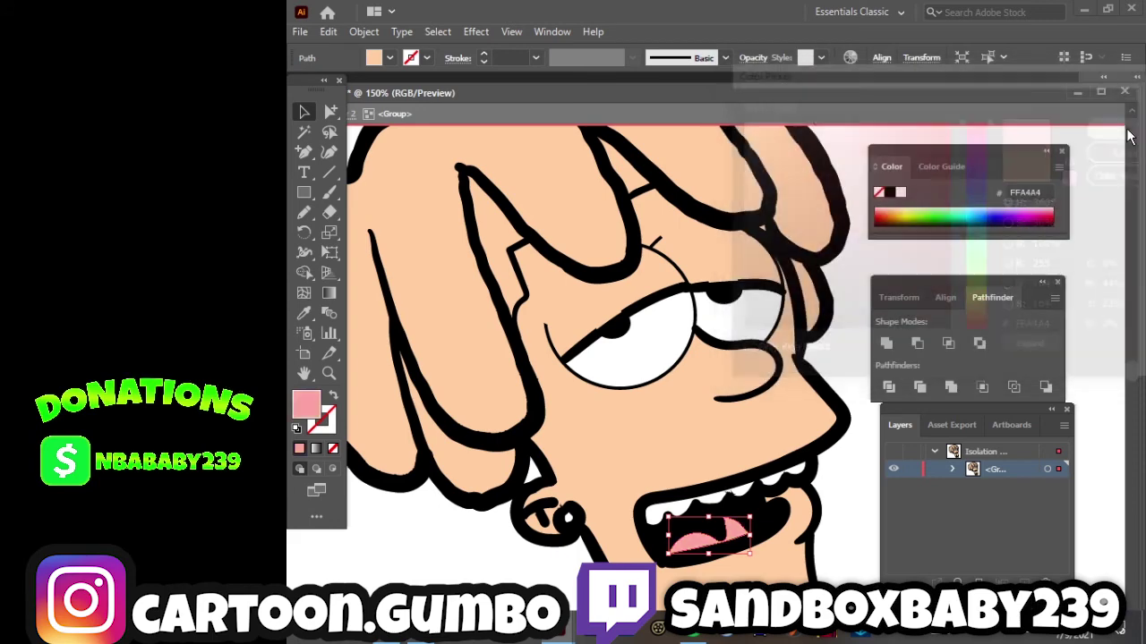
left_click(412, 549)
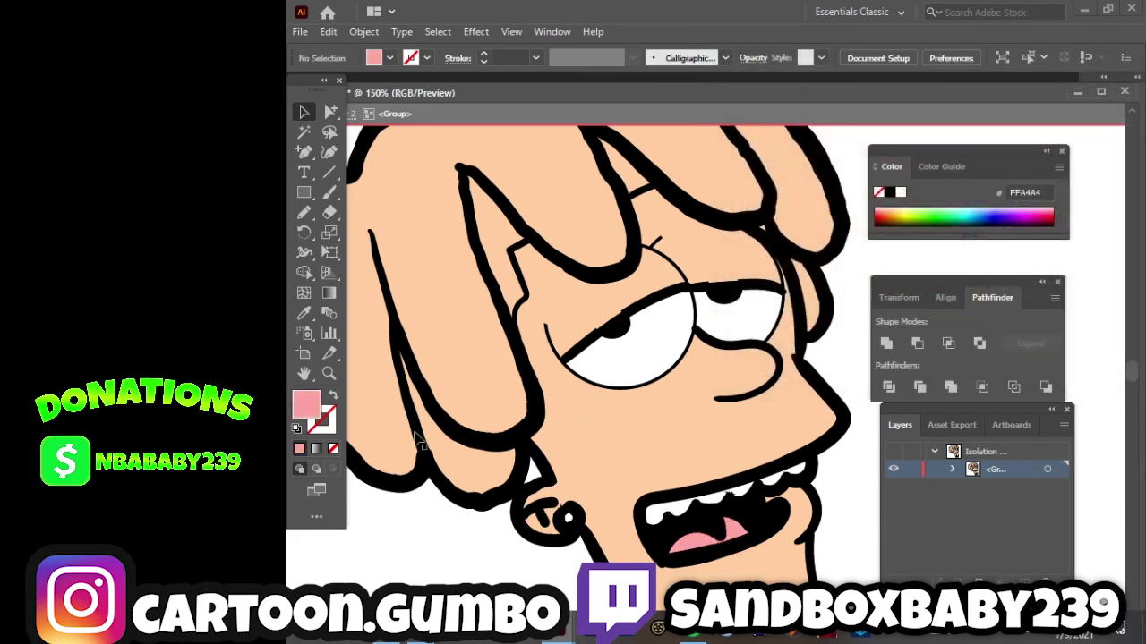
Fill the peach hair shape with a dark orange-brown, #A54A00.
left_click(459, 340)
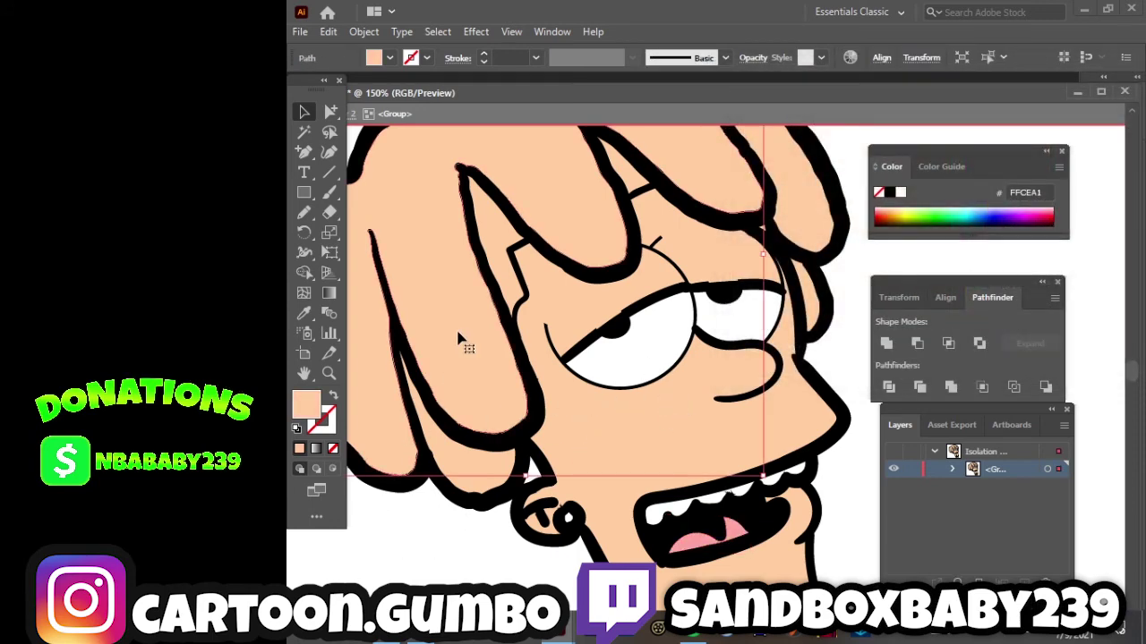
double_click(306, 405)
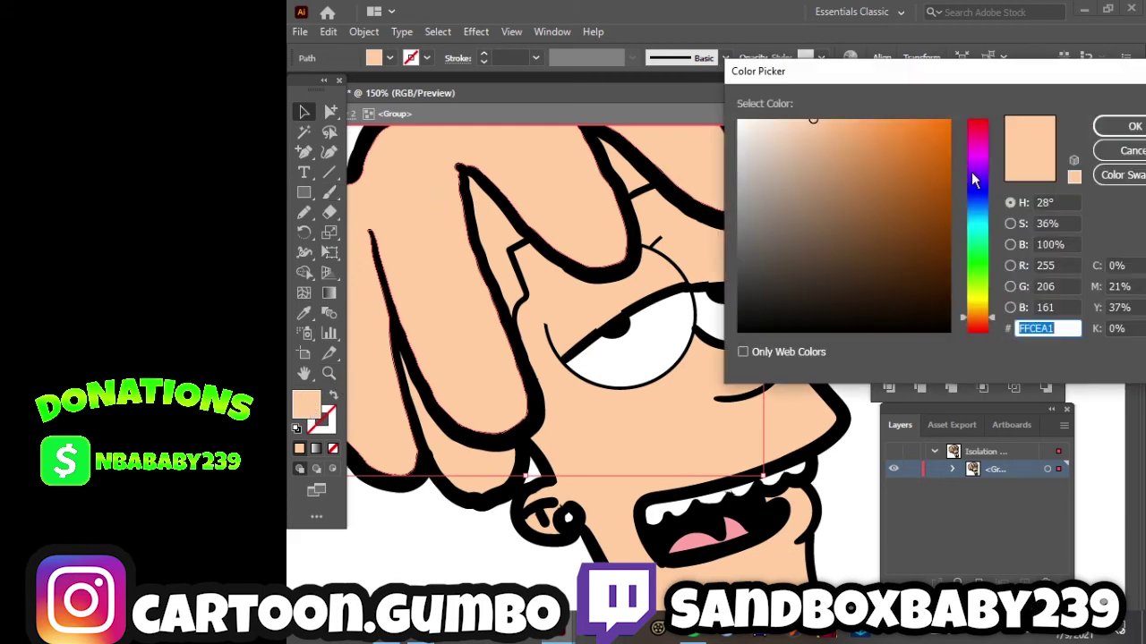
mouse_move(909, 182)
left_mouse_down()
mouse_move(968, 215)
mouse_move(969, 195)
left_mouse_up()
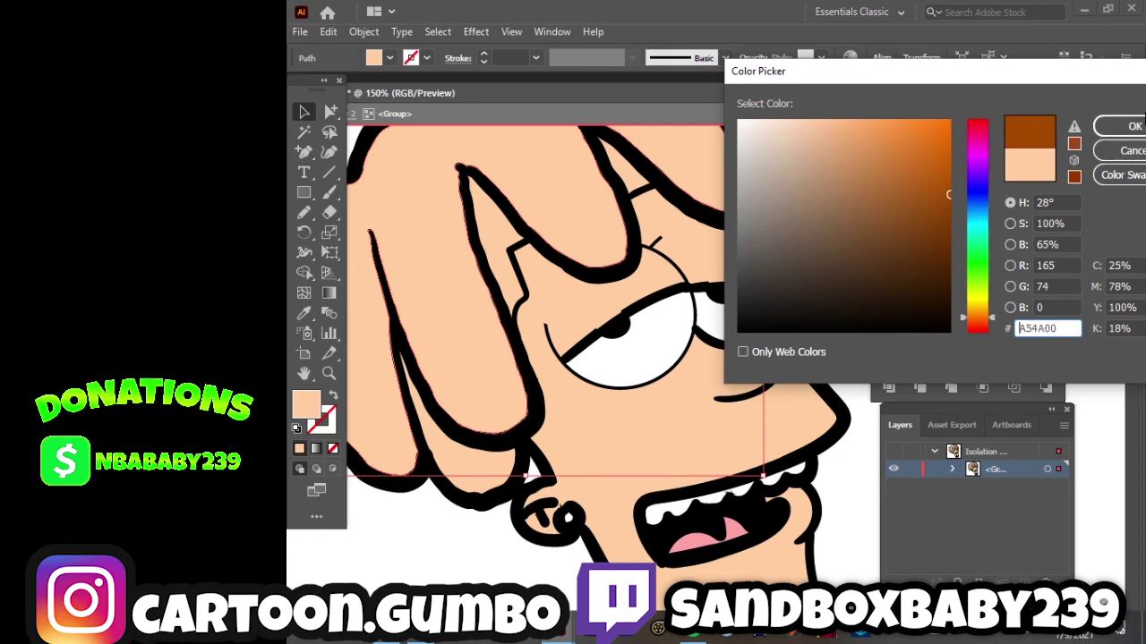
left_click(1133, 125)
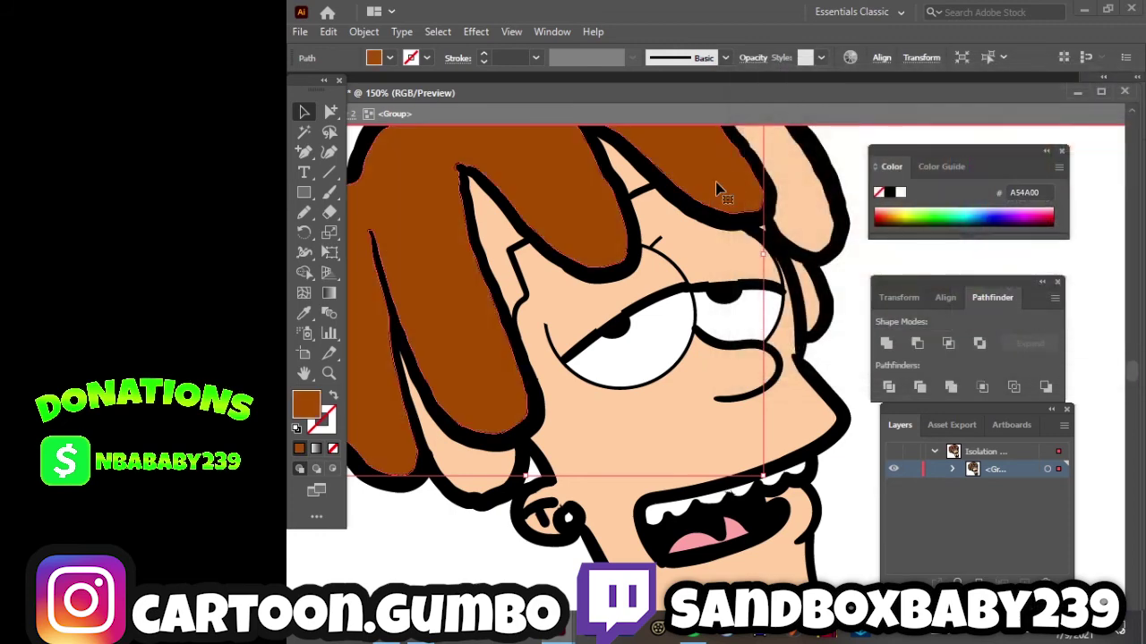
Fill the two peach gaps between the hair strands with black.
left_click(499, 236)
double_click(307, 405)
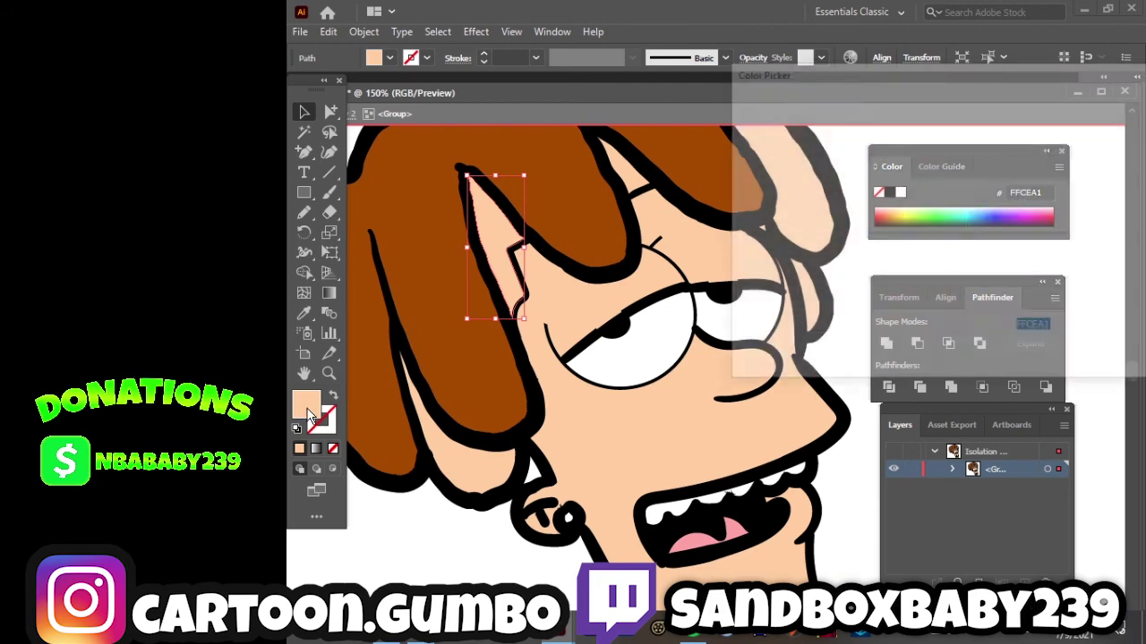
left_click(962, 349)
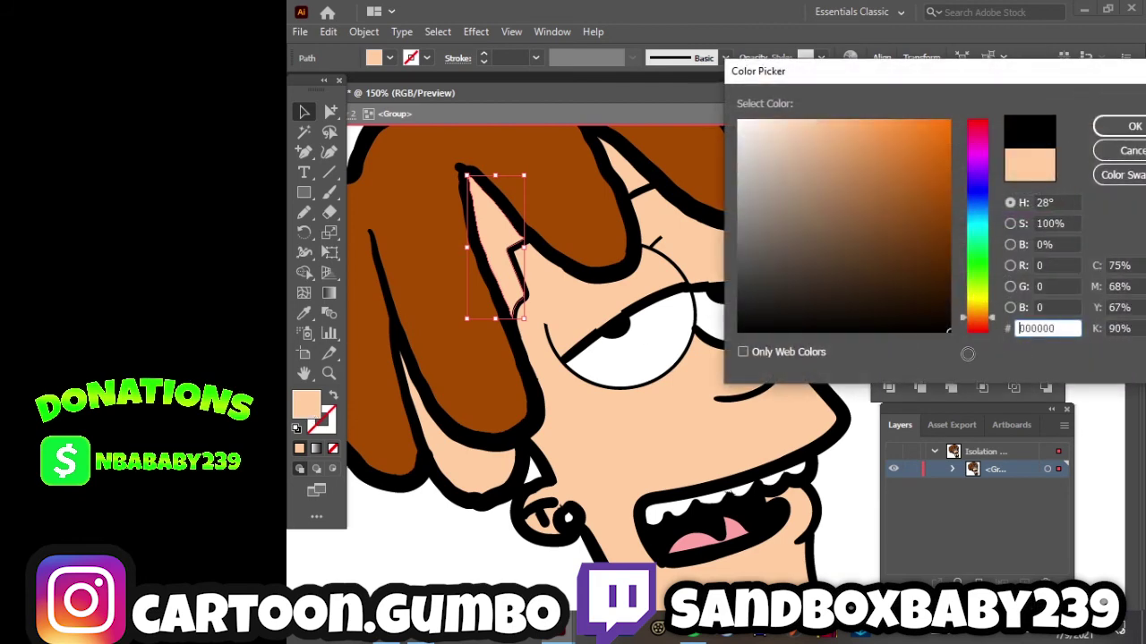
left_click(1133, 126)
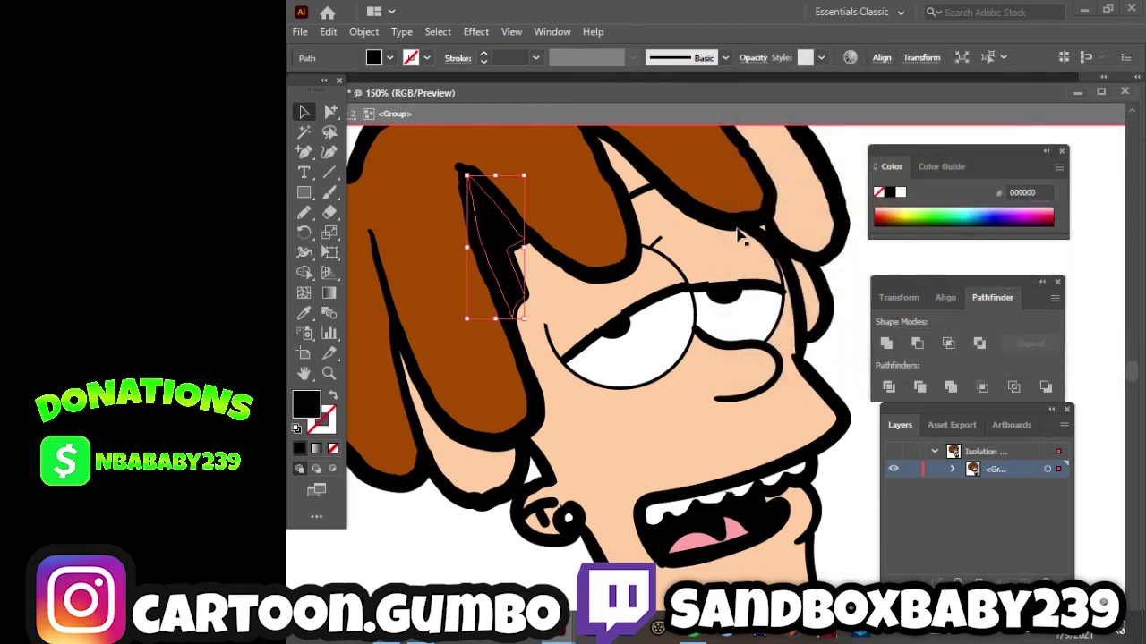
left_click(629, 179)
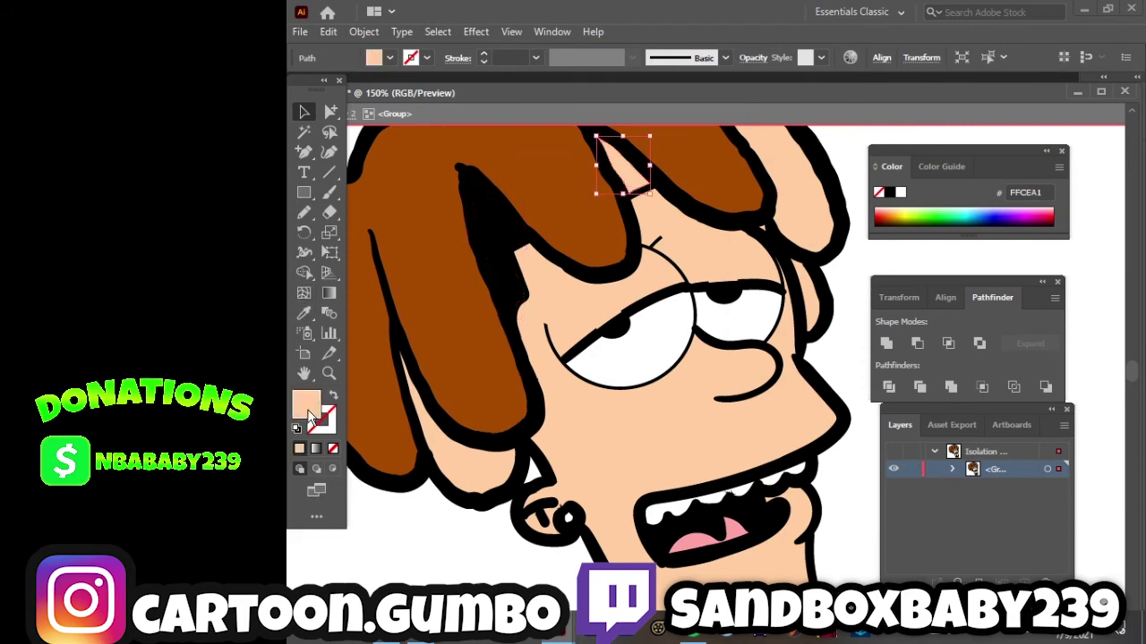
double_click(307, 405)
left_click(943, 332)
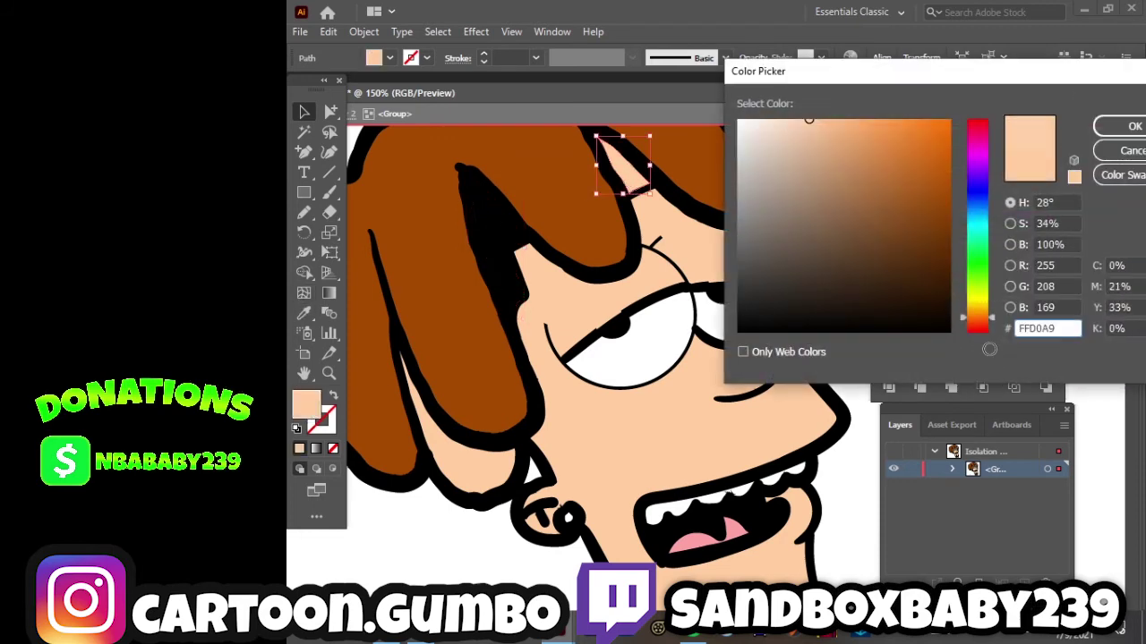
left_click(1132, 126)
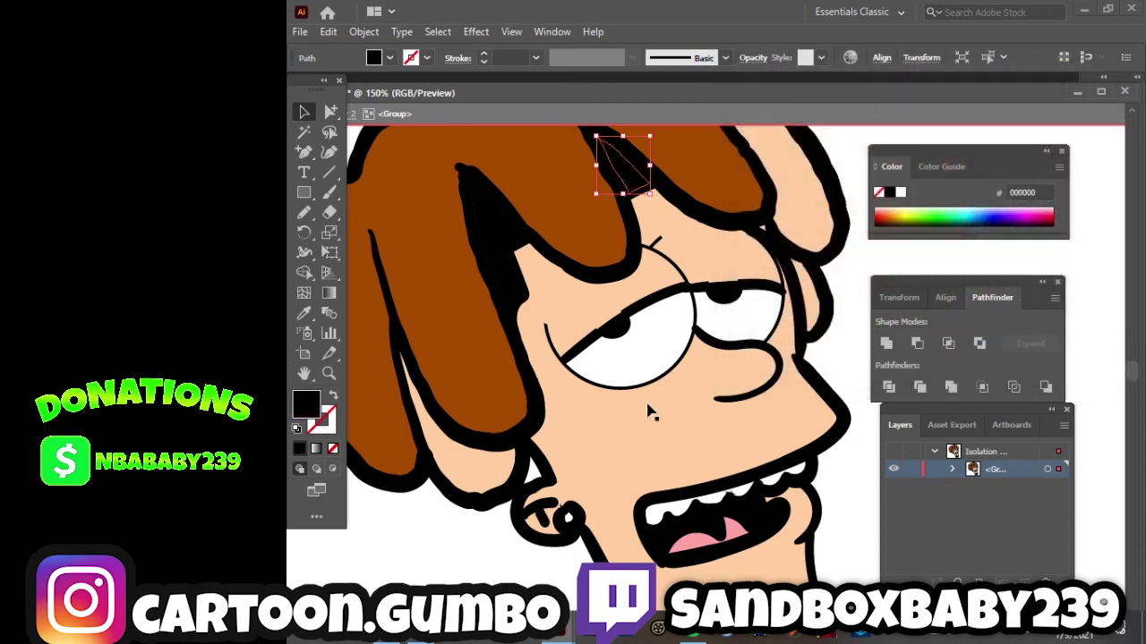
Eyedrop the hair brown onto the left hair strip and the upper-right hair lock.
left_click(480, 479)
left_click(304, 312)
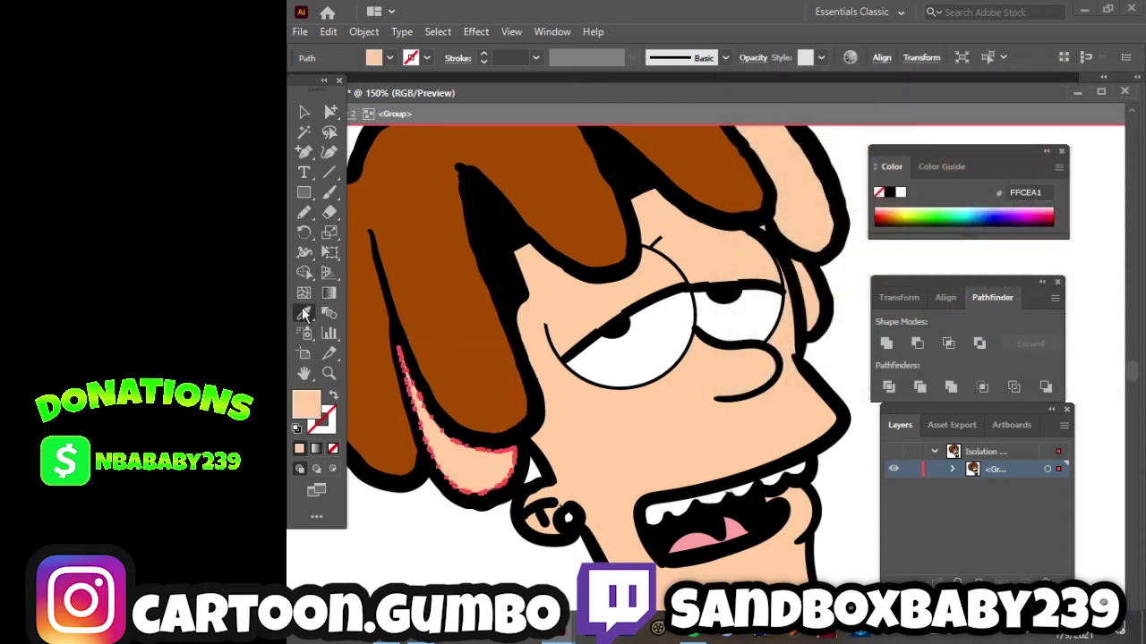
left_click(414, 281)
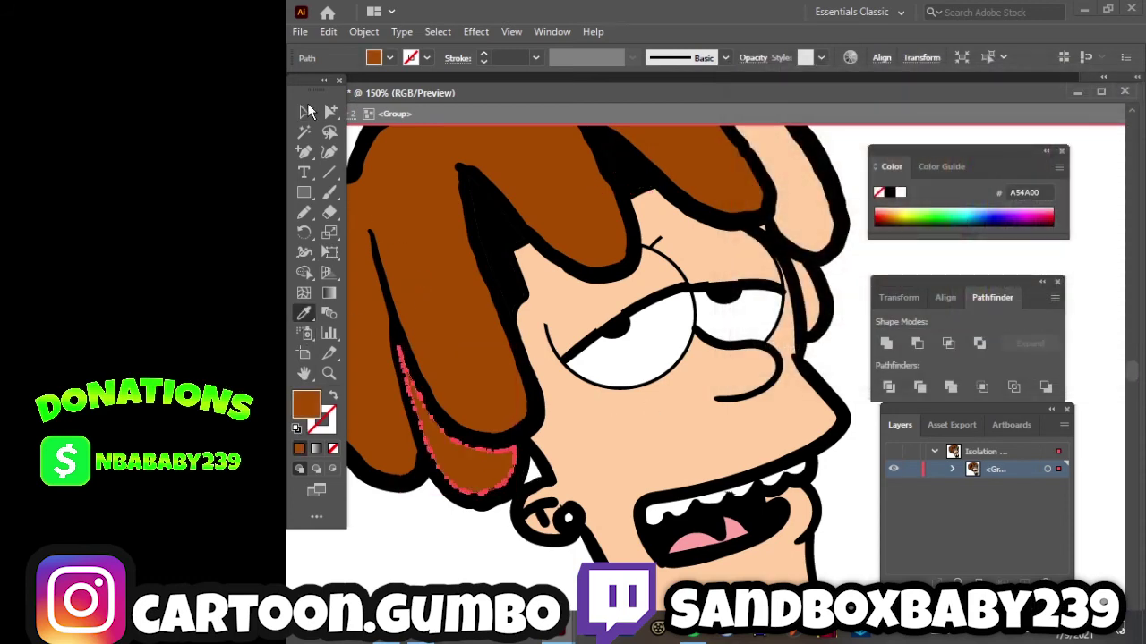
key("v")
scroll(704, 328, "up", 3)
left_click(807, 285)
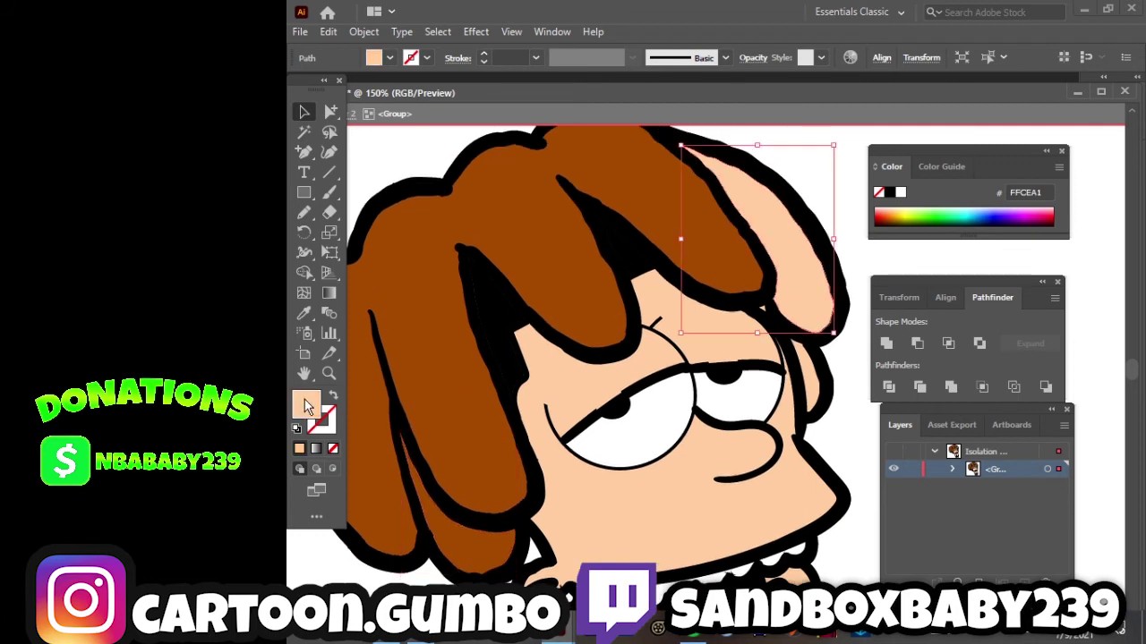
left_click(304, 314)
left_click(454, 355)
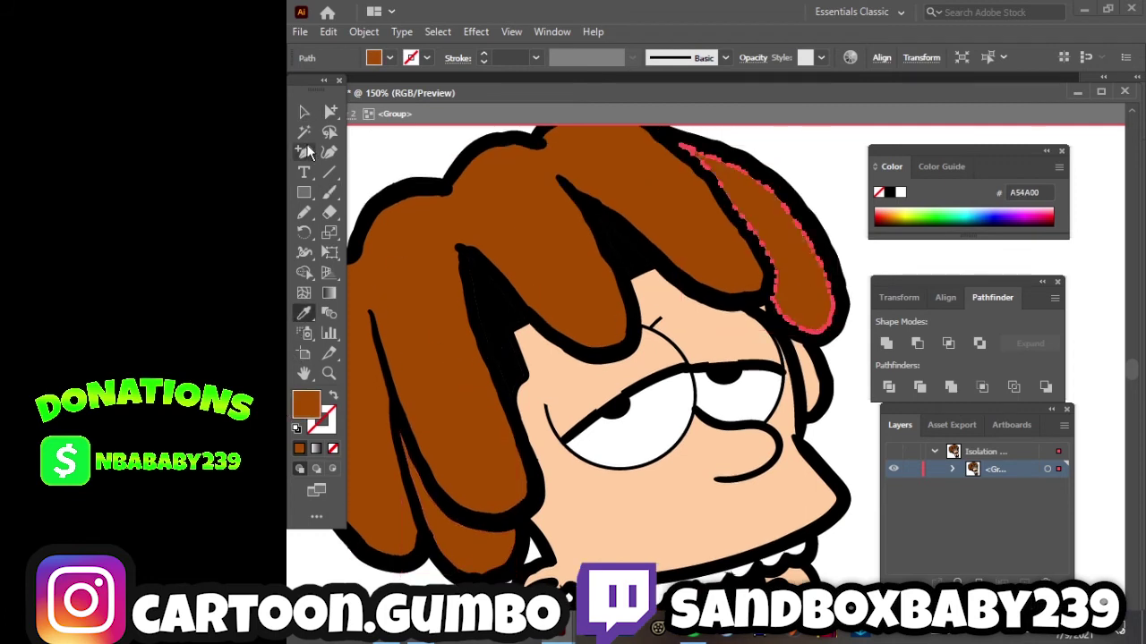
left_click(304, 111)
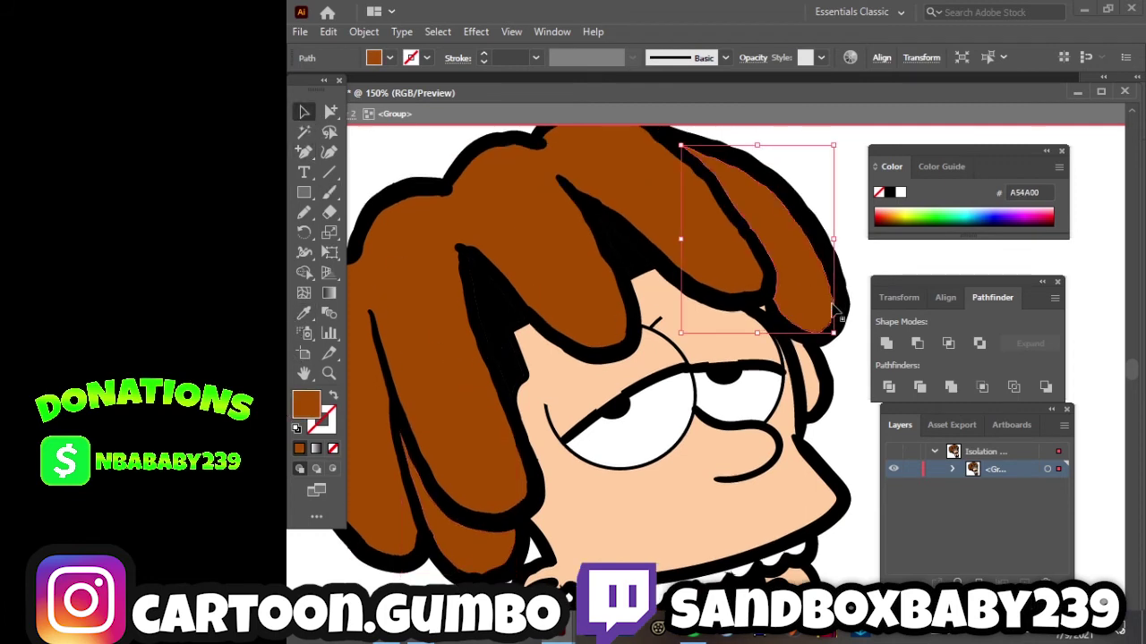
Give the small peach shape beside the right hair the hair brown, then deselect.
left_click(817, 385)
left_click(304, 313)
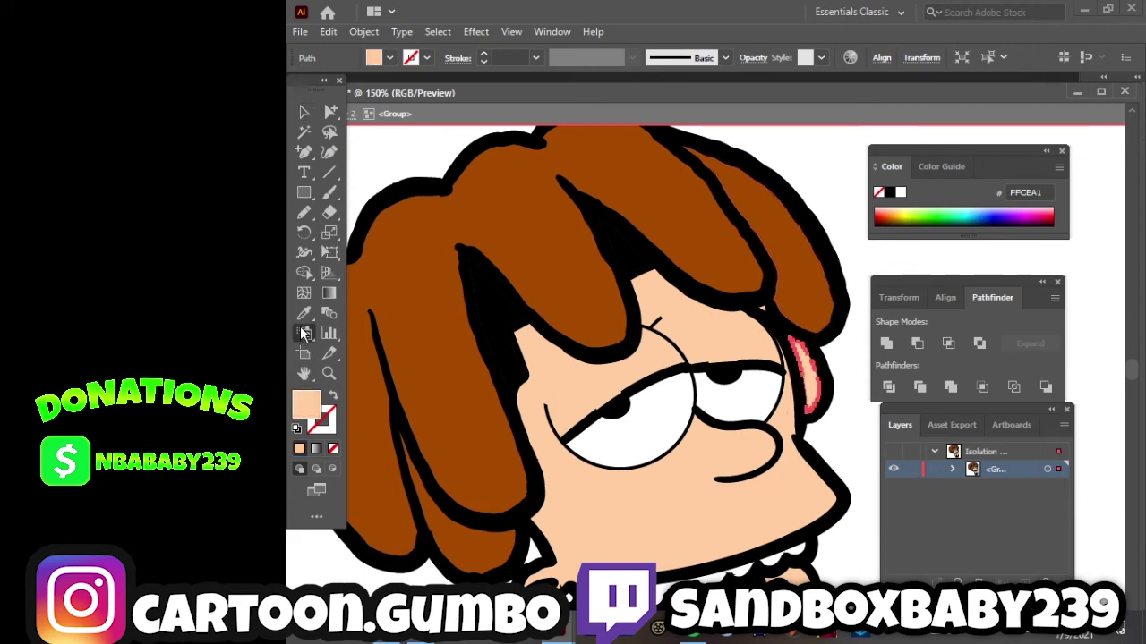
left_click(417, 337)
left_click(305, 113)
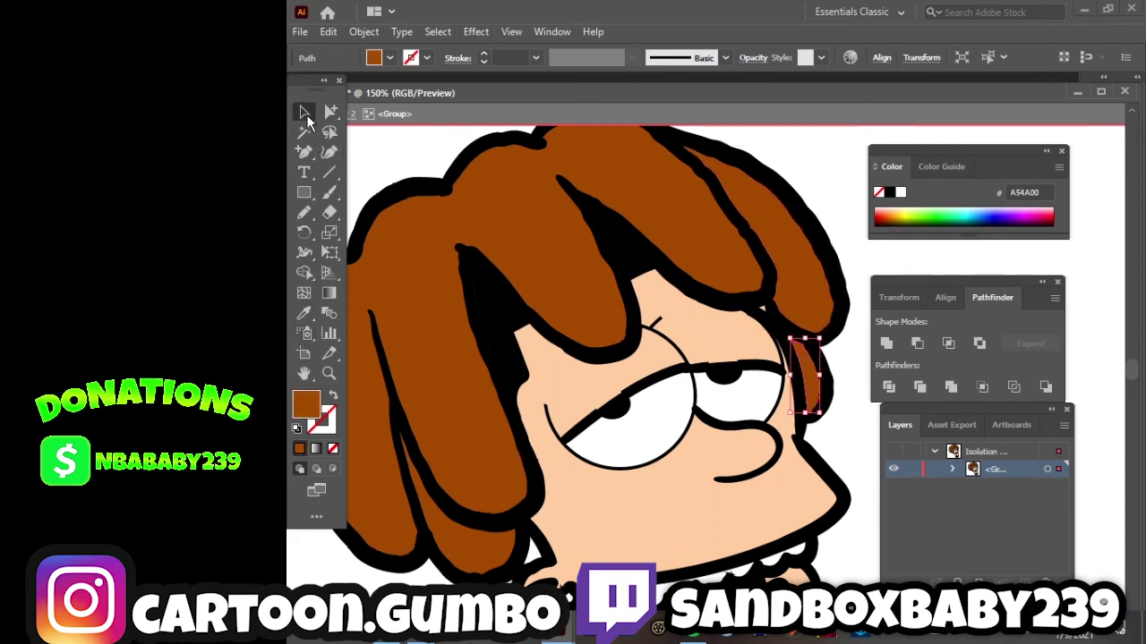
left_click(405, 165)
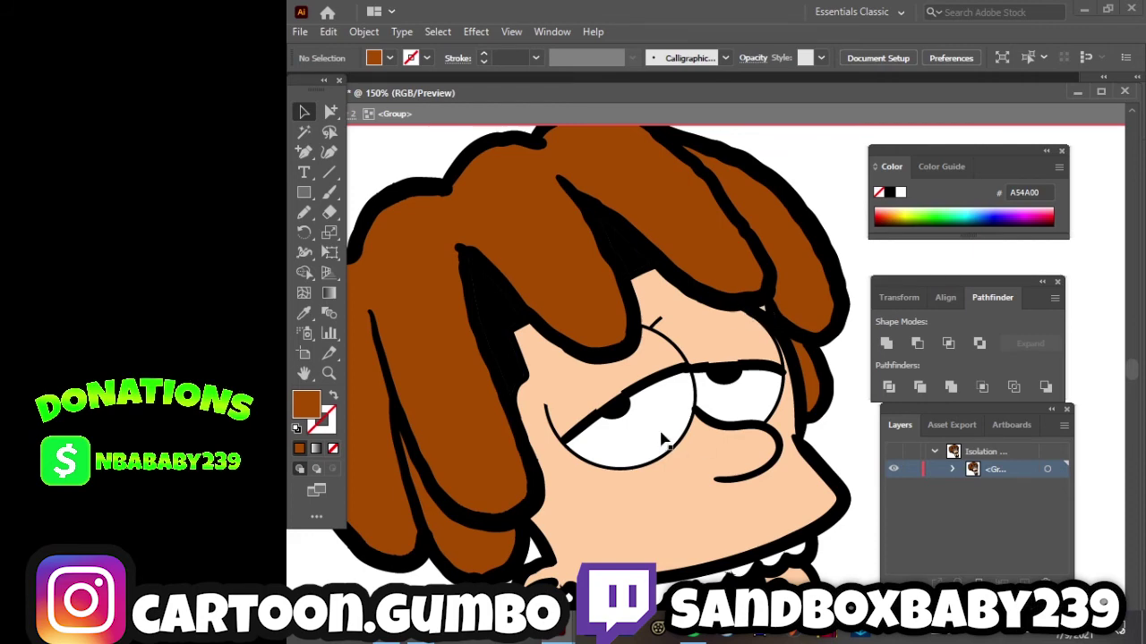
Zoom in on the hair edge above the forehead and re-maximize the Illustrator window.
scroll(660, 439, "up", 1)
scroll(661, 439, "up", 1)
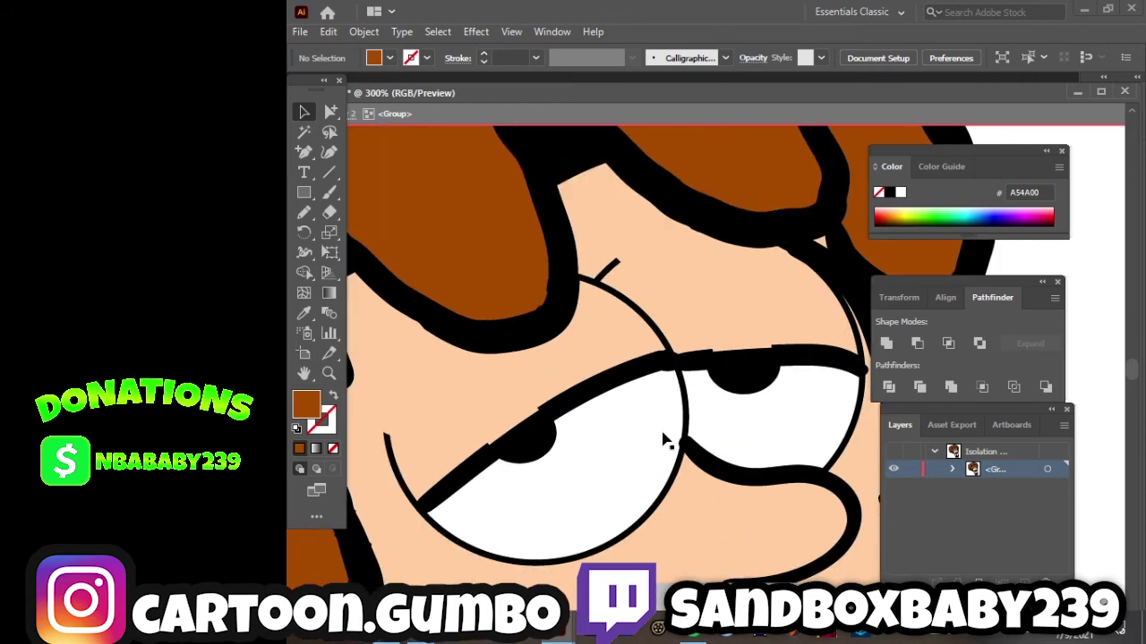
left_click(815, 240)
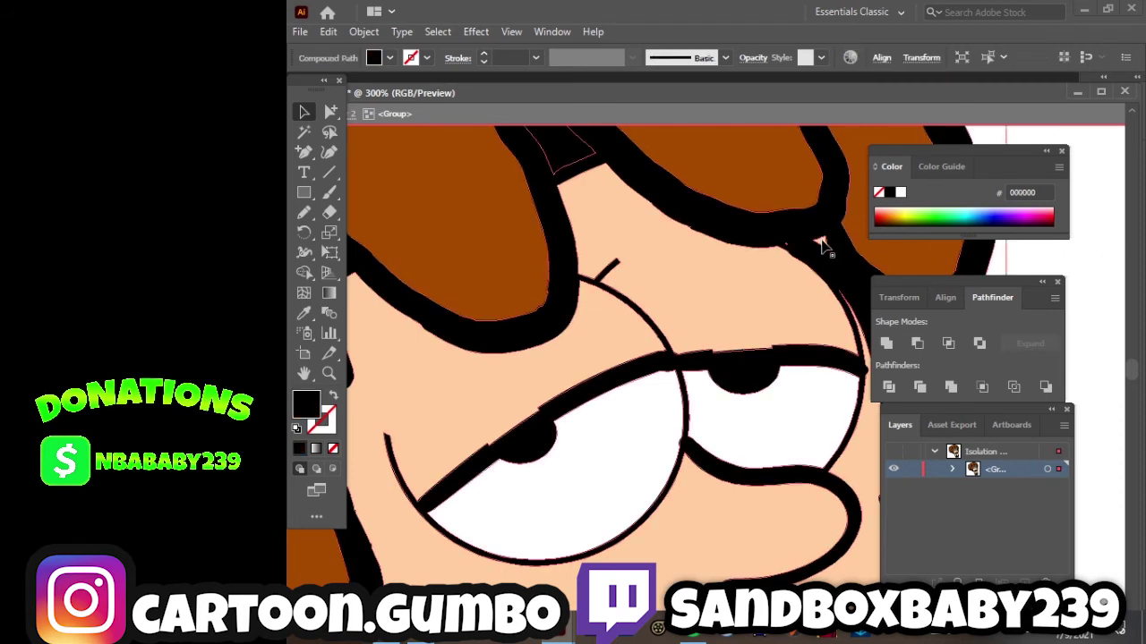
key("ctrl+plus")
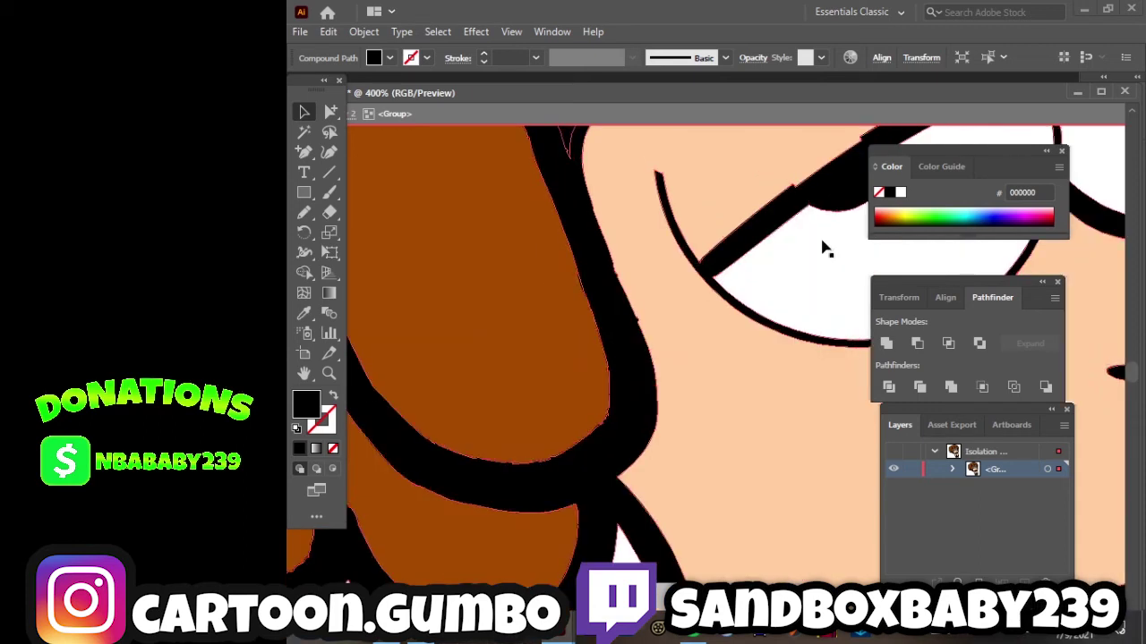
scroll(736, 483, "down", 1)
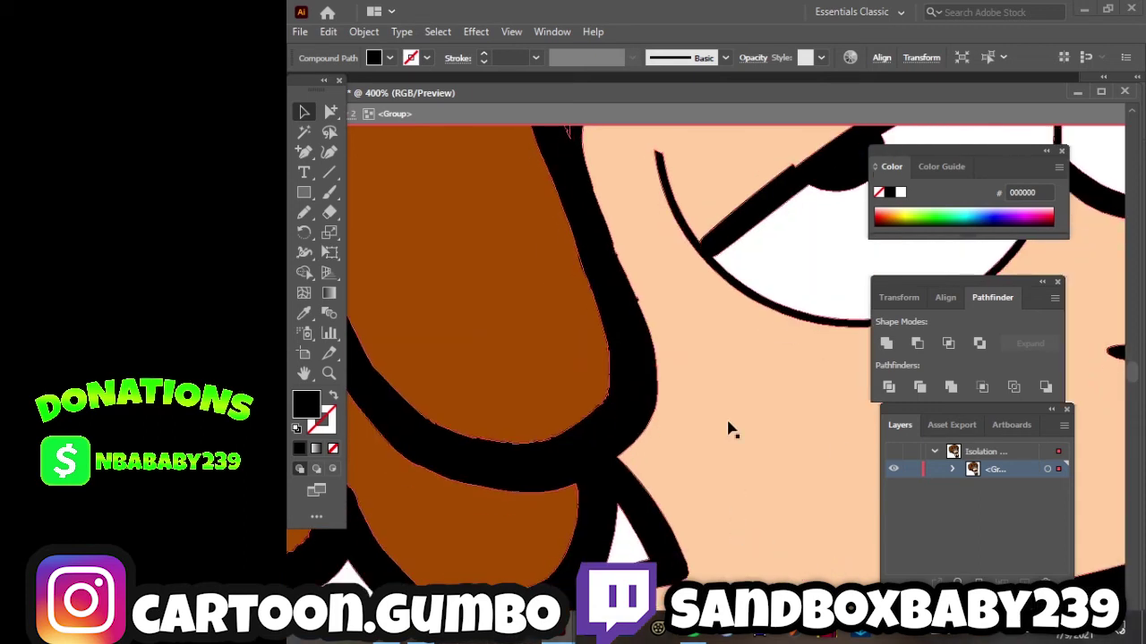
left_click(1083, 10)
left_click(1102, 93)
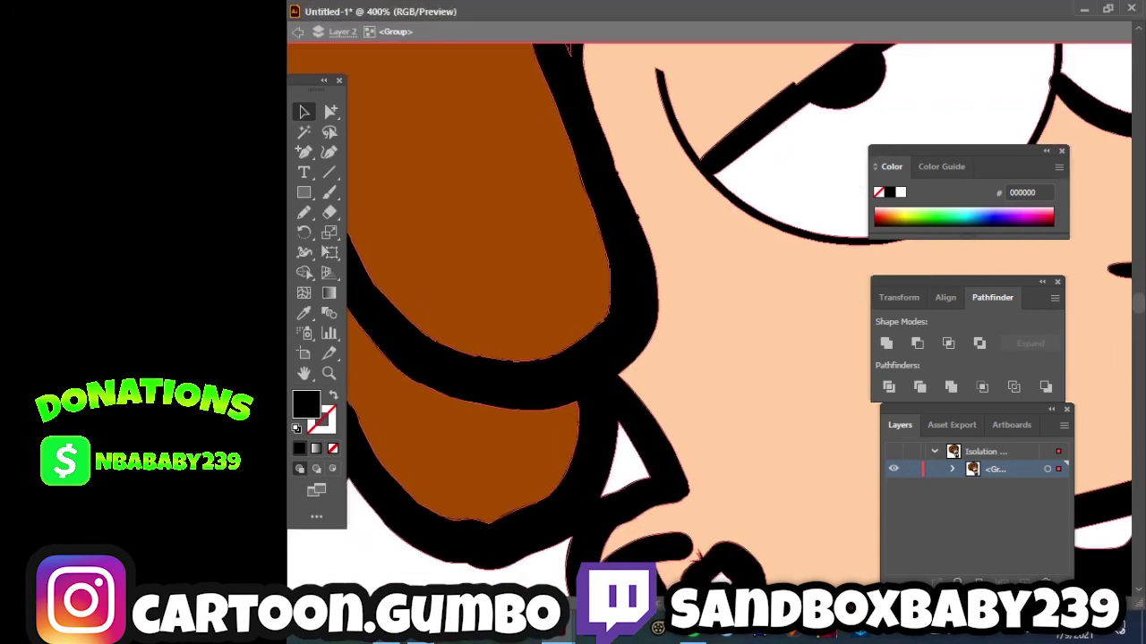
scroll(707, 320, "down", 3)
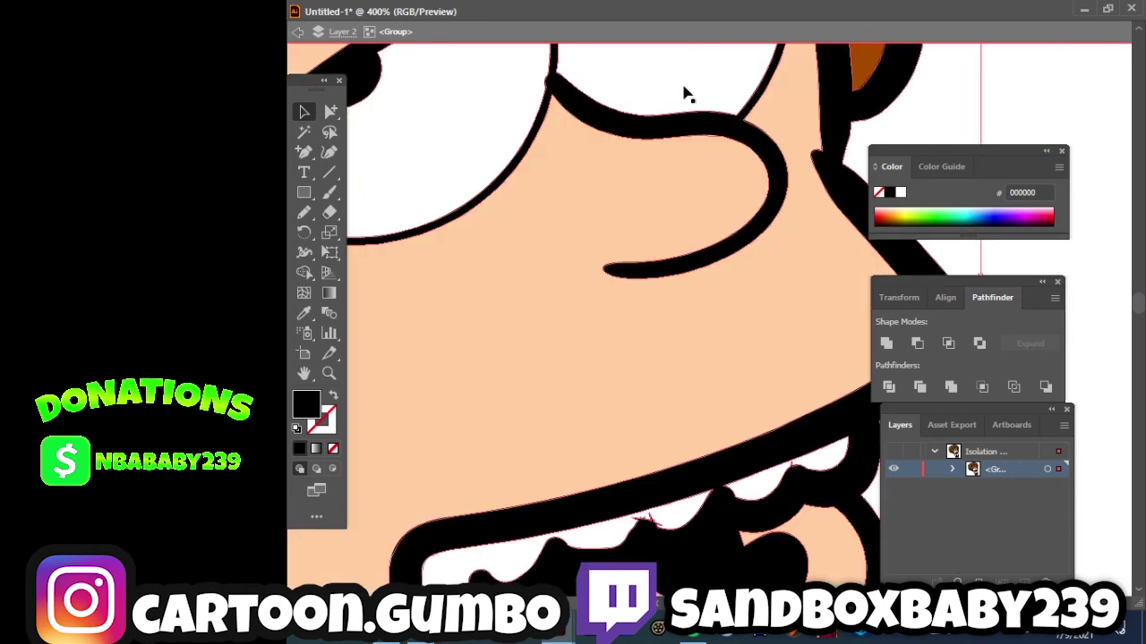
scroll(694, 85, "up", 1)
scroll(707, 107, "up", 3)
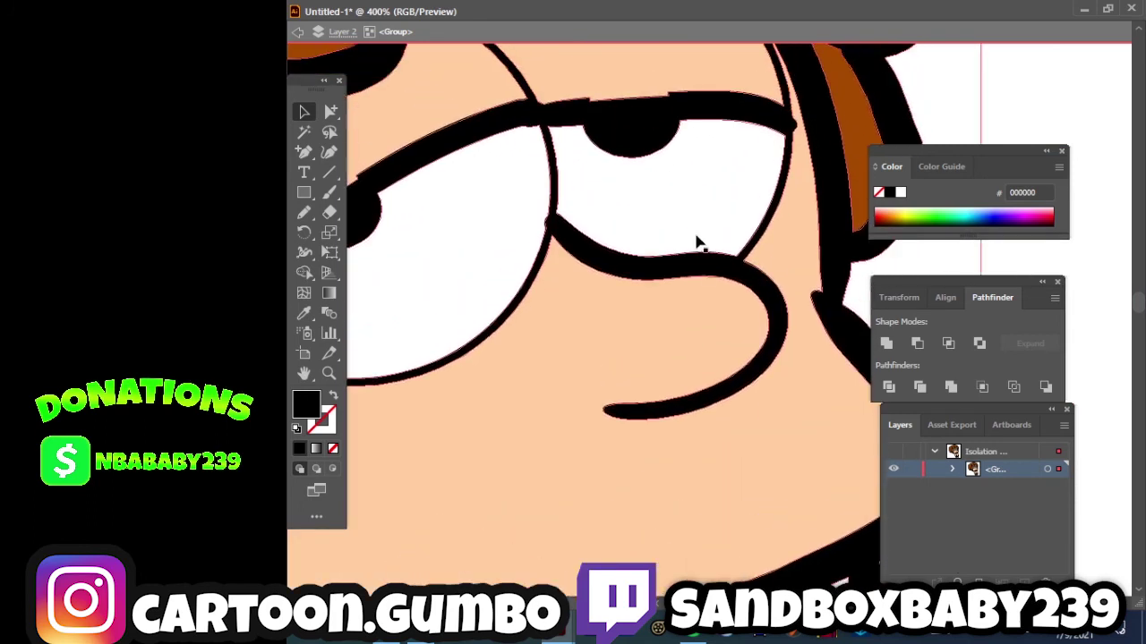
scroll(716, 241, "up", 3)
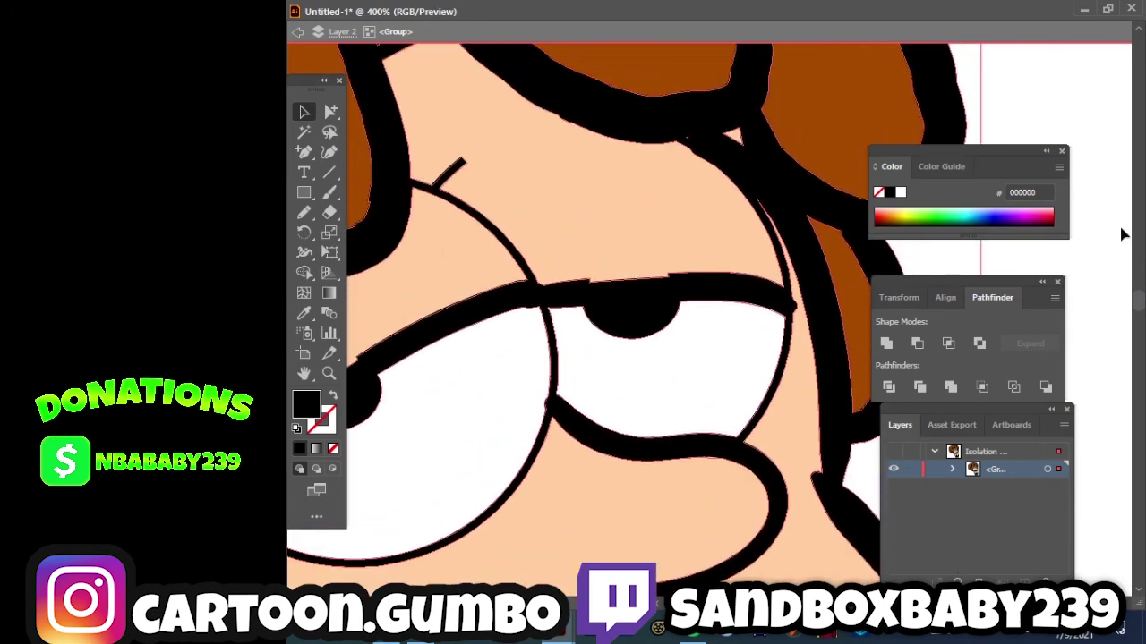
Eyedrop the hair brown onto the tiny peach triangle under the hair, then deselect.
left_click(1099, 281)
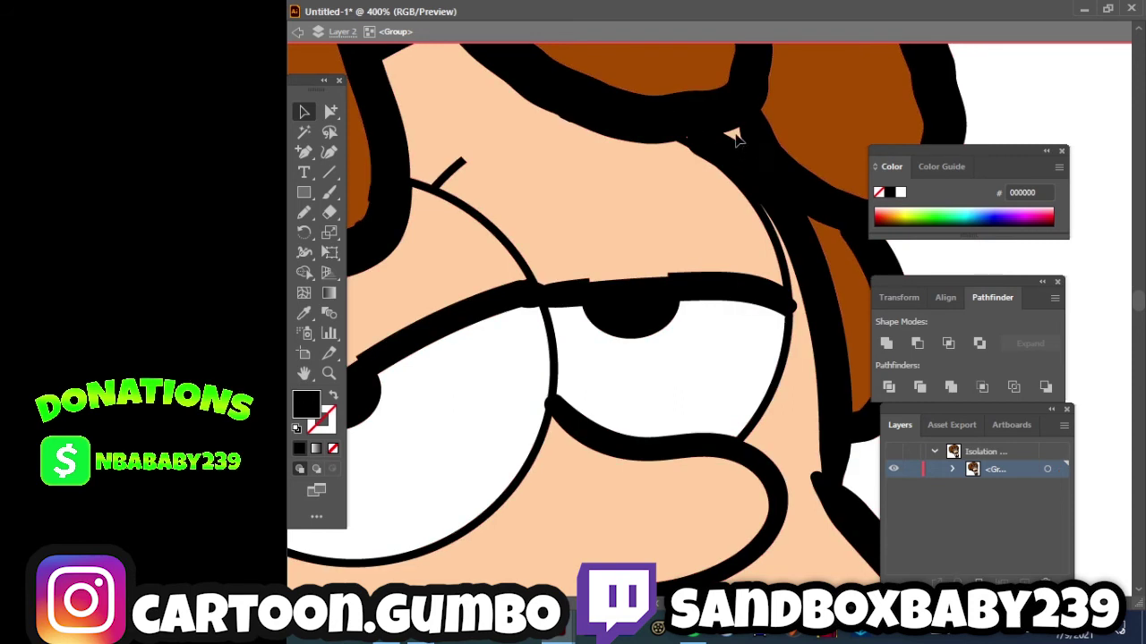
left_click(732, 136)
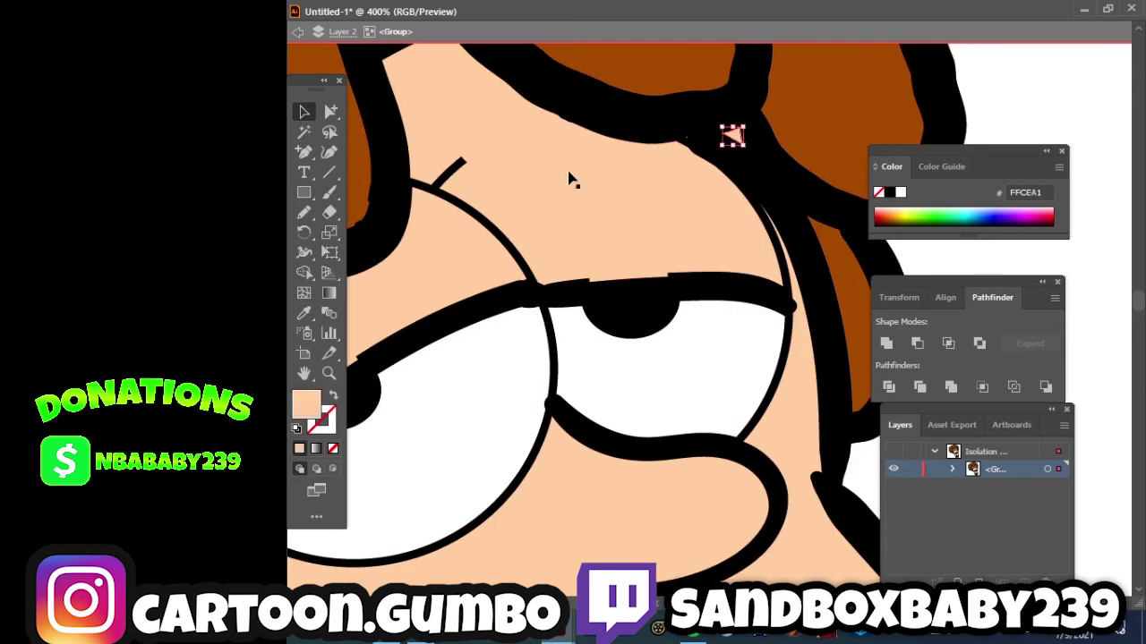
left_click(304, 312)
left_click(642, 69)
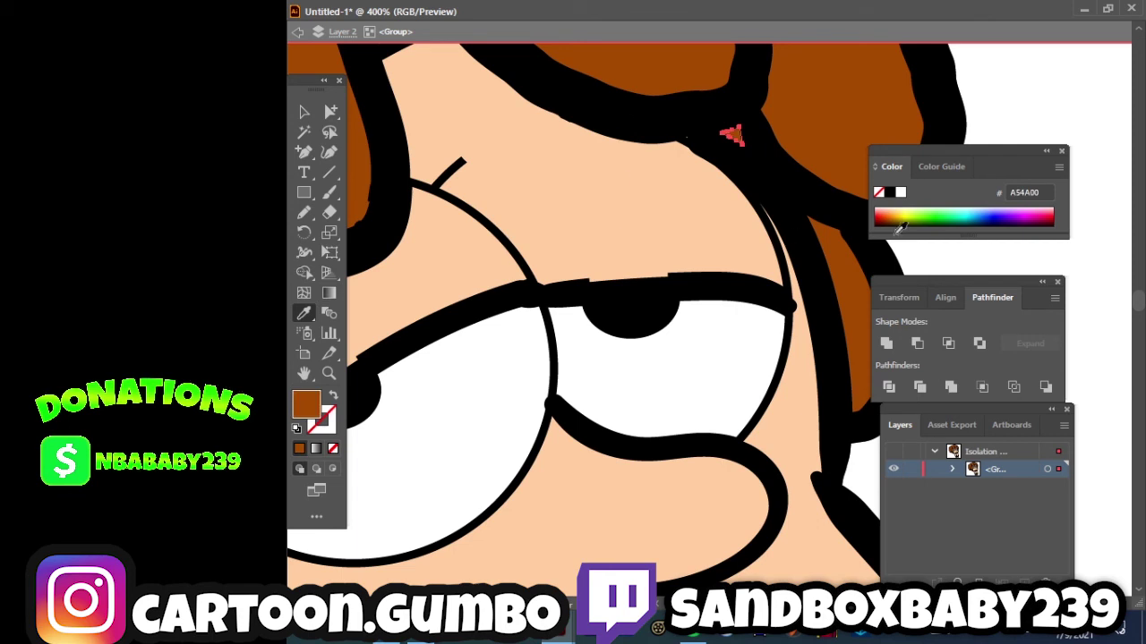
left_click(304, 111)
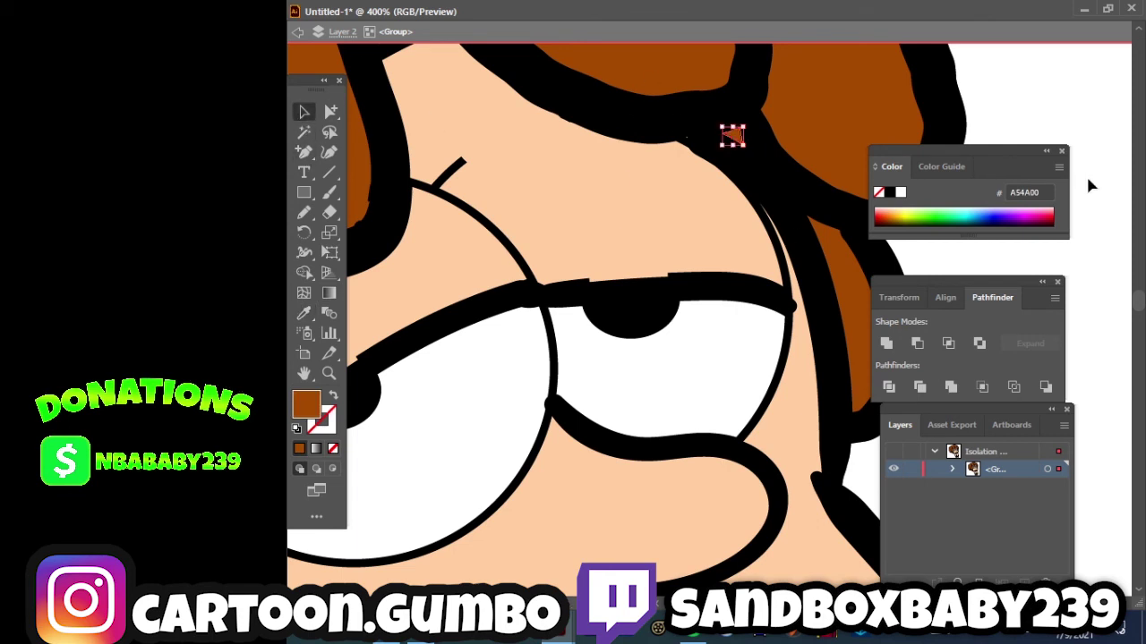
left_click(1072, 121)
Zoom out to the whole character and exit Isolation Mode.
key("ctrl+minus")
key("ctrl+minus")
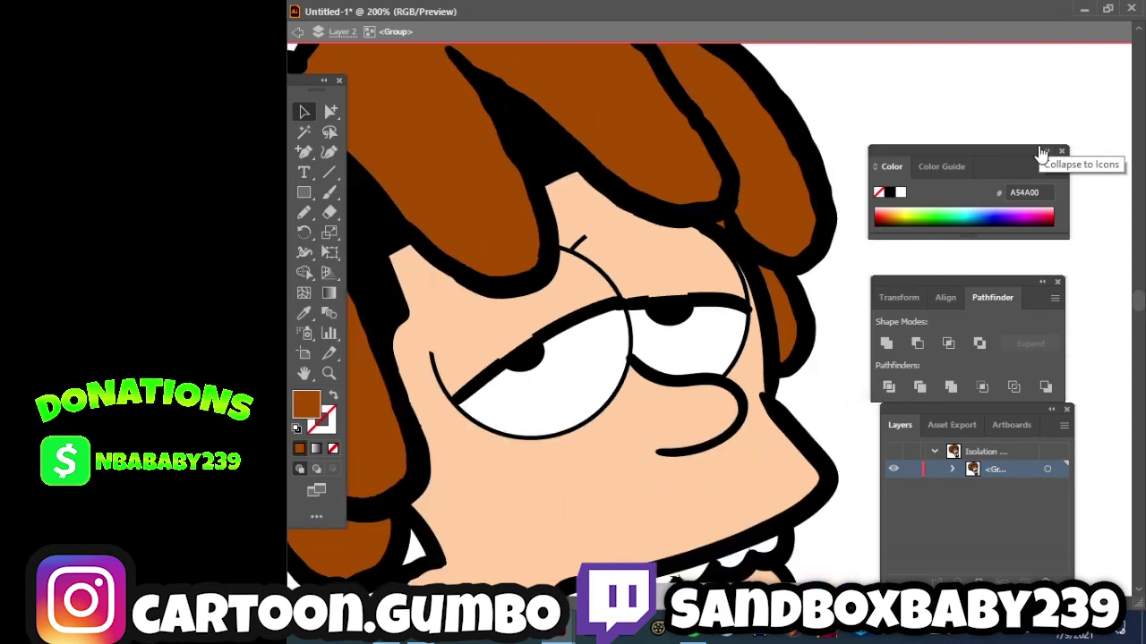
key("ctrl+minus")
key("ctrl+minus")
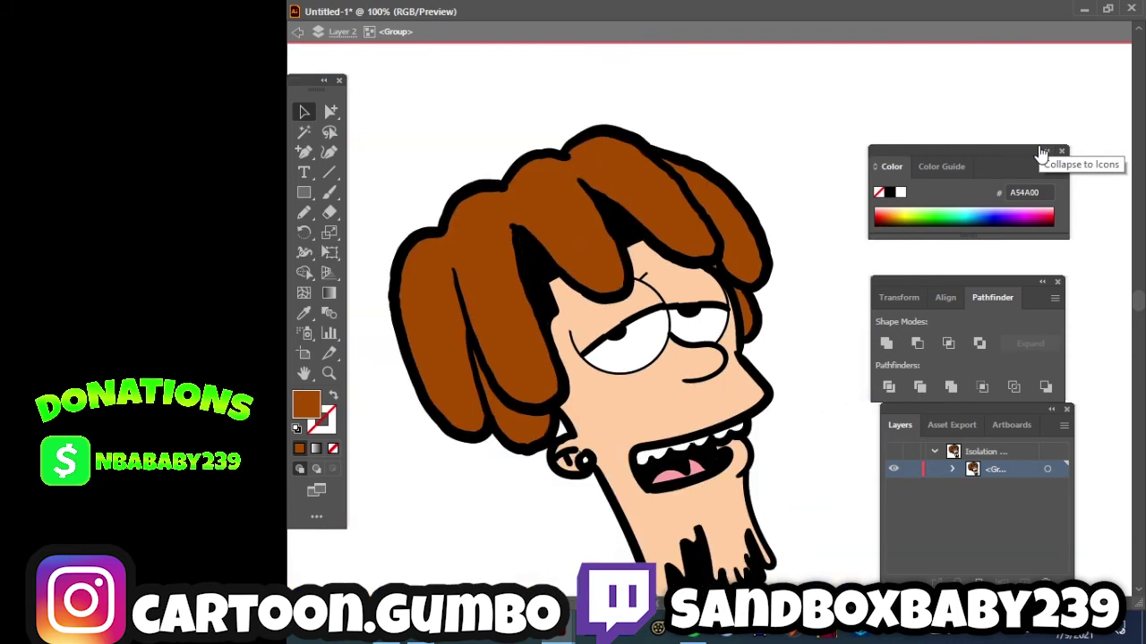
scroll(766, 284, "down", 1)
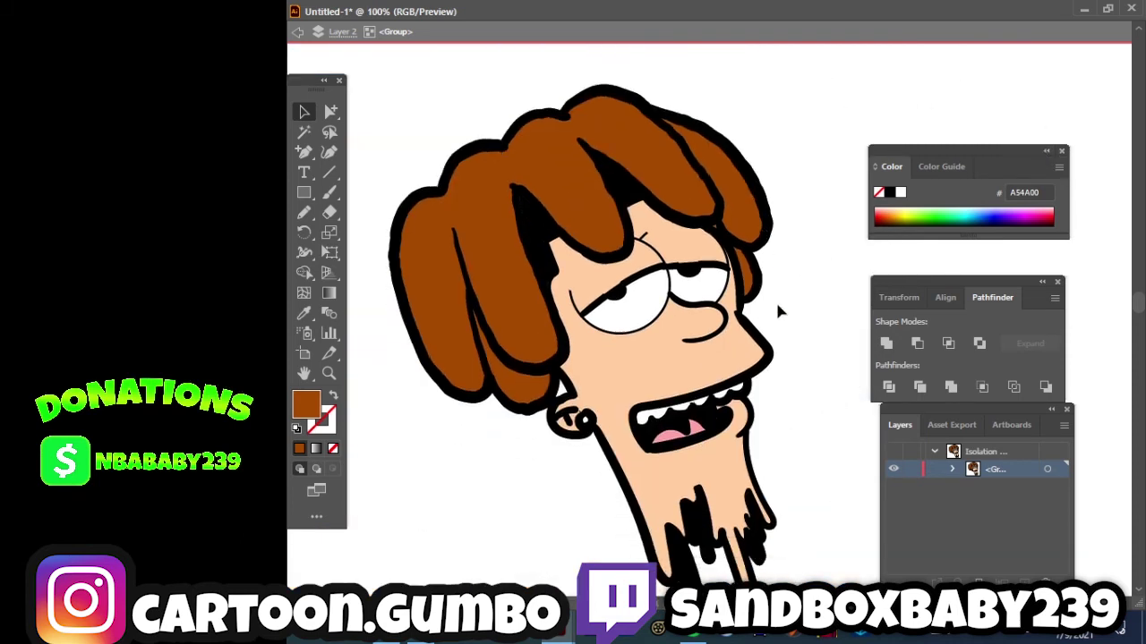
scroll(775, 300, "down", 1)
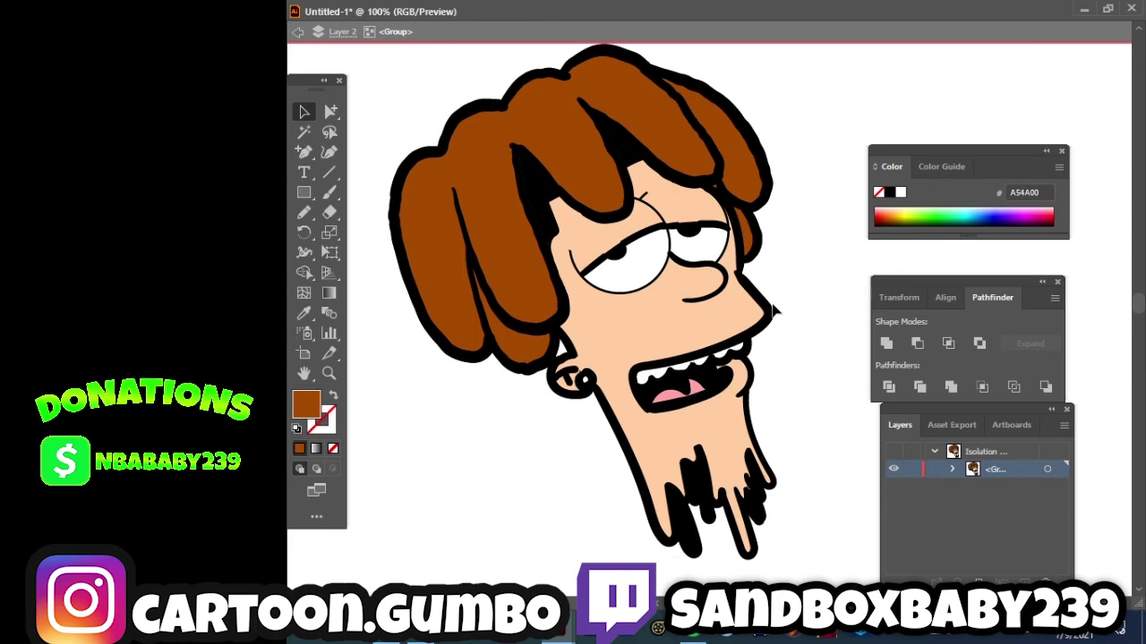
left_click(452, 27)
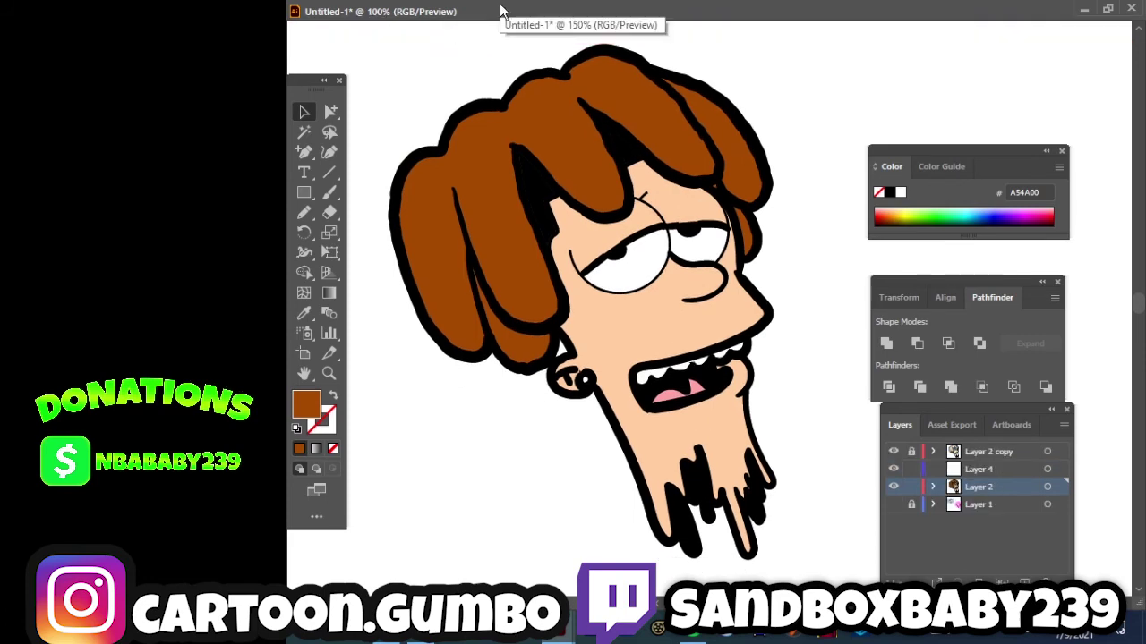
left_click(1108, 8)
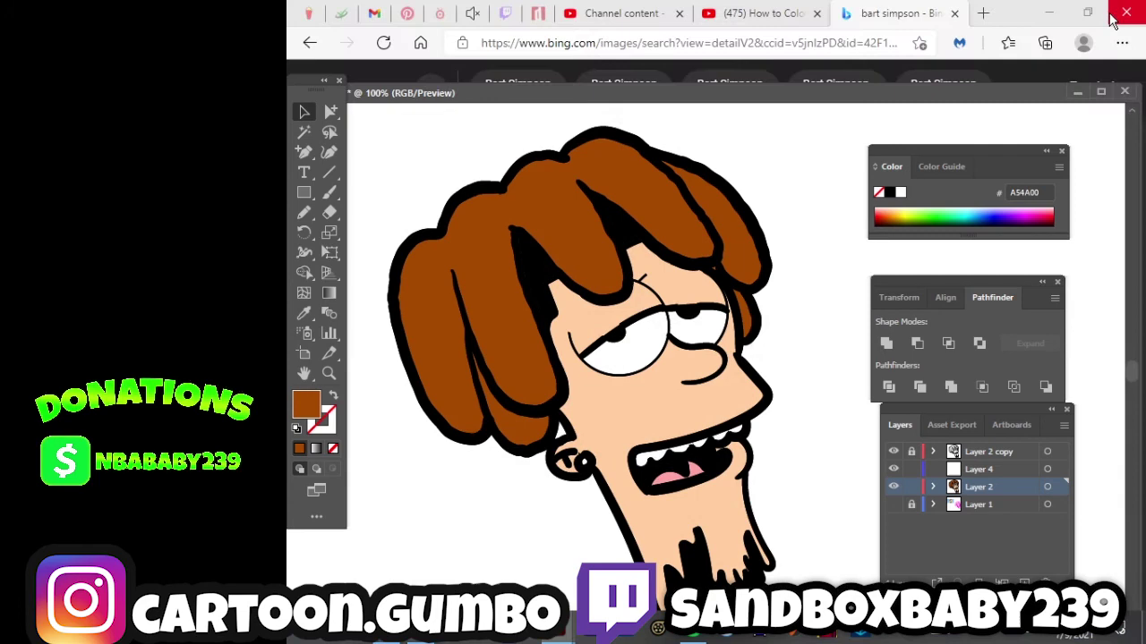
left_click(1100, 92)
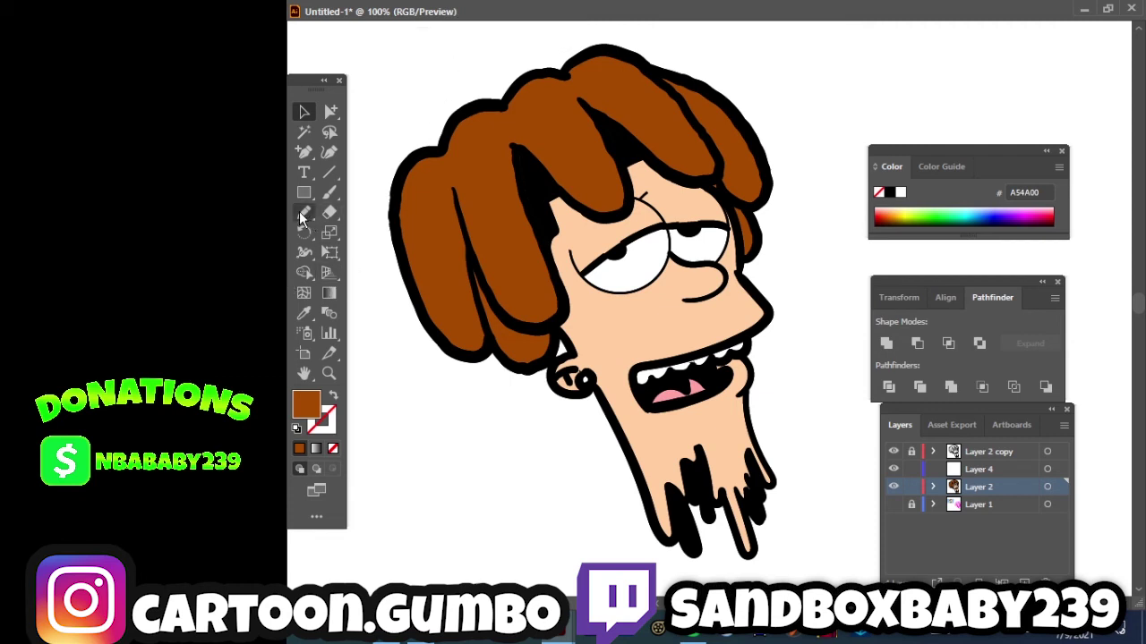
Sample the face's skin peach #FFCEA1 as fill and select Layer 4.
left_click(304, 312)
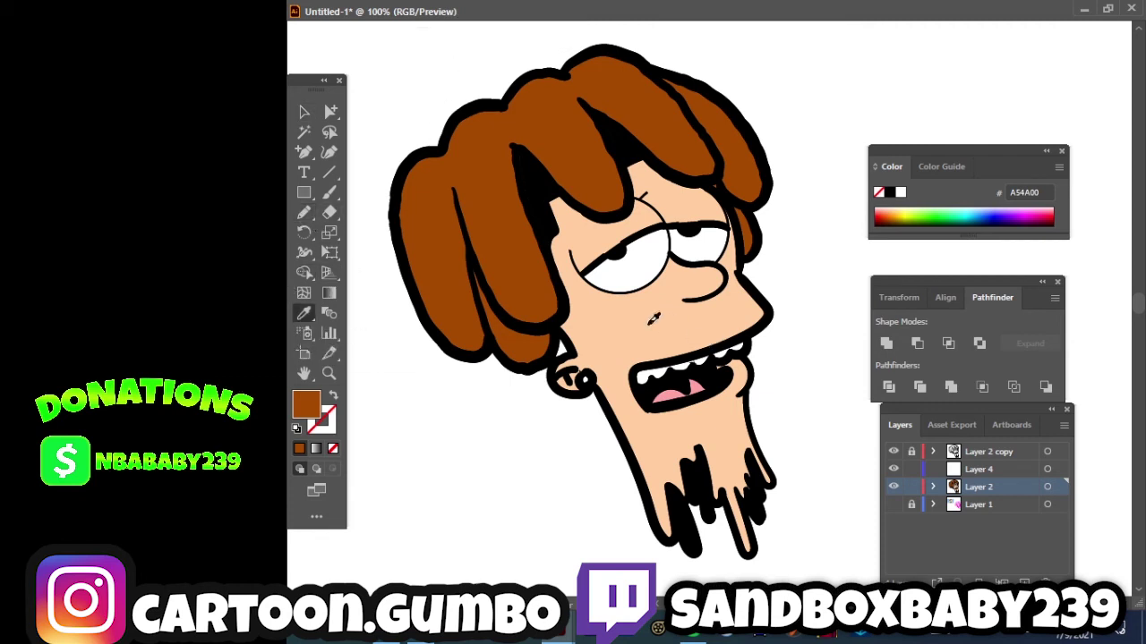
left_click(649, 325)
left_click(1009, 470)
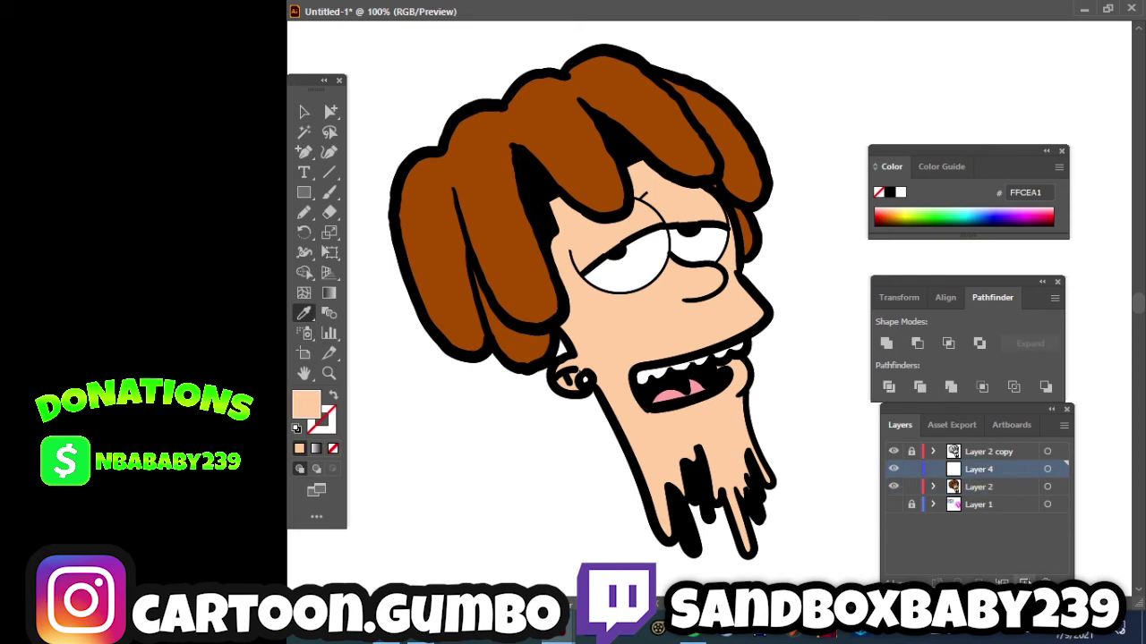
Add Layer 5 and set the fill to a darker skin tone, E2A06A.
left_click(1024, 580)
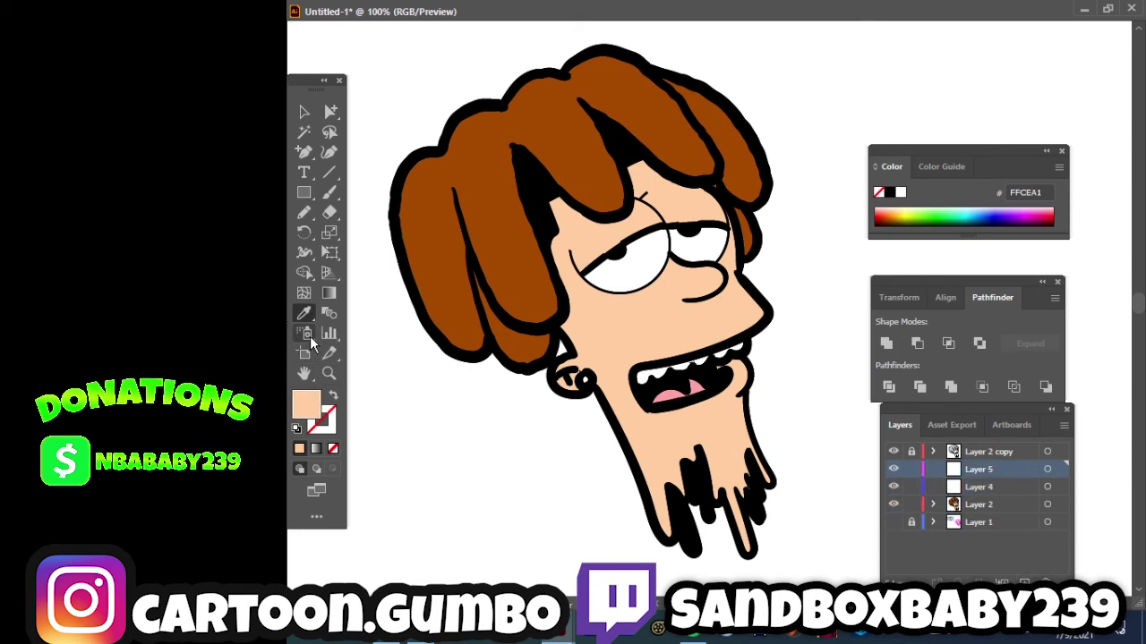
double_click(306, 405)
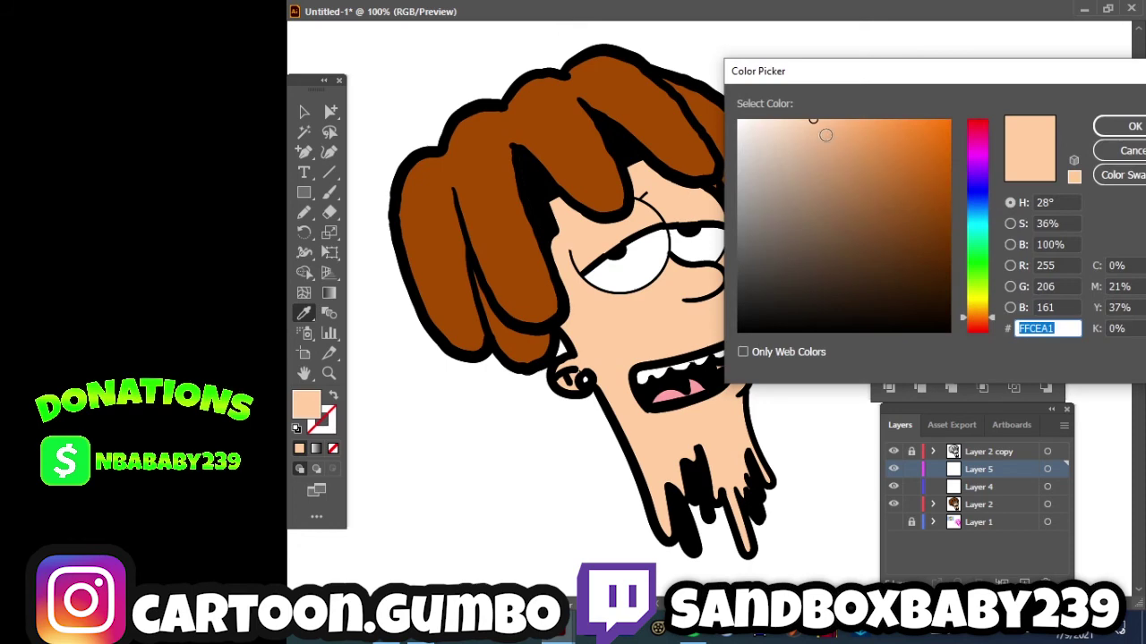
mouse_move(825, 134)
left_mouse_down()
mouse_move(847, 127)
mouse_move(851, 143)
left_mouse_up()
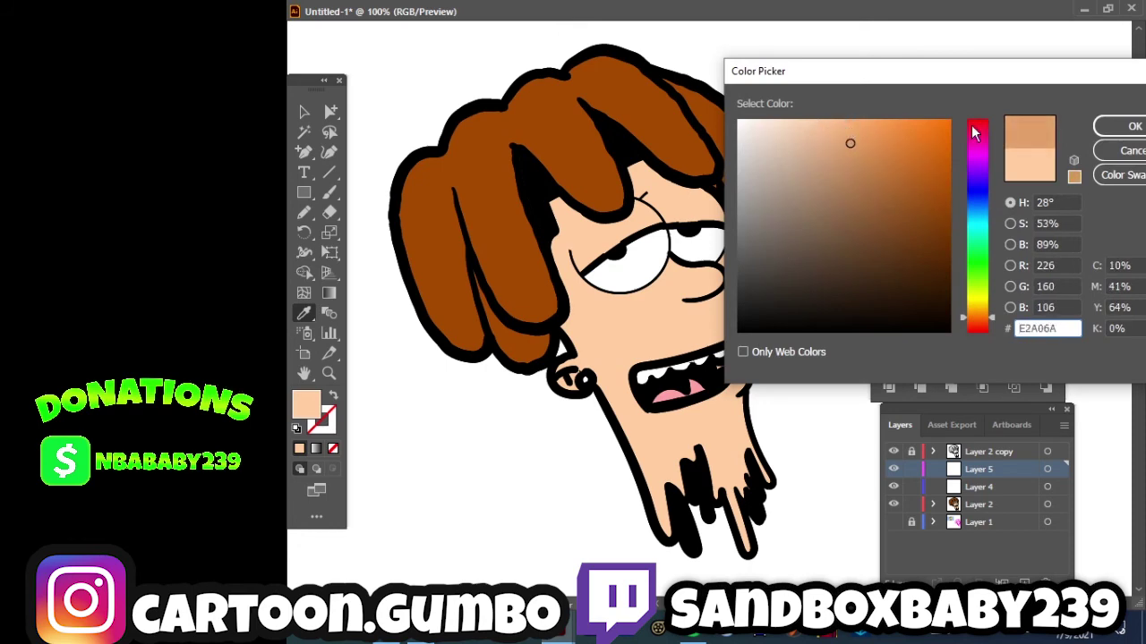
left_click(1130, 126)
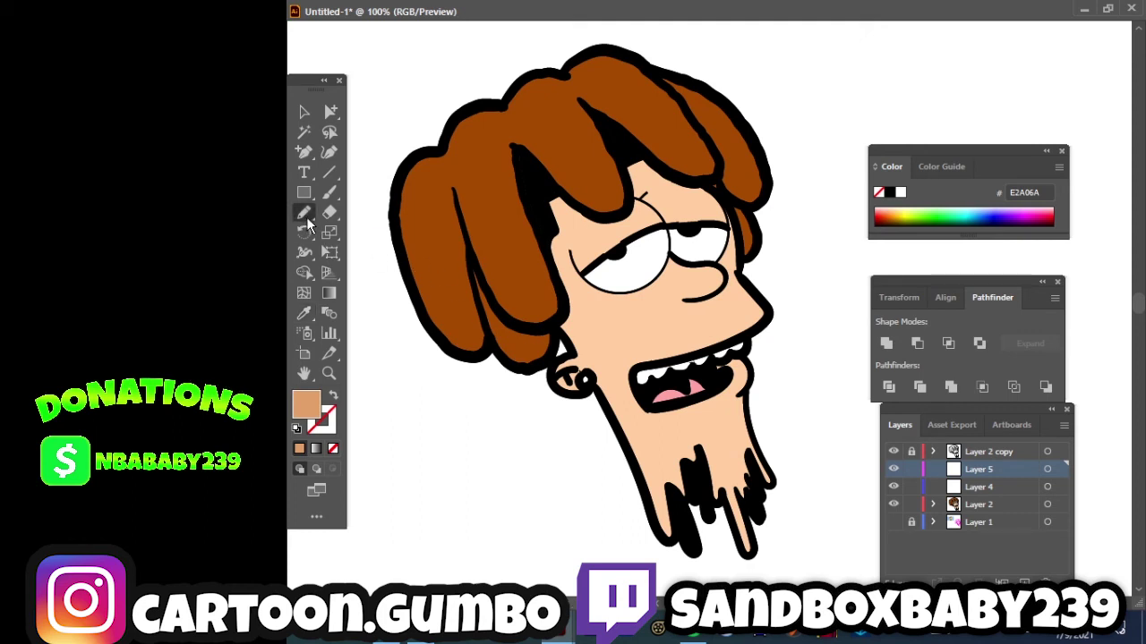
Draw a Pencil shading shape from the eye down the left cheek.
left_click(304, 216)
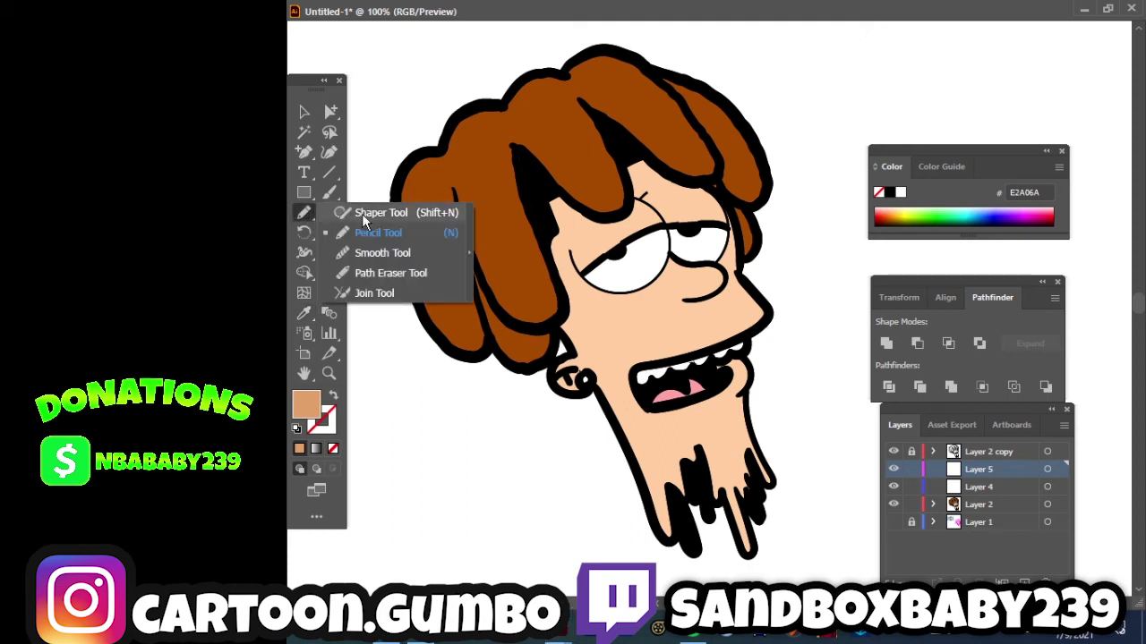
left_click(320, 220)
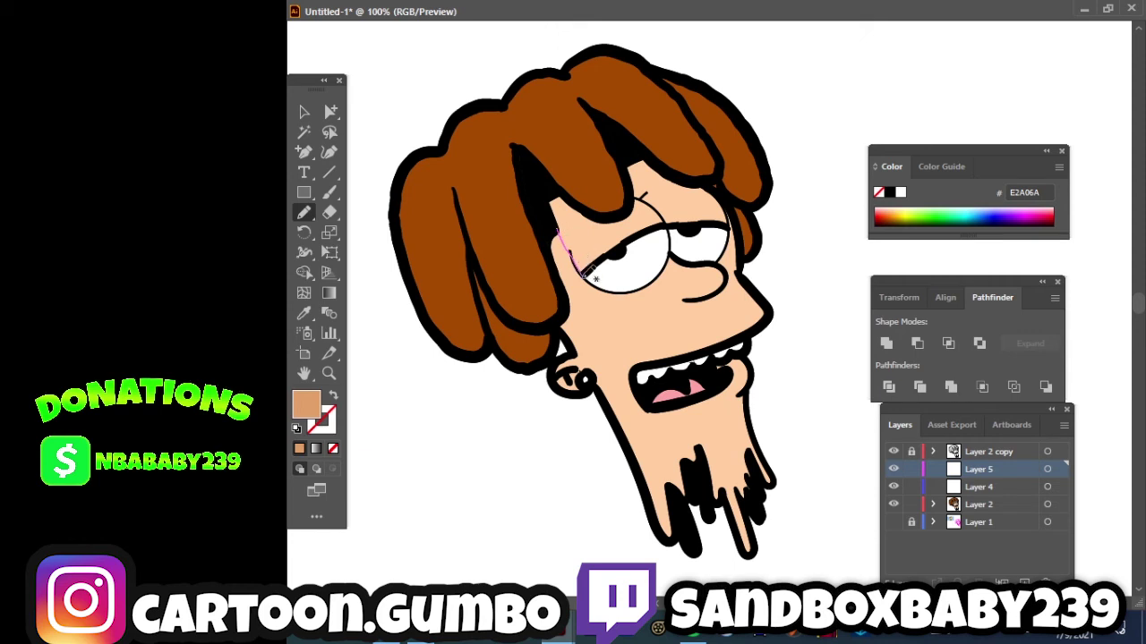
mouse_move(591, 277)
left_mouse_down()
mouse_move(614, 367)
mouse_move(678, 492)
mouse_move(683, 543)
mouse_move(669, 540)
mouse_move(560, 322)
mouse_move(552, 230)
mouse_move(573, 221)
left_mouse_up()
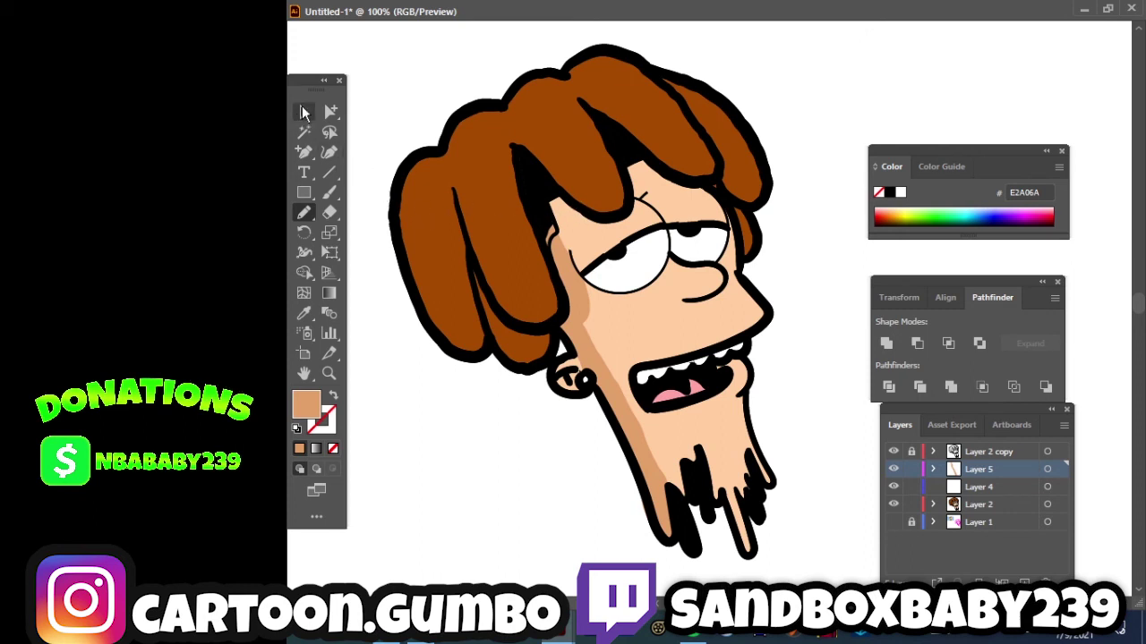
Select the Layer 5 shading path, briefly try the Eraser, then deselect.
left_click(304, 111)
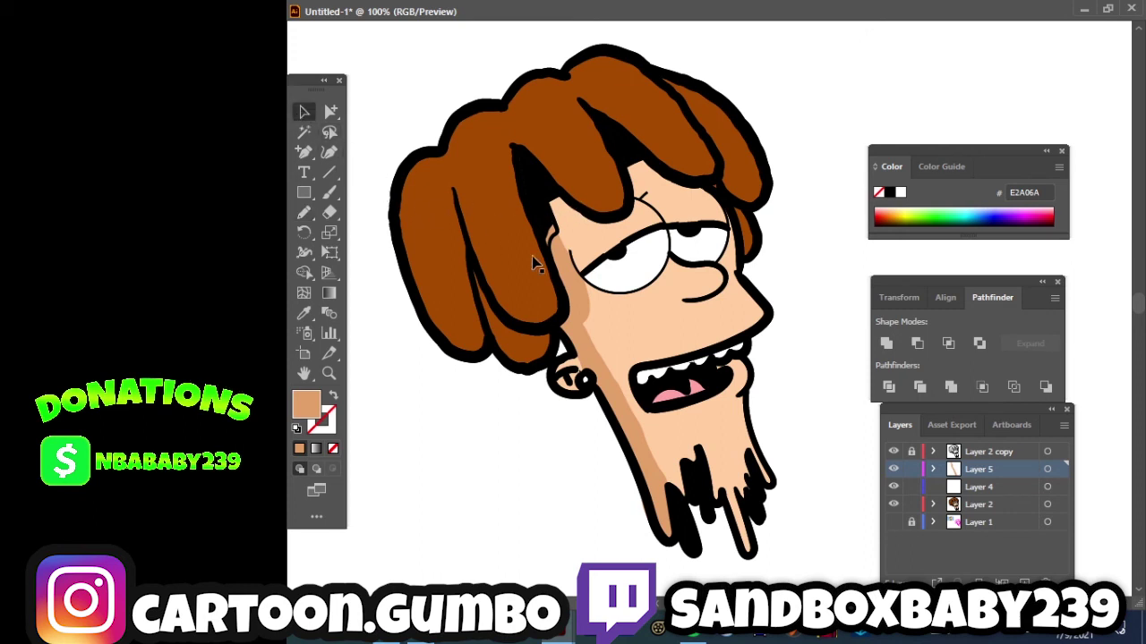
left_click(1047, 470)
left_click(329, 212)
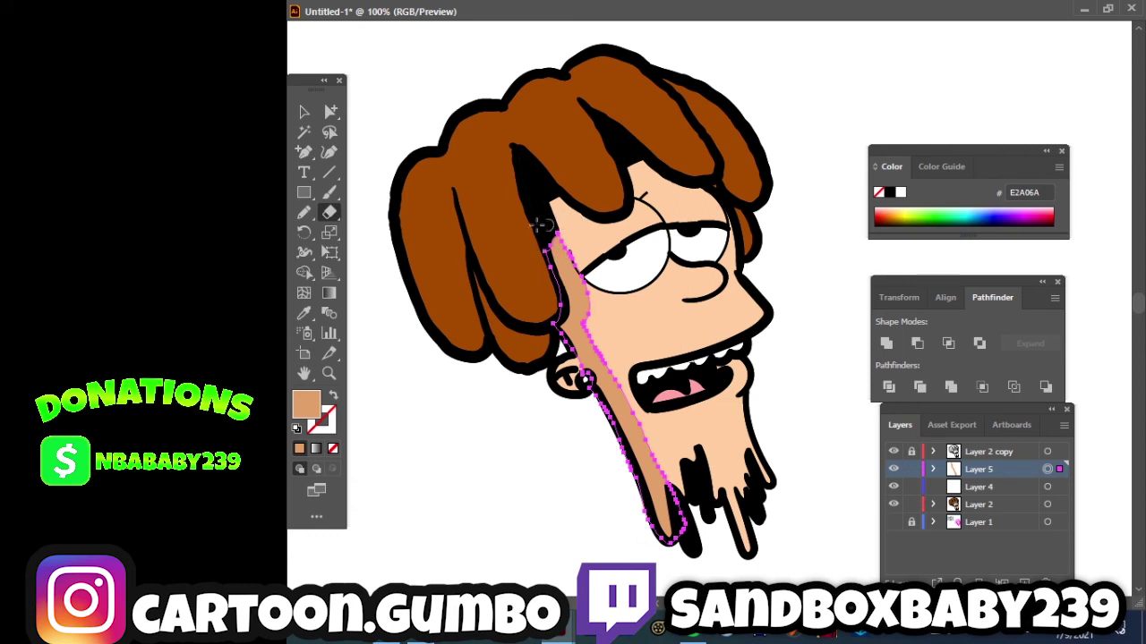
left_click(303, 111)
left_click(391, 137)
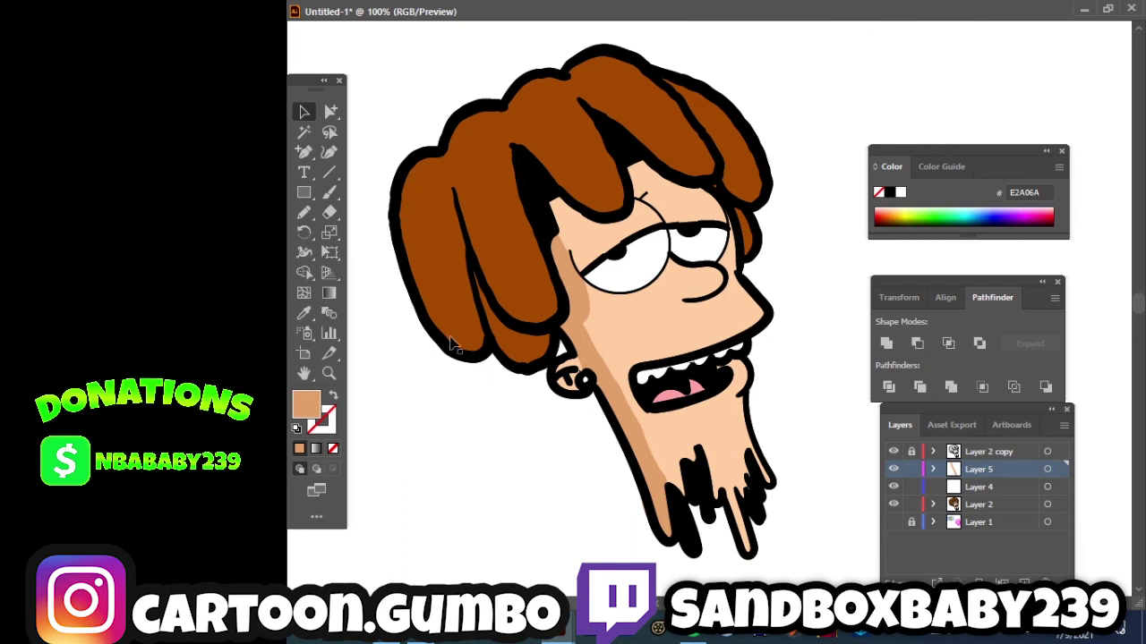
Pencil tan shading along the hairline, brow, above the eyelid and beside the eye.
left_click(304, 213)
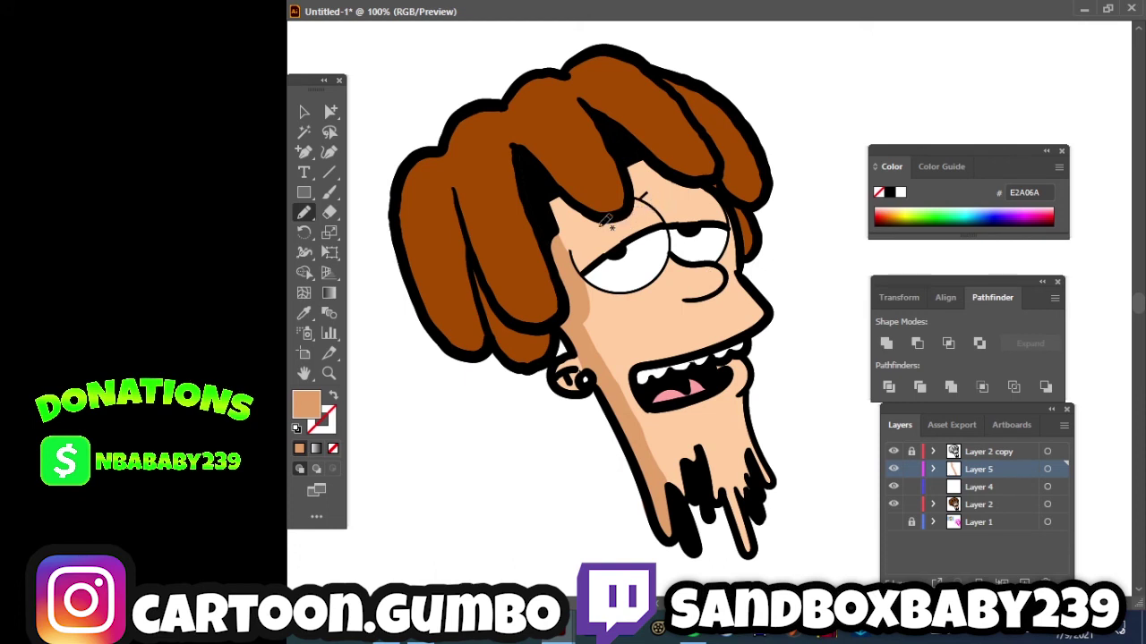
left_click_drag(593, 216, 685, 218)
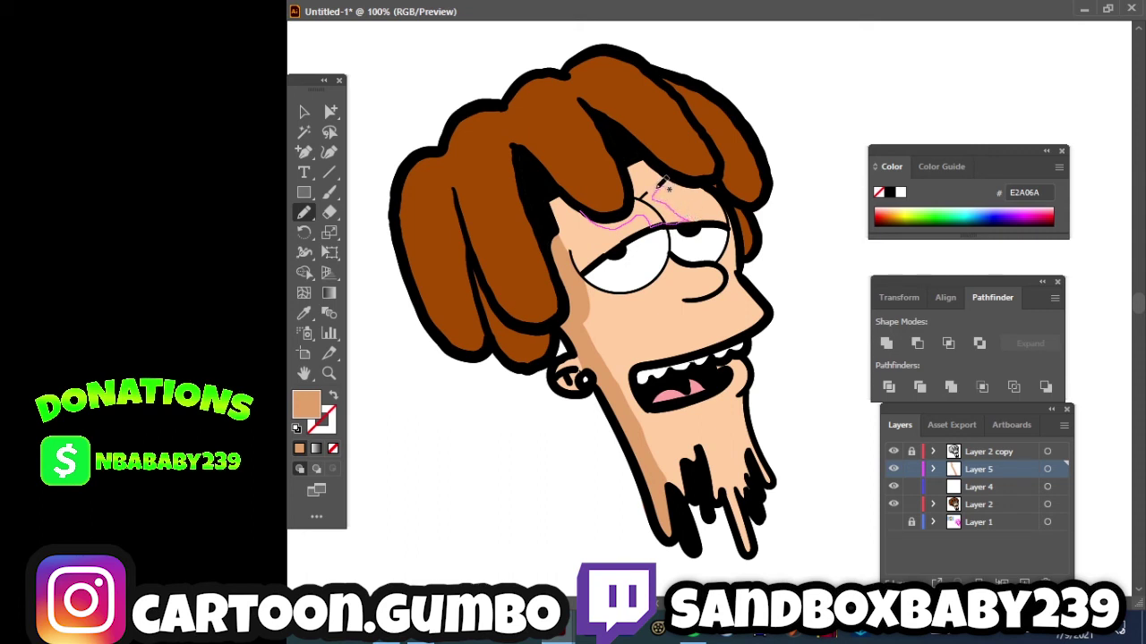
left_click_drag(641, 197, 570, 192)
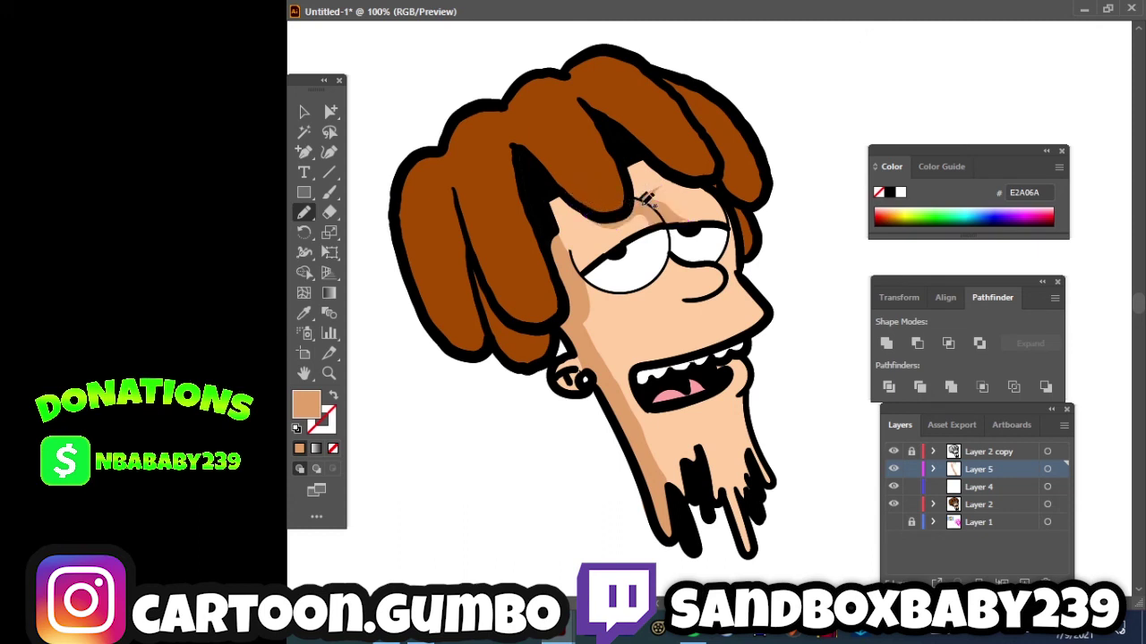
left_click_drag(675, 220, 703, 219)
left_click_drag(732, 225, 743, 264)
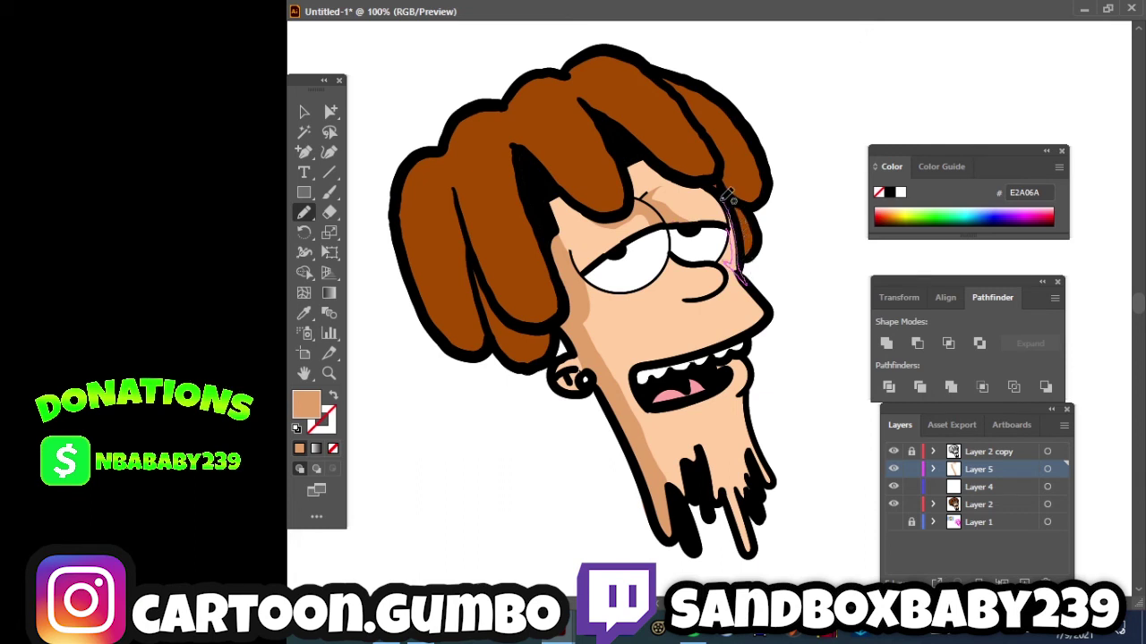
left_click_drag(743, 266, 729, 193)
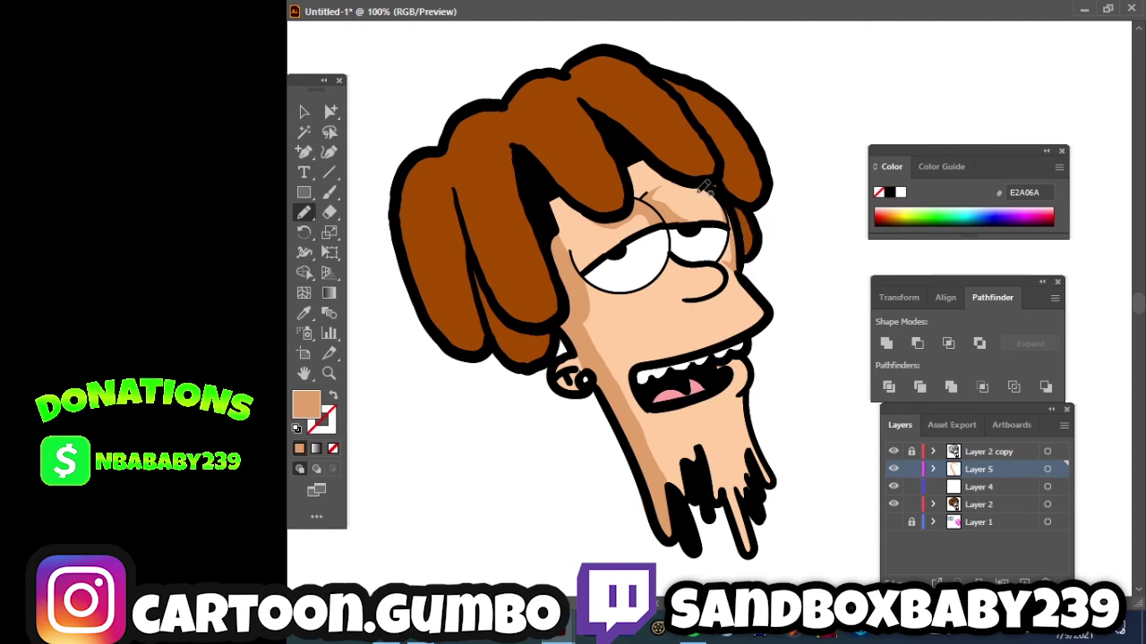
mouse_move(654, 167)
left_mouse_down()
mouse_move(709, 194)
mouse_move(707, 179)
left_mouse_up()
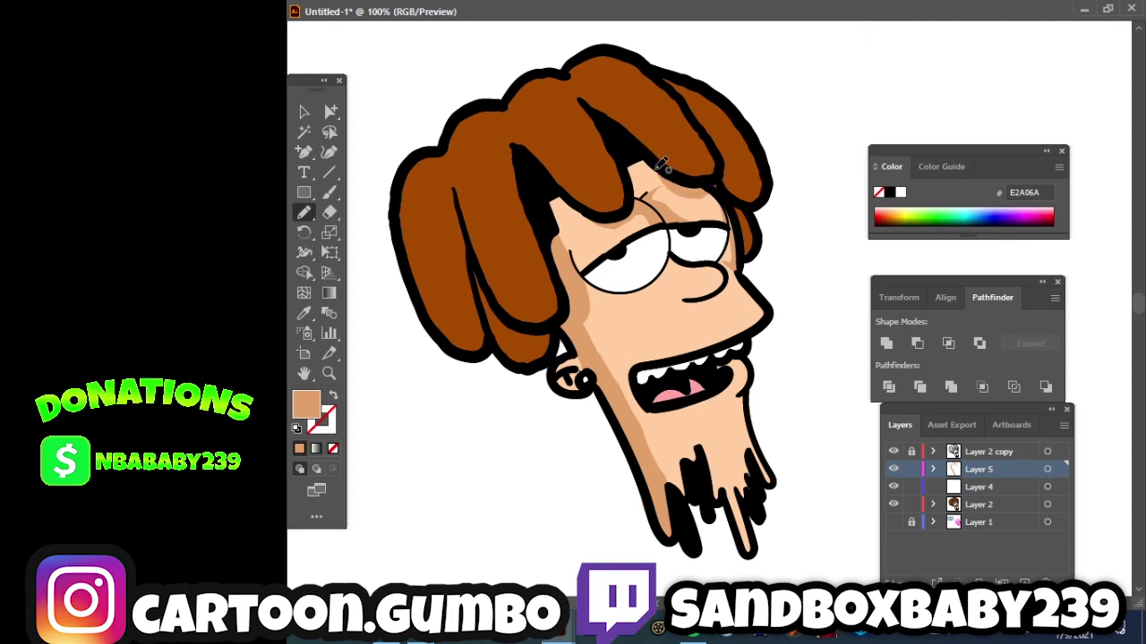
mouse_move(661, 172)
left_mouse_down()
mouse_move(670, 180)
mouse_move(668, 169)
left_mouse_up()
Add shading under the nose and at the mouth corner, undoing the chin stroke.
left_click_drag(686, 302, 729, 291)
mouse_move(730, 268)
left_mouse_down()
mouse_move(754, 330)
mouse_move(770, 312)
left_mouse_up()
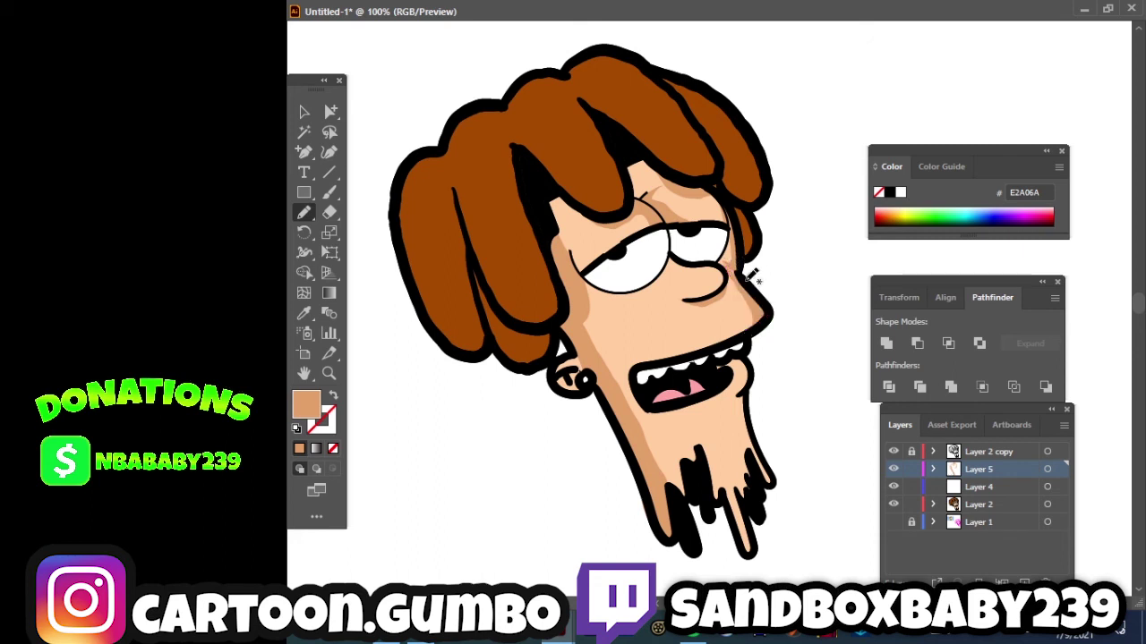
left_click_drag(741, 276, 756, 270)
left_click_drag(723, 363, 739, 362)
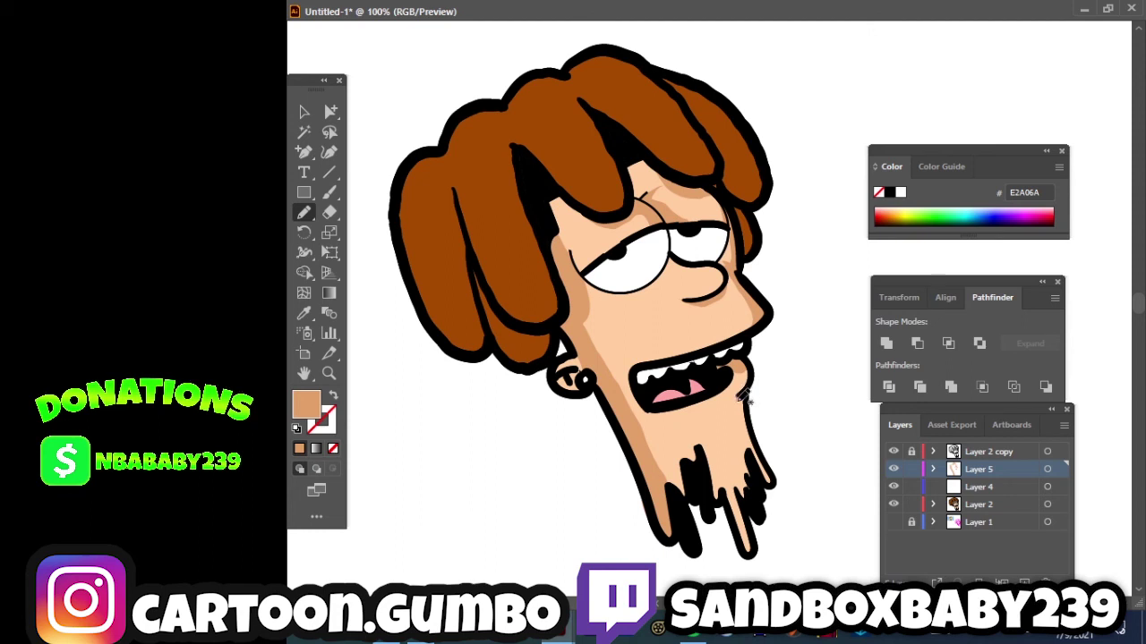
left_click_drag(742, 398, 777, 480)
key("ctrl+z")
Add Layer 6 and sample the skin colour from the face.
left_click(1025, 581)
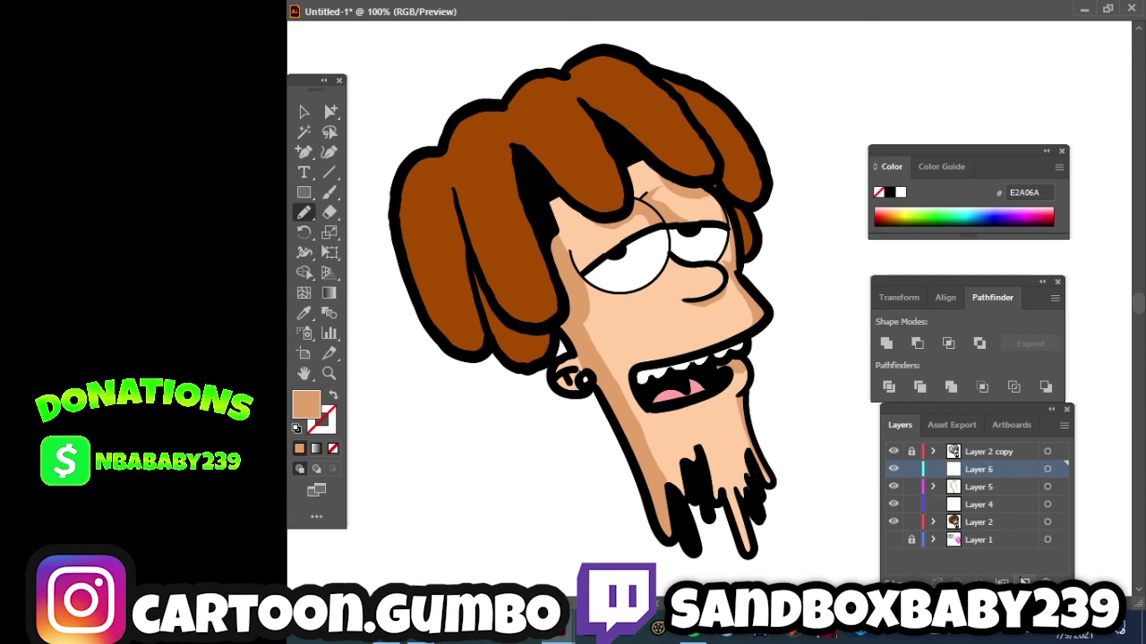
left_click(304, 313)
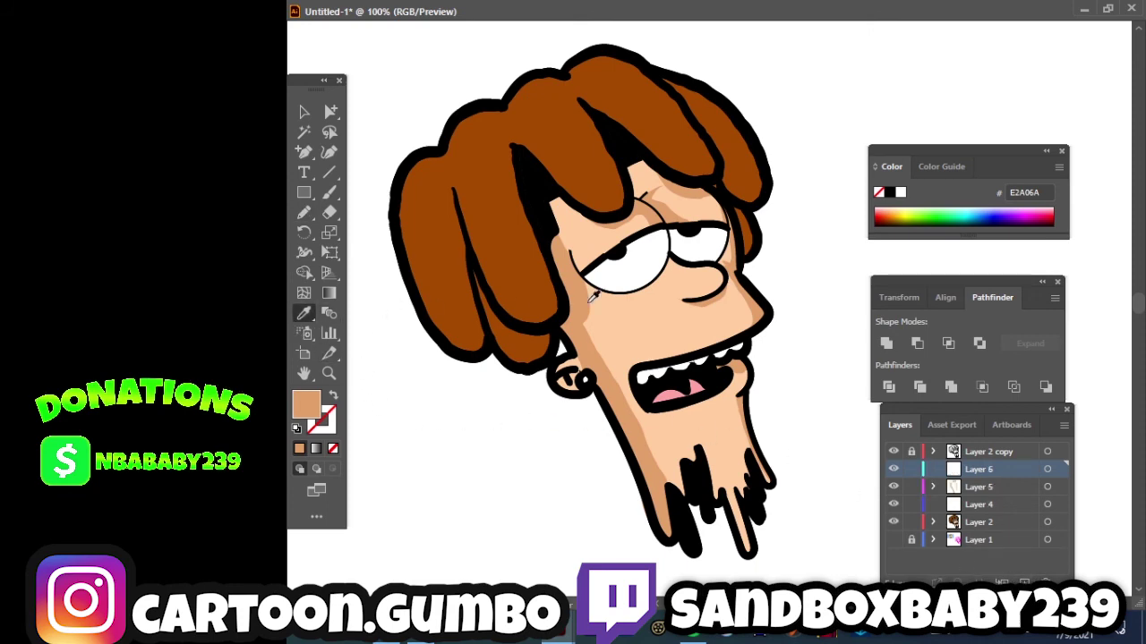
left_click(656, 303)
Lighten the fill colour to the highlight peach FFDFC5.
double_click(307, 406)
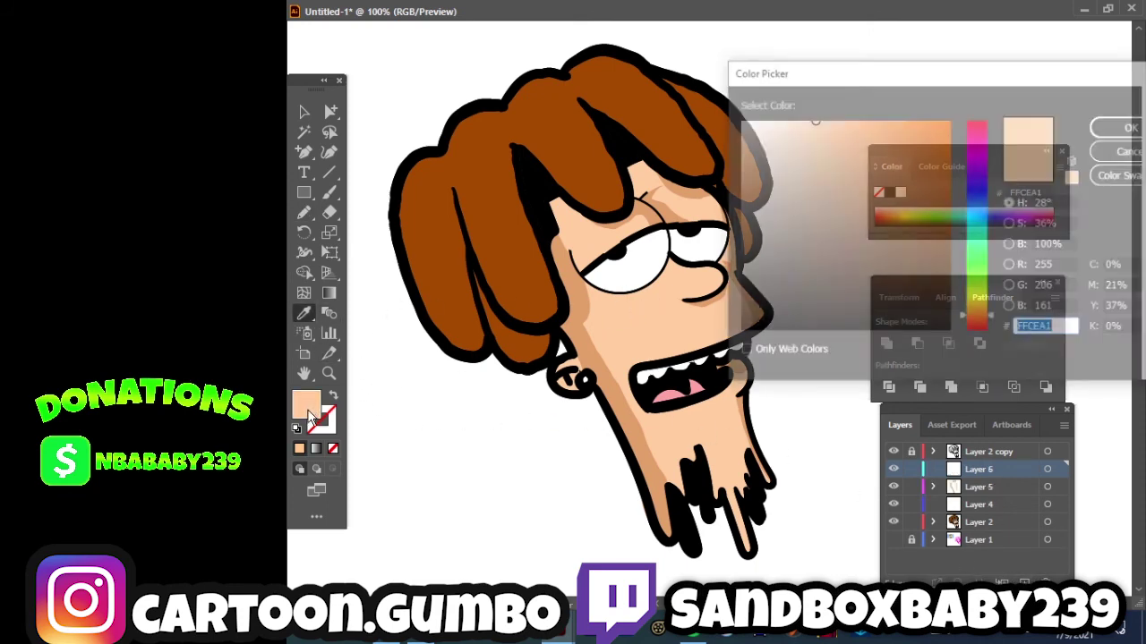
left_click_drag(824, 127, 787, 110)
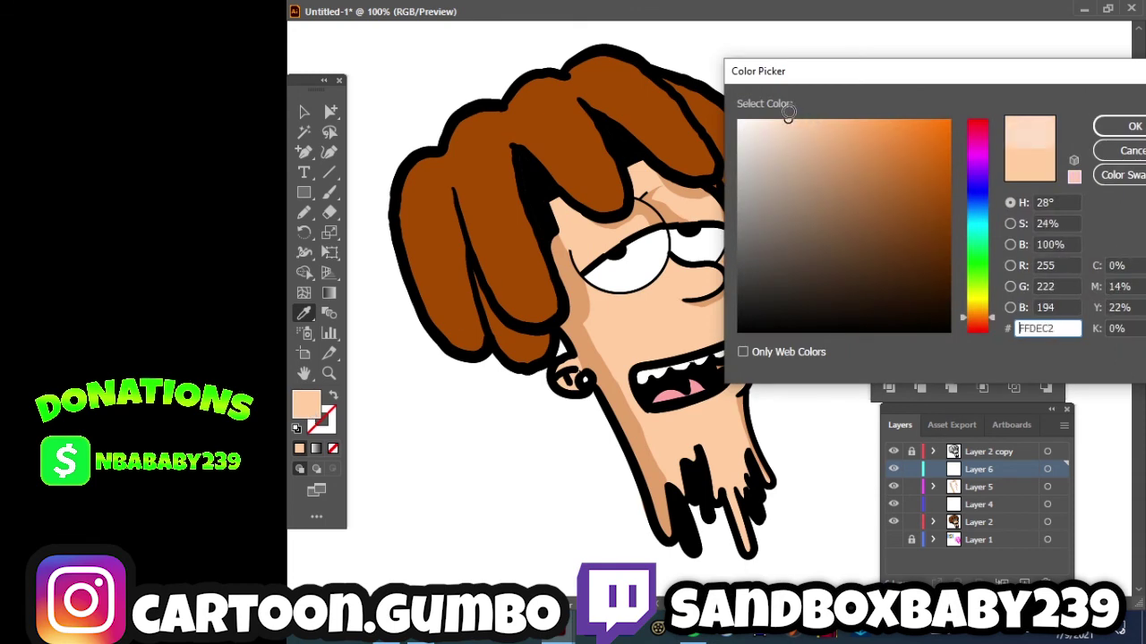
left_click(1111, 122)
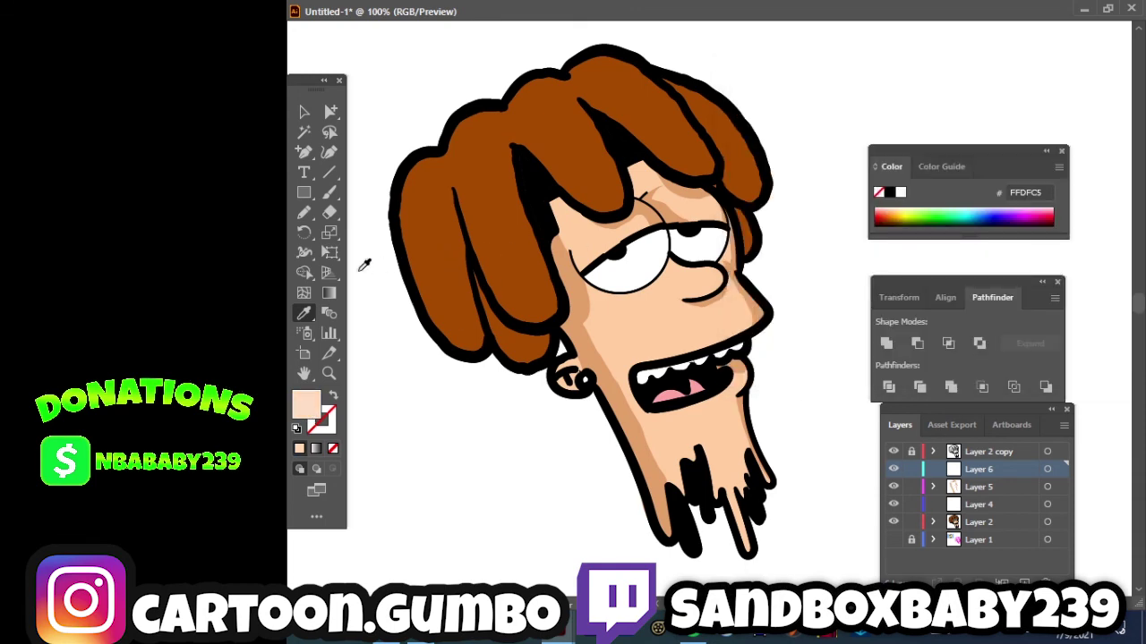
Pencil highlights along the eye outline, under the eye and at the chin edge.
left_click(304, 212)
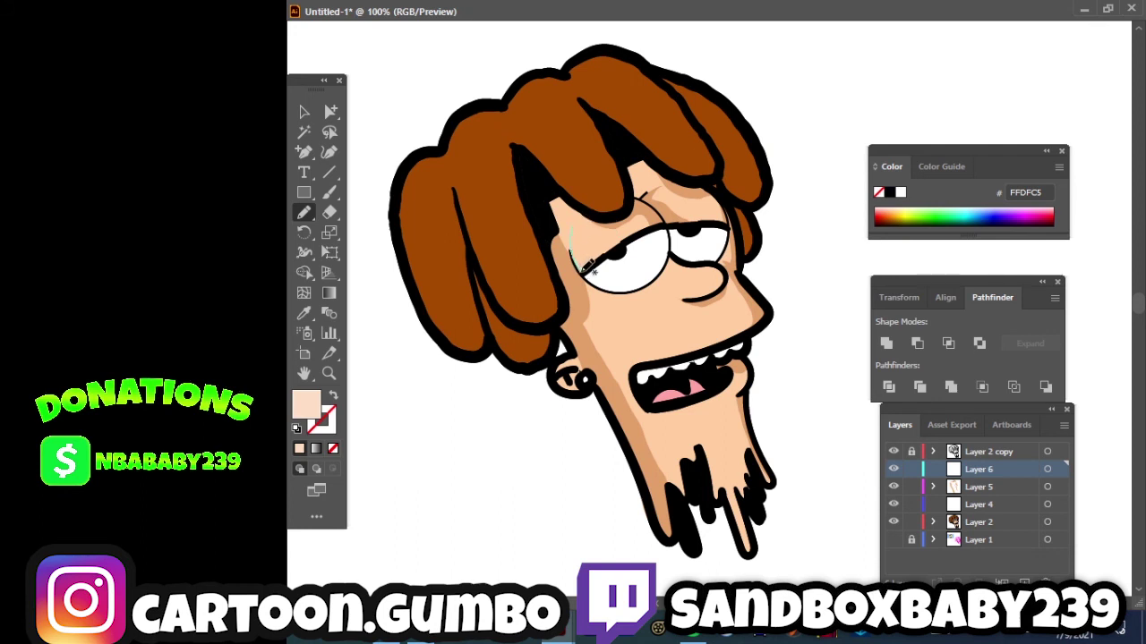
mouse_move(587, 270)
left_mouse_down()
mouse_move(605, 252)
mouse_move(587, 230)
left_mouse_up()
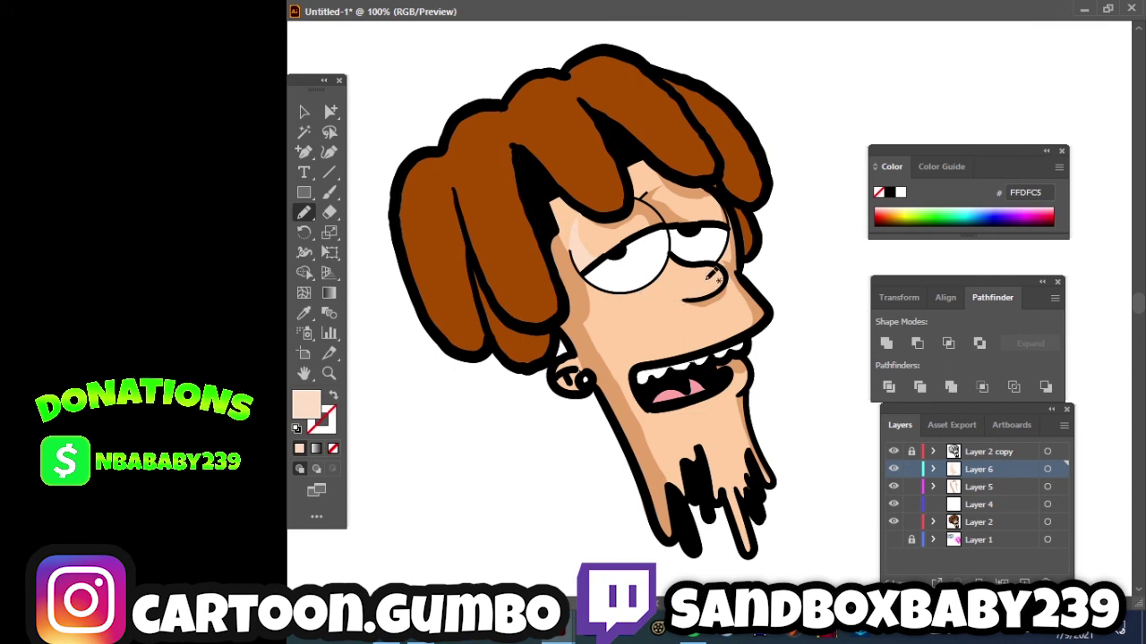
mouse_move(697, 267)
left_mouse_down()
mouse_move(721, 273)
mouse_move(673, 243)
left_mouse_up()
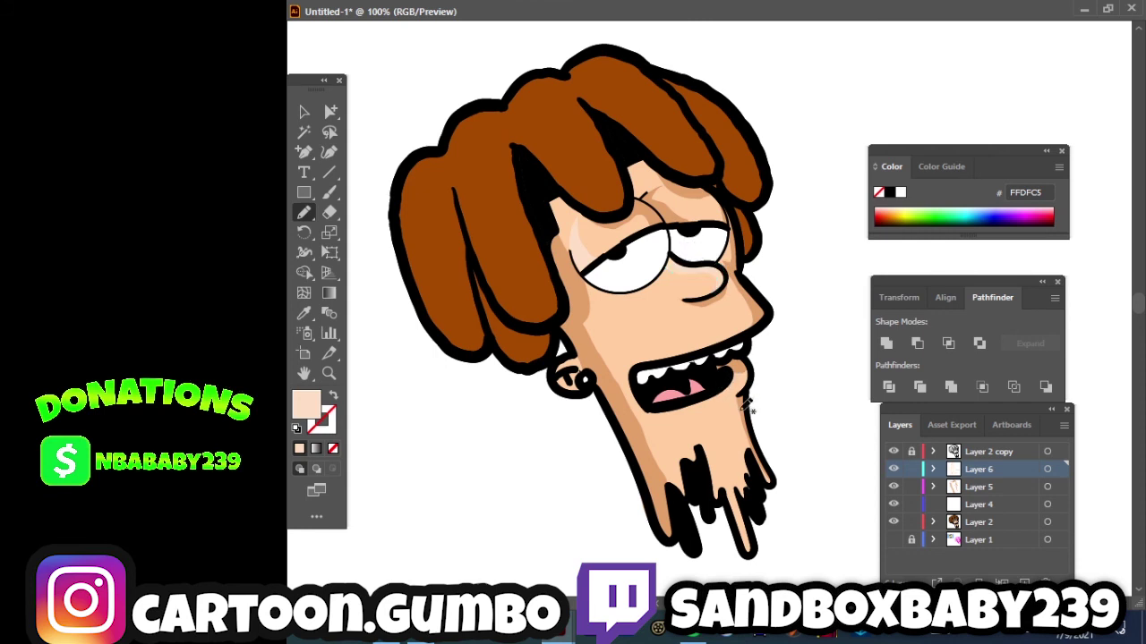
mouse_move(744, 394)
left_mouse_down()
mouse_move(768, 482)
mouse_move(756, 394)
left_mouse_up()
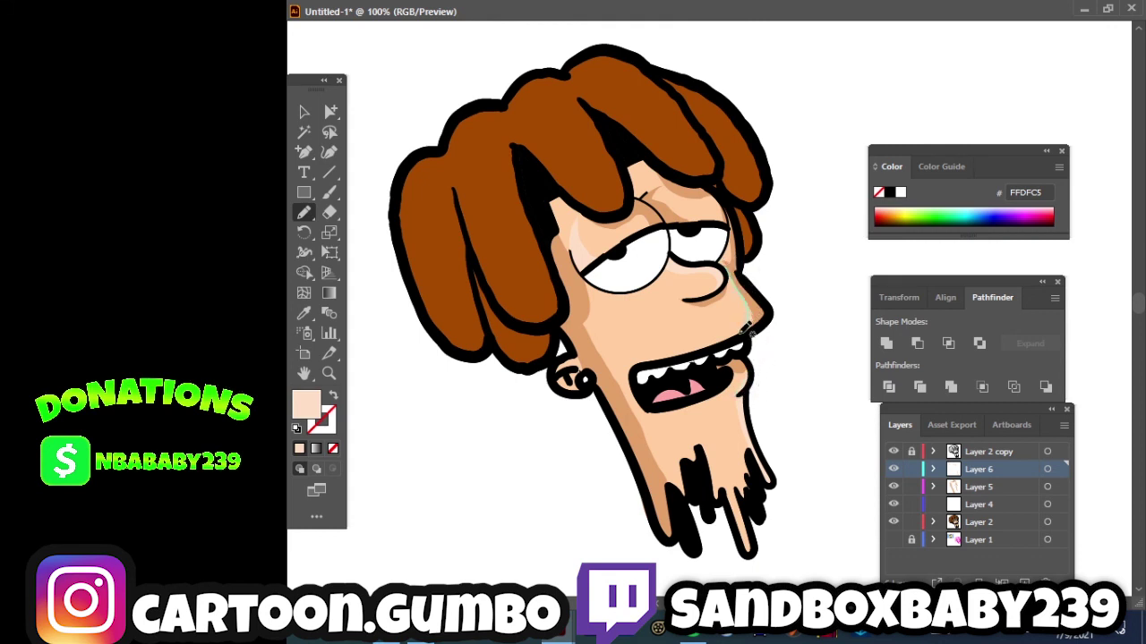
left_click_drag(754, 304, 758, 328)
key("ctrl+shift+a")
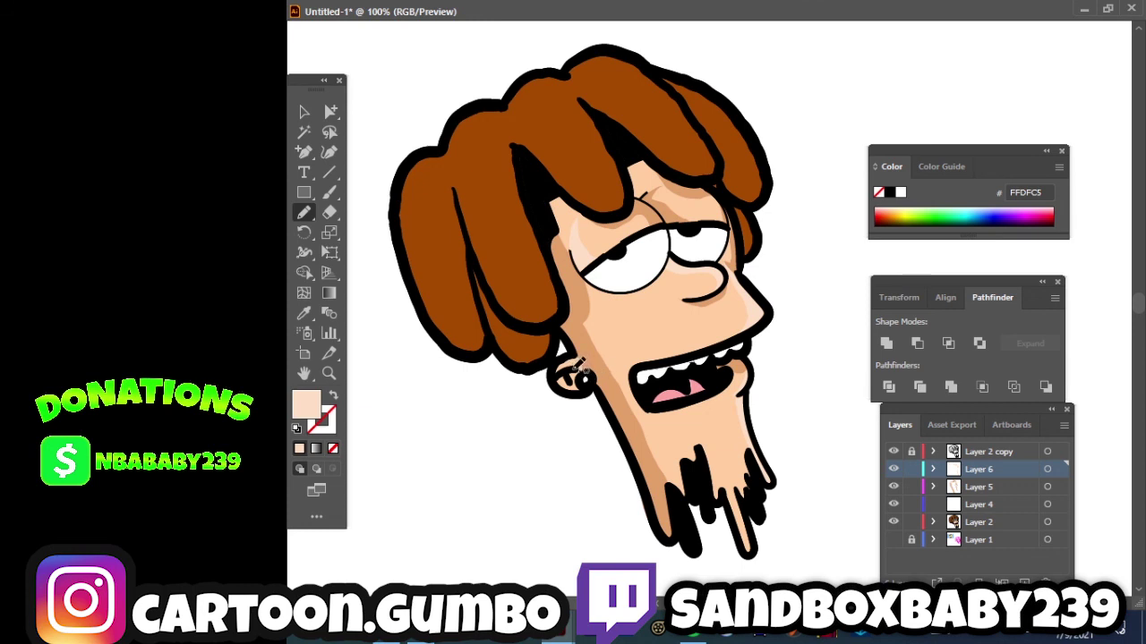
On Layer 5, add tan shading inside the ear using the sampled shading colour.
left_click(1005, 486)
left_click(306, 317)
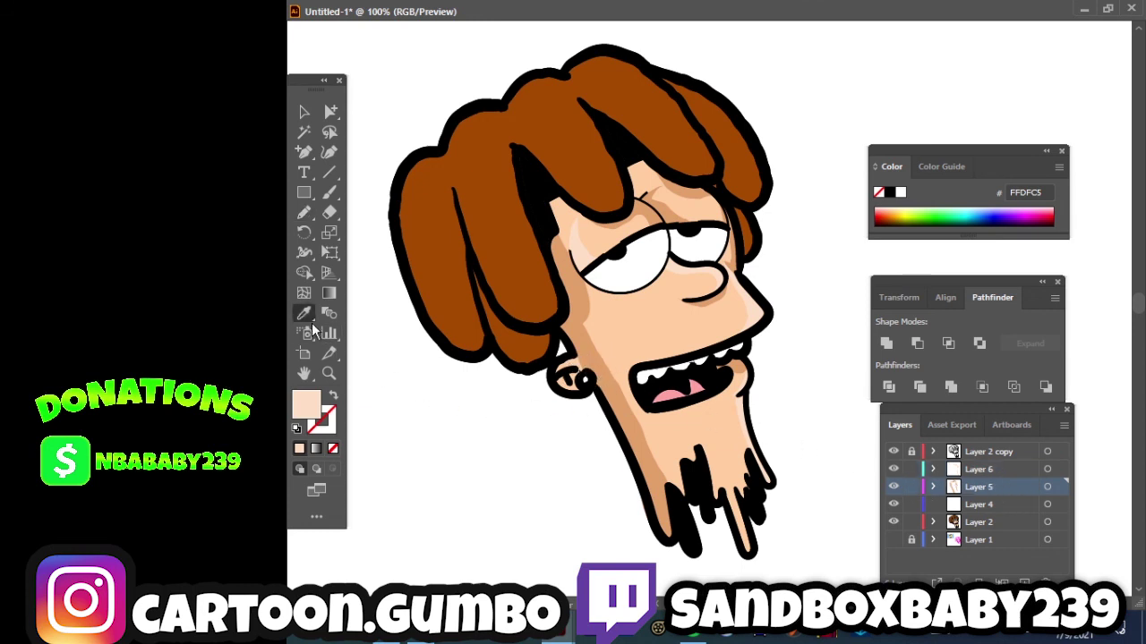
left_click(611, 386)
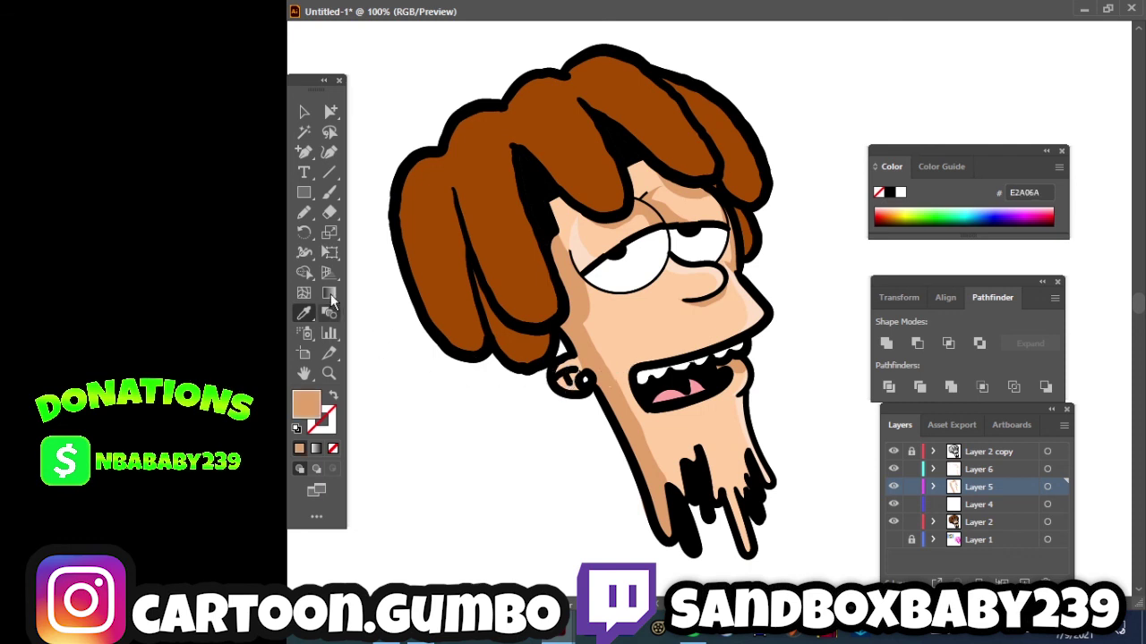
left_click(305, 212)
mouse_move(580, 366)
left_mouse_down()
mouse_move(587, 350)
mouse_move(580, 379)
left_mouse_up()
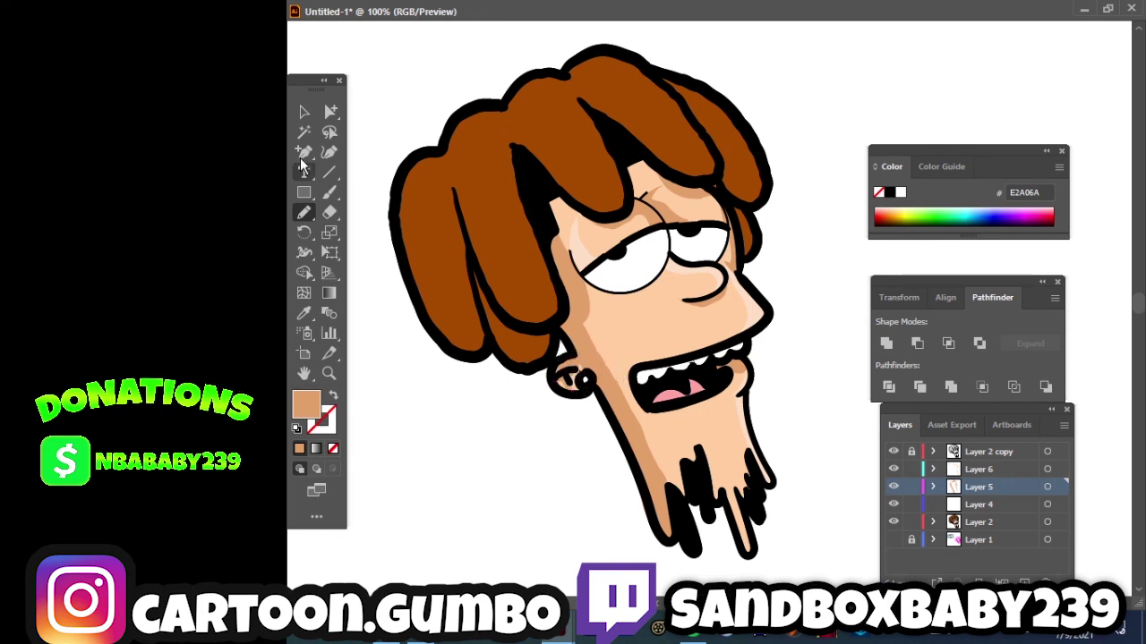
Add Layer 7 above Layer 6 and sample white as the fill.
left_click(303, 111)
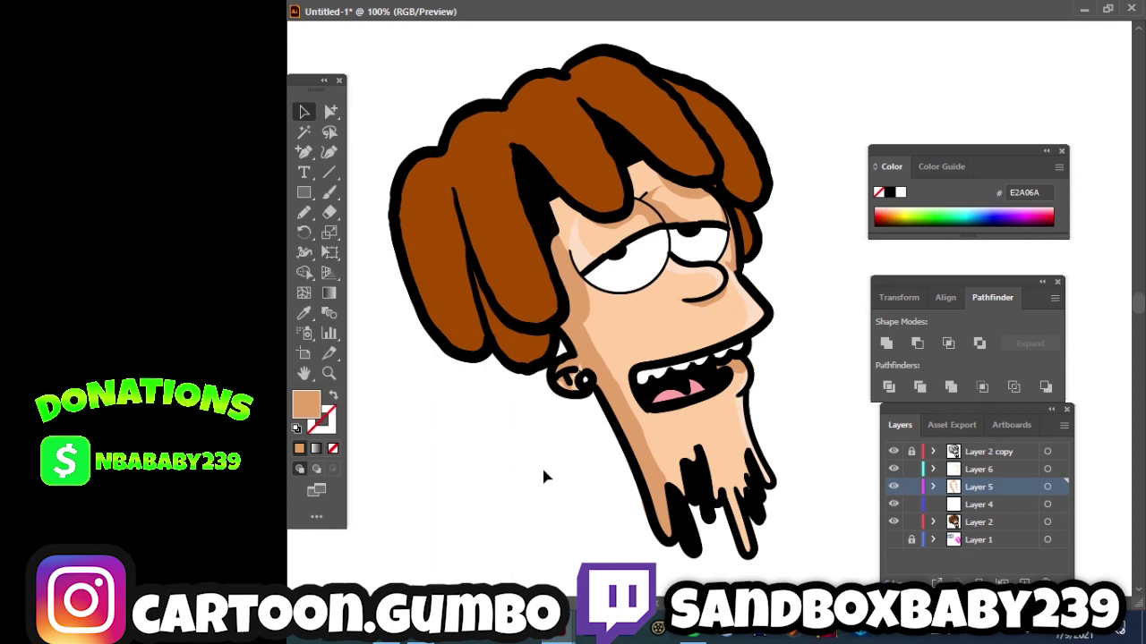
left_click(1017, 471)
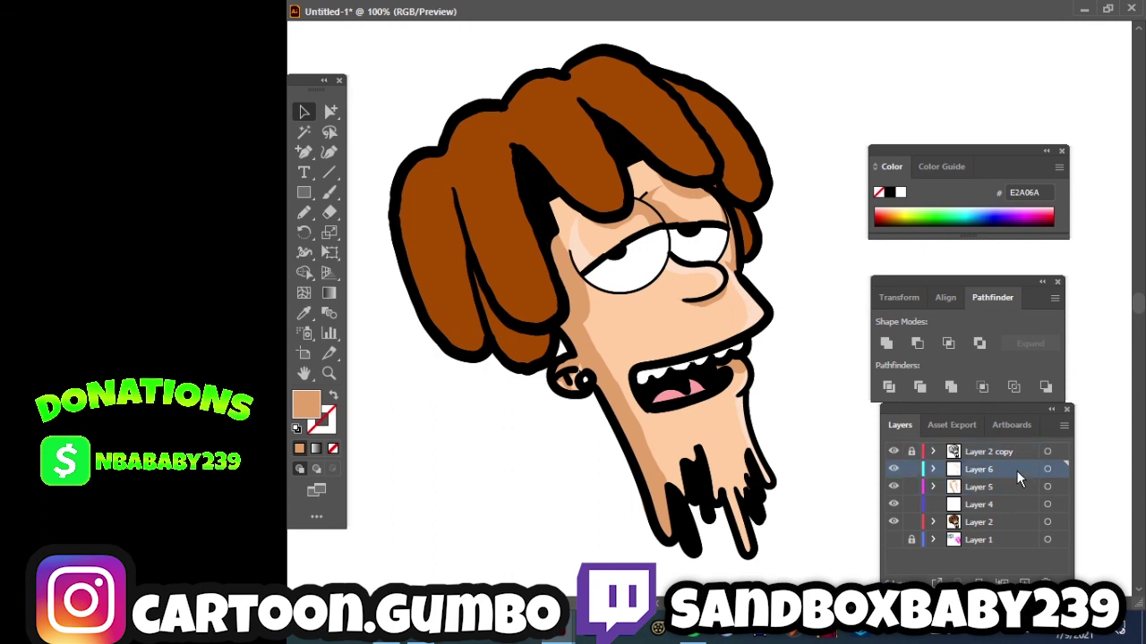
left_click(1027, 573)
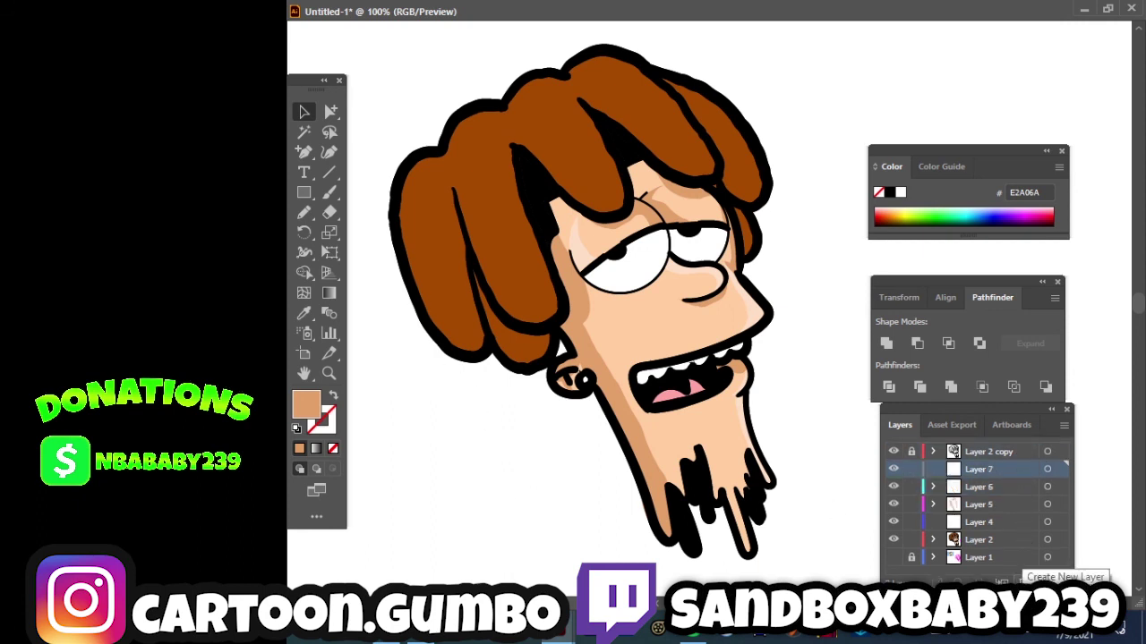
left_click(303, 313)
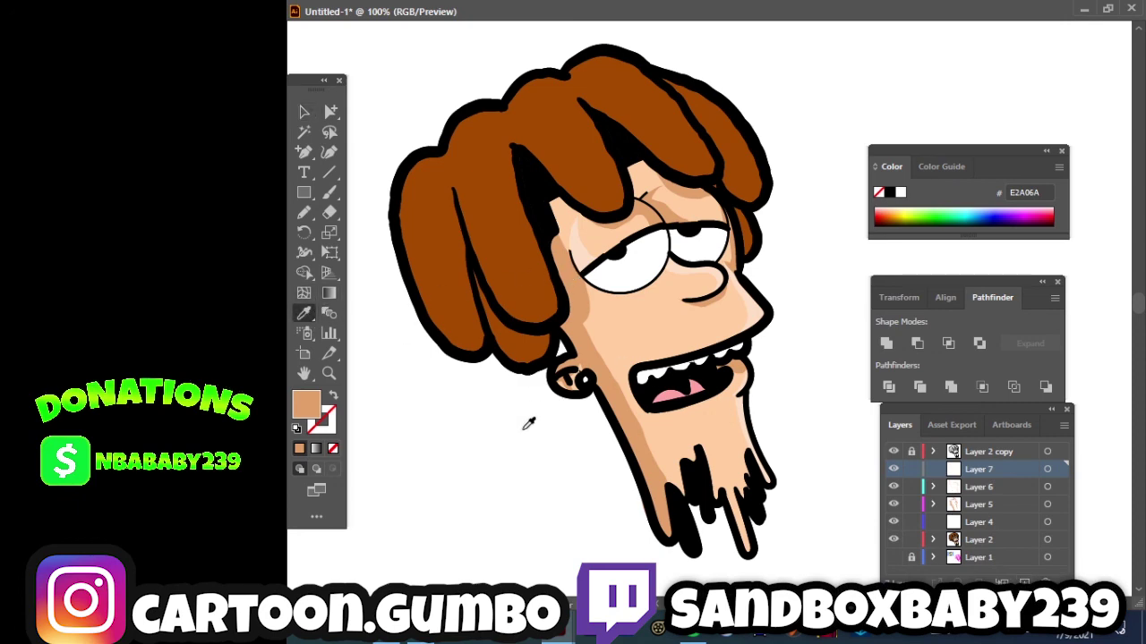
left_click(441, 409)
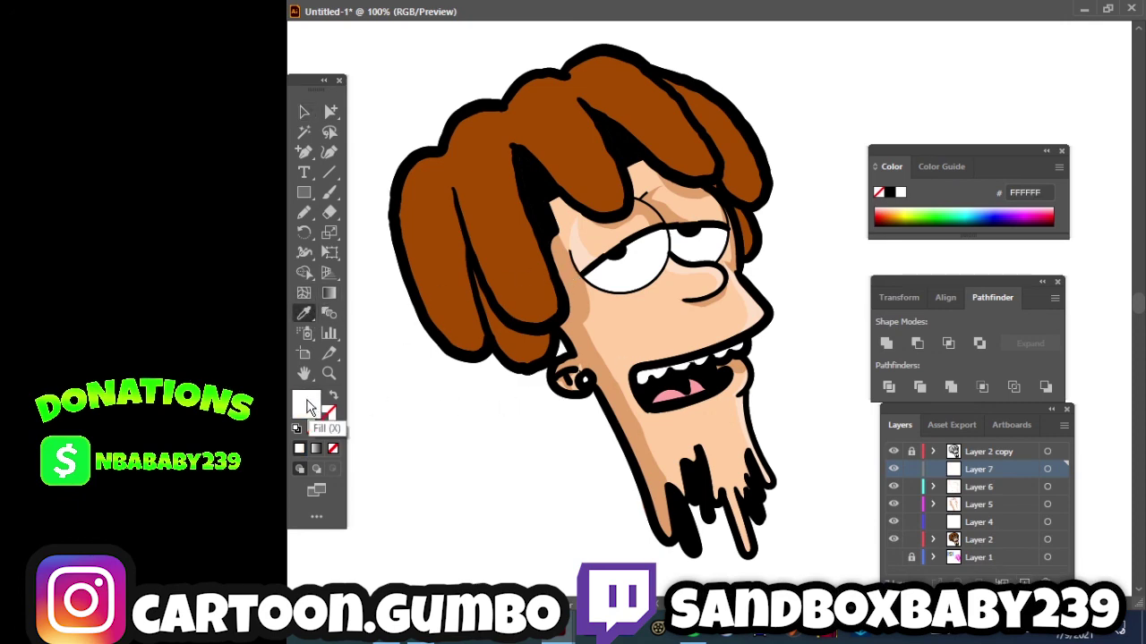
Adjust the fill in the Color Picker to pale lavender grey DDDDED.
double_click(306, 408)
left_click_drag(744, 152, 754, 150)
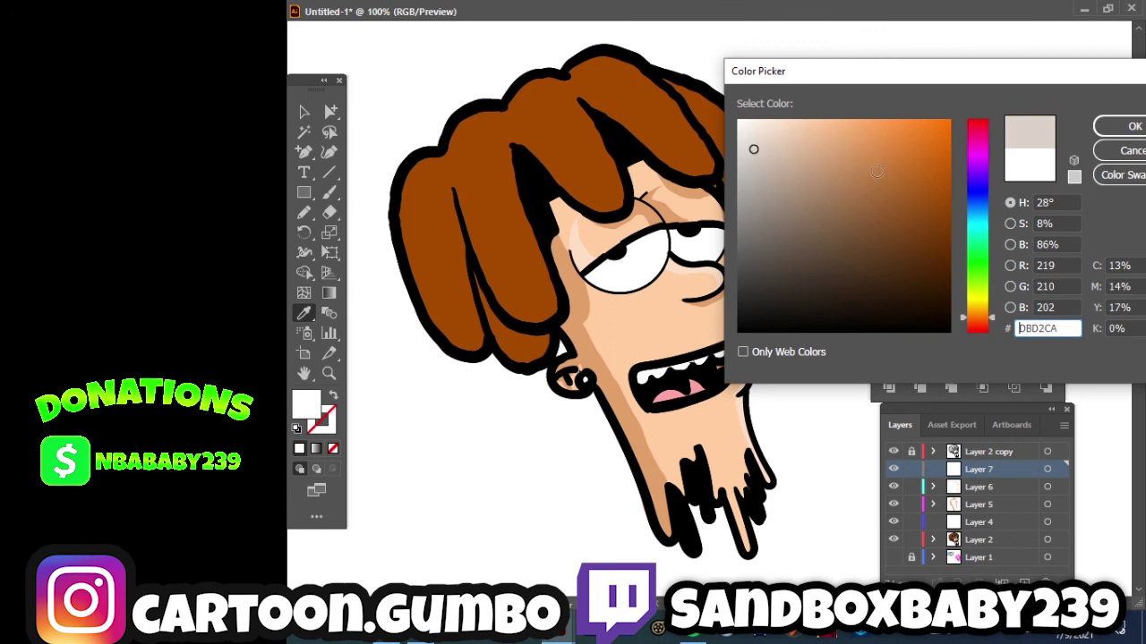
left_click(981, 188)
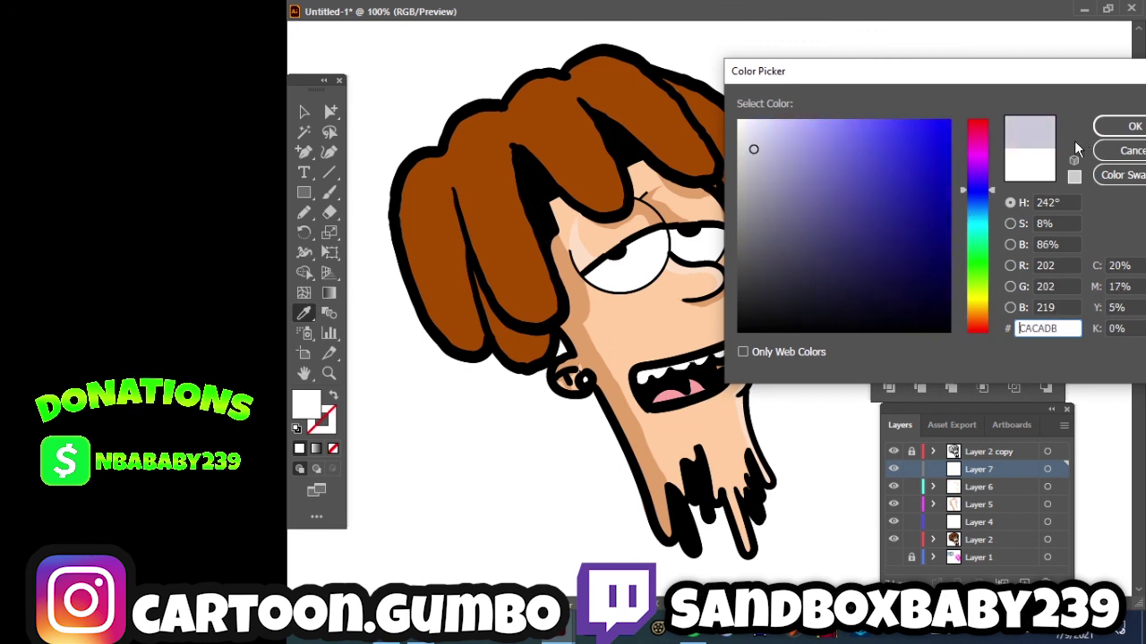
left_click_drag(756, 152, 755, 142)
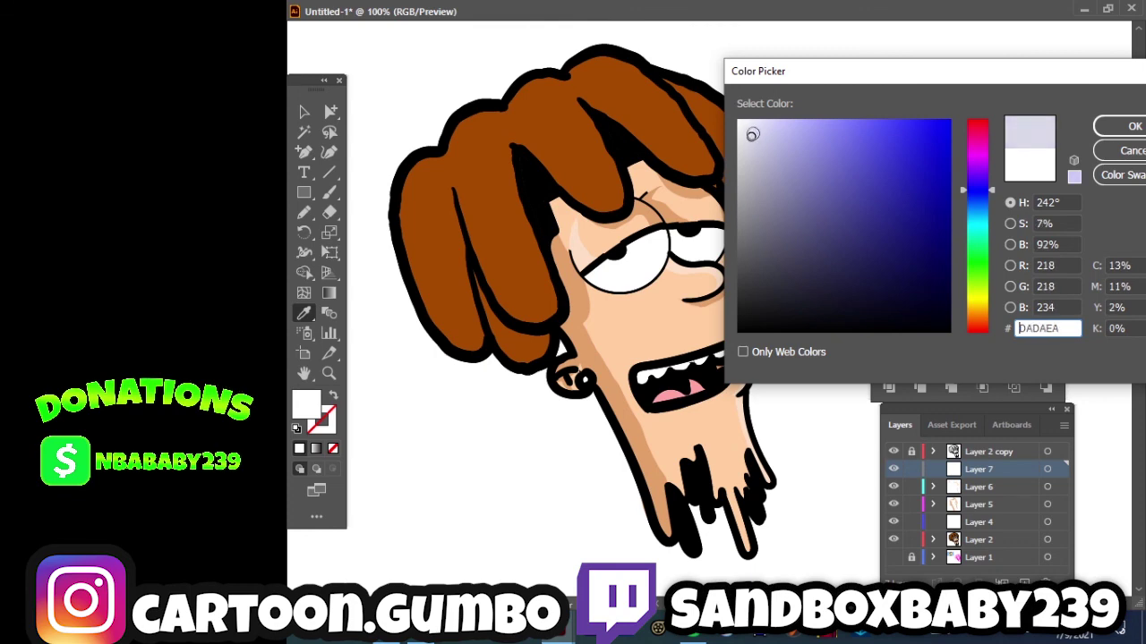
left_click_drag(754, 141, 751, 133)
left_click(1129, 126)
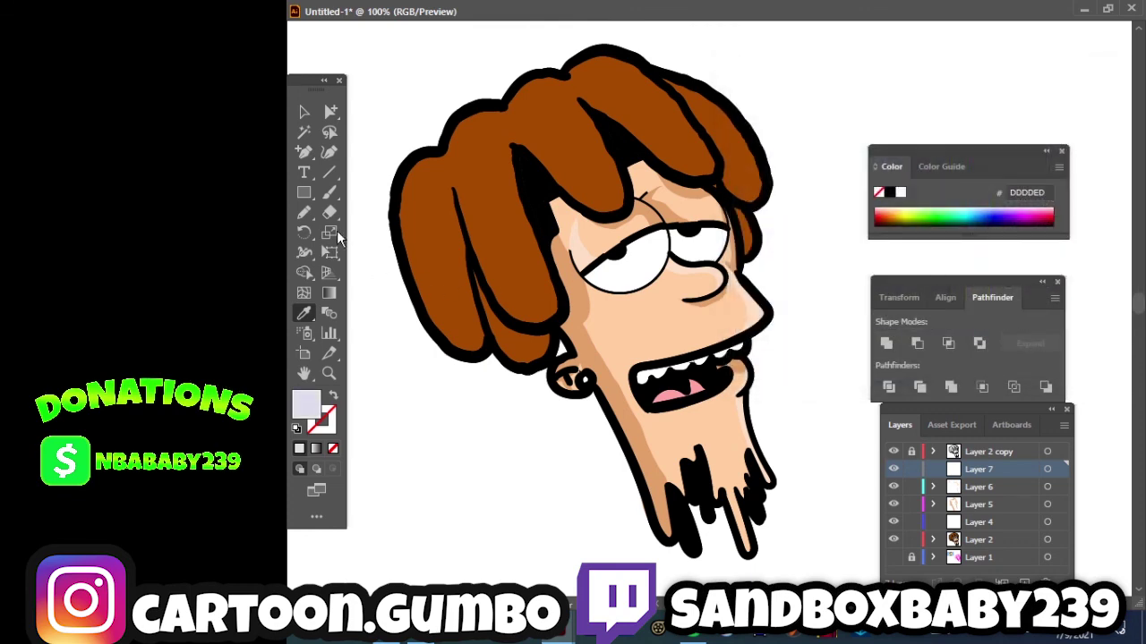
Pencil DDDDED shading shapes along the tops of both eyes and across the upper teeth.
left_click(305, 213)
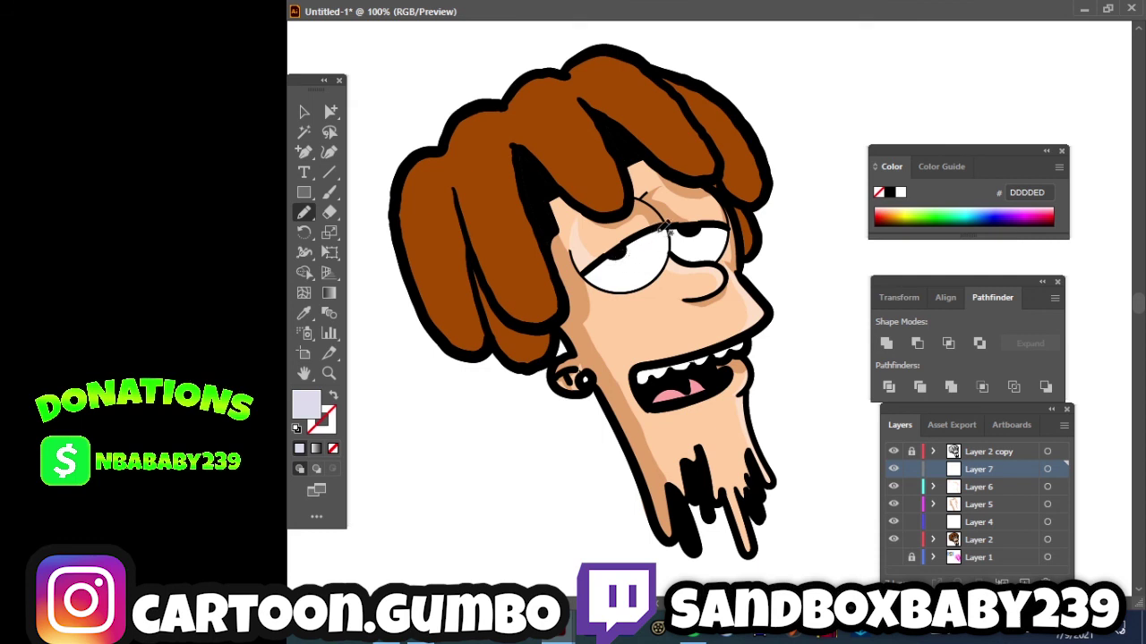
left_click_drag(696, 222, 711, 260)
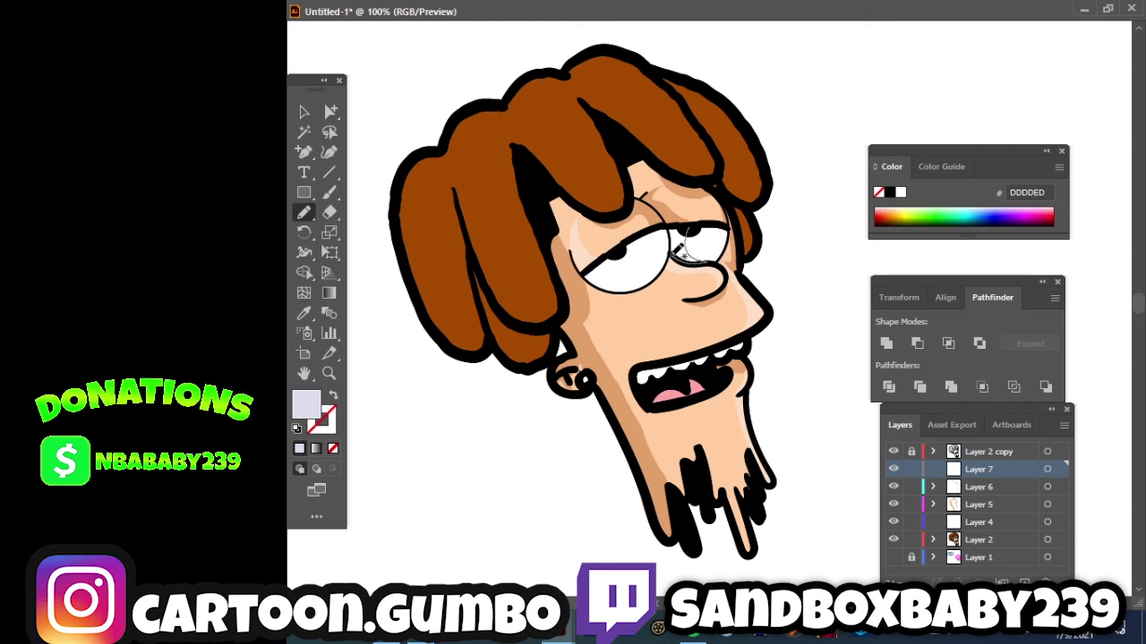
left_click_drag(671, 221, 687, 225)
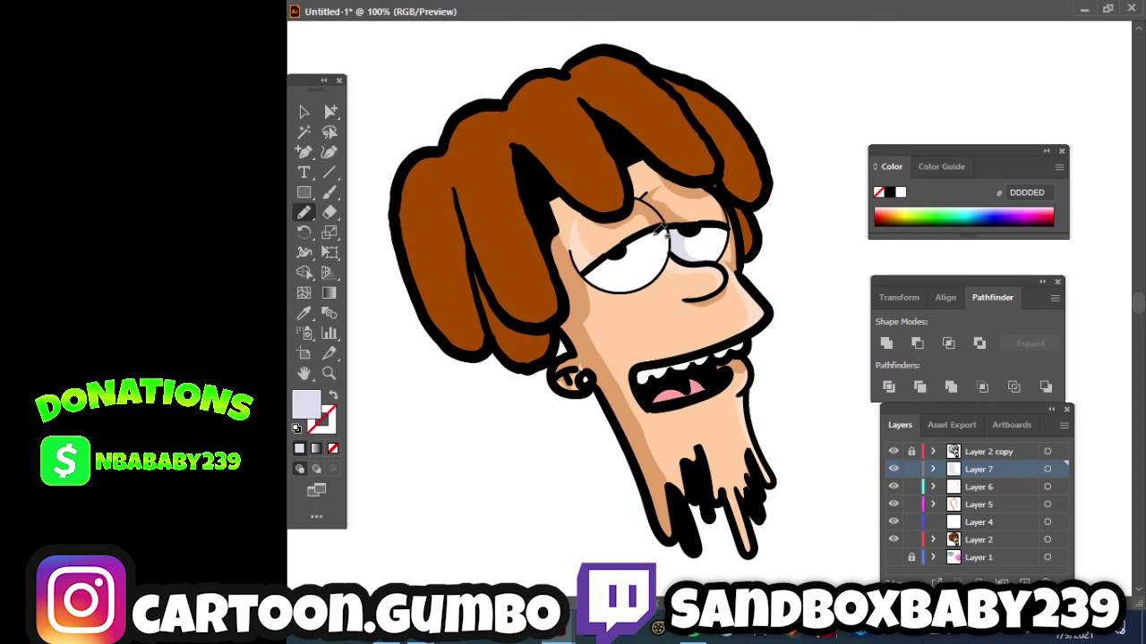
left_click_drag(662, 232, 670, 271)
left_click_drag(673, 224, 676, 209)
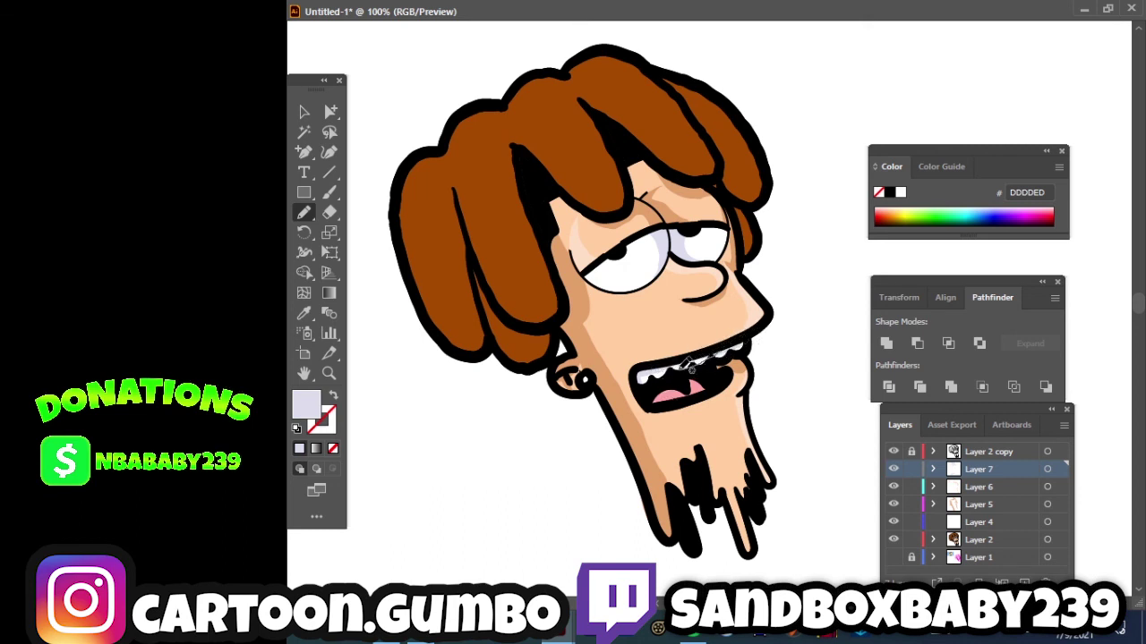
left_click_drag(691, 350, 686, 366)
Add a new layer and set the fill to darker brown 773401 sampled from the hair.
left_click(305, 111)
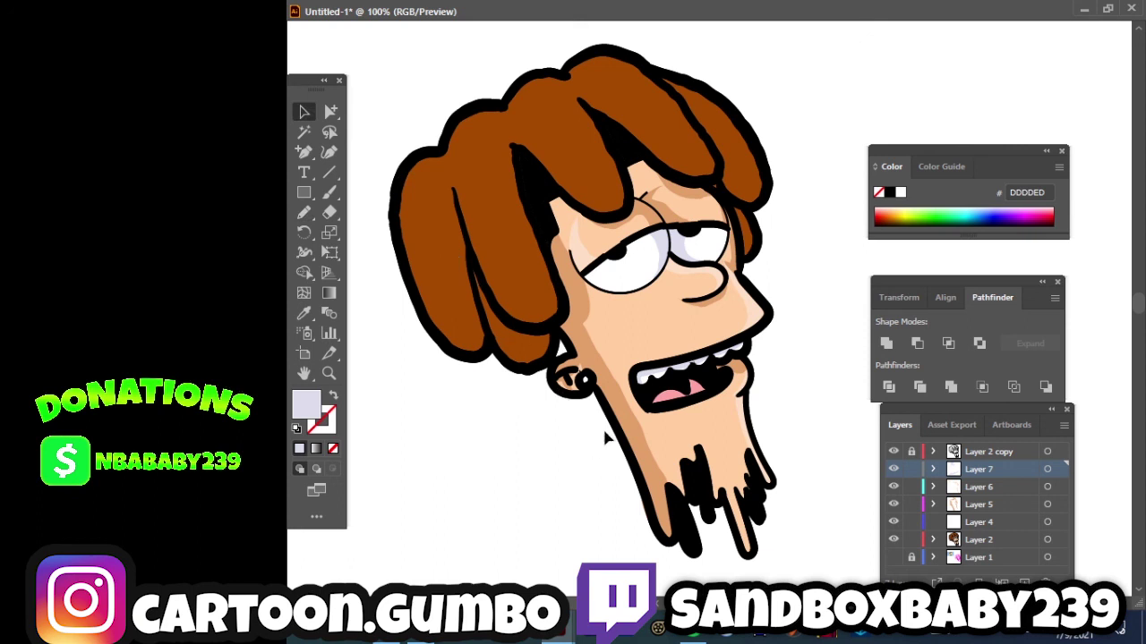
left_click(1025, 582)
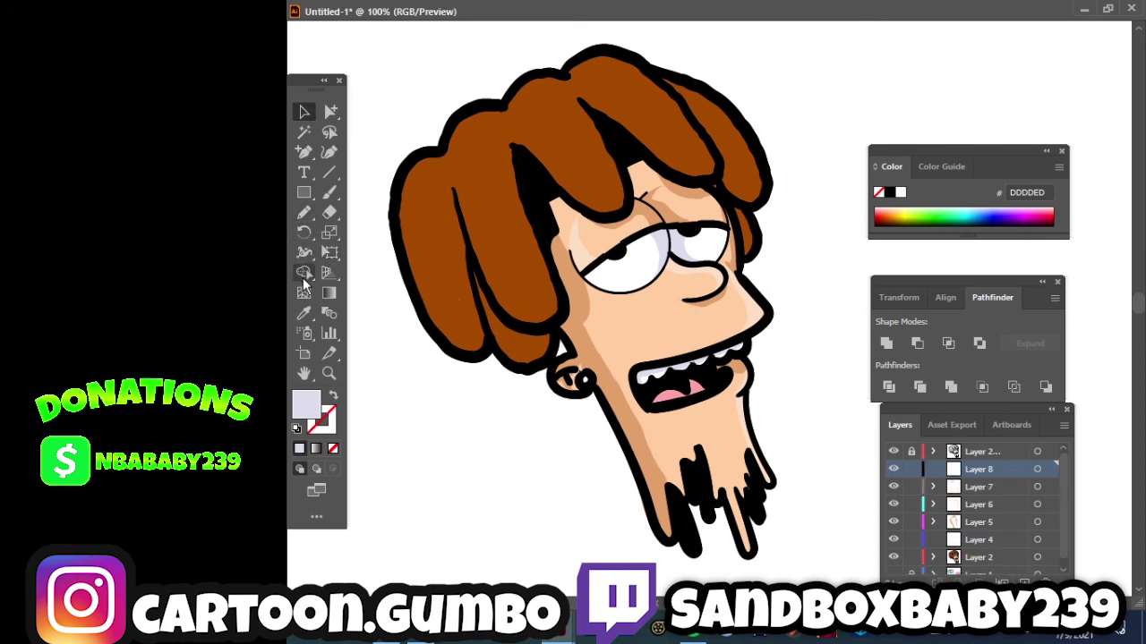
left_click(306, 313)
left_click(444, 229)
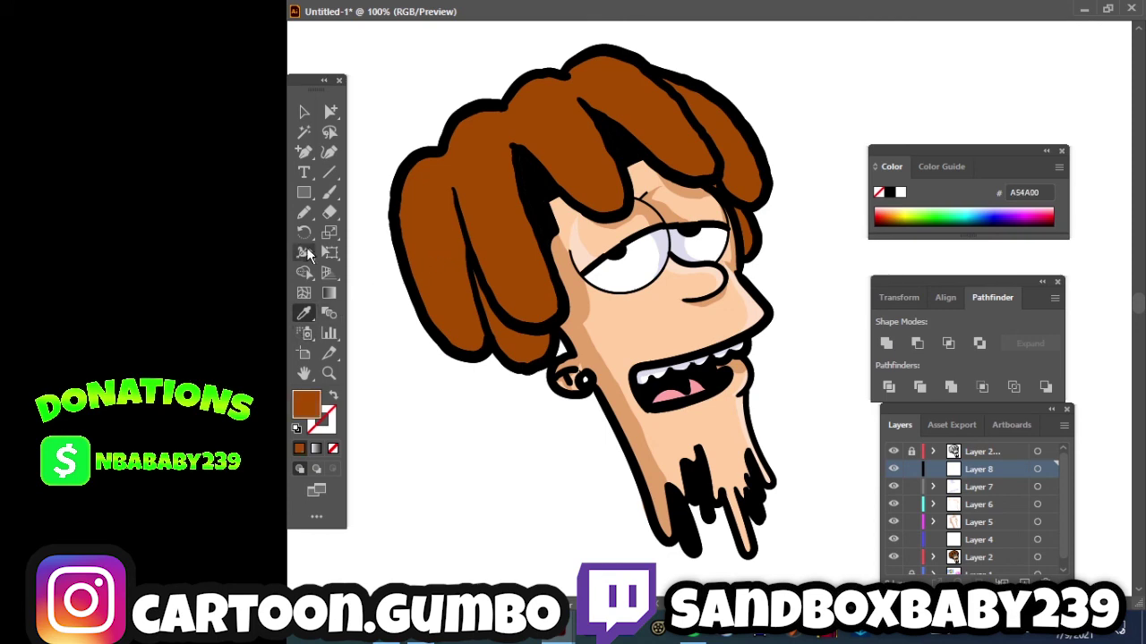
double_click(308, 405)
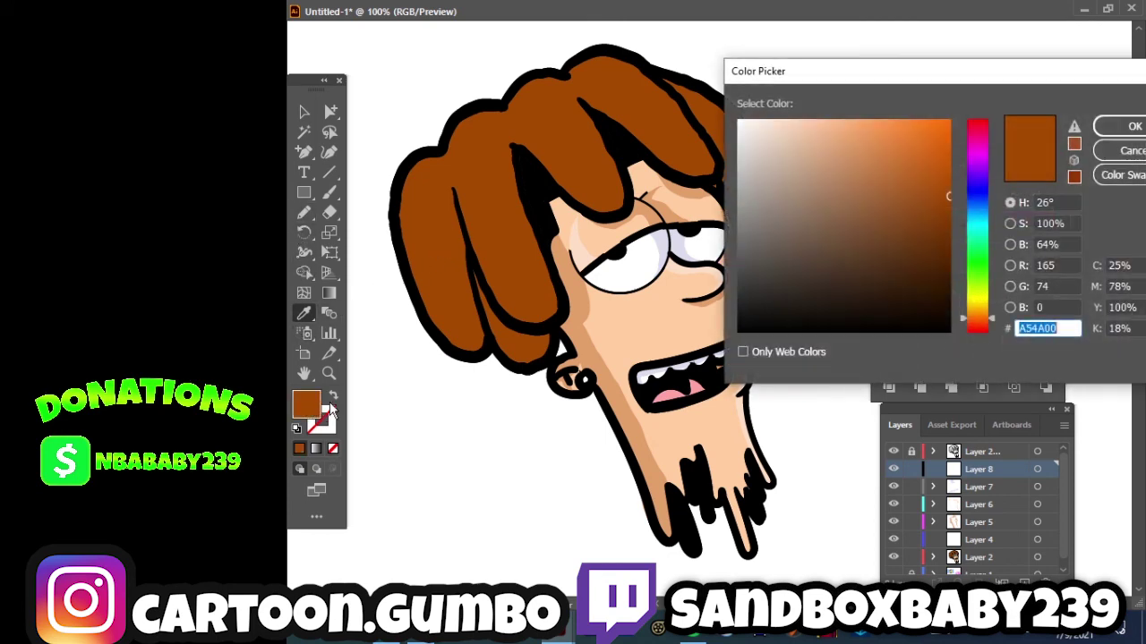
left_click_drag(943, 222, 947, 233)
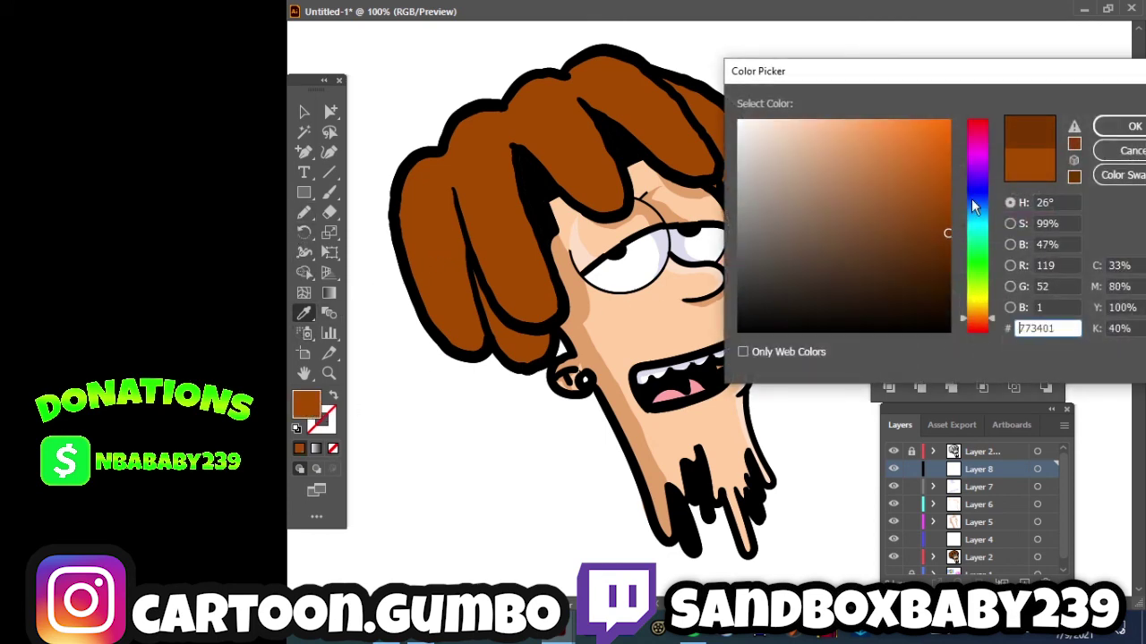
left_click(1103, 126)
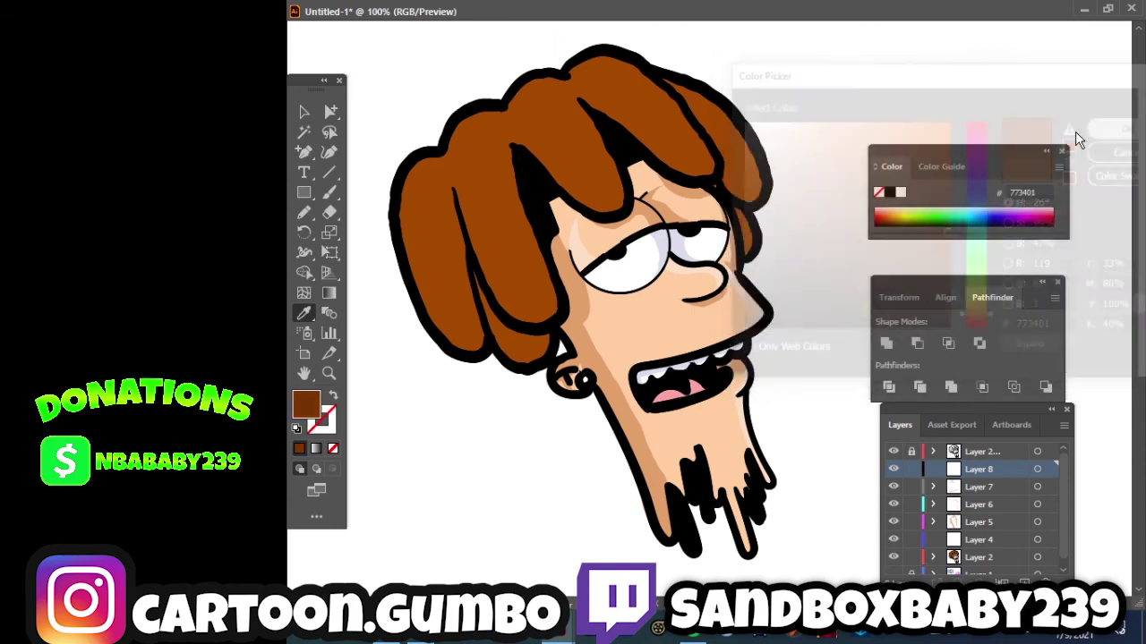
Pencil-draw dark shading near the ear, inside the hair, and along the top-left edge.
left_click(303, 212)
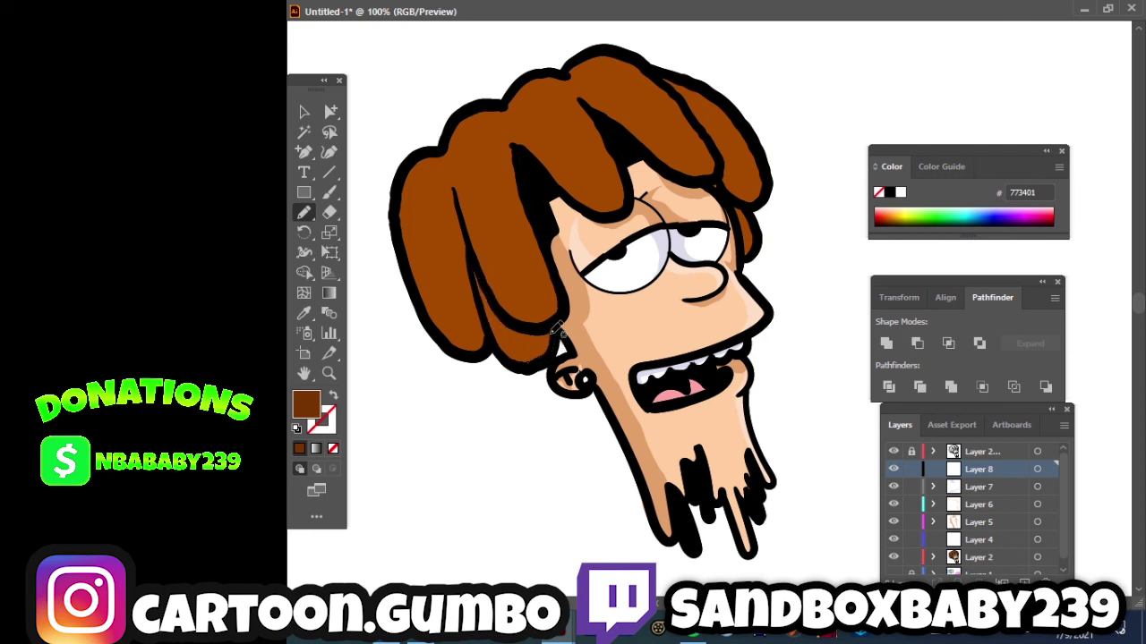
left_click_drag(540, 326, 480, 278)
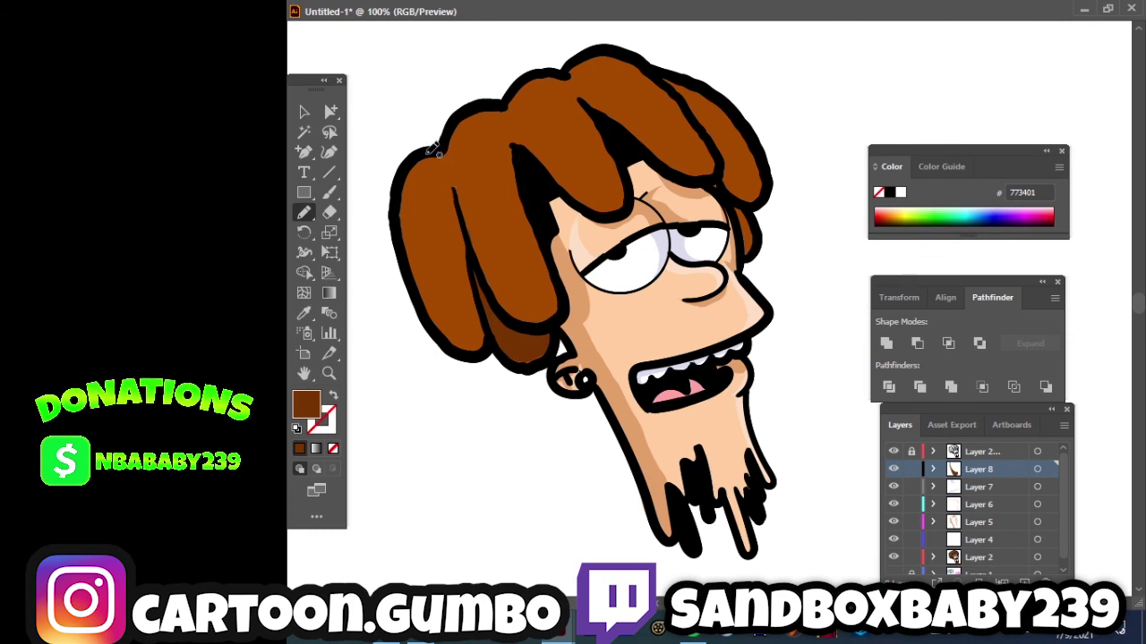
mouse_move(431, 151)
left_mouse_down()
mouse_move(459, 119)
mouse_move(428, 154)
left_mouse_up()
mouse_move(474, 100)
left_mouse_down()
mouse_move(422, 204)
mouse_move(460, 131)
mouse_move(498, 101)
mouse_move(521, 135)
mouse_move(573, 63)
mouse_move(551, 67)
left_mouse_up()
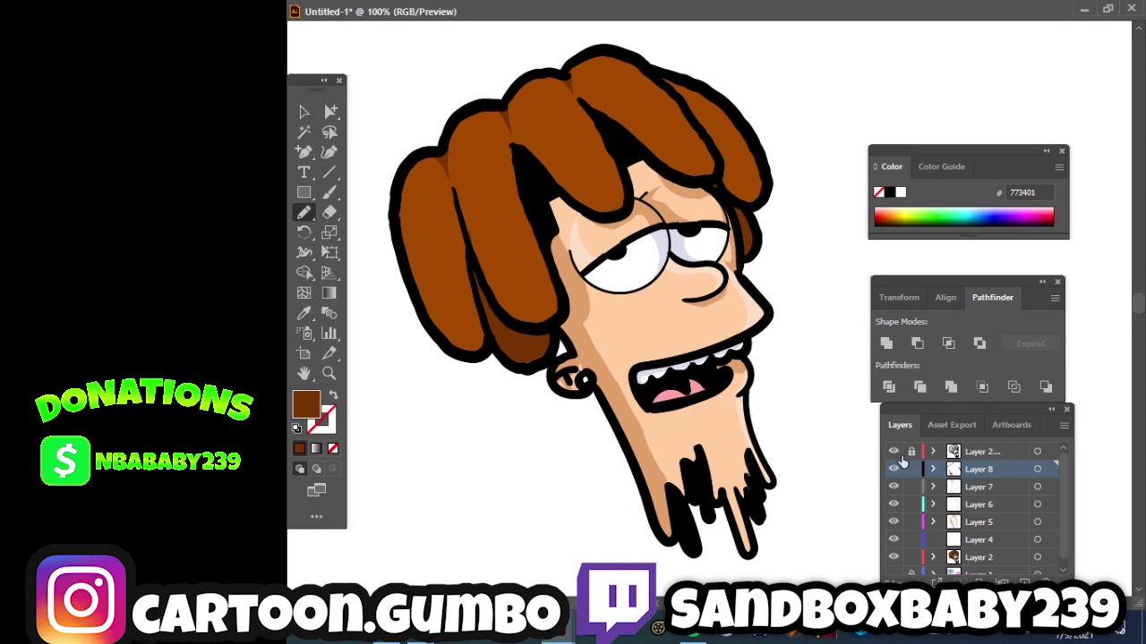
Add another new layer and lighten the sampled hair colour A54A00 to orange DD772A.
left_click(1030, 578)
left_click(307, 314)
left_click(463, 247)
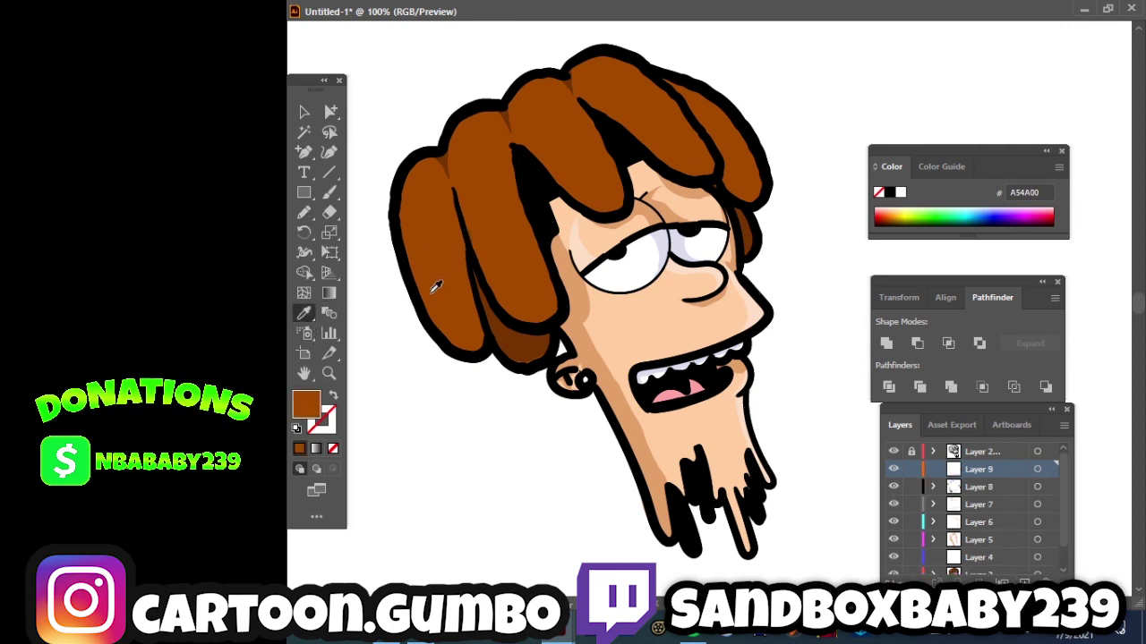
double_click(308, 409)
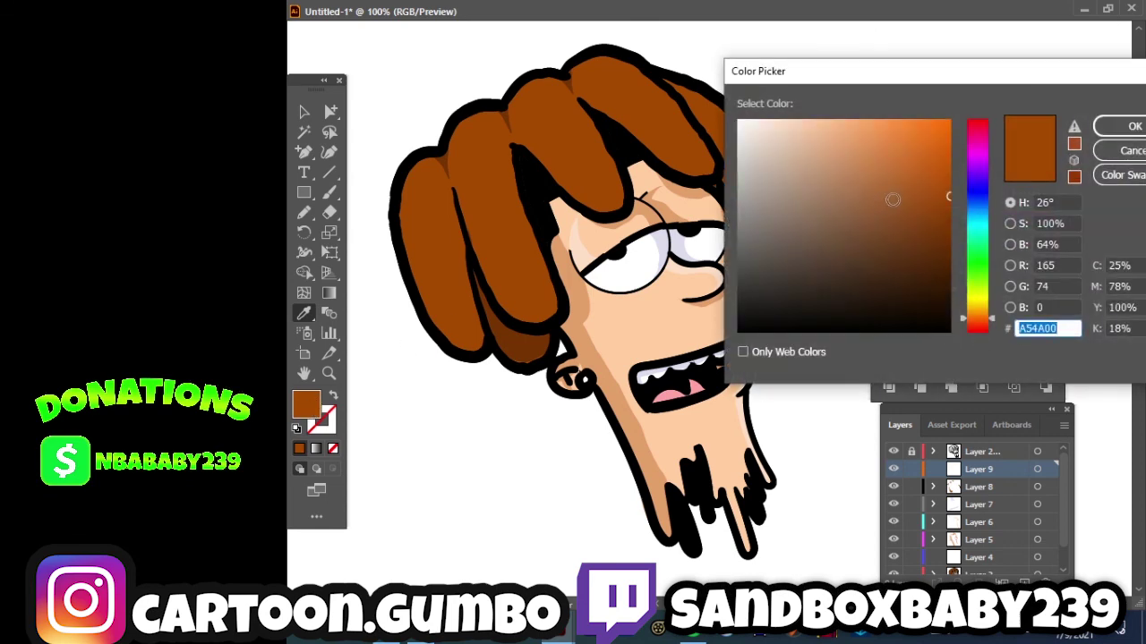
left_click_drag(938, 184, 909, 147)
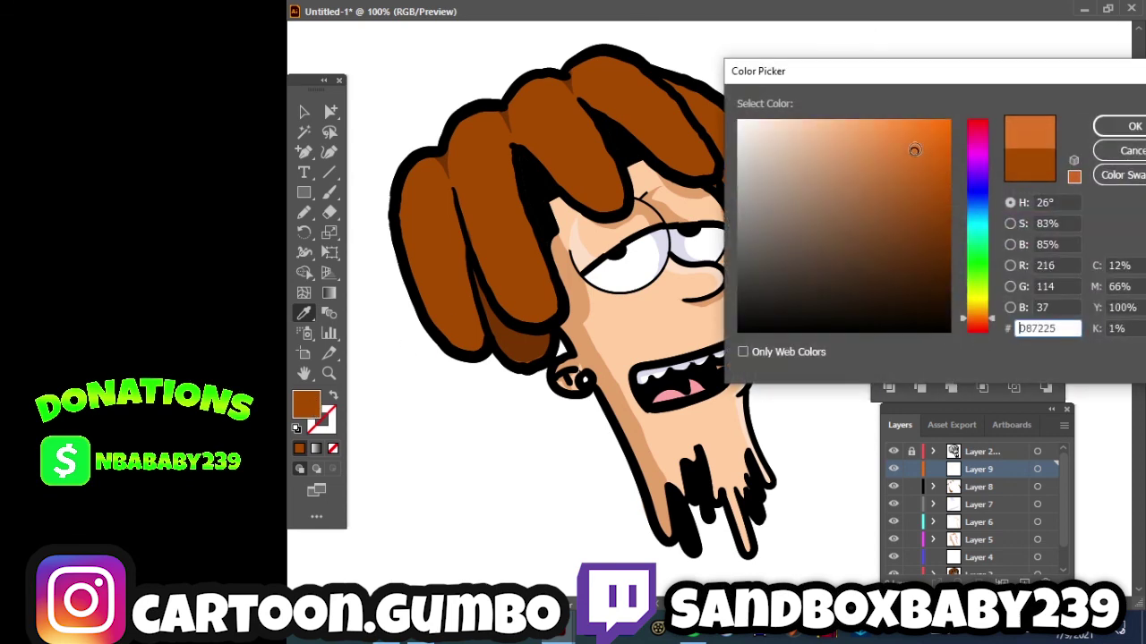
left_click(1132, 126)
Pencil-draw orange highlight strands along the left edge, top and right side of the hair.
key("n")
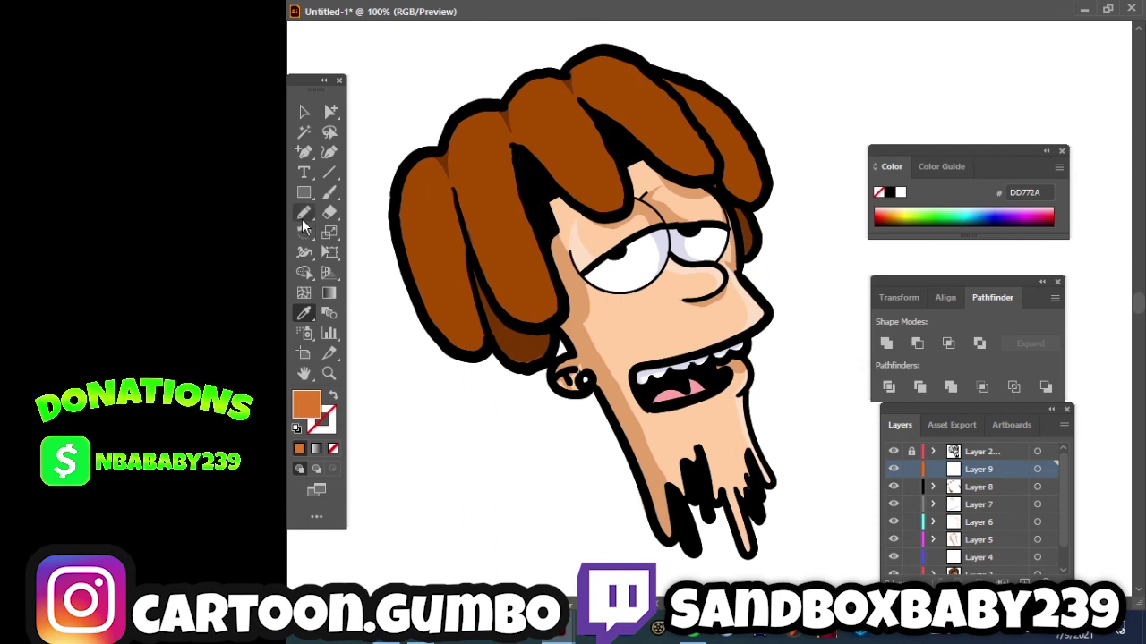
mouse_move(423, 157)
left_mouse_down()
mouse_move(469, 340)
mouse_move(400, 214)
left_mouse_up()
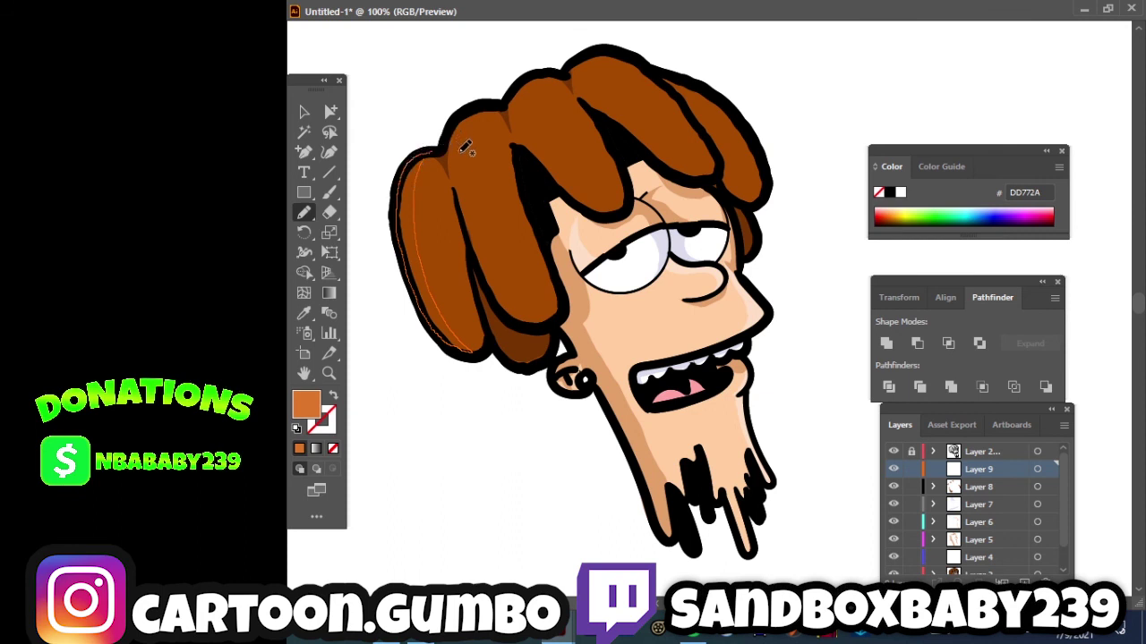
left_click_drag(400, 215, 468, 159)
mouse_move(476, 111)
left_mouse_down()
mouse_move(505, 299)
mouse_move(454, 143)
mouse_move(474, 109)
left_mouse_up()
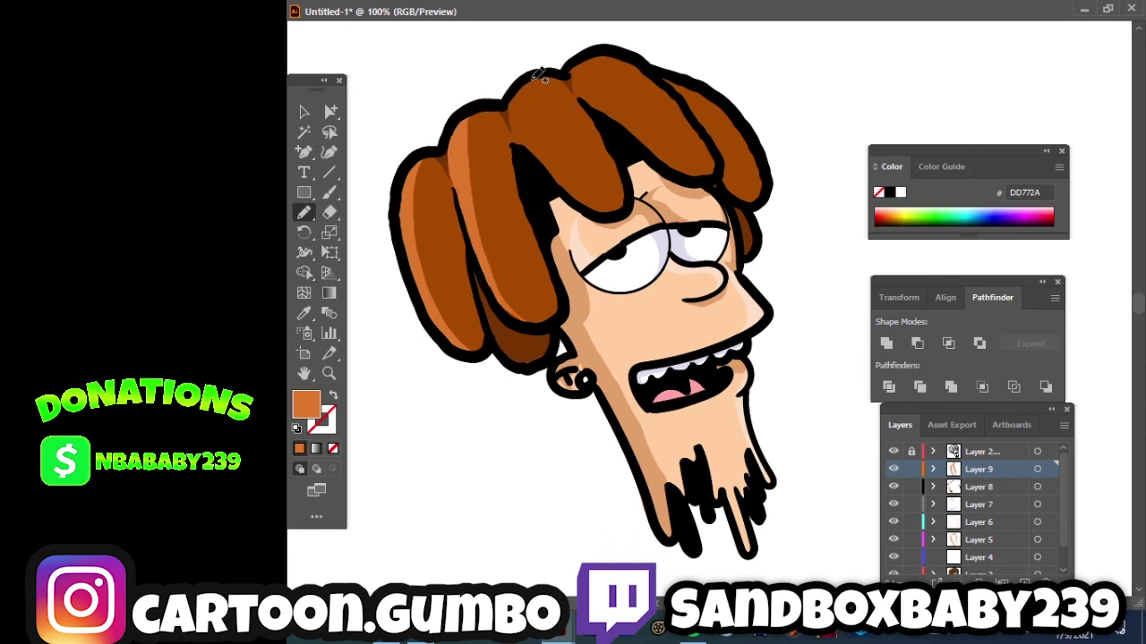
mouse_move(537, 76)
left_mouse_down()
mouse_move(619, 209)
mouse_move(587, 104)
mouse_move(529, 79)
left_mouse_up()
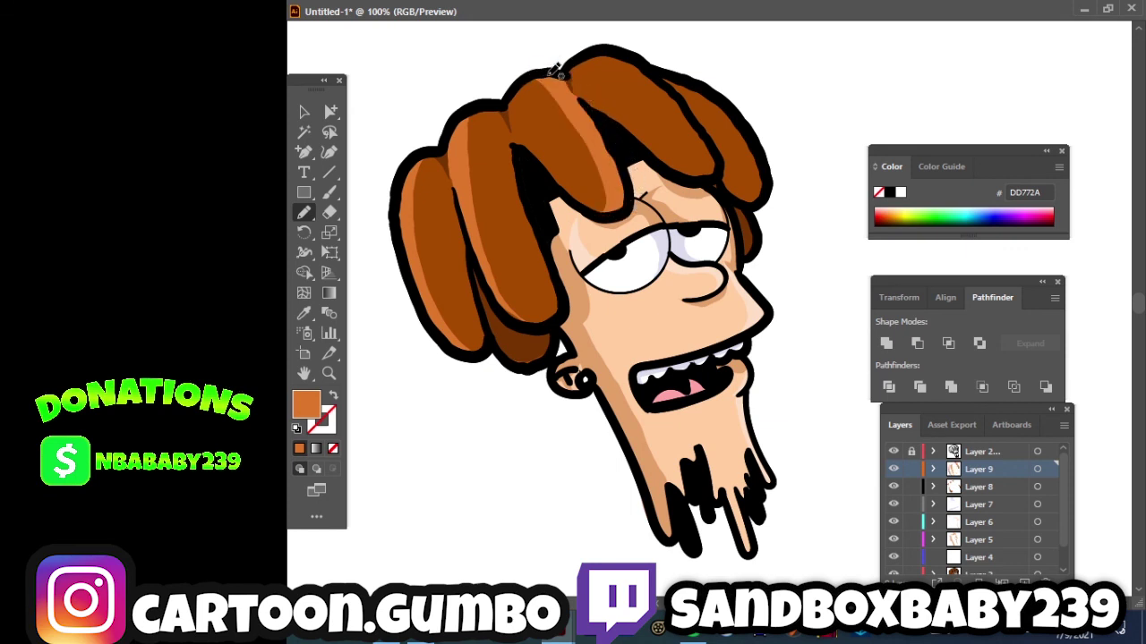
left_click_drag(597, 55, 718, 169)
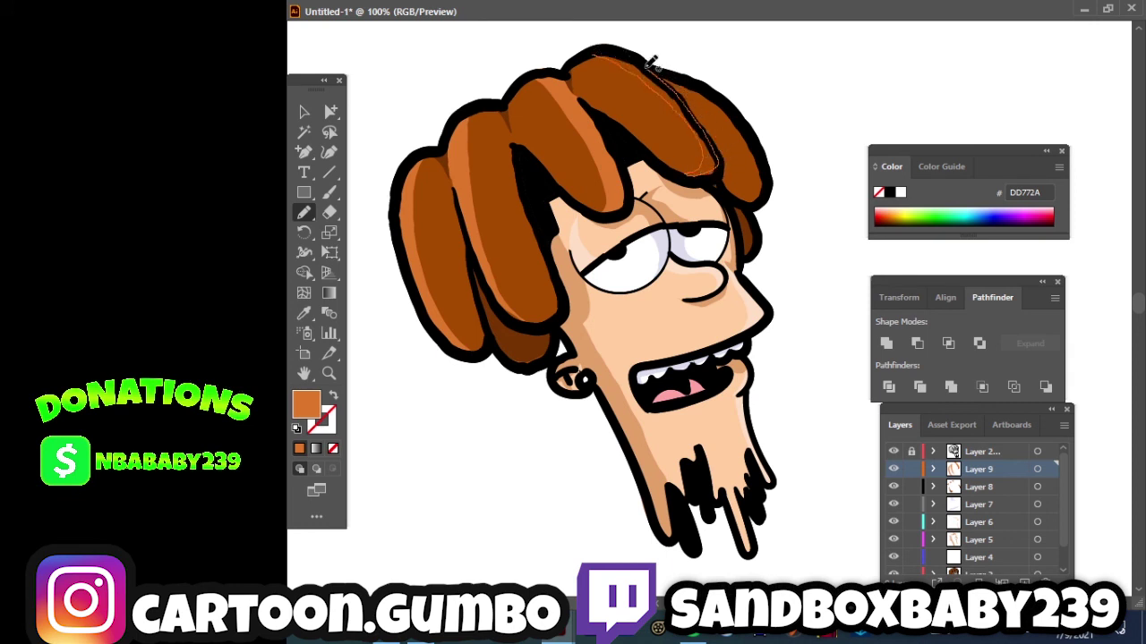
left_click_drag(724, 161, 592, 45)
mouse_move(694, 79)
left_mouse_down()
mouse_move(737, 188)
mouse_move(770, 198)
mouse_move(766, 159)
mouse_move(729, 100)
mouse_move(680, 70)
mouse_move(677, 46)
left_mouse_up()
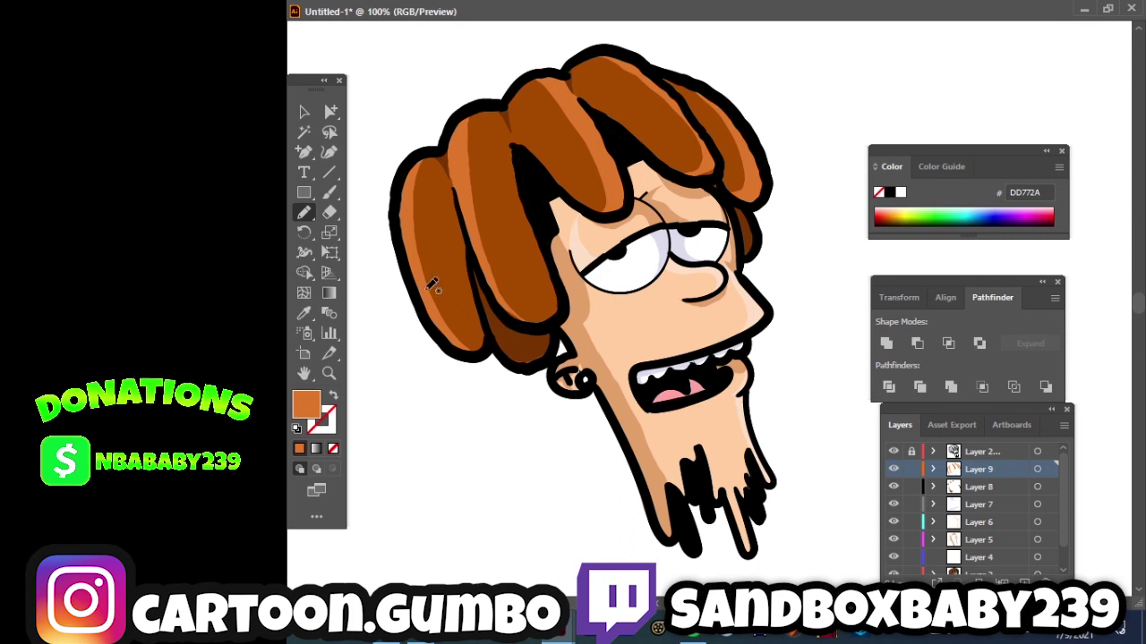
left_click(305, 111)
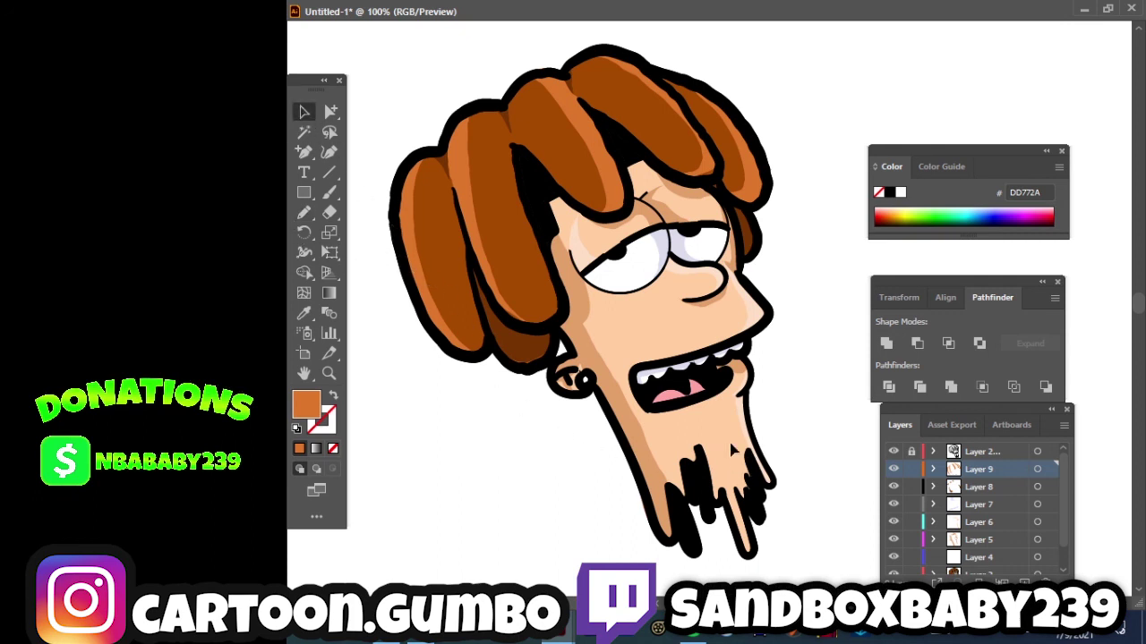